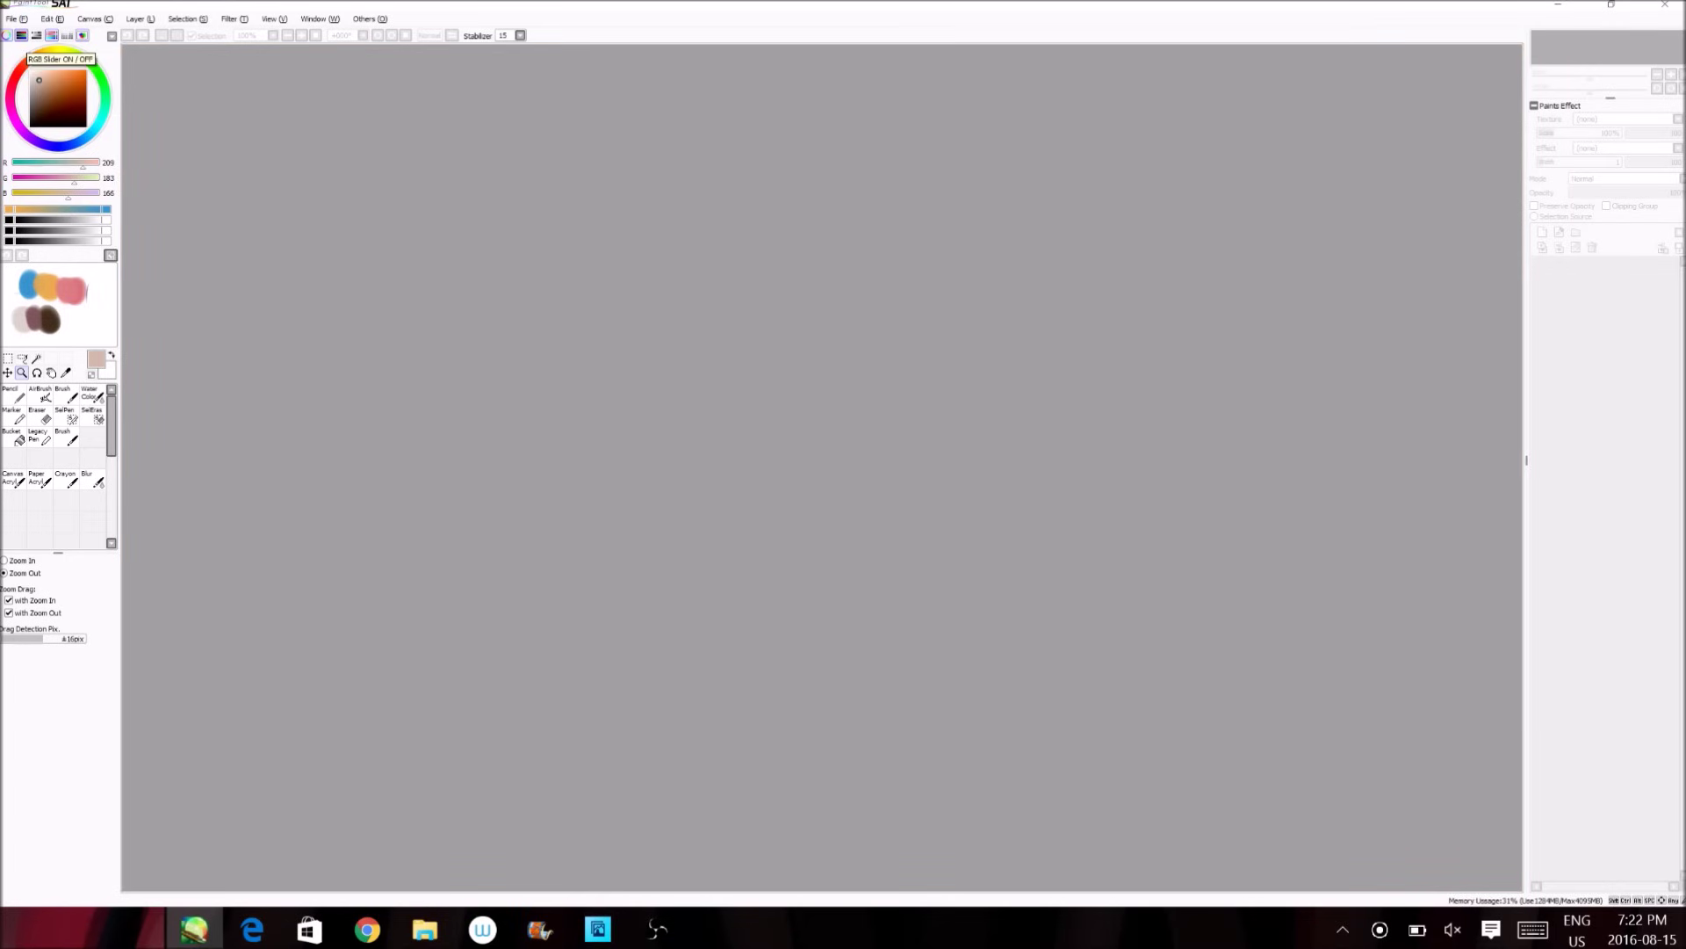
Create a new canvas named Tutorial with the A4 - 350ppi (ISO) preset.
{"action": "left_click", "coordinate": [16, 18]}
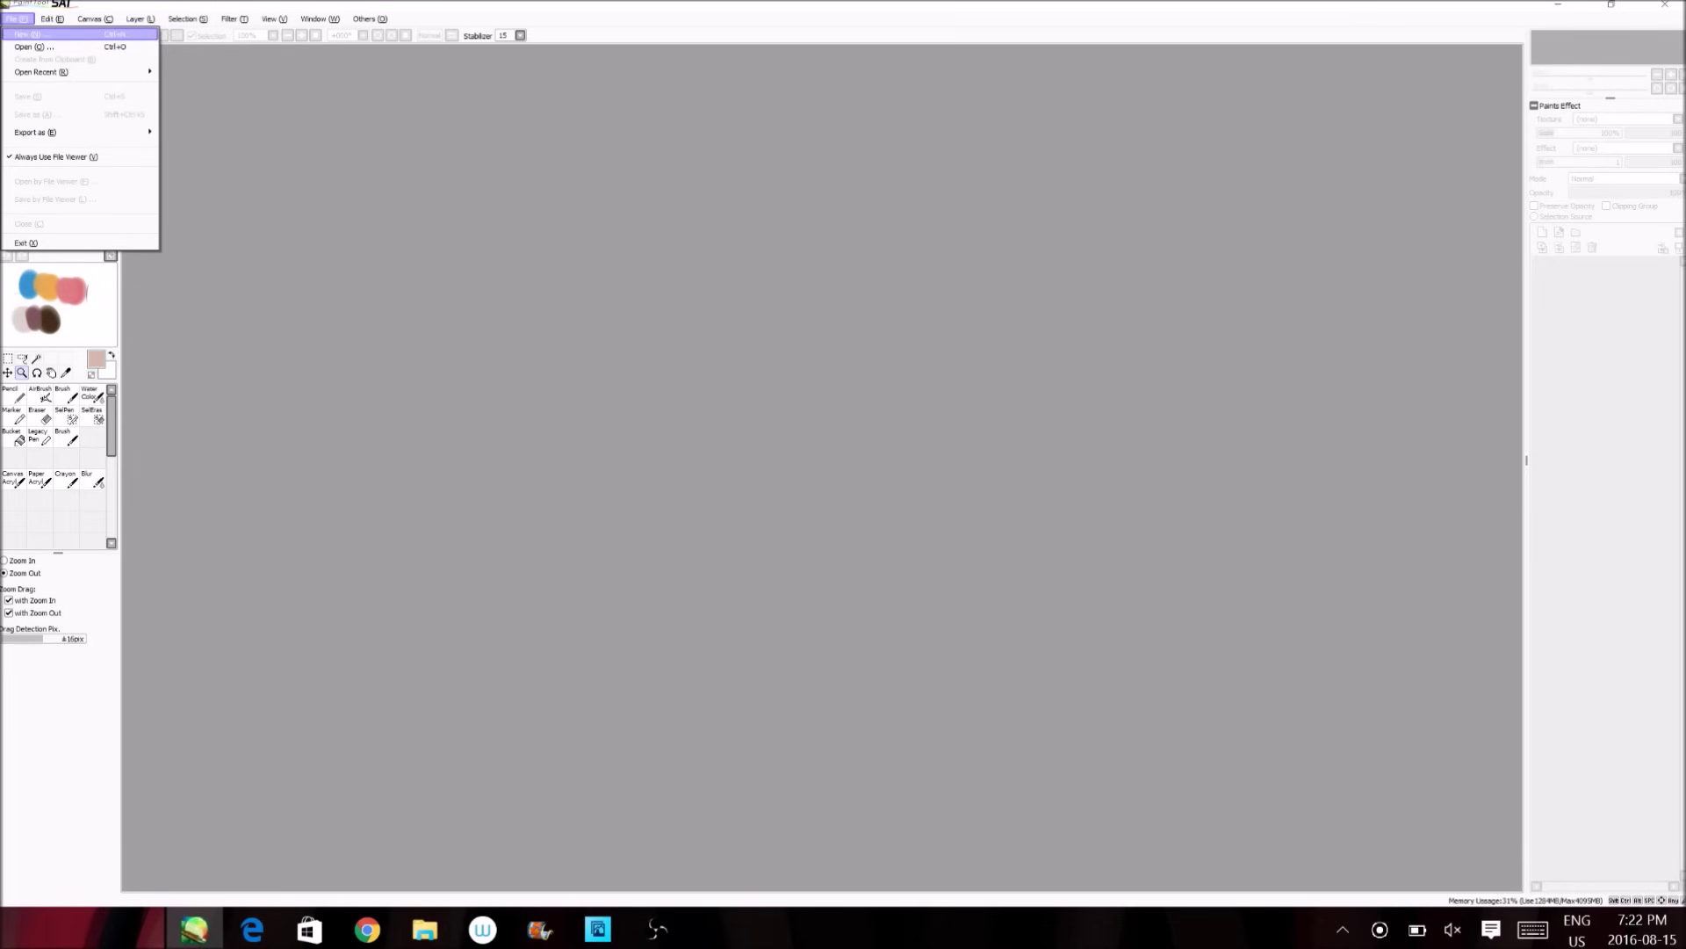
{"action": "left_click", "coordinate": [27, 33]}
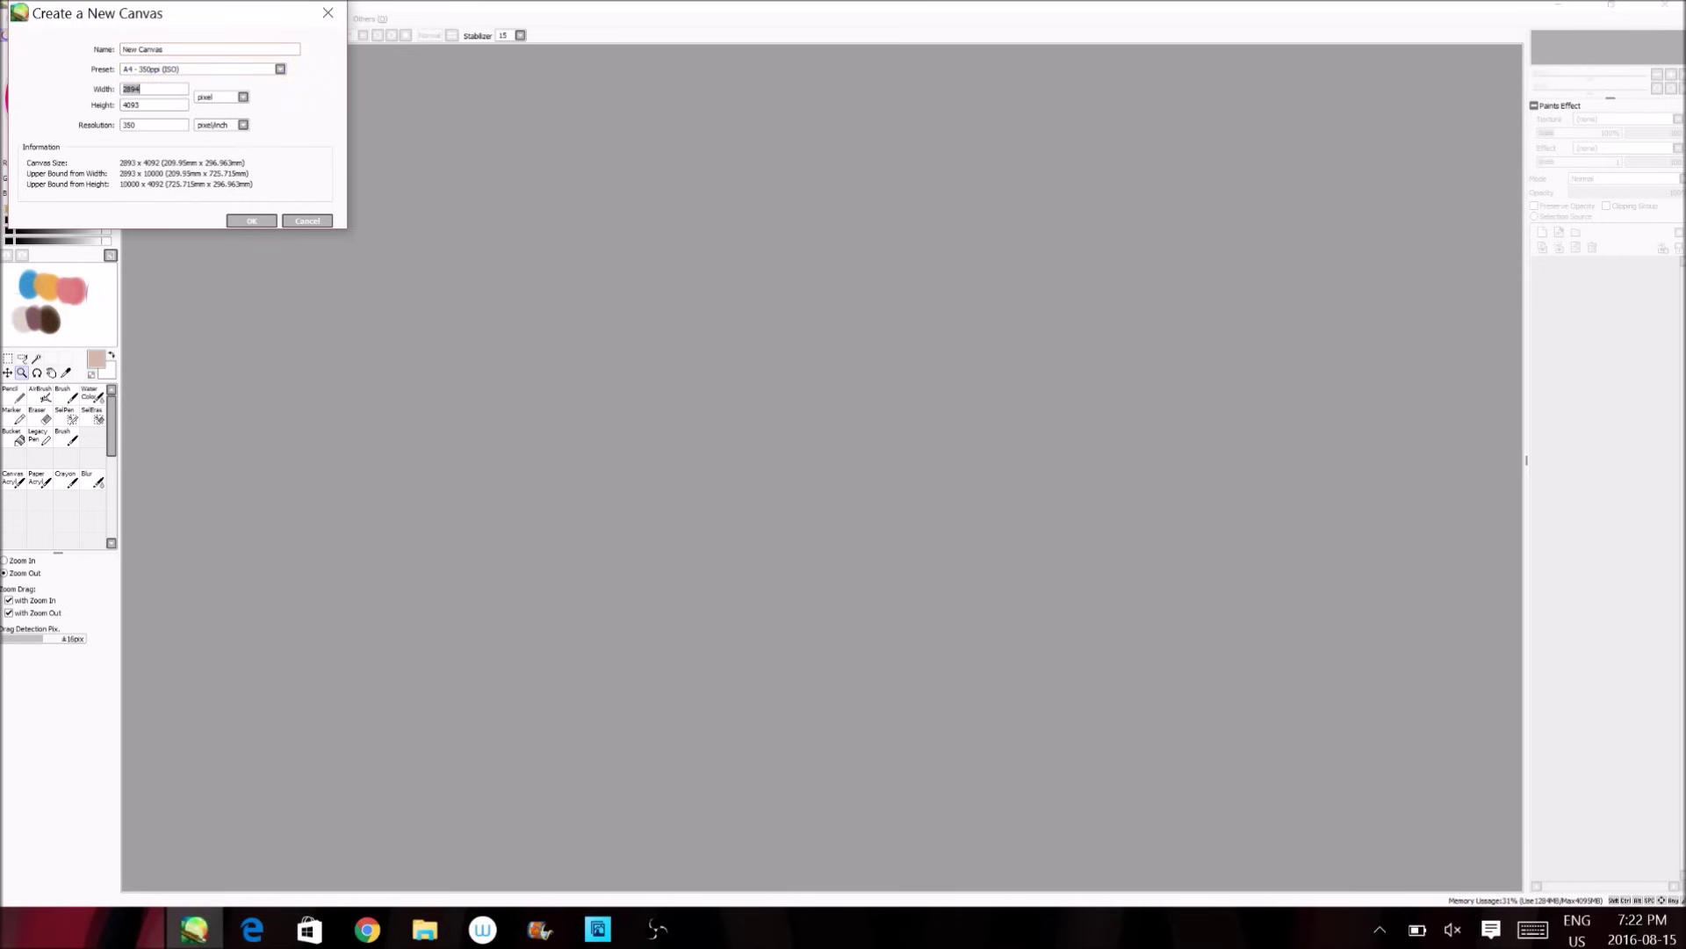
{"action": "left_click", "coordinate": [164, 49]}
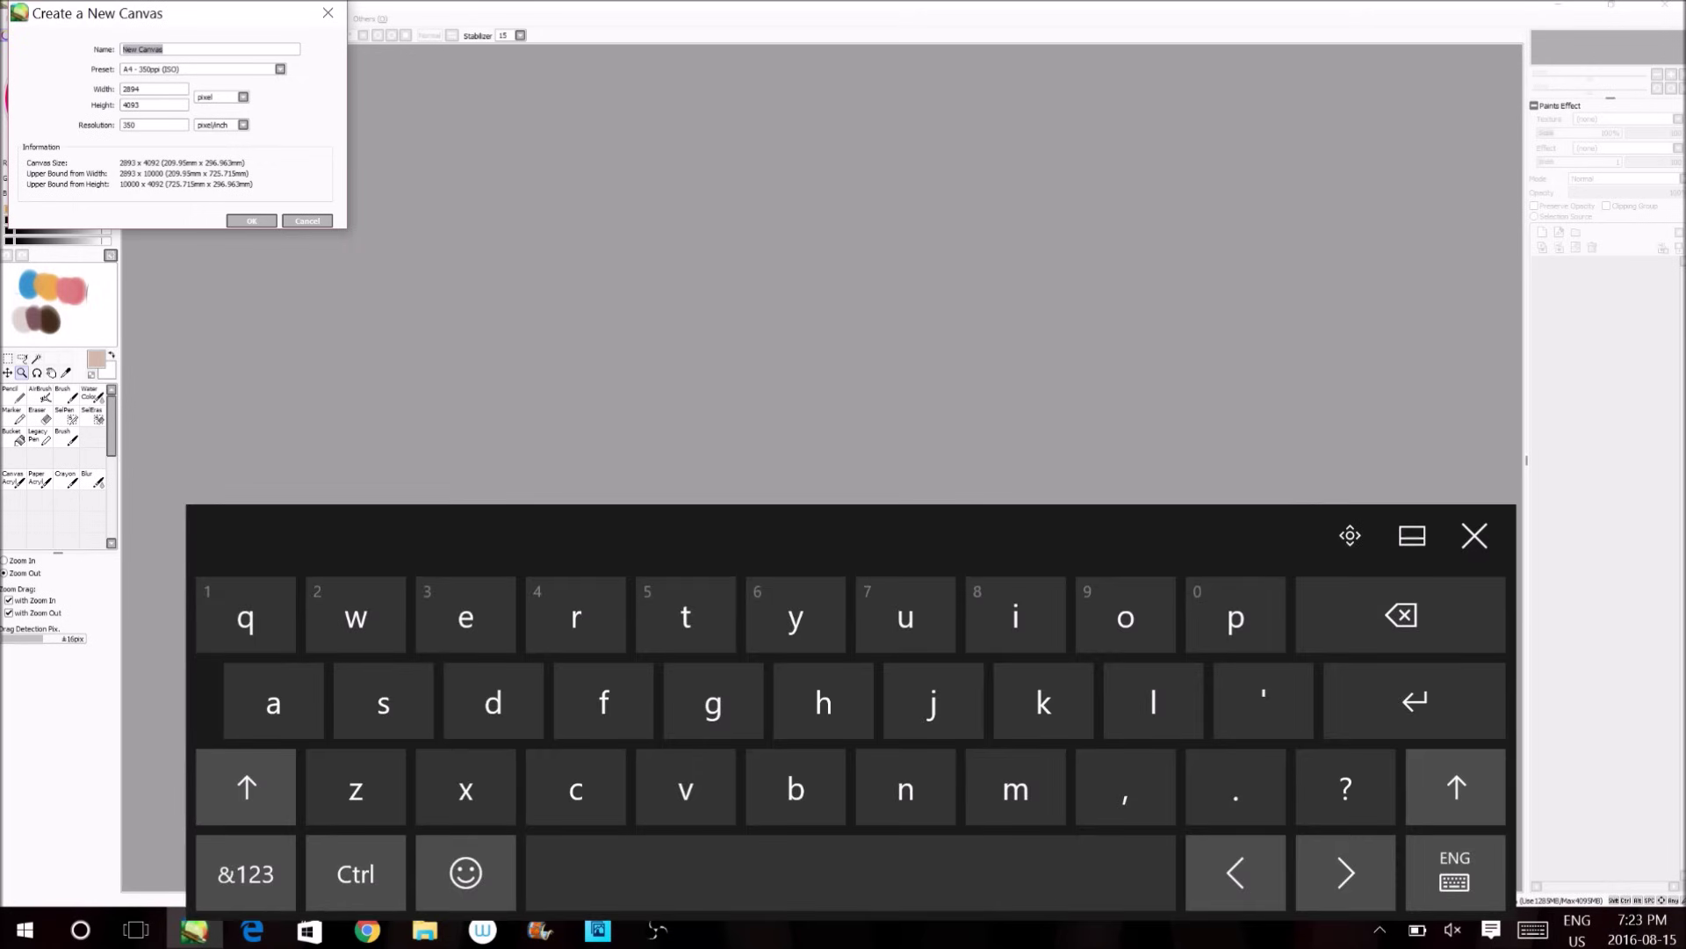
{"action": "type", "text": "Tutorial"}
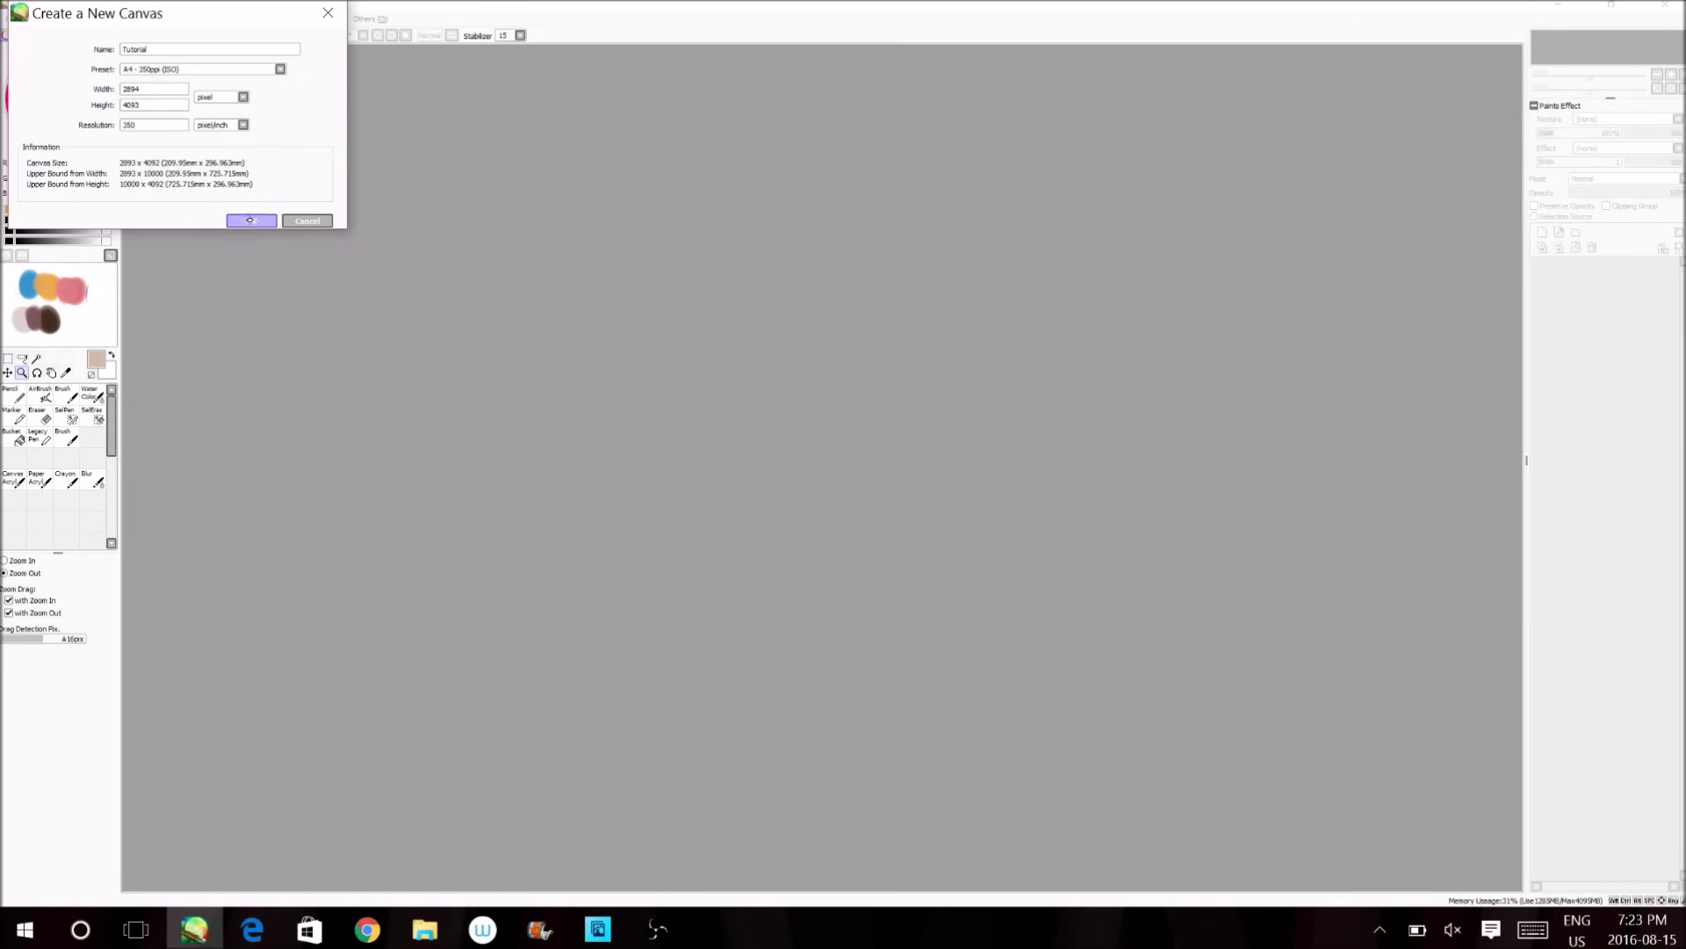
{"action": "left_click", "coordinate": [252, 220]}
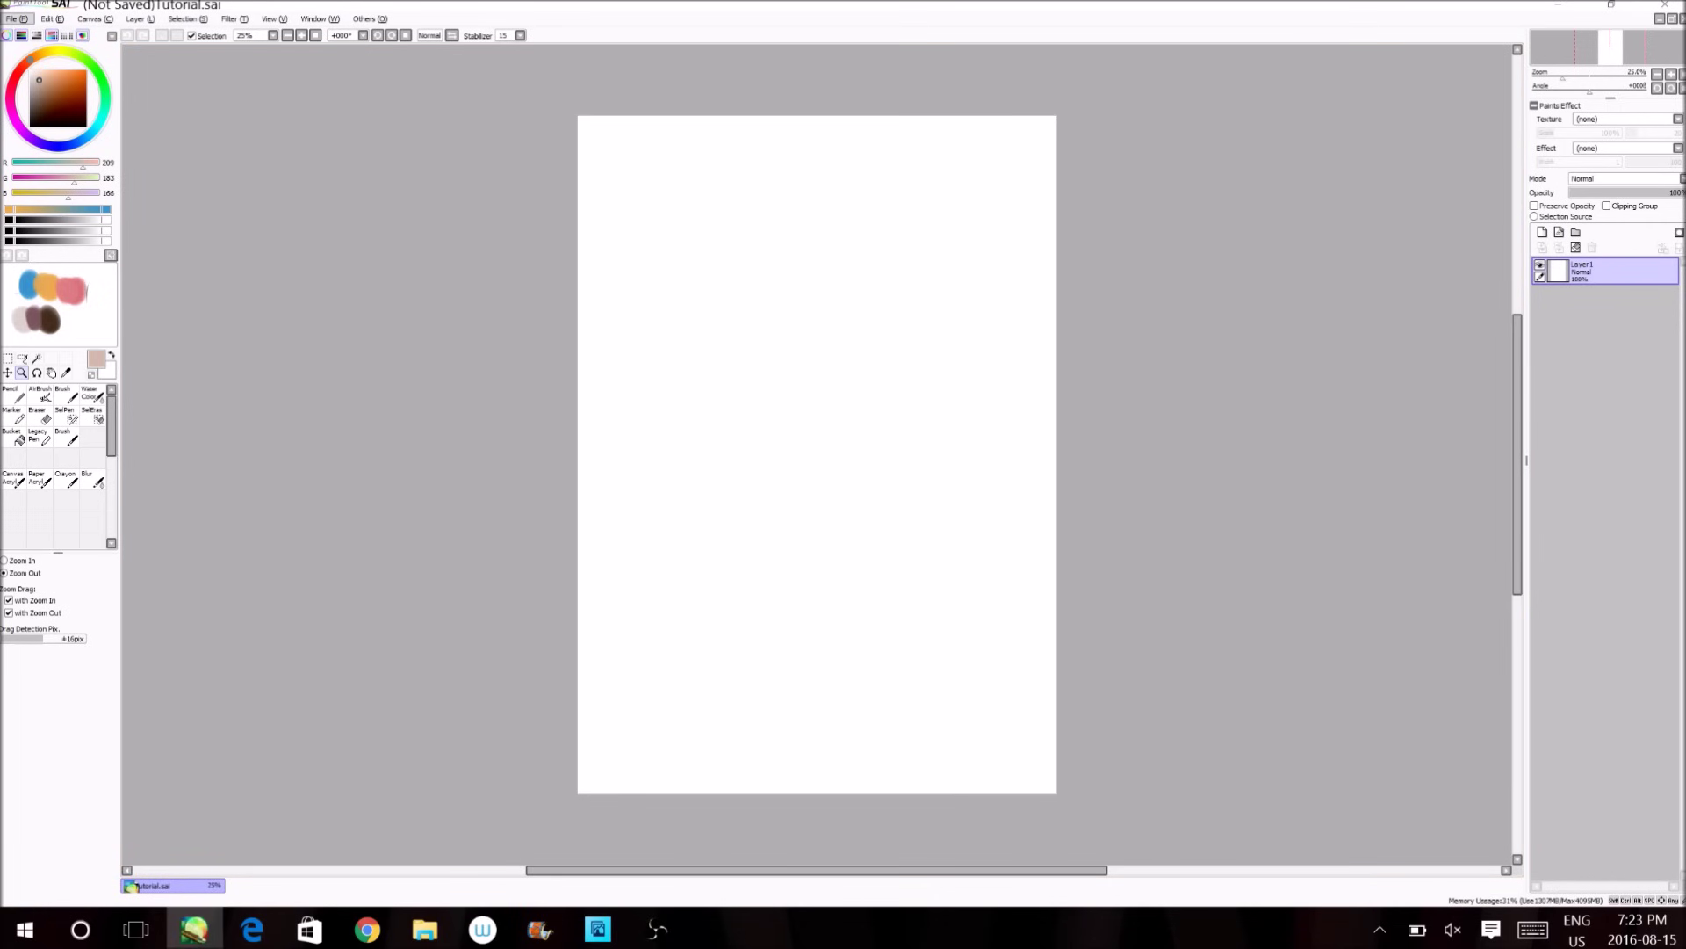
Save the canvas as Tutorial in .sai format in the 2016 drawings folder.
{"action": "left_click", "coordinate": [18, 19]}
{"action": "left_click", "coordinate": [36, 114]}
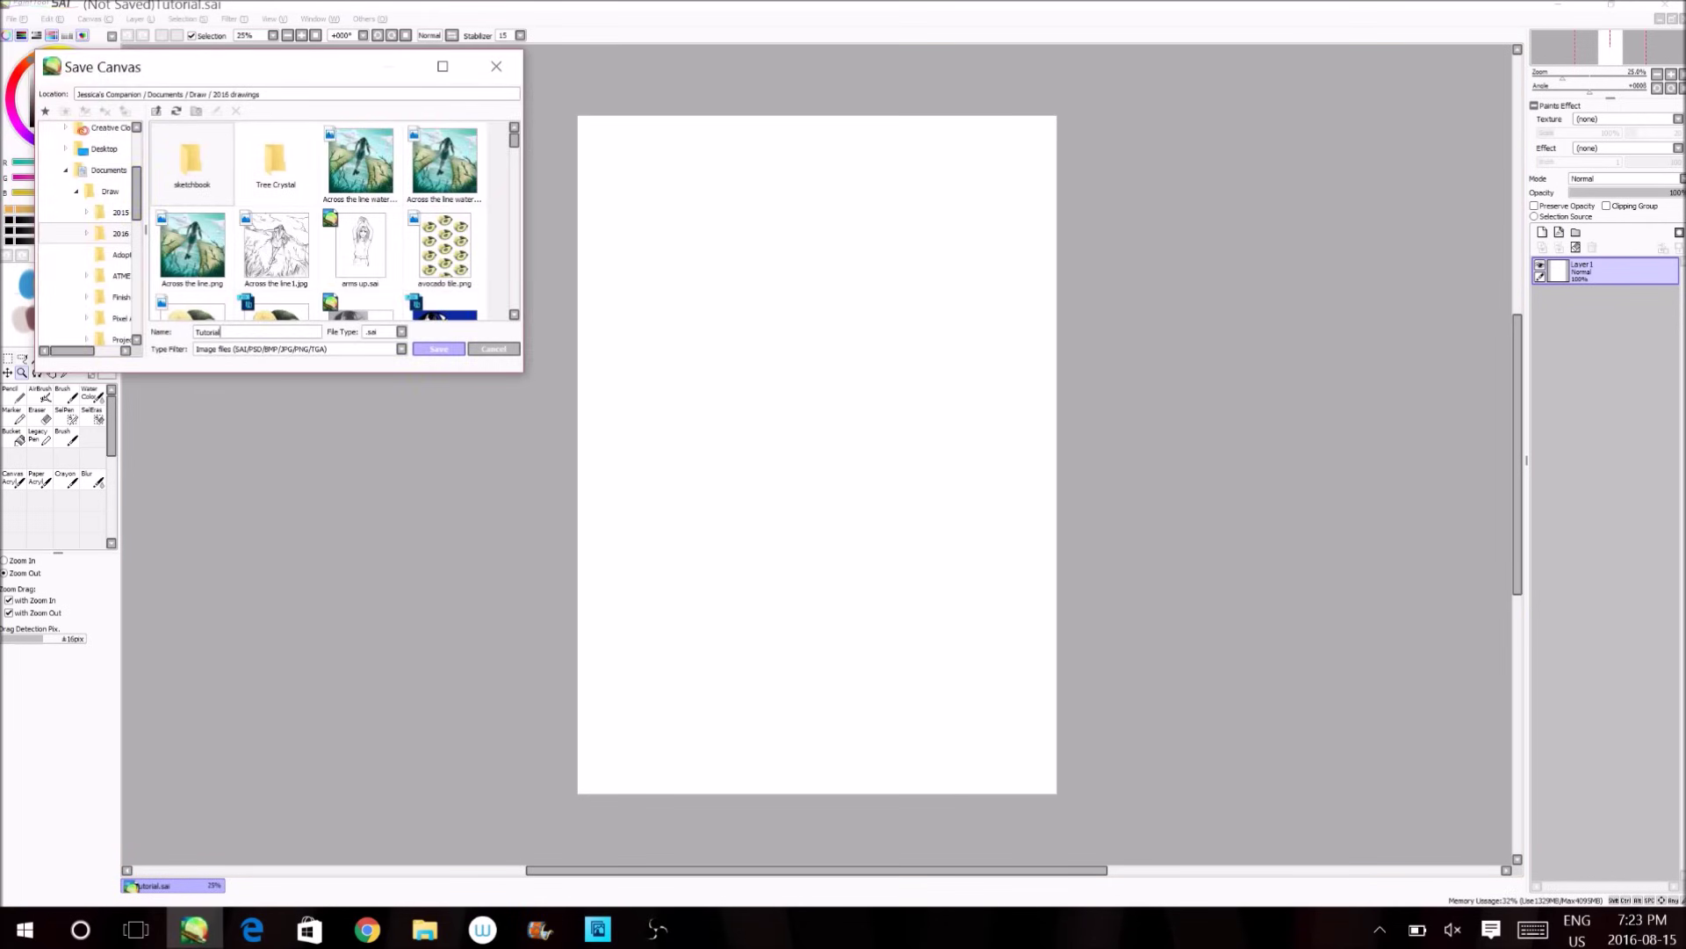
{"action": "key", "text": "Return"}
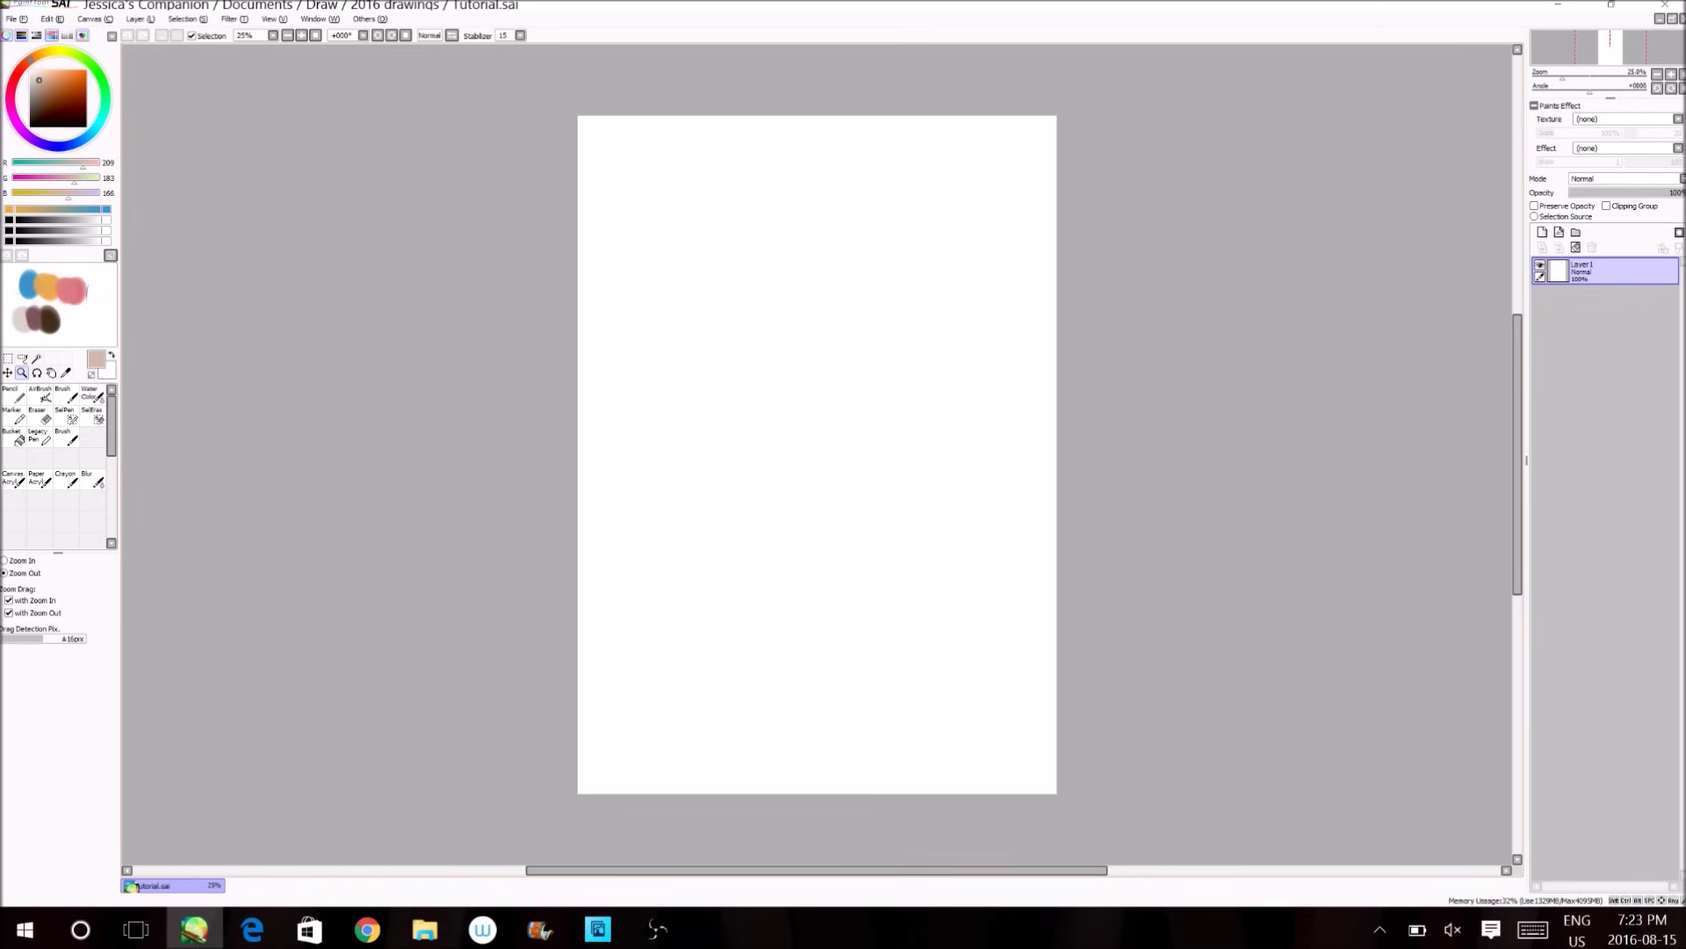
Hide the scratchpad, the color mixer and the RGB sliders, keeping only the color wheel.
{"action": "left_click", "coordinate": [82, 36]}
{"action": "left_click", "coordinate": [52, 36]}
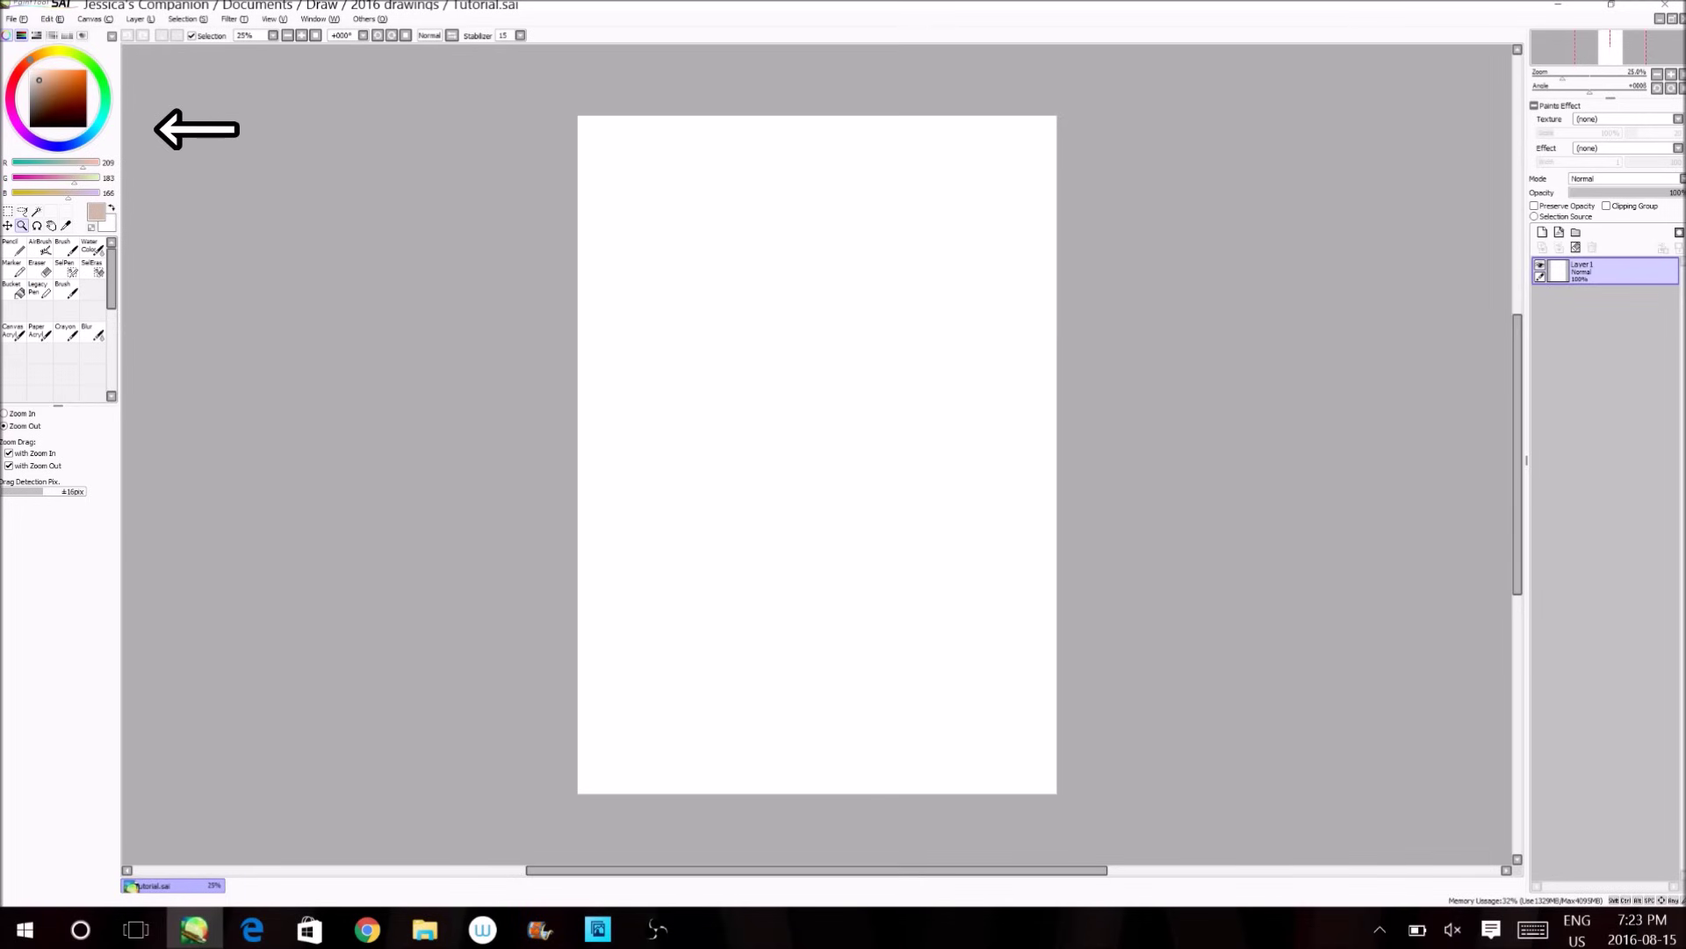
{"action": "left_click", "coordinate": [21, 36]}
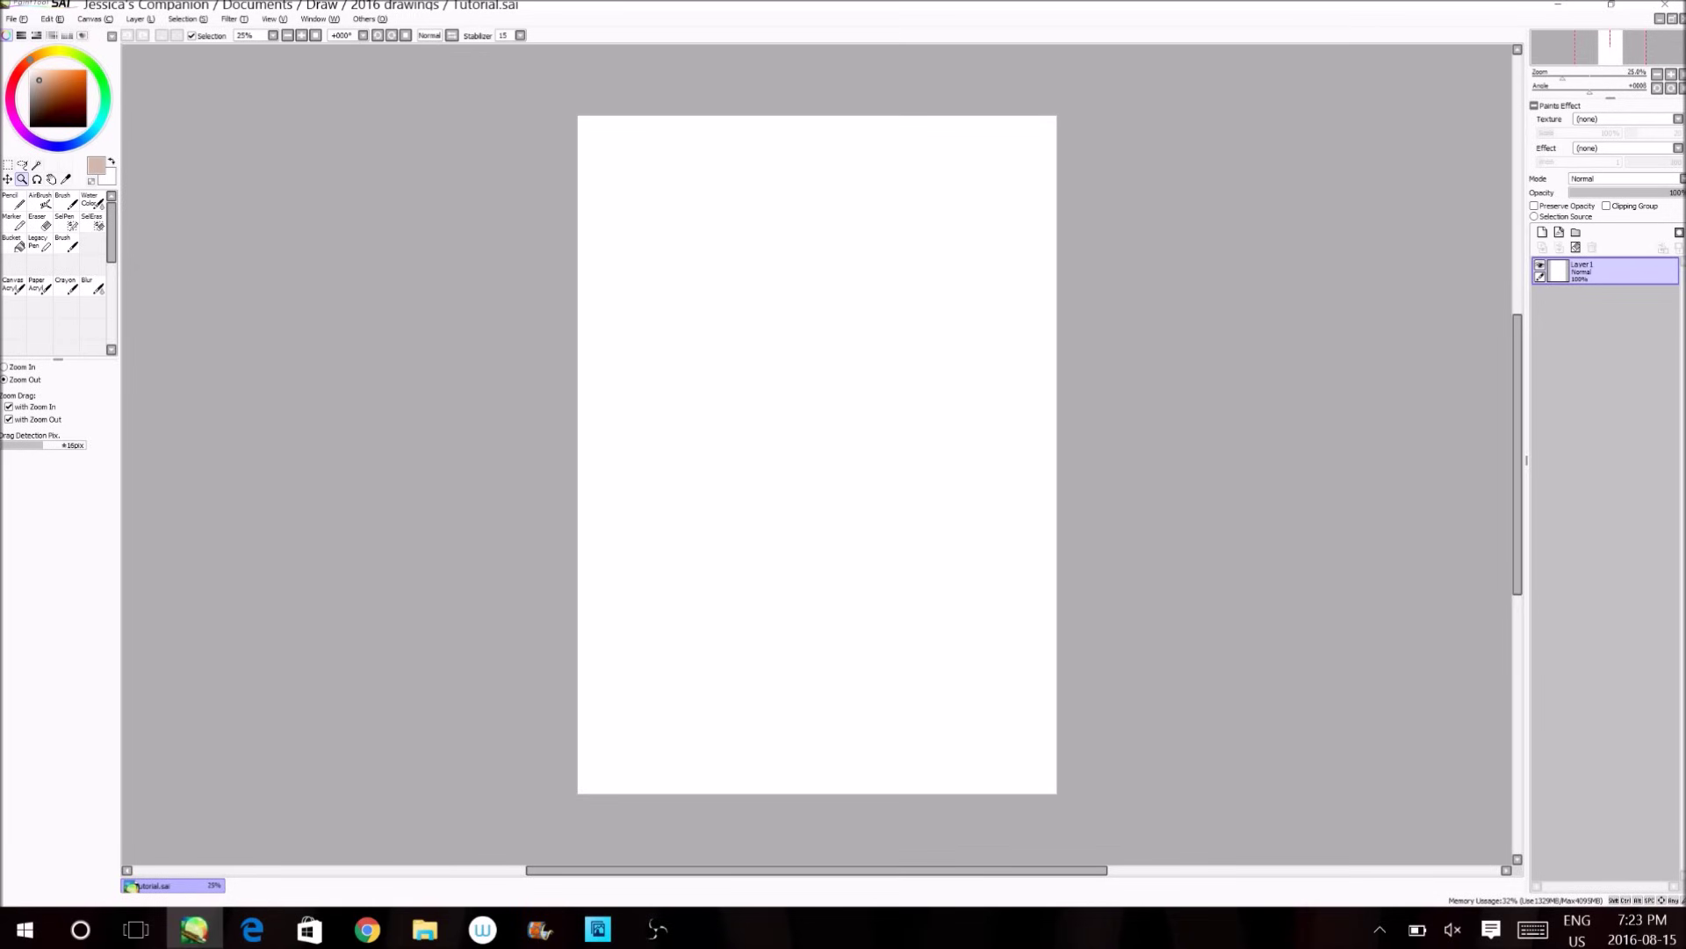
Show the RGB sliders, set red and blue to 186, and hide the sliders again.
{"action": "left_click", "coordinate": [21, 36]}
{"action": "mouse_move", "coordinate": [84, 163]}
{"action": "left_mouse_down"}
{"action": "mouse_move", "coordinate": [21, 164]}
{"action": "mouse_move", "coordinate": [90, 163]}
{"action": "mouse_move", "coordinate": [50, 163]}
{"action": "mouse_move", "coordinate": [84, 163]}
{"action": "mouse_move", "coordinate": [32, 194]}
{"action": "mouse_move", "coordinate": [76, 194]}
{"action": "mouse_move", "coordinate": [15, 163]}
{"action": "mouse_move", "coordinate": [74, 164]}
{"action": "left_mouse_up"}
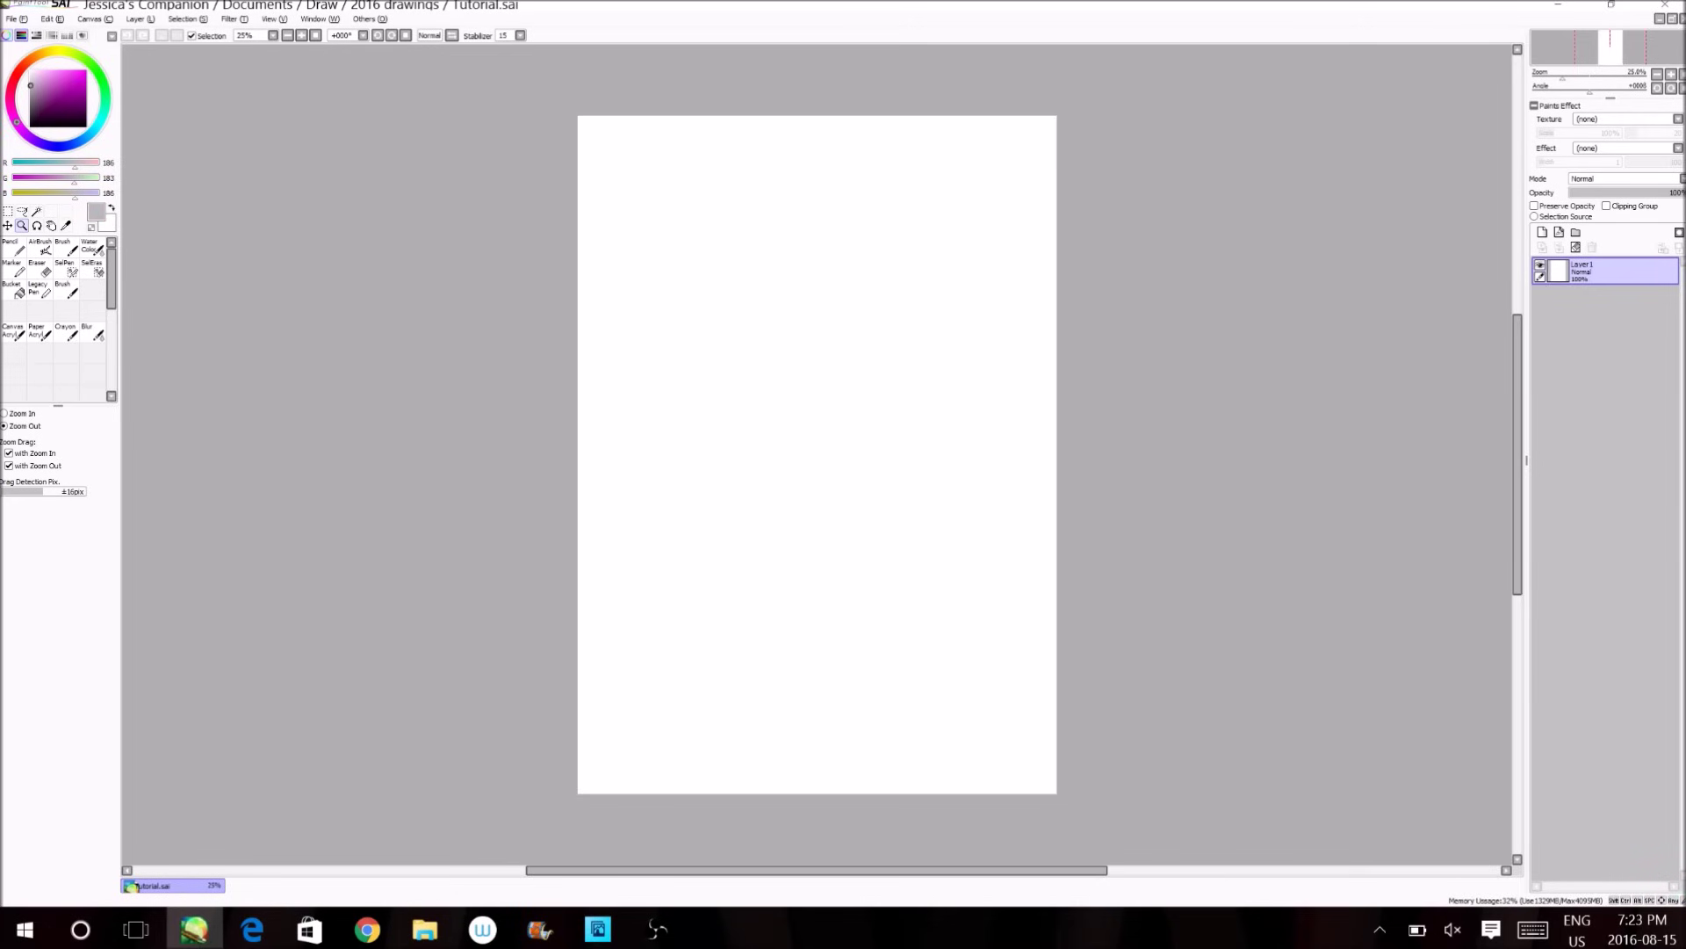
{"action": "left_click", "coordinate": [22, 35]}
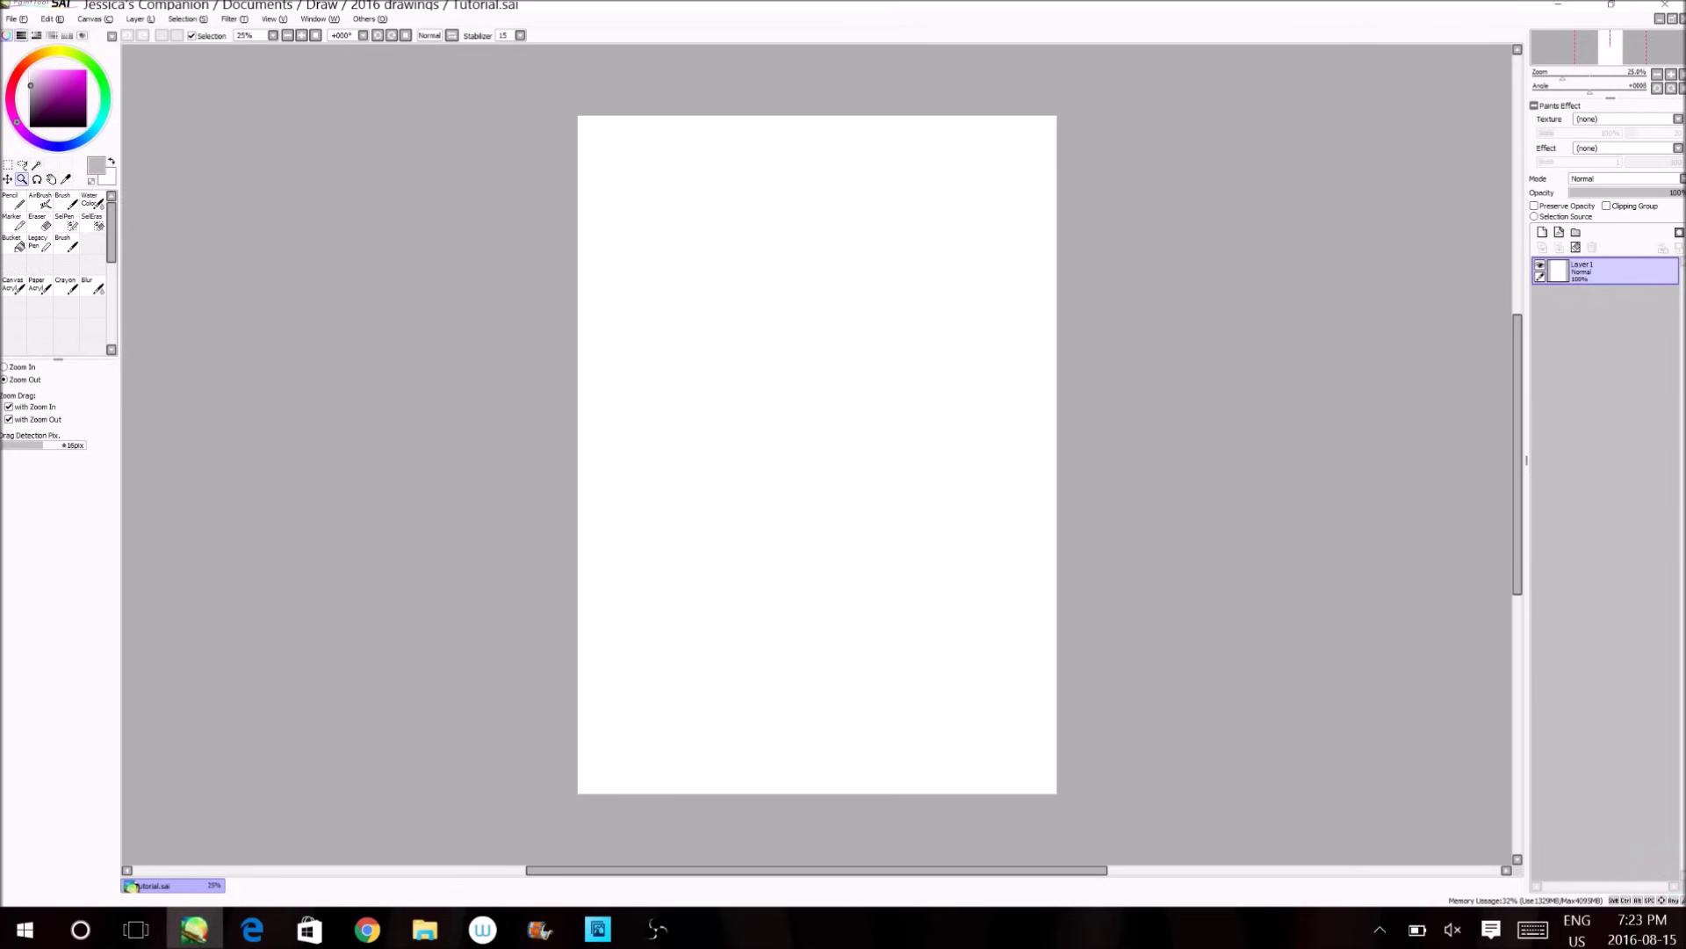
Show the HSV sliders, shift the hue within the purples, and hide the sliders again.
{"action": "left_click", "coordinate": [36, 35]}
{"action": "mouse_move", "coordinate": [82, 163]}
{"action": "left_mouse_down"}
{"action": "mouse_move", "coordinate": [23, 164]}
{"action": "mouse_move", "coordinate": [78, 164]}
{"action": "left_mouse_up"}
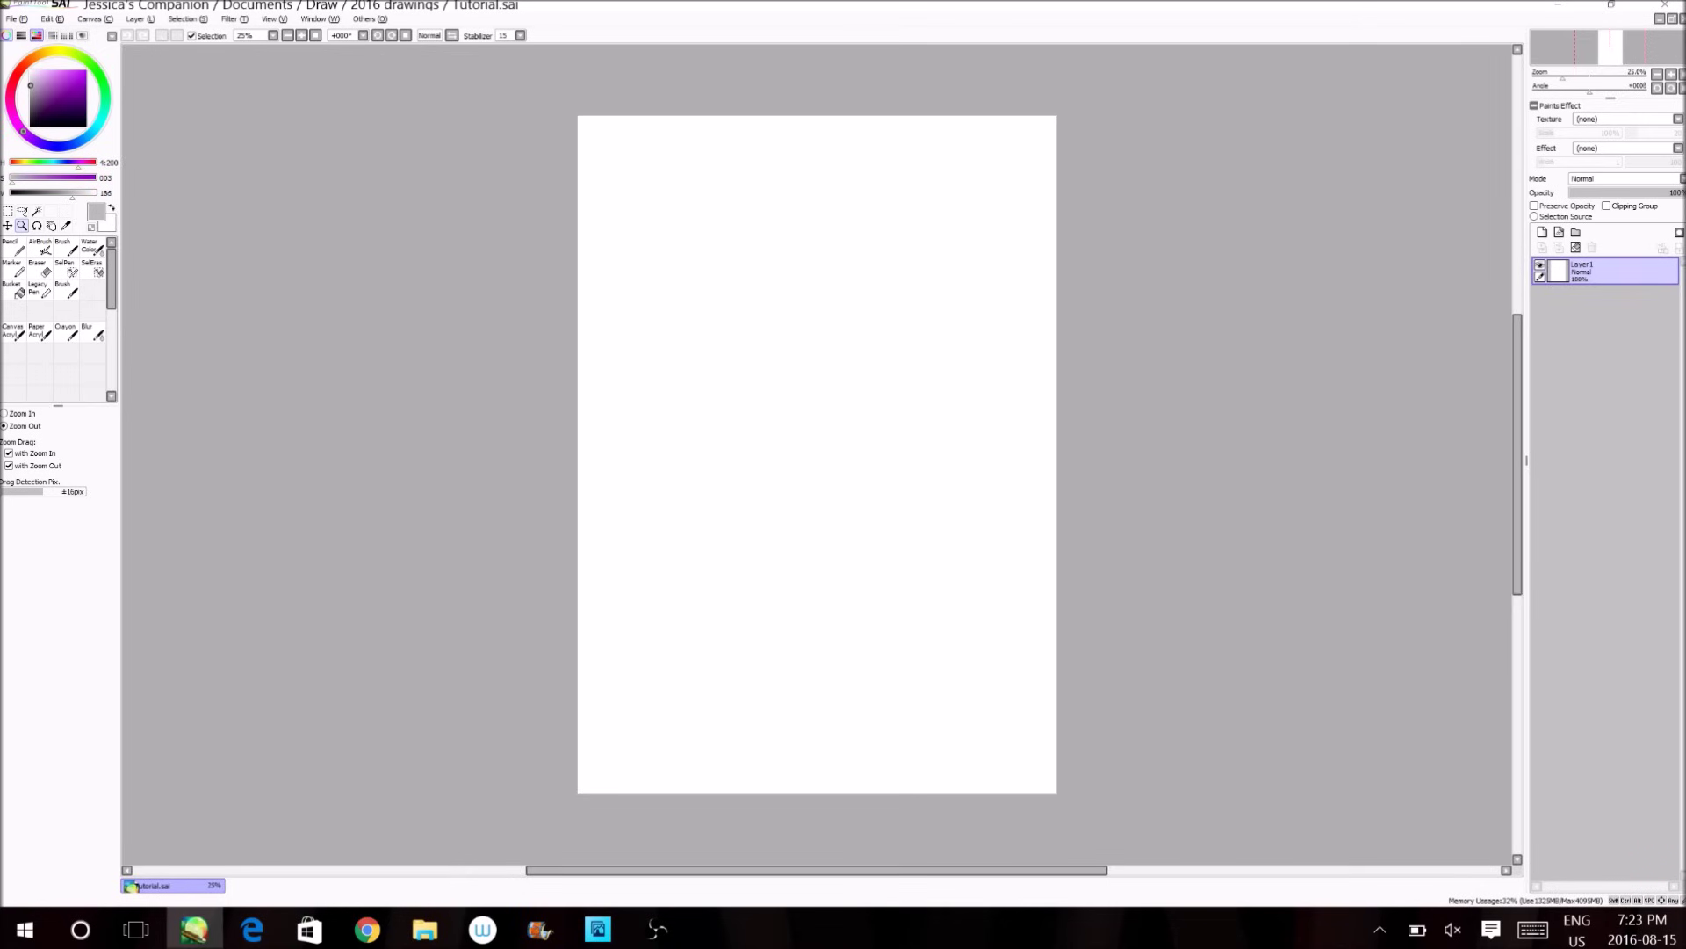
{"action": "left_click", "coordinate": [36, 35]}
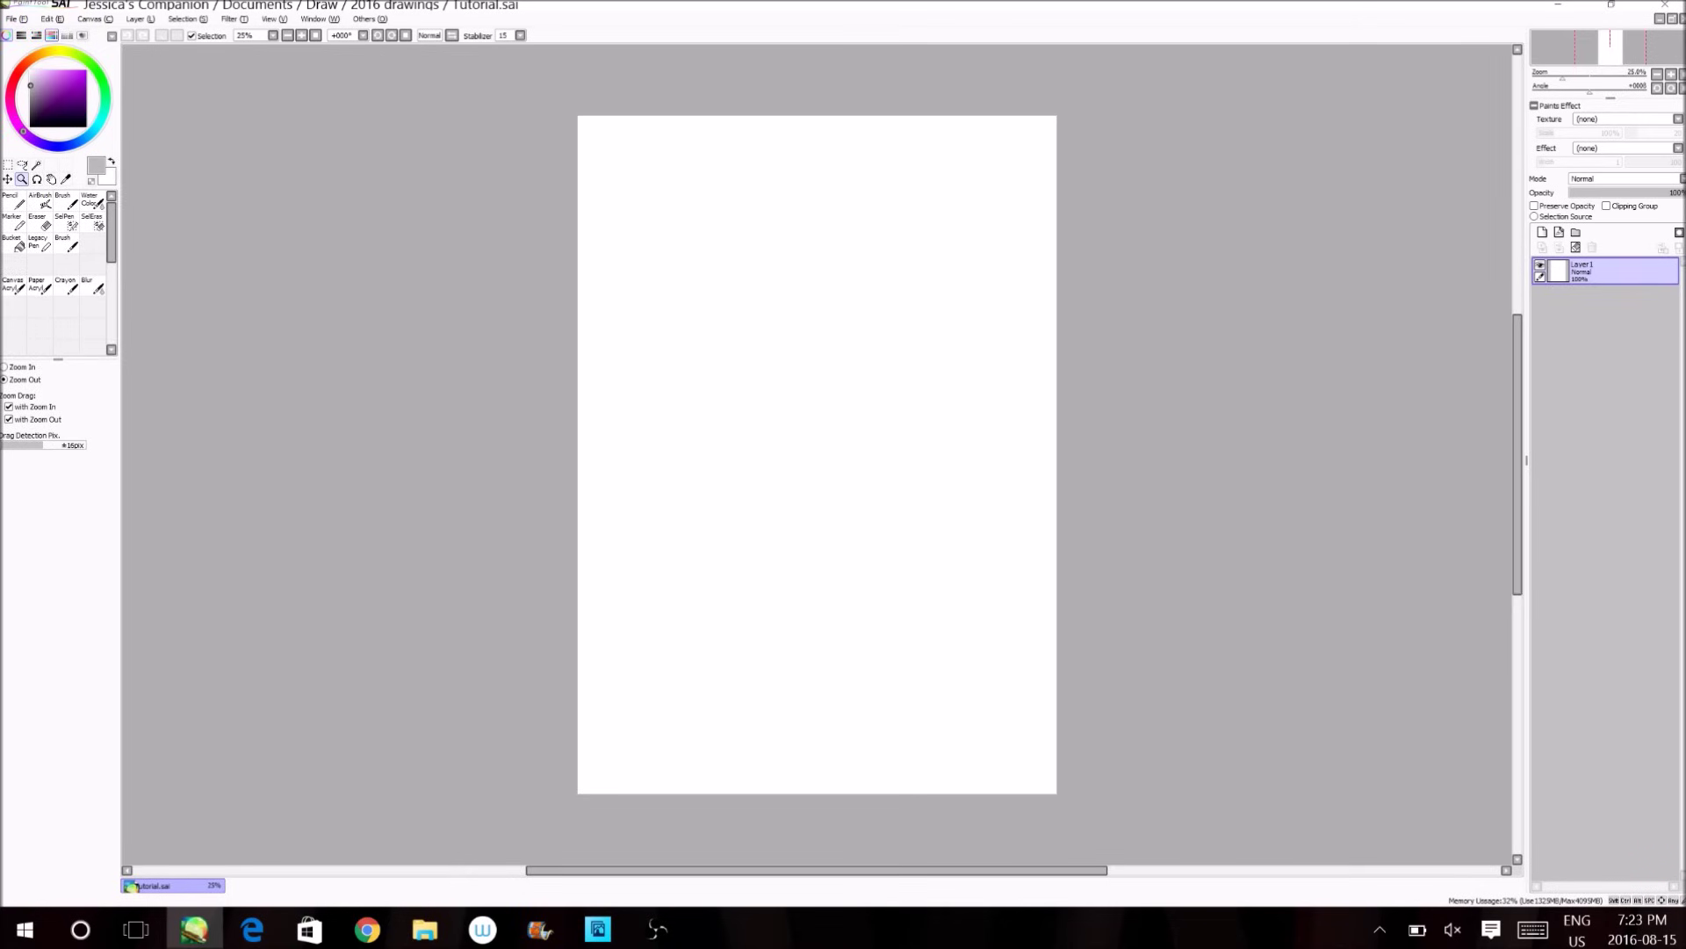
Show the color mixer, mix a bright purple with its first gradient row, and hide the mixer.
{"action": "left_click", "coordinate": [52, 35]}
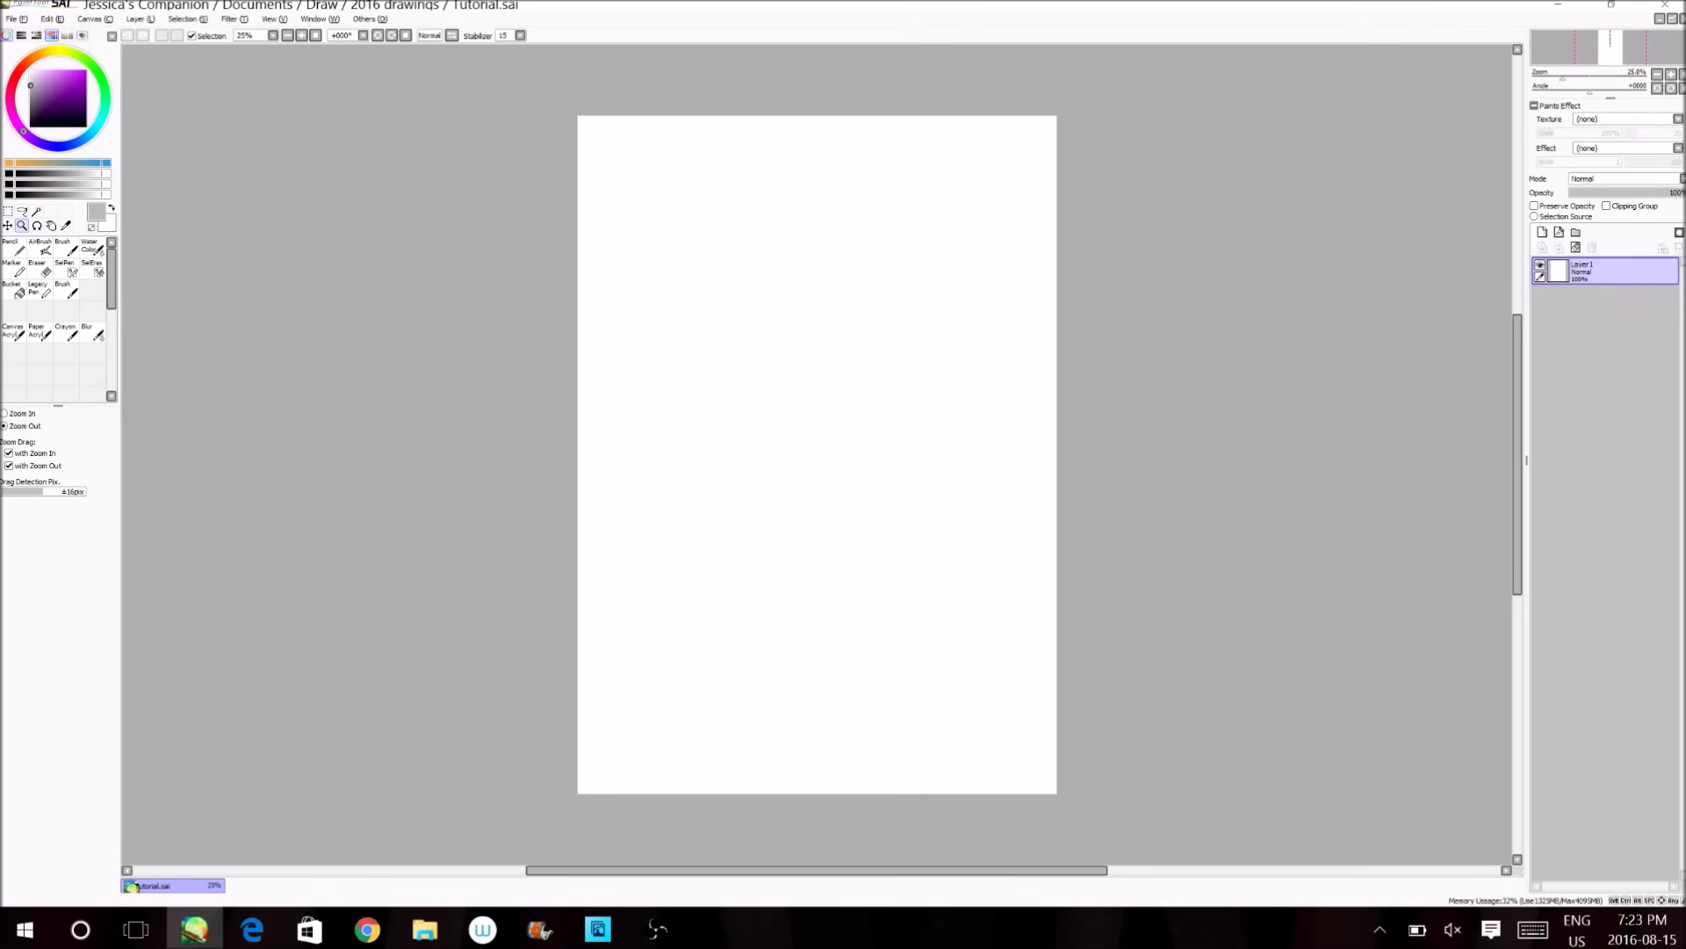
{"action": "mouse_move", "coordinate": [56, 162]}
{"action": "left_mouse_down"}
{"action": "mouse_move", "coordinate": [86, 162]}
{"action": "mouse_move", "coordinate": [35, 163]}
{"action": "mouse_move", "coordinate": [58, 162]}
{"action": "left_mouse_up"}
{"action": "left_click", "coordinate": [75, 70]}
{"action": "left_click", "coordinate": [9, 162]}
{"action": "left_click", "coordinate": [16, 122]}
{"action": "mouse_move", "coordinate": [100, 163]}
{"action": "left_mouse_down"}
{"action": "mouse_move", "coordinate": [21, 162]}
{"action": "mouse_move", "coordinate": [81, 163]}
{"action": "left_mouse_up"}
{"action": "mouse_move", "coordinate": [80, 162]}
{"action": "left_mouse_down"}
{"action": "mouse_move", "coordinate": [24, 162]}
{"action": "mouse_move", "coordinate": [83, 162]}
{"action": "left_mouse_up"}
{"action": "left_click", "coordinate": [52, 35]}
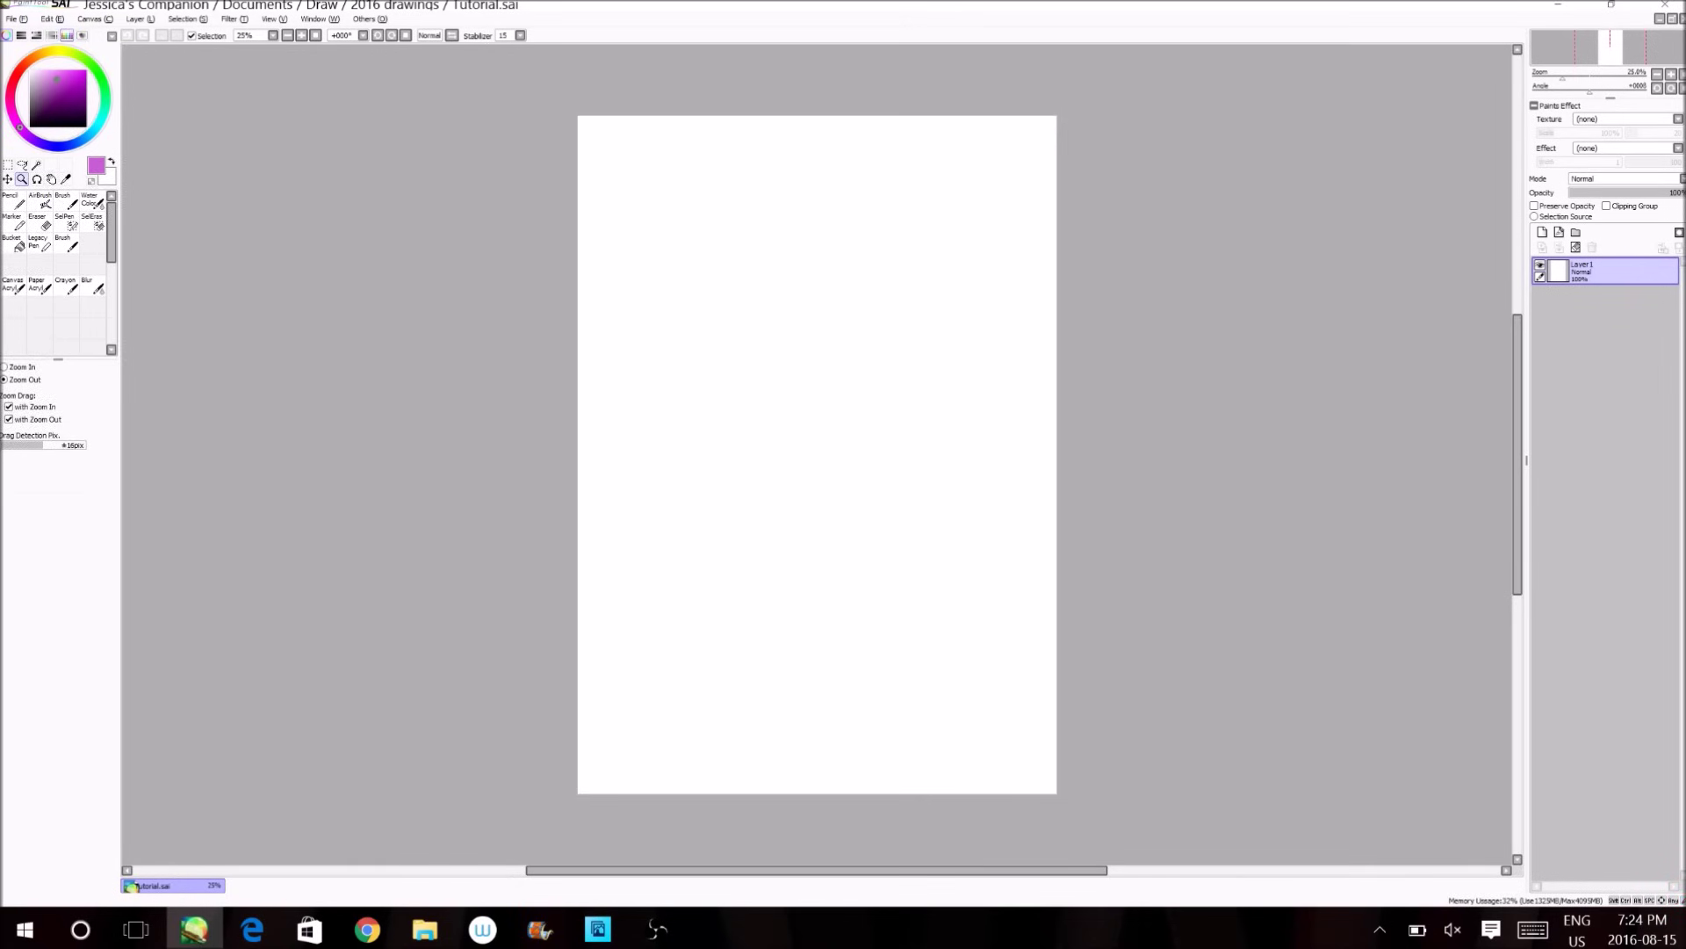
Show the swatches and make the Pencil the active drawing tool.
{"action": "left_click", "coordinate": [67, 35]}
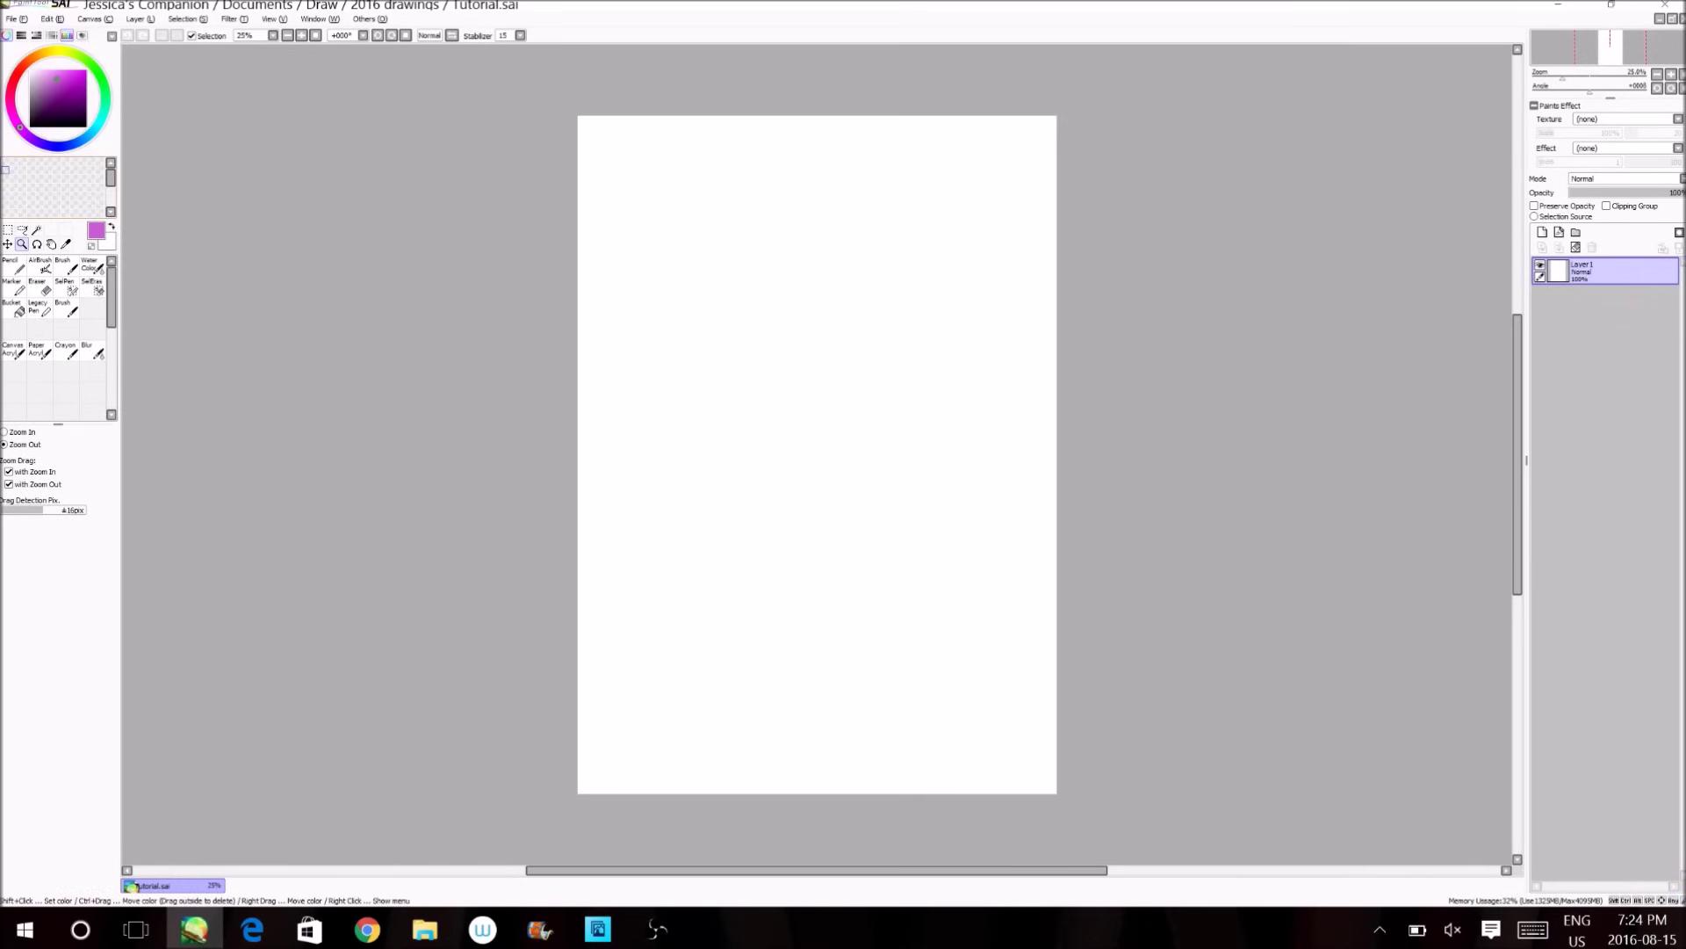
{"action": "left_click", "coordinate": [13, 308]}
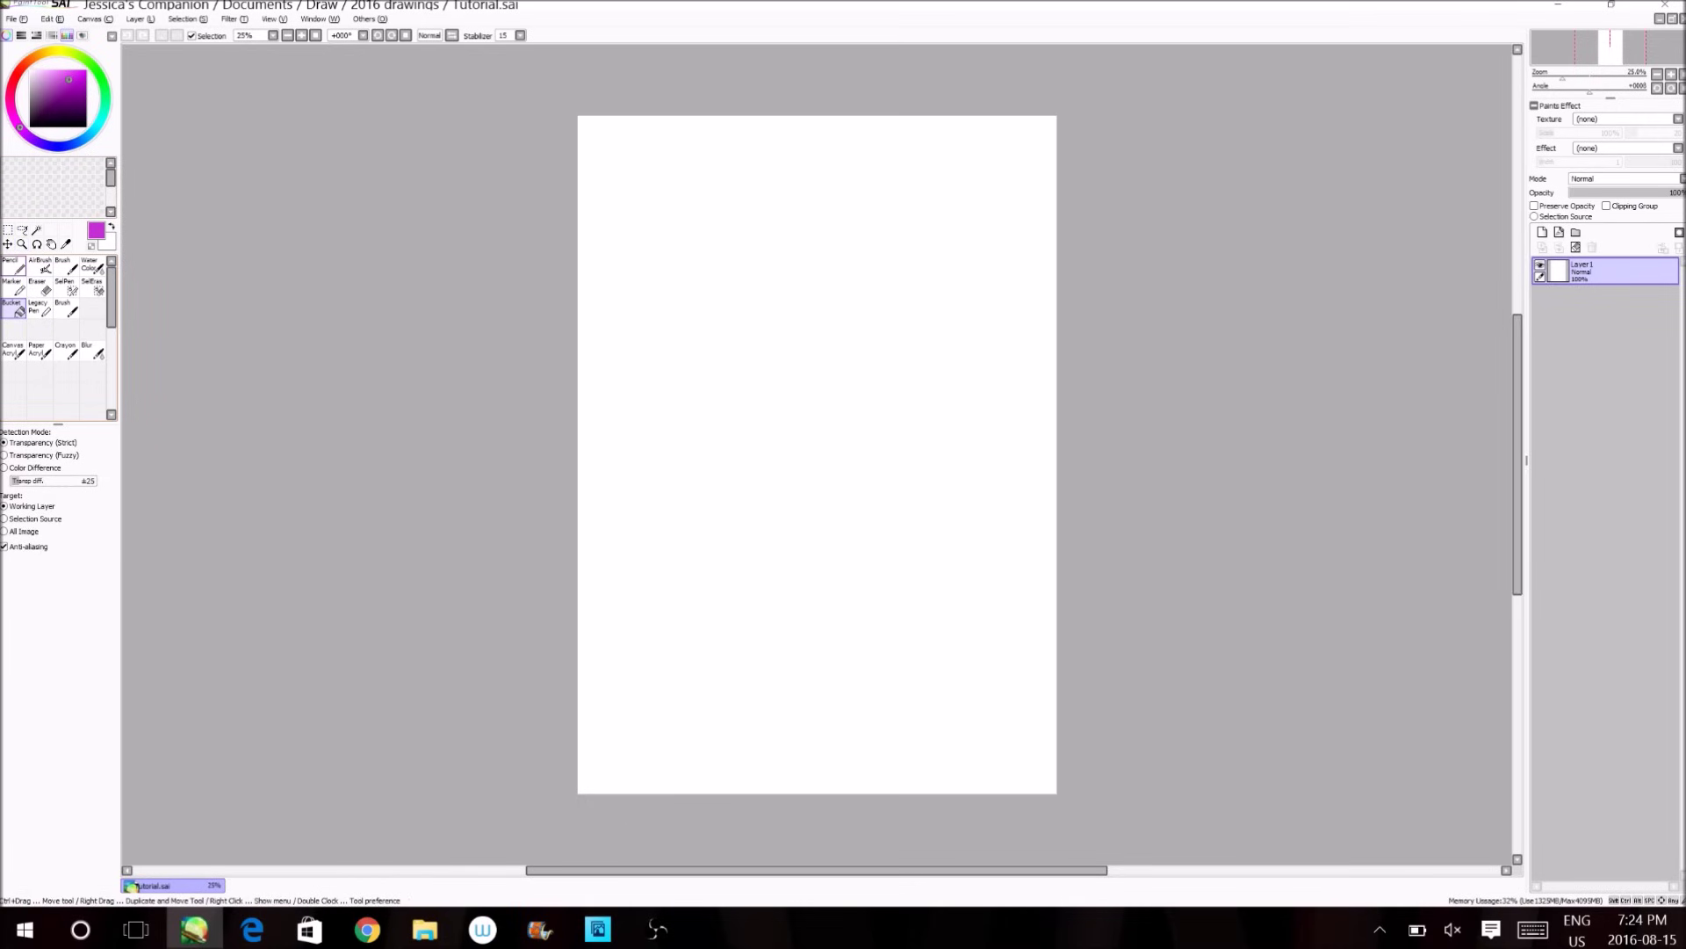
{"action": "left_click", "coordinate": [13, 265]}
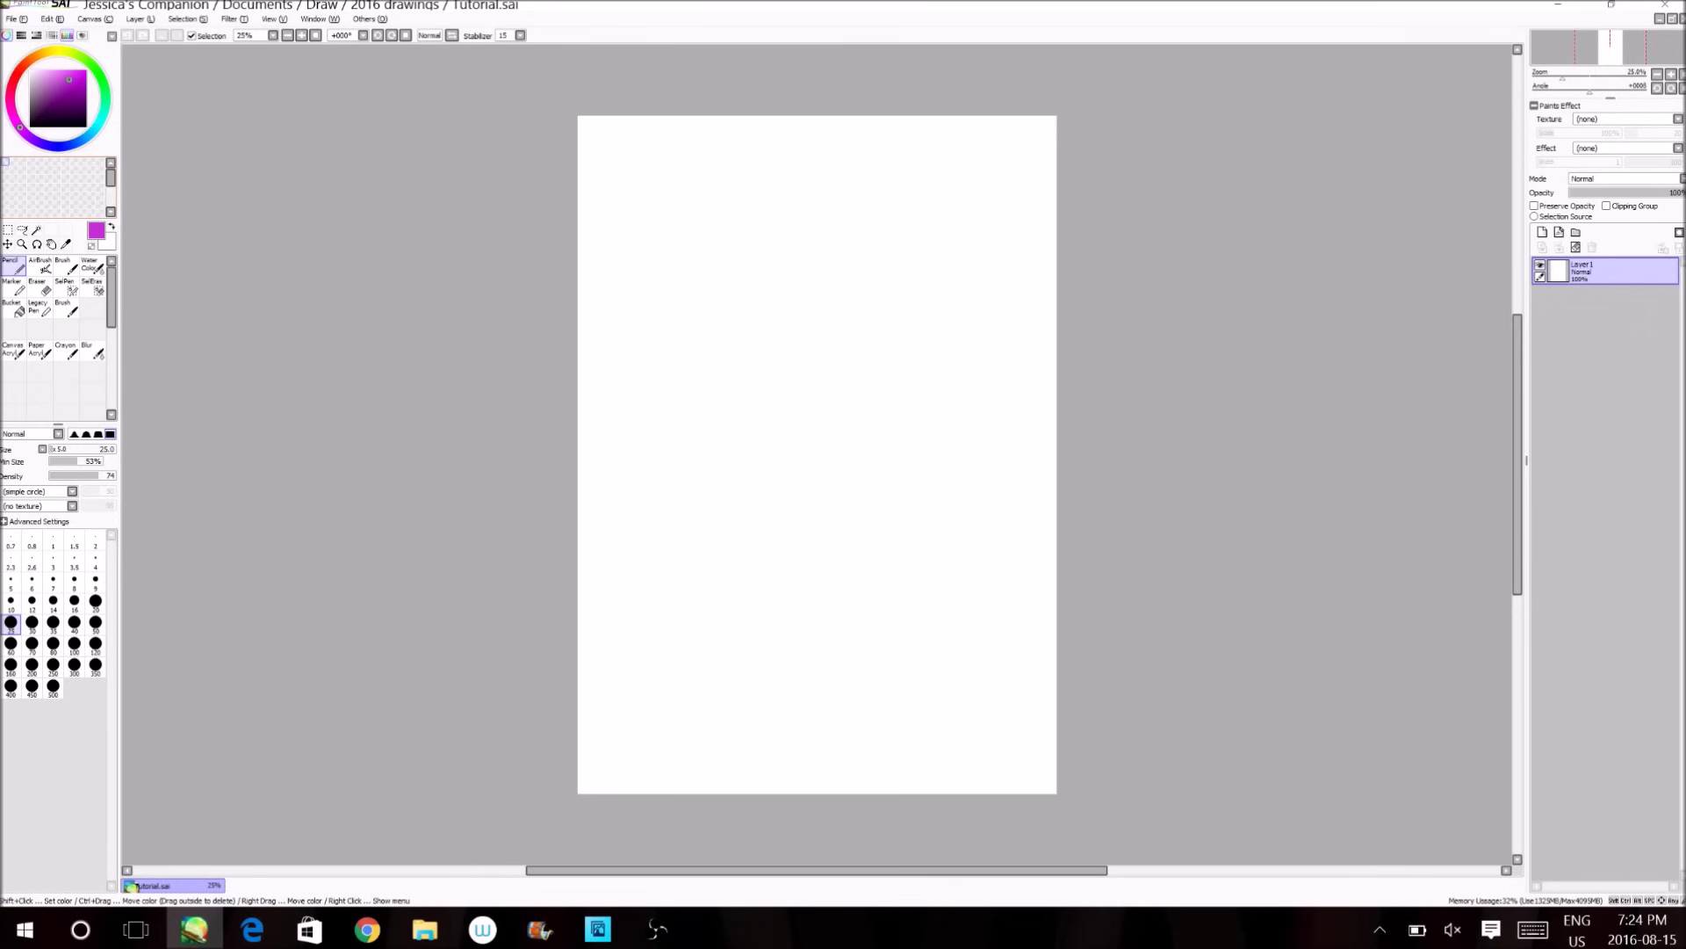
Show the scratchpad in place of the swatches and erase the paint blobs on it.
{"action": "left_click", "coordinate": [81, 35]}
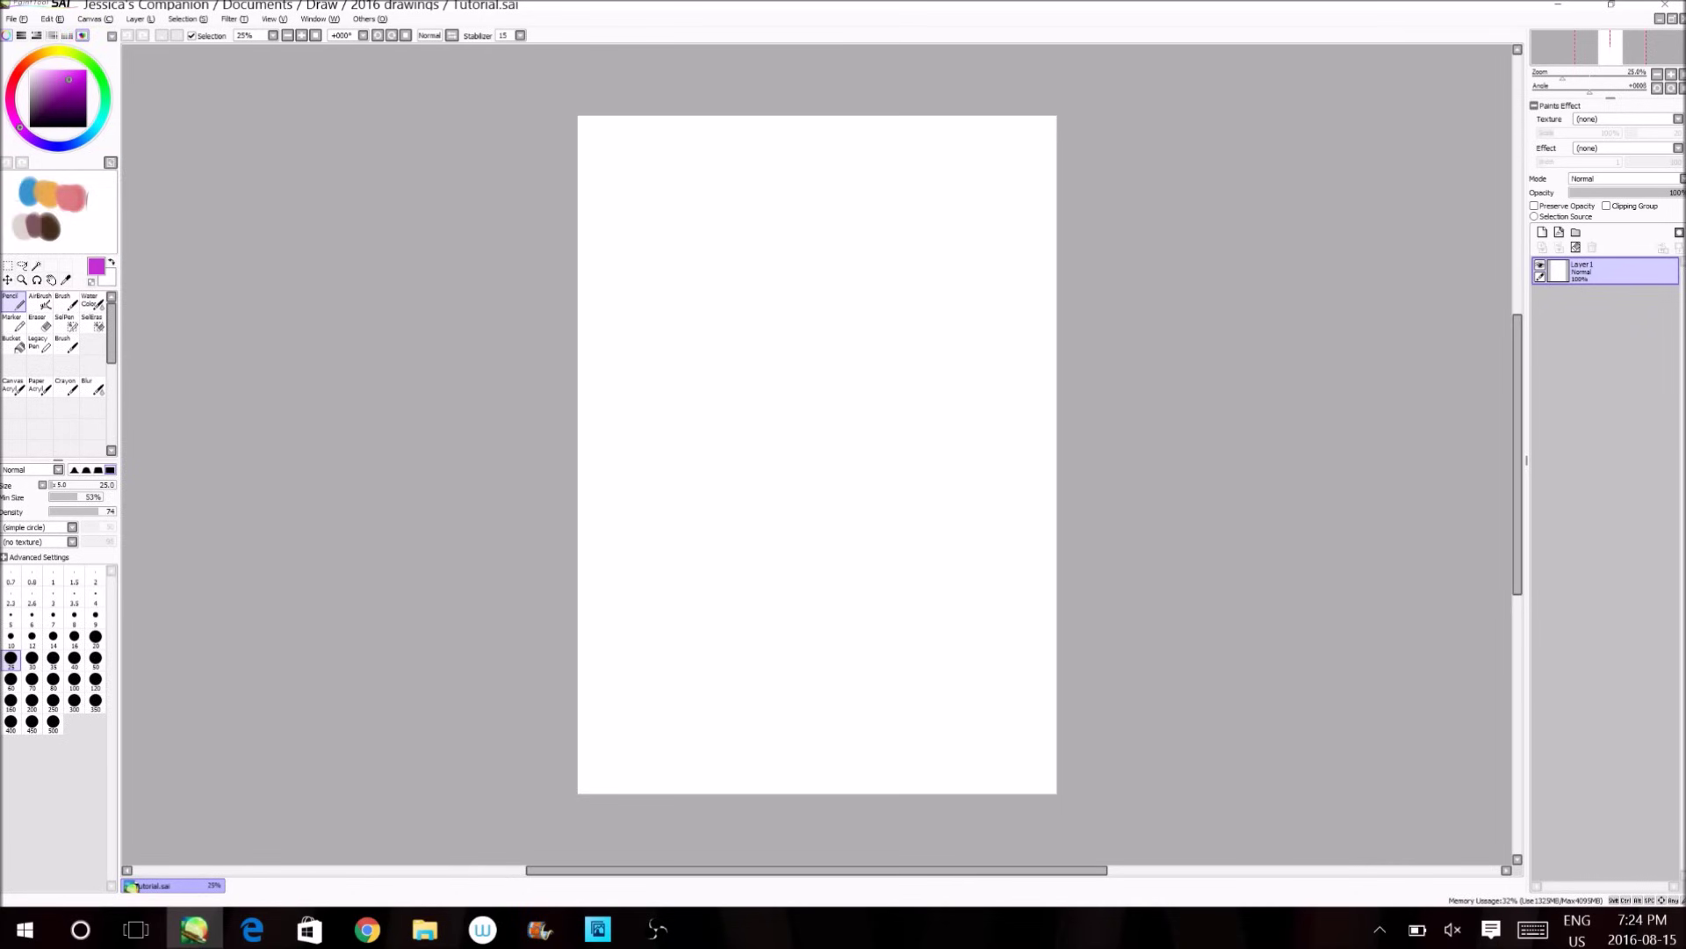
{"action": "left_click", "coordinate": [39, 322]}
{"action": "mouse_move", "coordinate": [84, 185]}
{"action": "left_mouse_down"}
{"action": "mouse_move", "coordinate": [60, 244]}
{"action": "mouse_move", "coordinate": [27, 174]}
{"action": "mouse_move", "coordinate": [36, 220]}
{"action": "mouse_move", "coordinate": [46, 175]}
{"action": "mouse_move", "coordinate": [78, 207]}
{"action": "mouse_move", "coordinate": [40, 198]}
{"action": "mouse_move", "coordinate": [13, 231]}
{"action": "mouse_move", "coordinate": [92, 209]}
{"action": "mouse_move", "coordinate": [59, 191]}
{"action": "left_mouse_up"}
Scribble on the scratchpad with the Pencil in purple and rose pink, and hide the scratchpad.
{"action": "left_click", "coordinate": [13, 300]}
{"action": "left_click", "coordinate": [54, 82]}
{"action": "left_click", "coordinate": [12, 89]}
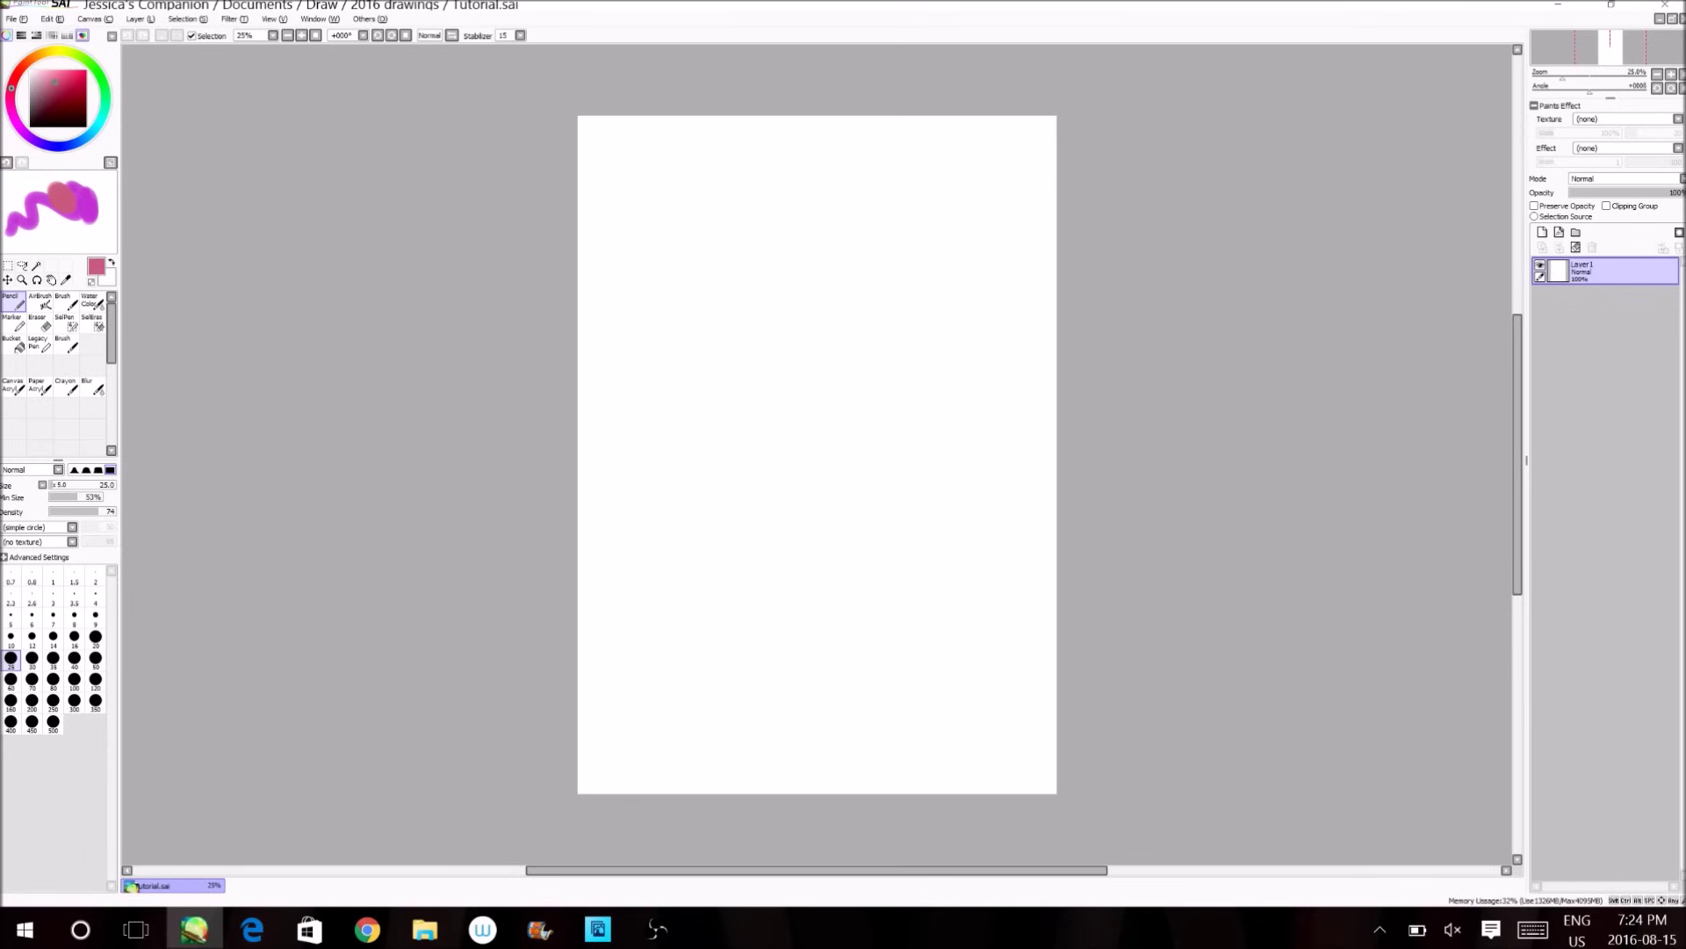
{"action": "mouse_move", "coordinate": [81, 200]}
{"action": "left_mouse_down"}
{"action": "mouse_move", "coordinate": [48, 217]}
{"action": "mouse_move", "coordinate": [68, 209]}
{"action": "left_mouse_up"}
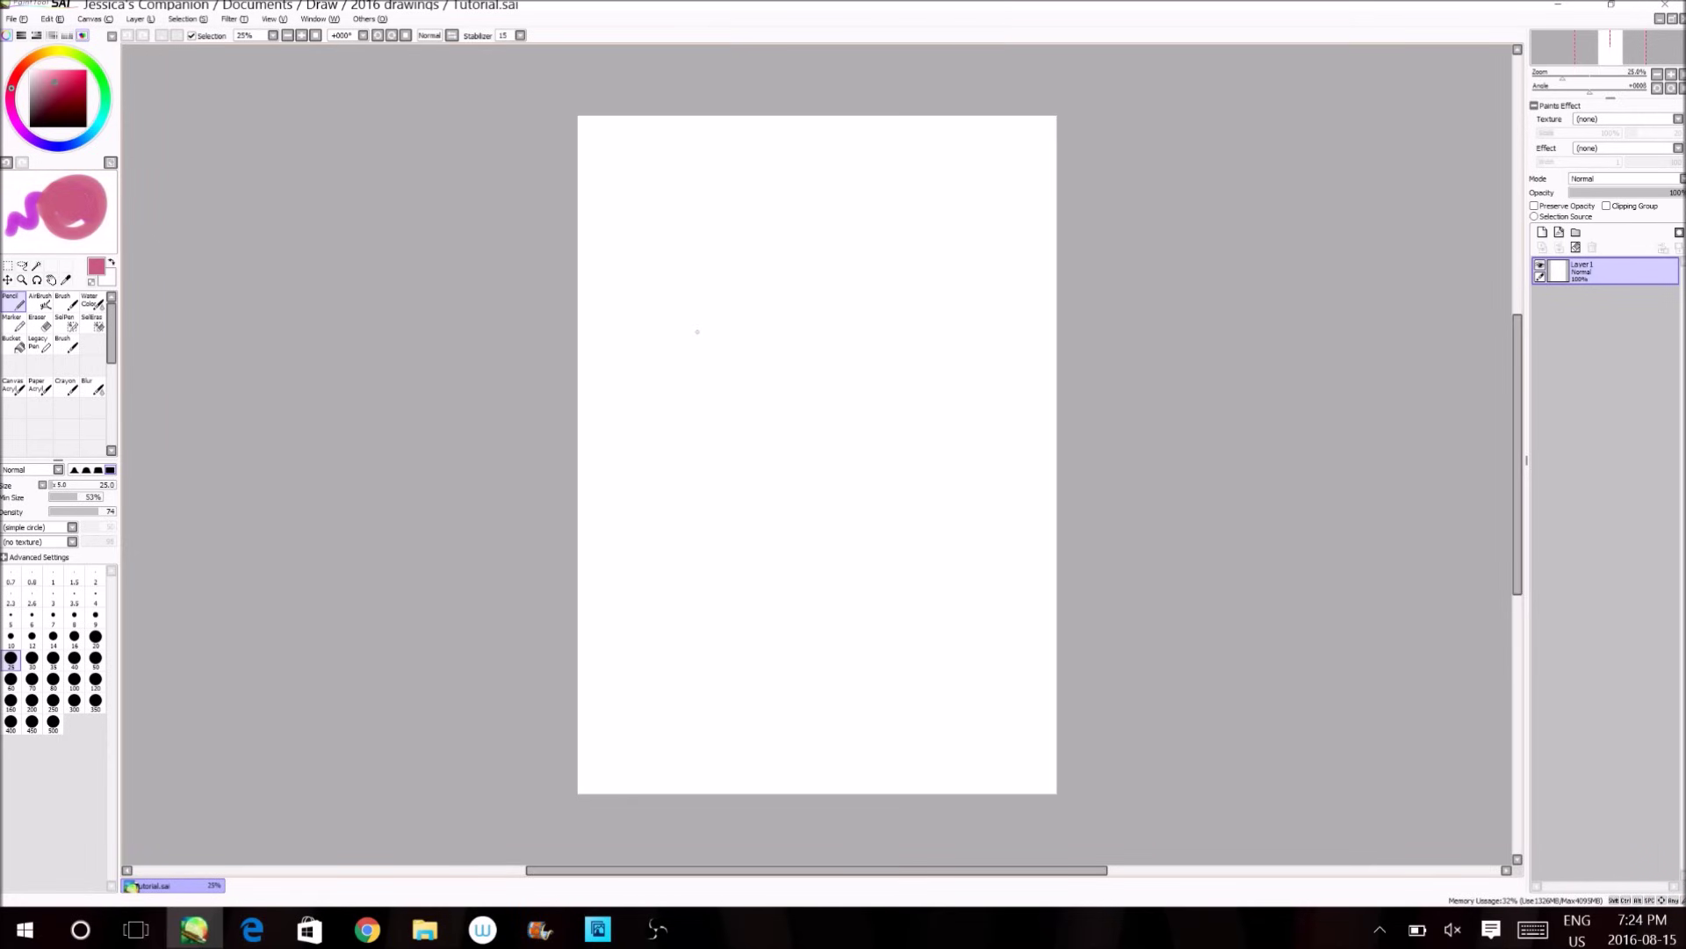
{"action": "left_click_drag", "start_coordinate": [55, 224], "coordinate": [83, 218]}
{"action": "left_click", "coordinate": [82, 35]}
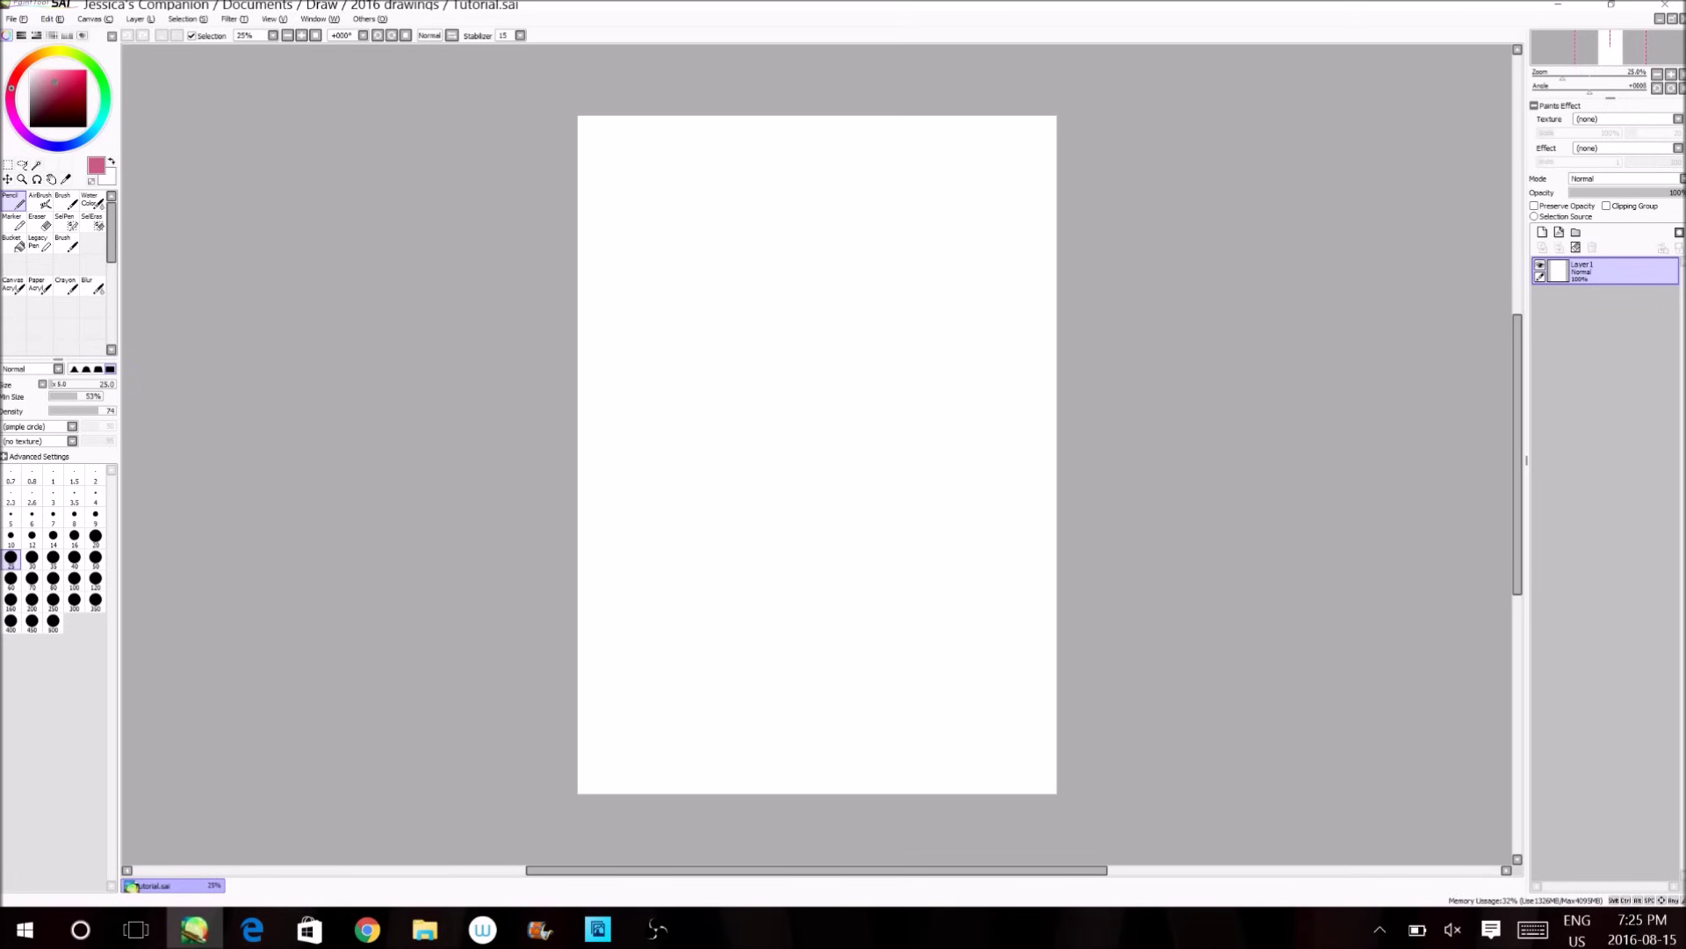
Switch the Show Layer Panel to Right option off and back on.
{"action": "left_click", "coordinate": [320, 19]}
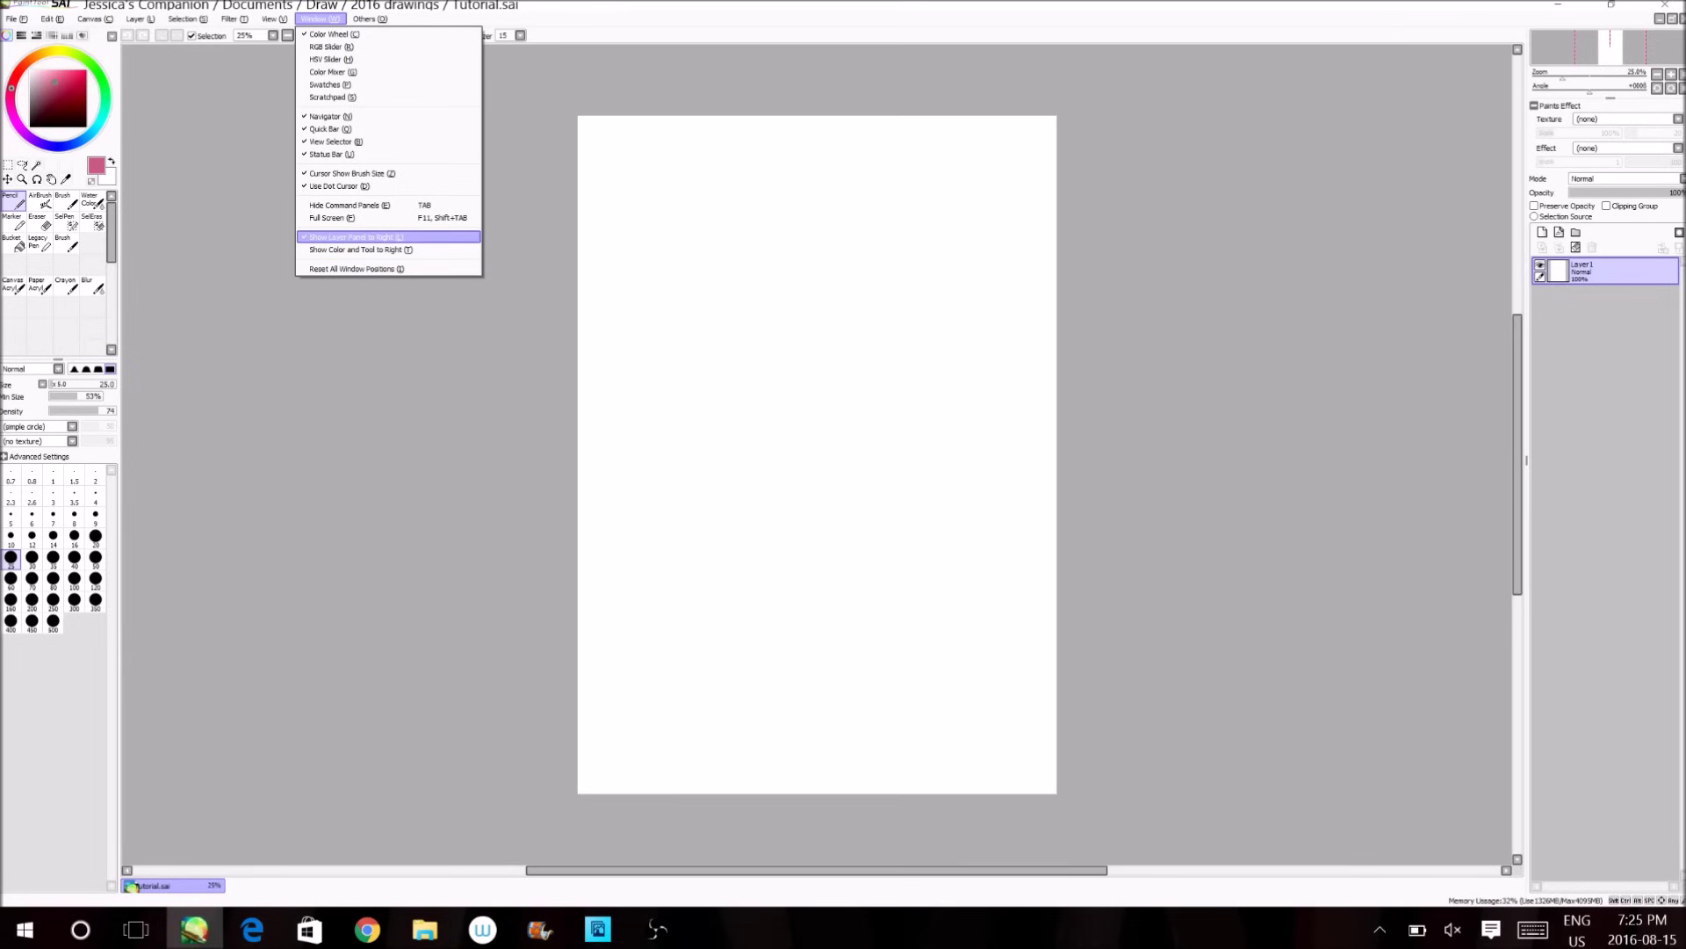
{"action": "left_click", "coordinate": [352, 236]}
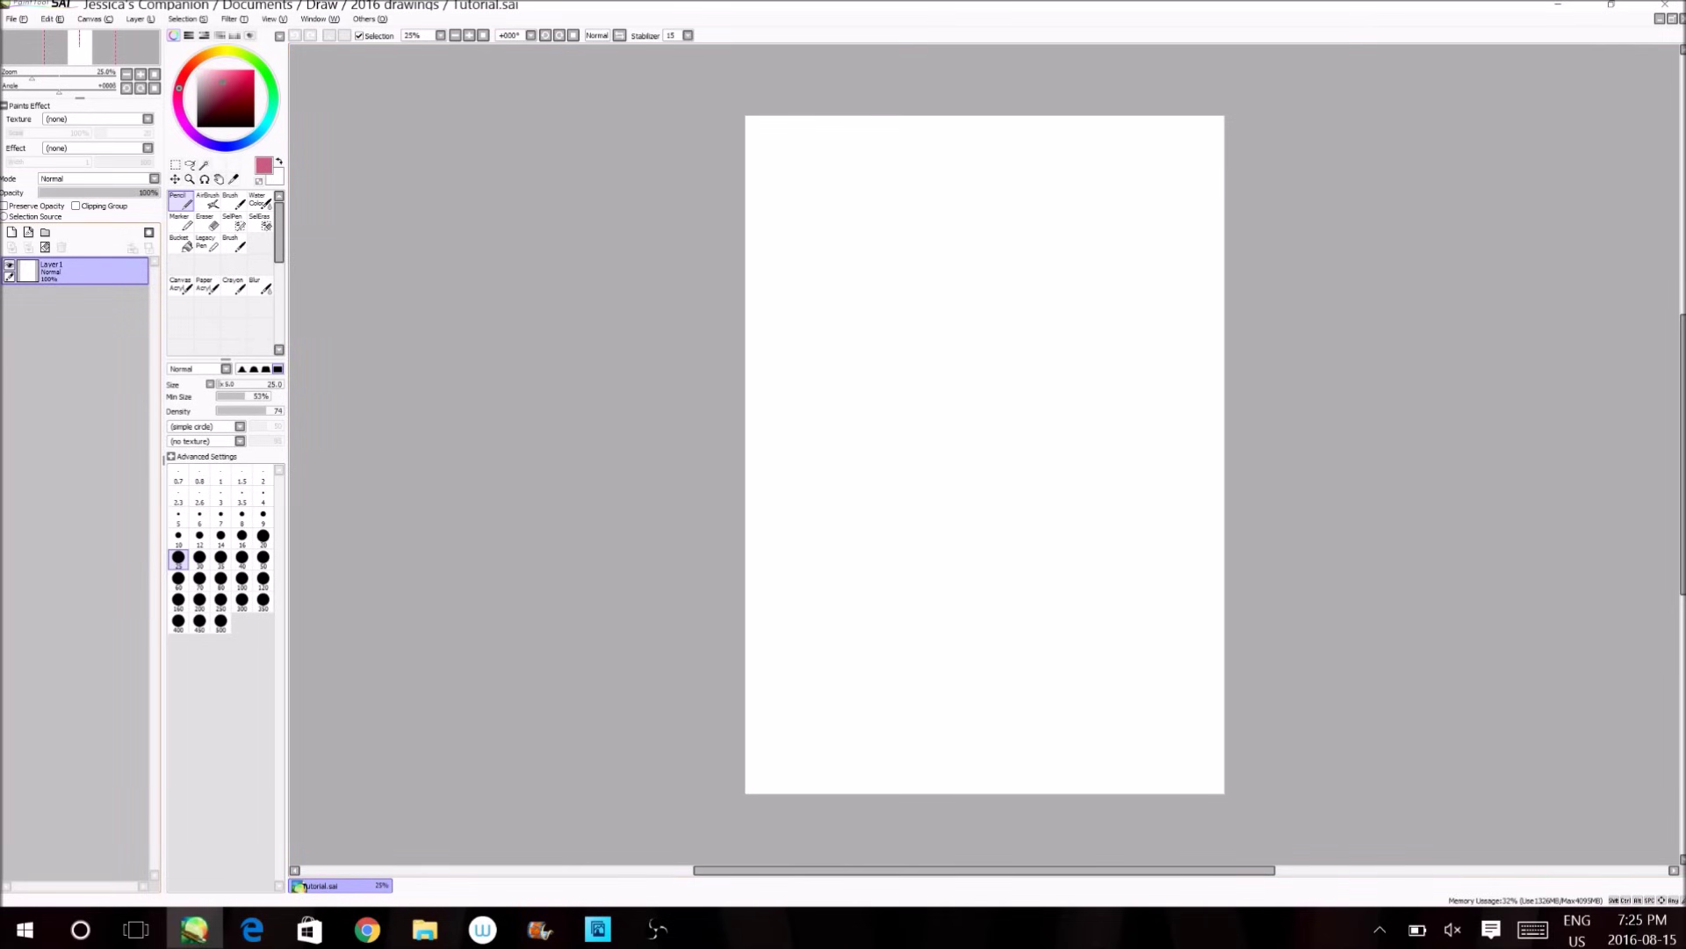
{"action": "left_click", "coordinate": [320, 18]}
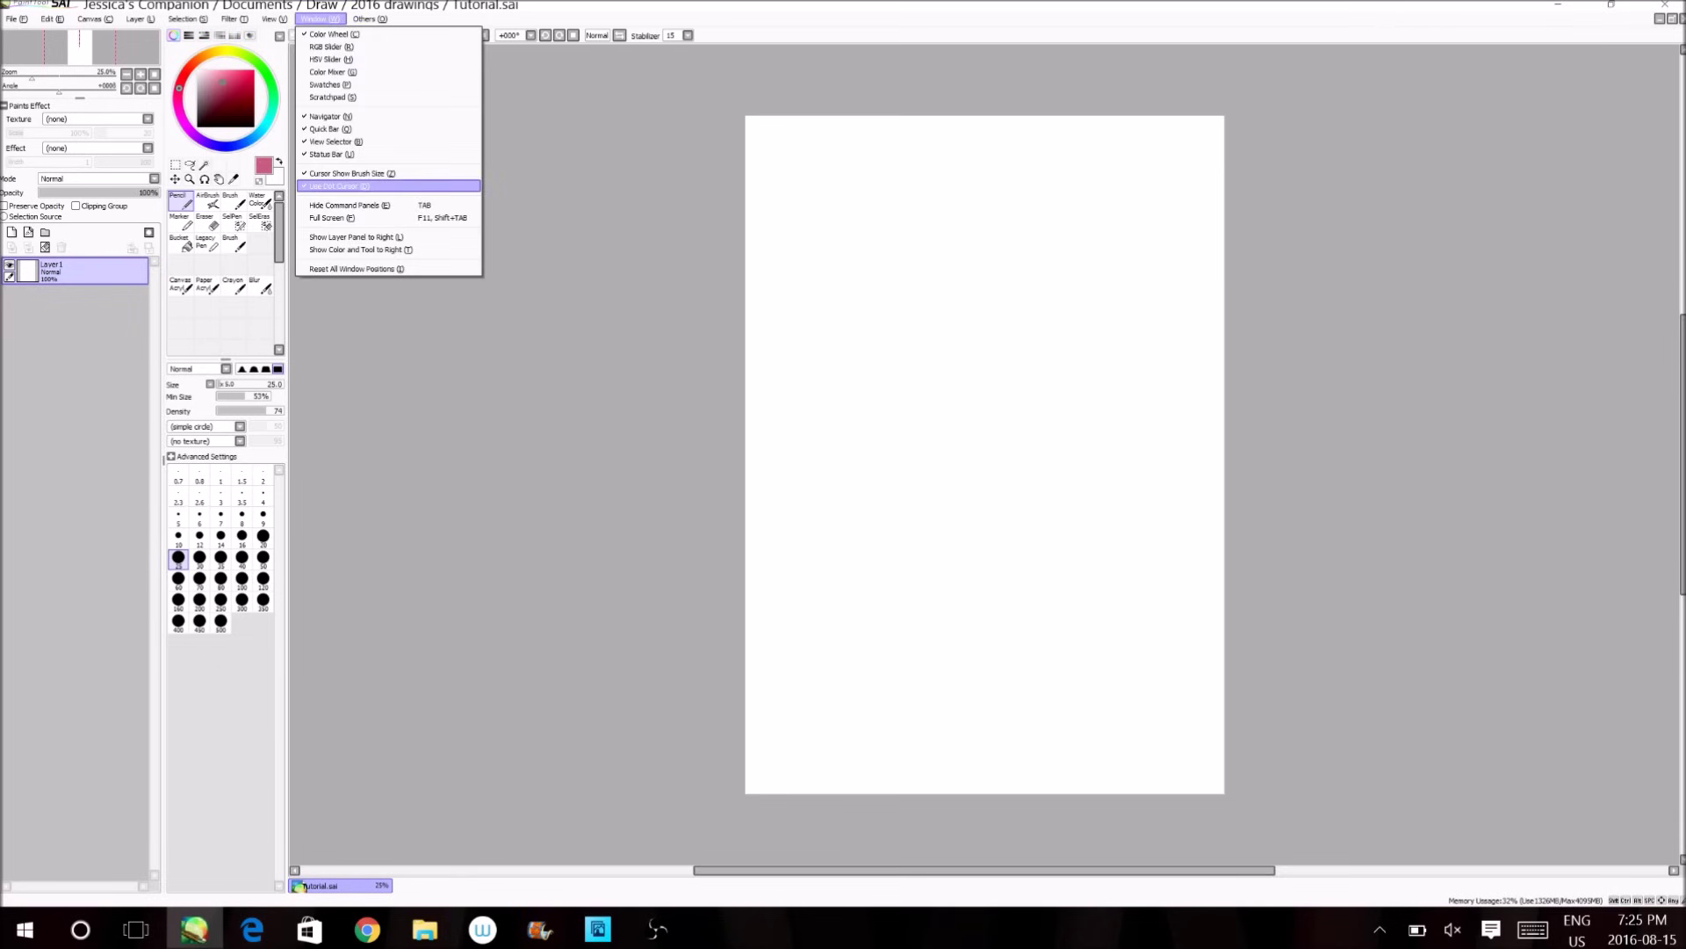
{"action": "left_click", "coordinate": [303, 236]}
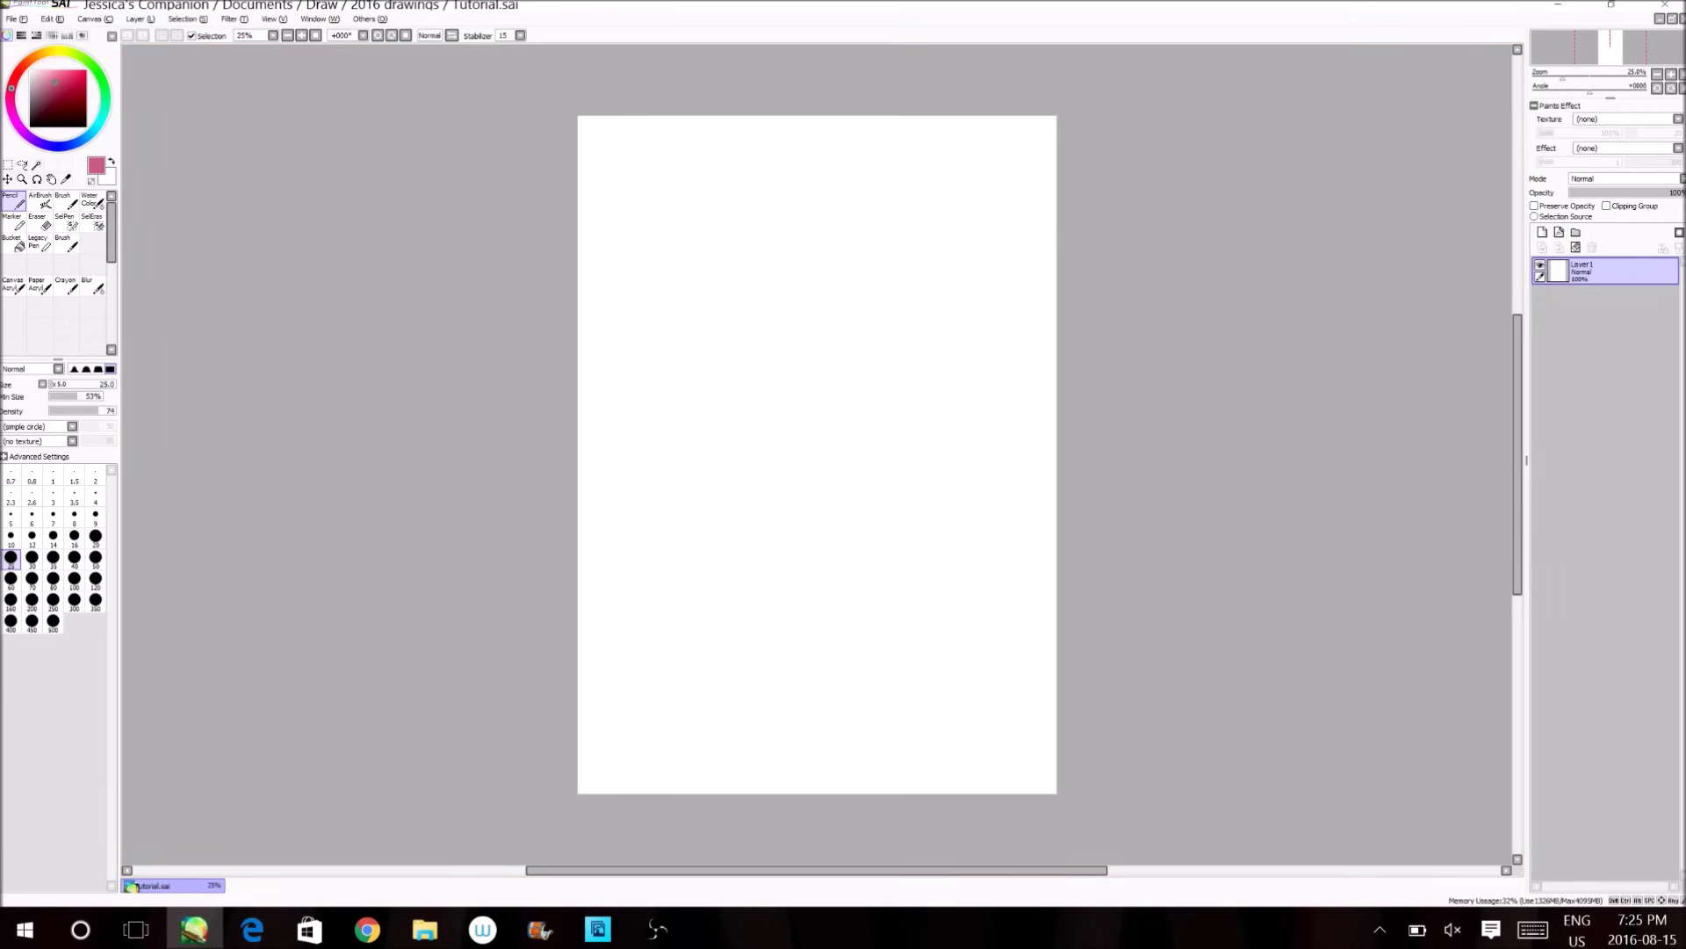
{"action": "left_click", "coordinate": [320, 19]}
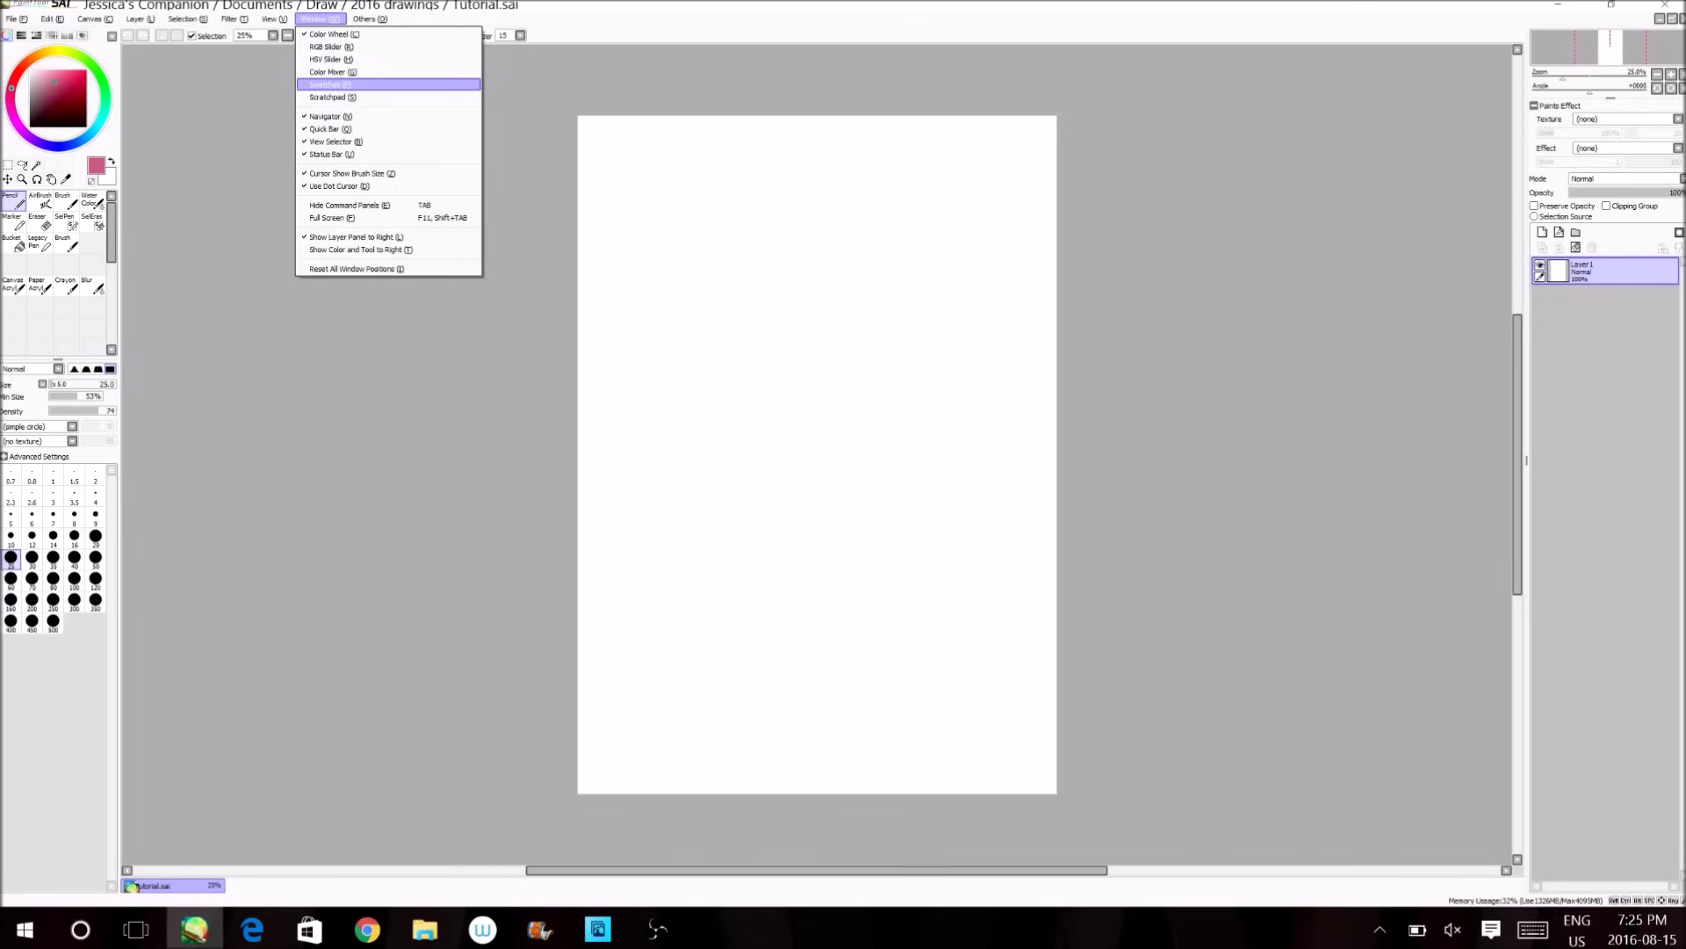
{"action": "left_click", "coordinate": [330, 85]}
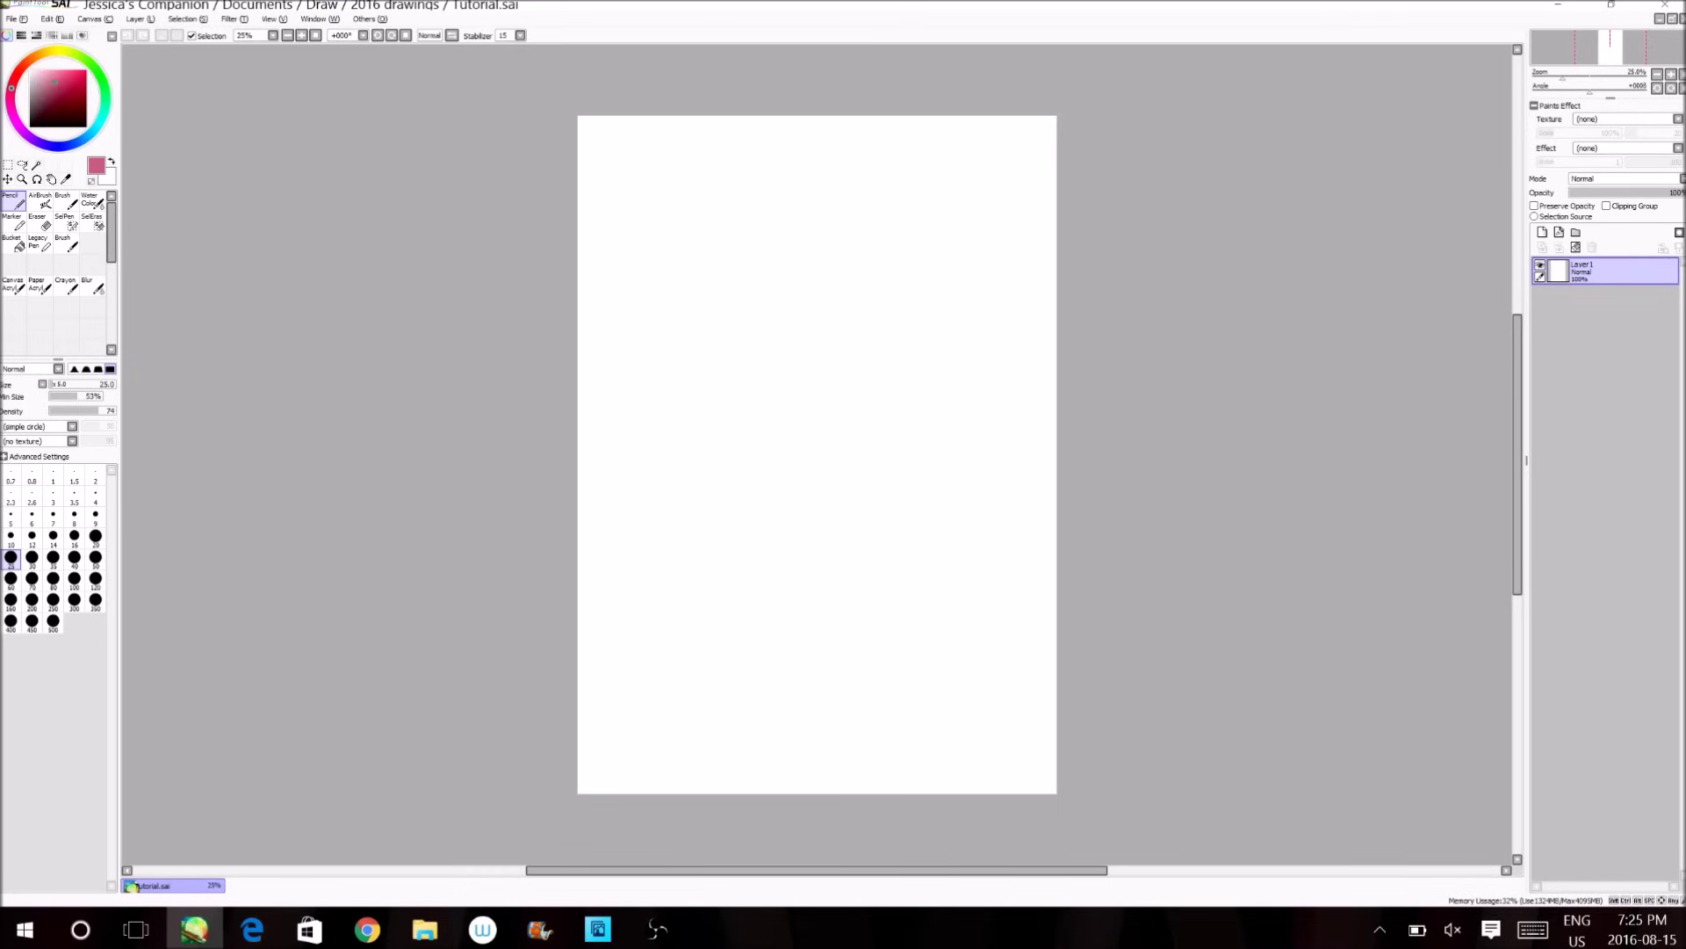
{"action": "left_click", "coordinate": [1340, 508]}
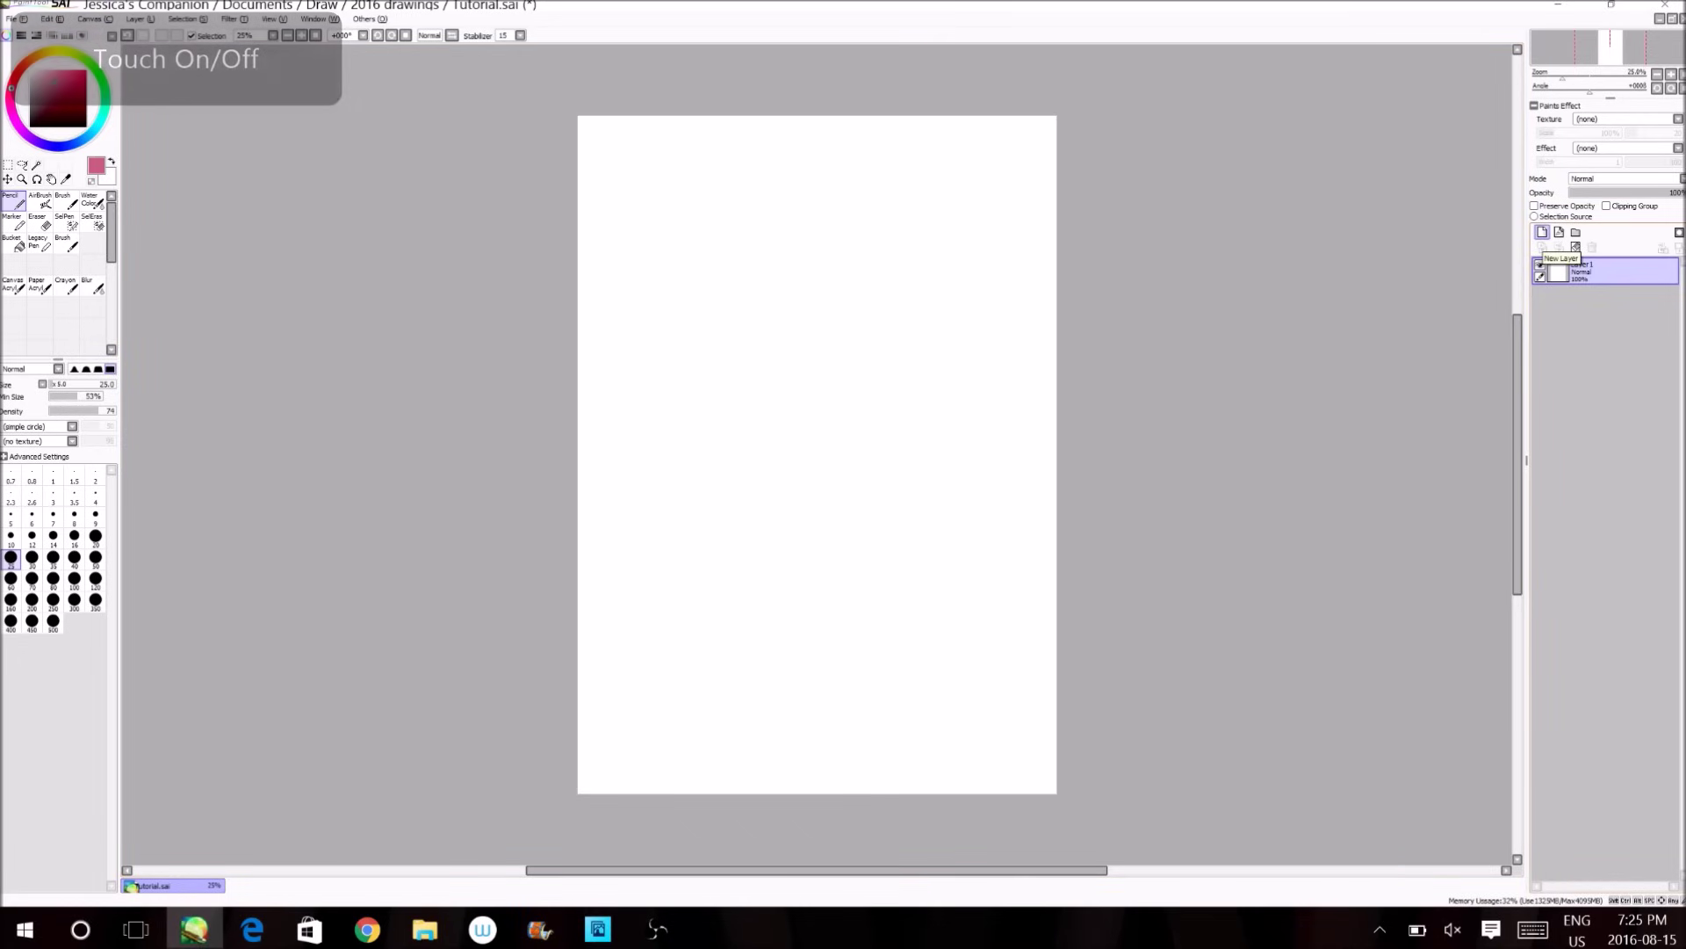
Add a new layer, draw two pencil strokes on it, and delete the layer.
{"action": "left_click", "coordinate": [1543, 233]}
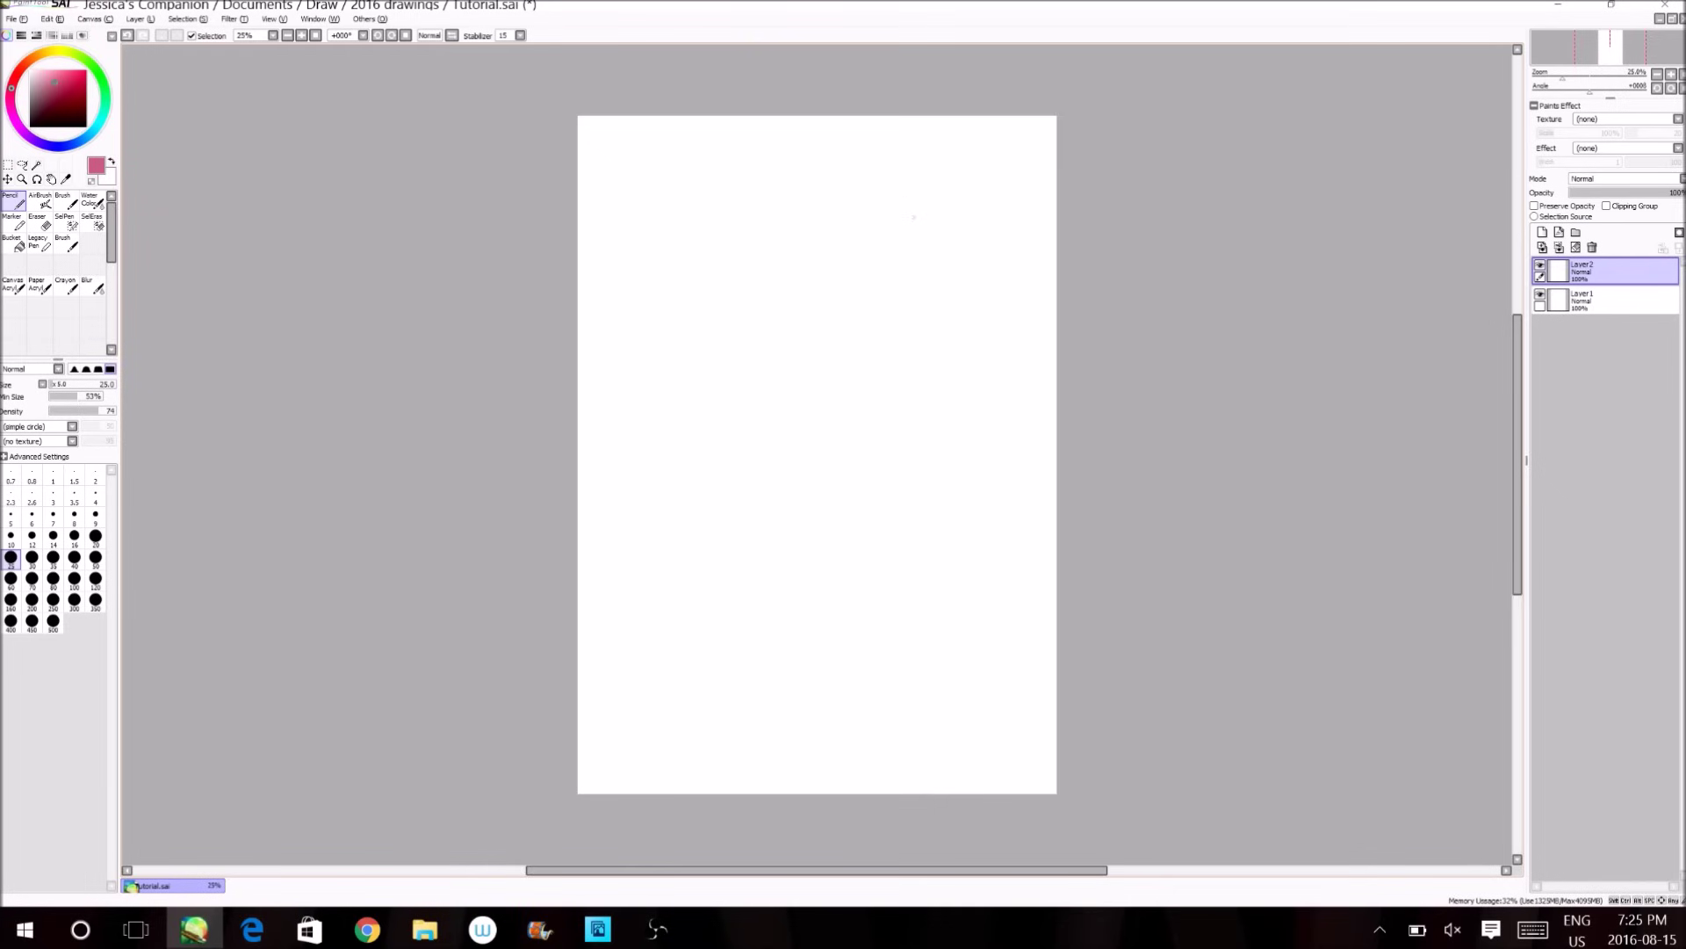
{"action": "mouse_move", "coordinate": [910, 212]}
{"action": "left_mouse_down"}
{"action": "mouse_move", "coordinate": [870, 182]}
{"action": "mouse_move", "coordinate": [784, 252]}
{"action": "mouse_move", "coordinate": [729, 477]}
{"action": "left_mouse_up"}
{"action": "mouse_move", "coordinate": [928, 306]}
{"action": "left_mouse_down"}
{"action": "mouse_move", "coordinate": [736, 416]}
{"action": "mouse_move", "coordinate": [600, 433]}
{"action": "left_mouse_up"}
{"action": "left_click", "coordinate": [1592, 248]}
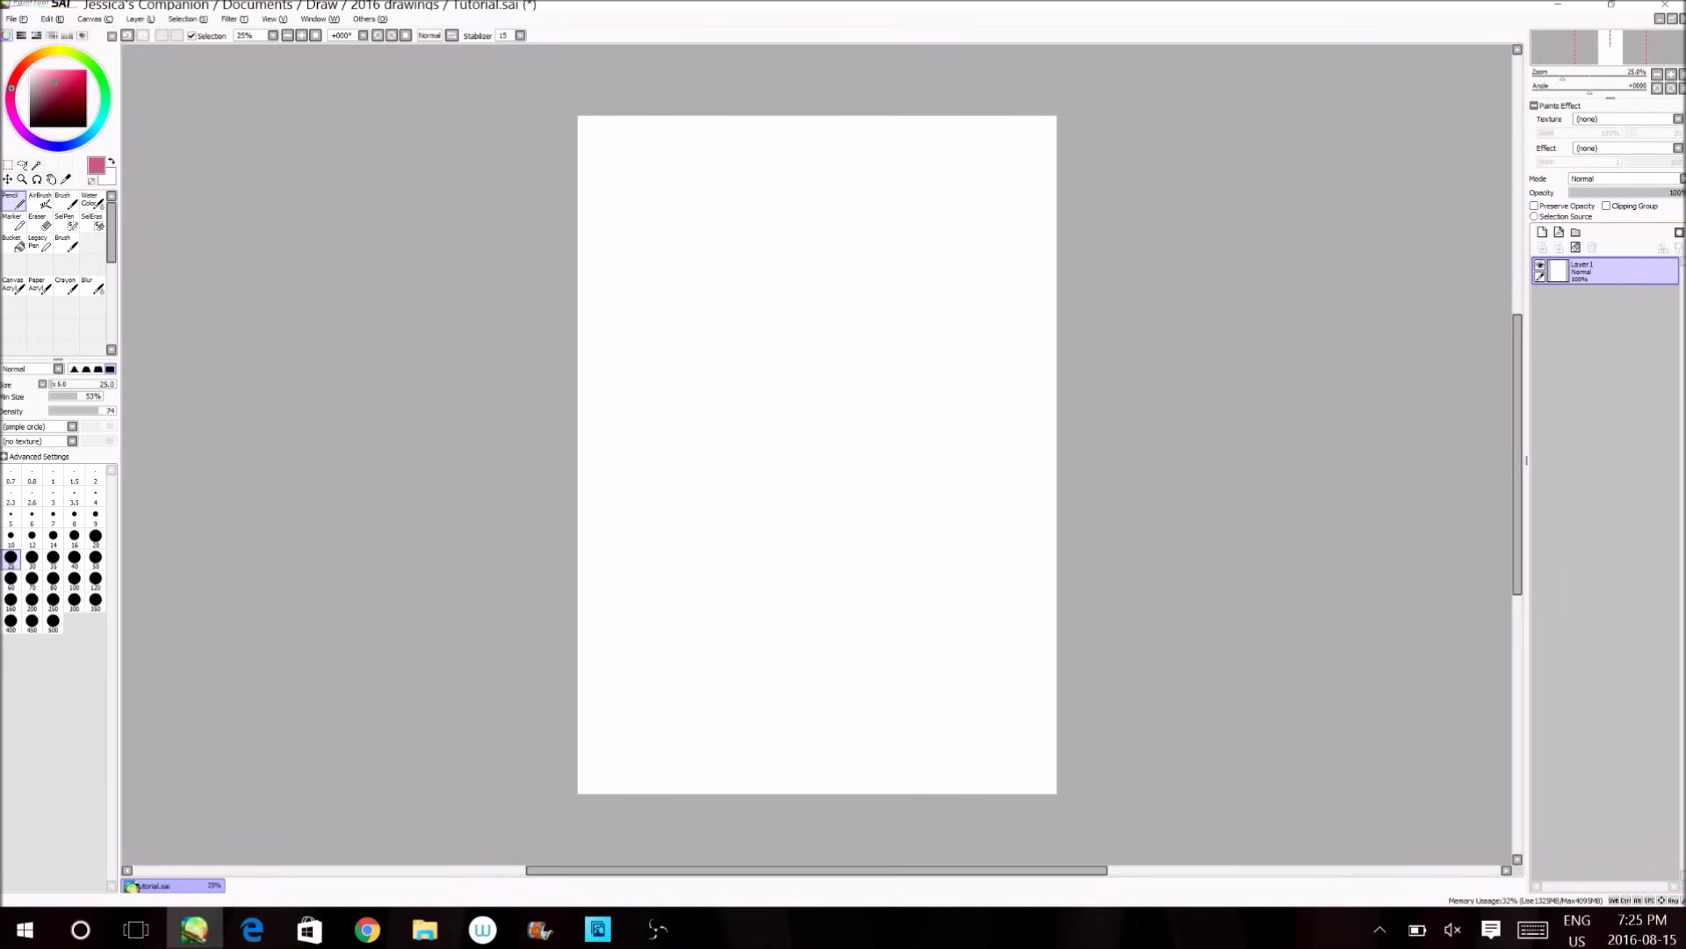
Add a layer again, draw one wavy pencil line across the upper canvas, and delete that layer.
{"action": "left_click", "coordinate": [1542, 231]}
{"action": "mouse_move", "coordinate": [897, 231]}
{"action": "left_mouse_down"}
{"action": "mouse_move", "coordinate": [719, 301]}
{"action": "mouse_move", "coordinate": [625, 386]}
{"action": "left_mouse_up"}
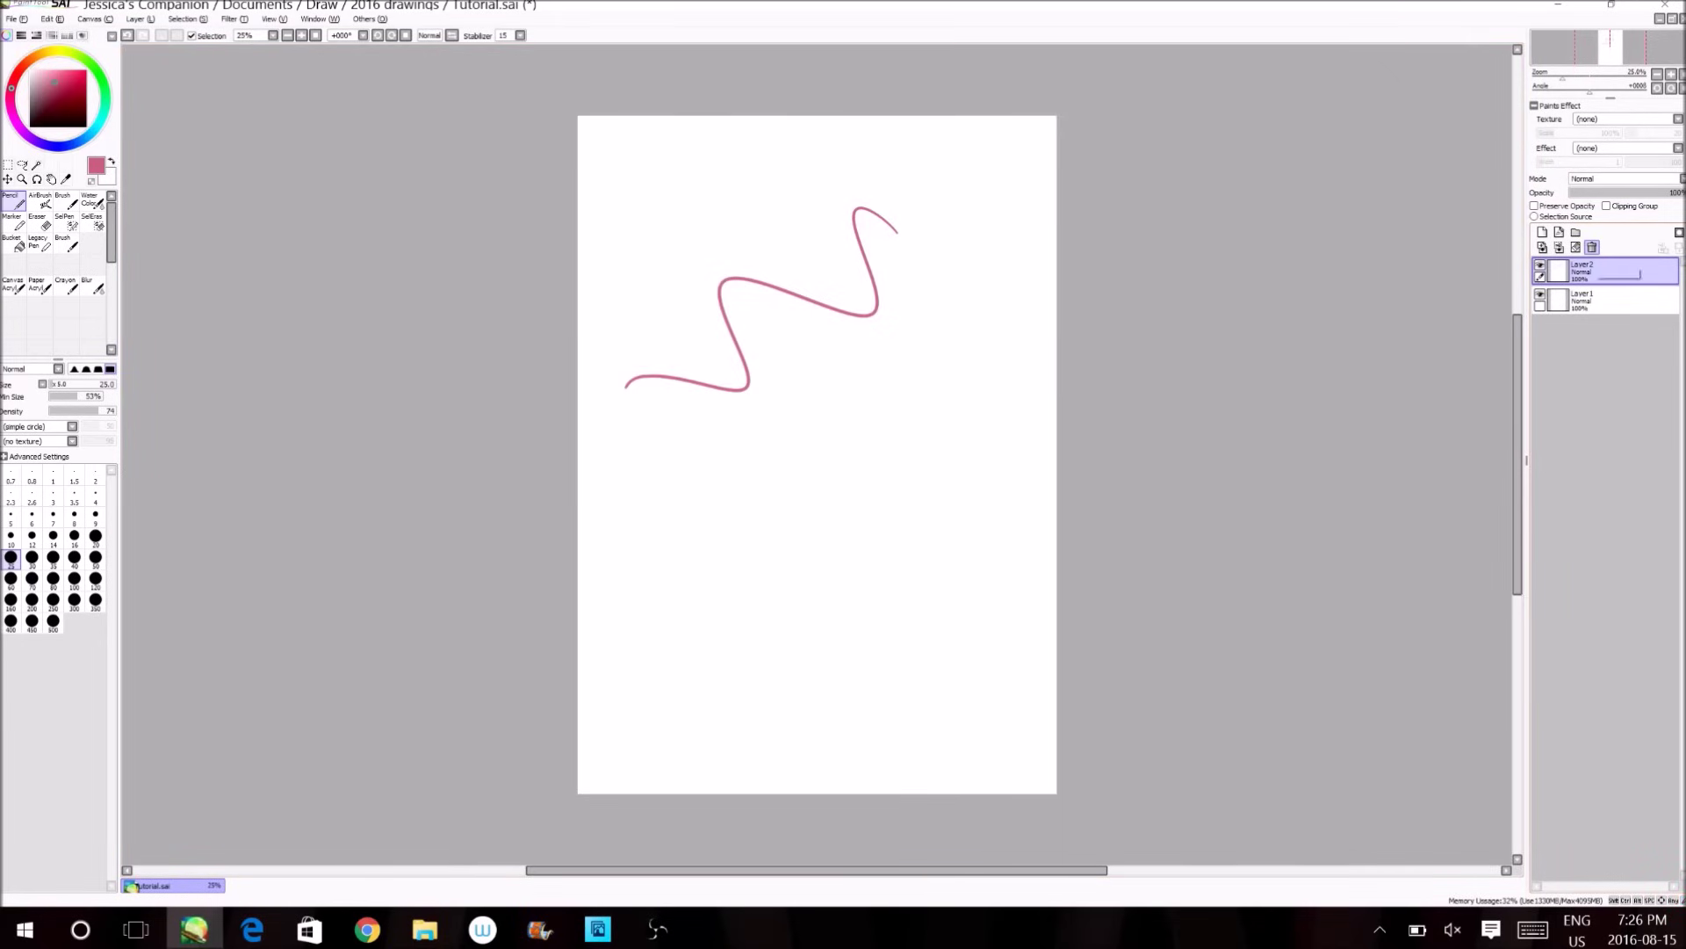
{"action": "left_click", "coordinate": [1592, 247]}
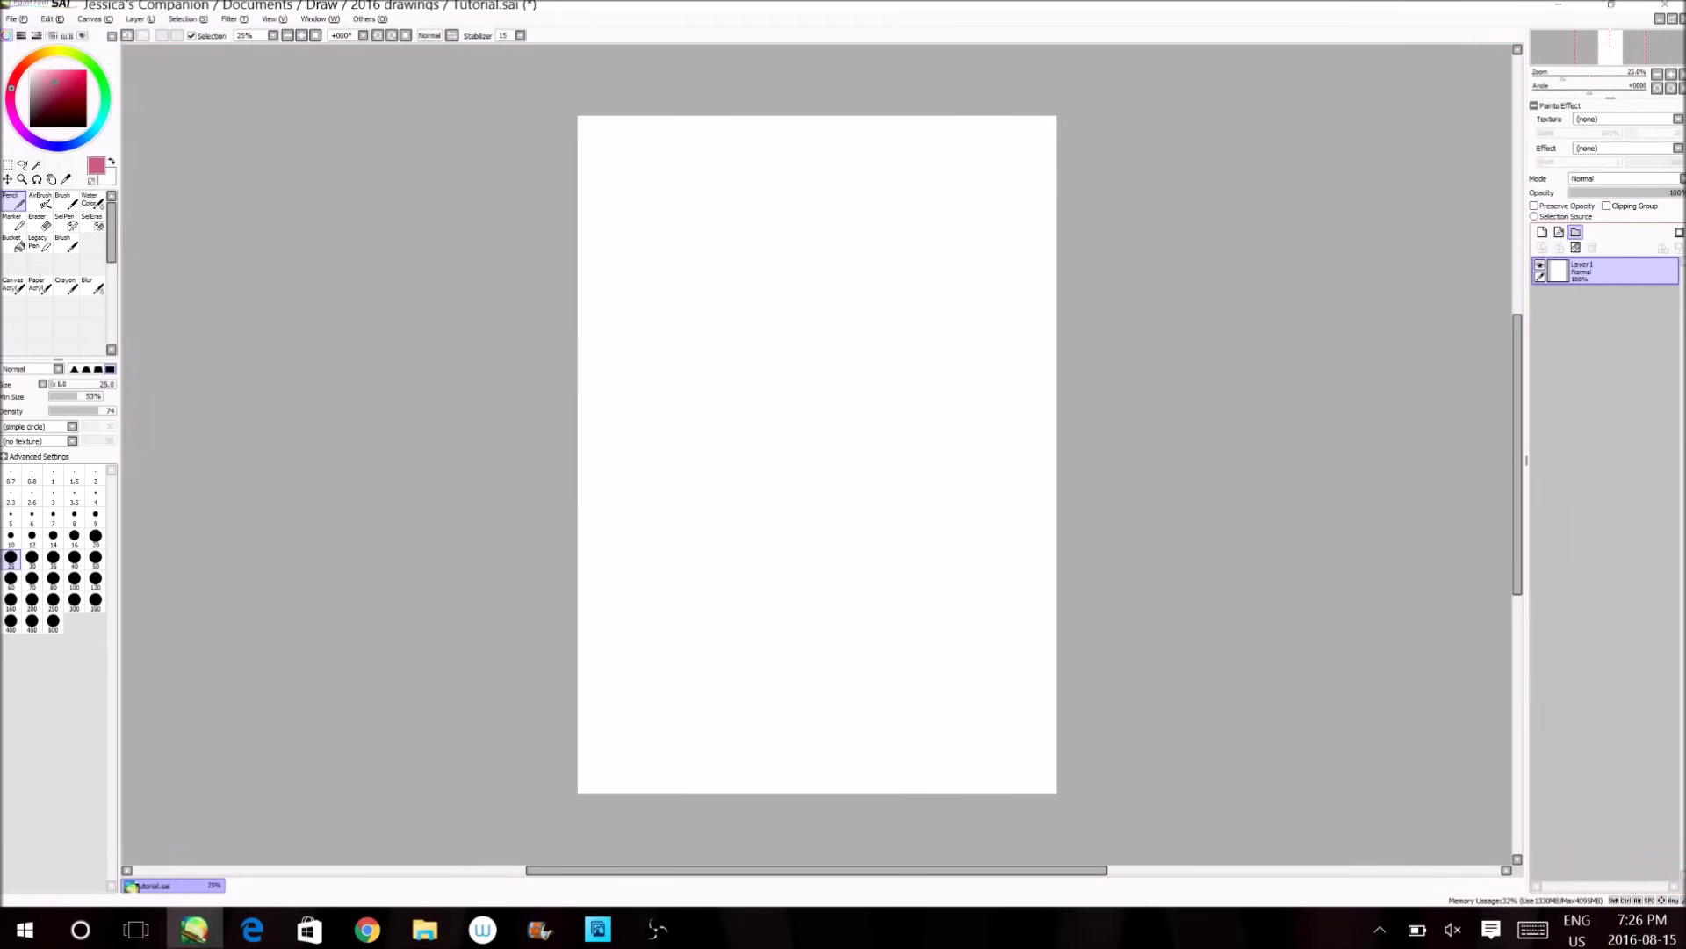
Add three new layers above Layer1 and a layer set on top of them.
{"action": "left_click", "coordinate": [1543, 232]}
{"action": "left_click", "coordinate": [1542, 232]}
{"action": "left_click", "coordinate": [1542, 232]}
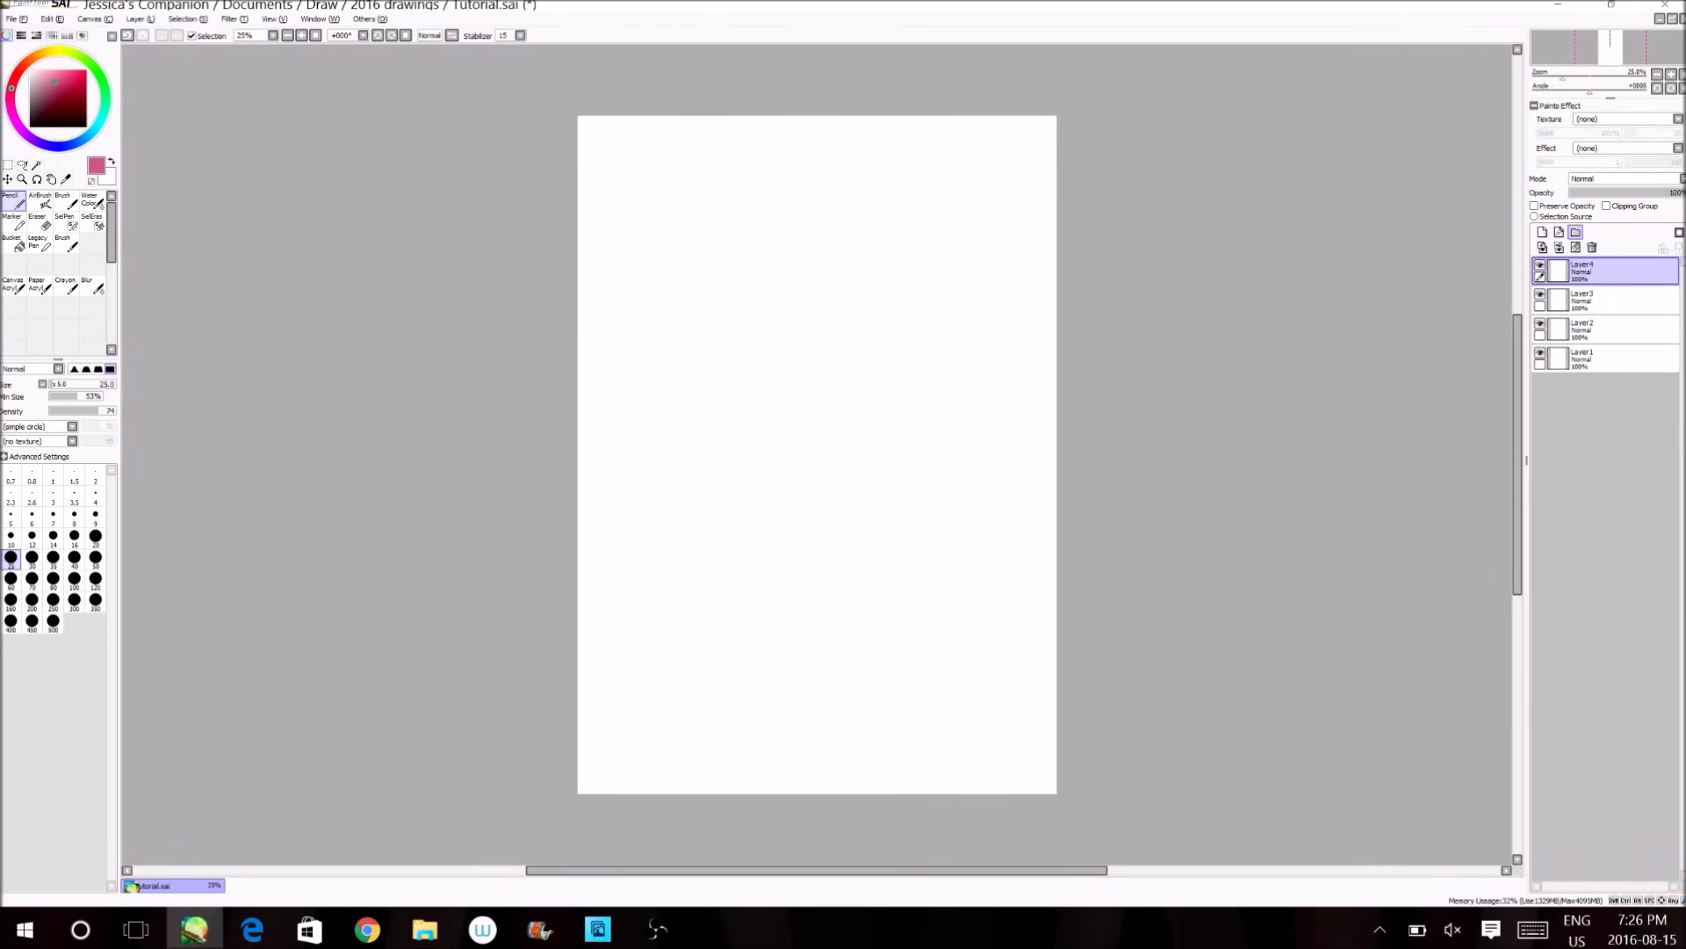
{"action": "left_click", "coordinate": [1576, 232]}
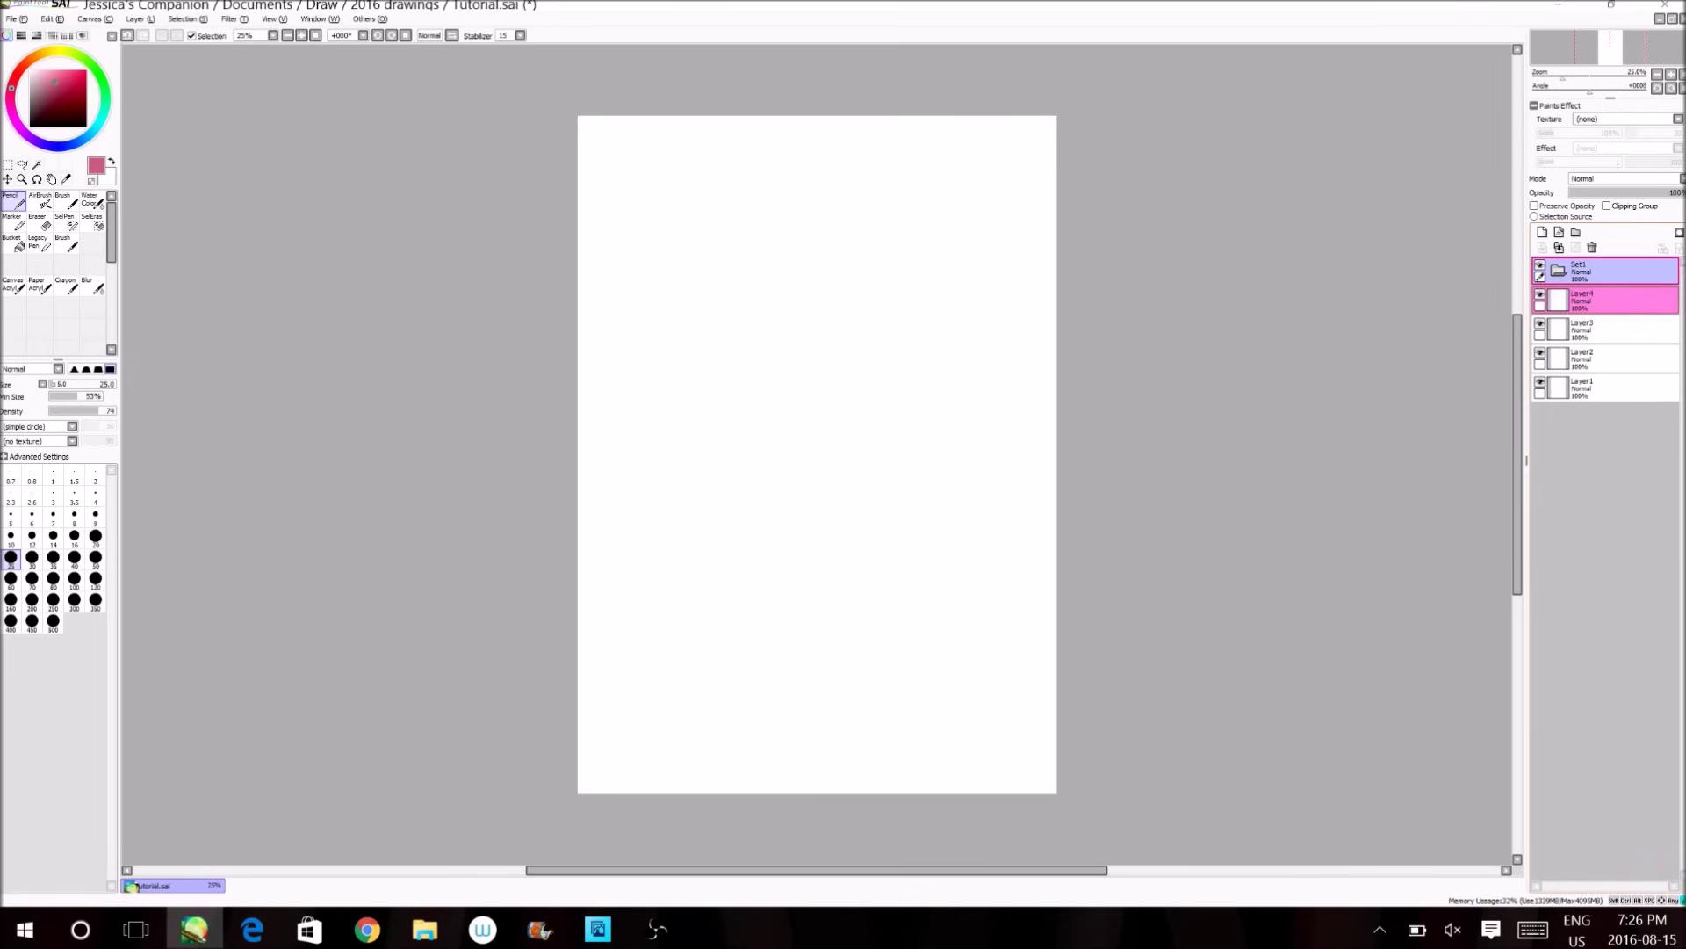
Move Layer4, Layer3 and Layer2 into the Set1 layer set, and collapse and re-expand the set.
{"action": "left_click_drag", "start_coordinate": [1605, 299], "coordinate": [1606, 271]}
{"action": "left_click_drag", "start_coordinate": [1606, 330], "coordinate": [1605, 271]}
{"action": "left_click_drag", "start_coordinate": [1606, 359], "coordinate": [1605, 271]}
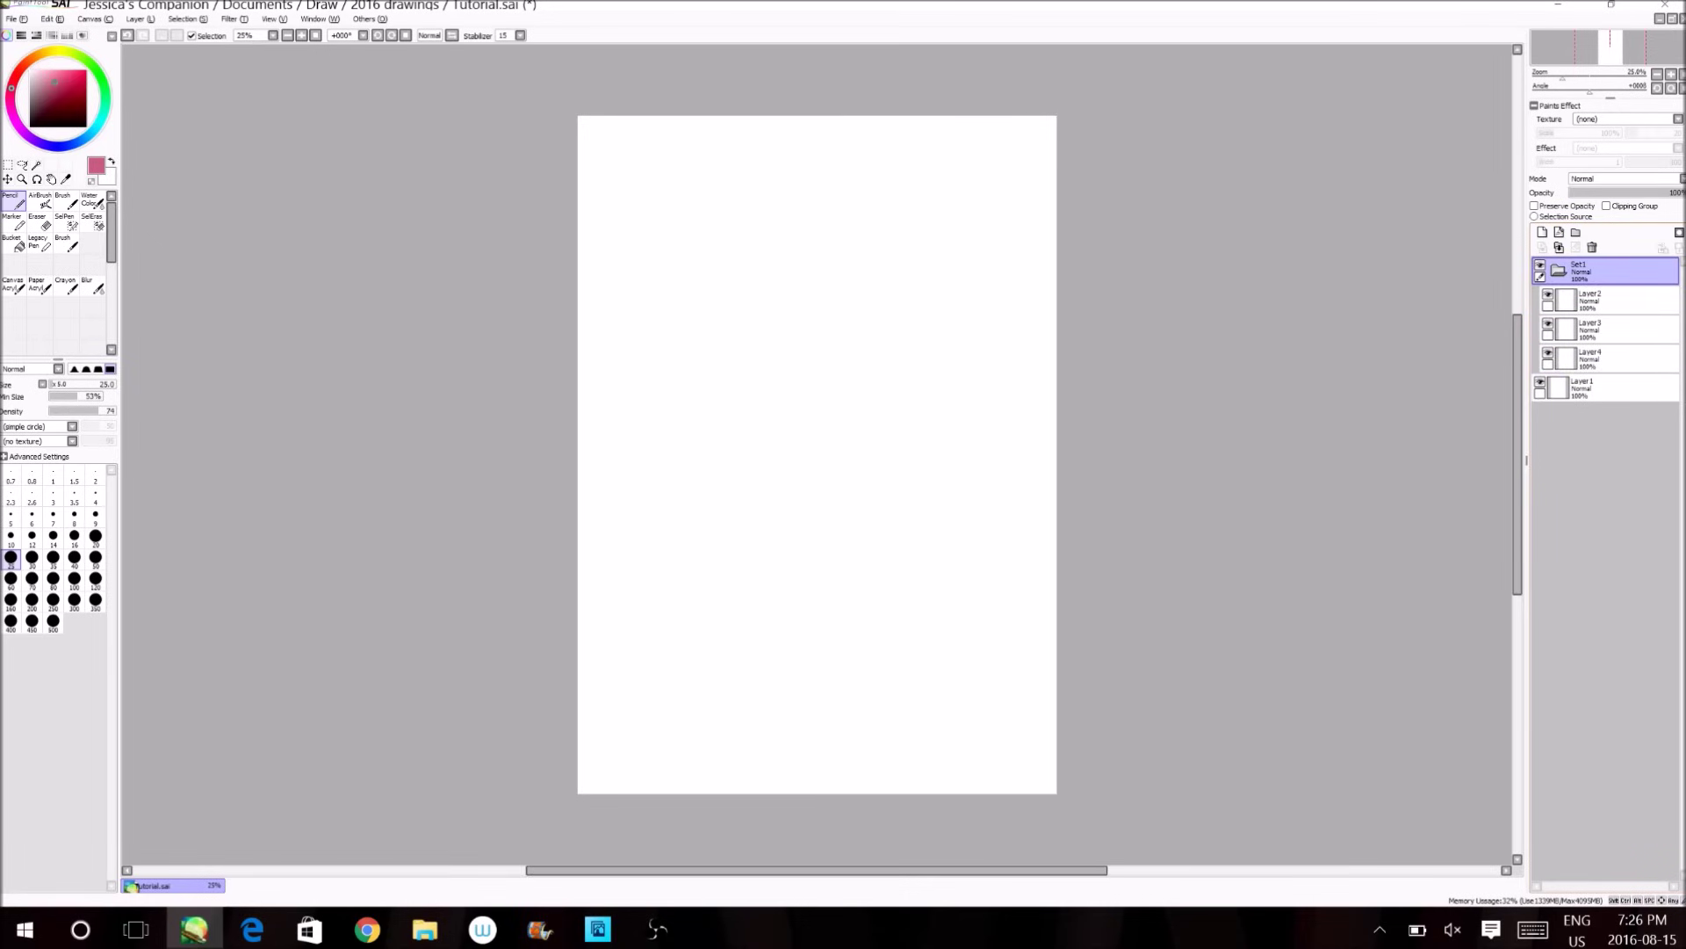
{"action": "left_click", "coordinate": [1558, 270]}
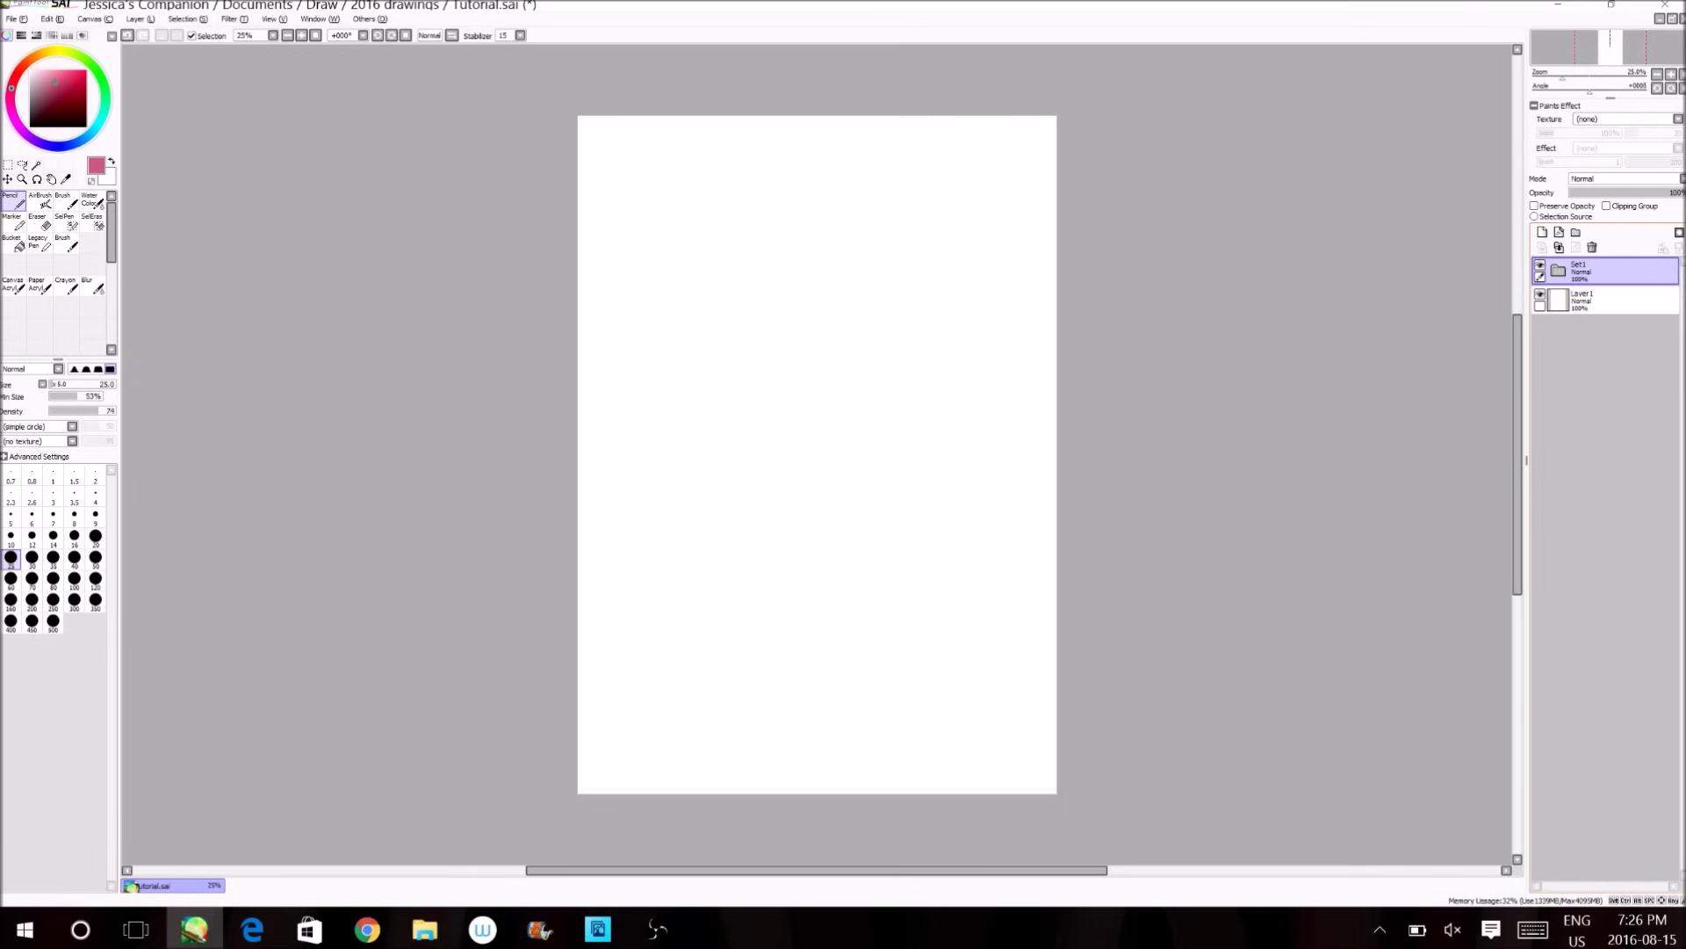
{"action": "left_click", "coordinate": [1558, 271]}
Draw one wavy pencil line on each of Layer2, Layer3 and Layer4, and switch Set1's visibility off and back on.
{"action": "left_click", "coordinate": [1606, 299]}
{"action": "left_click_drag", "start_coordinate": [882, 278], "coordinate": [755, 598]}
{"action": "left_click", "coordinate": [1605, 329]}
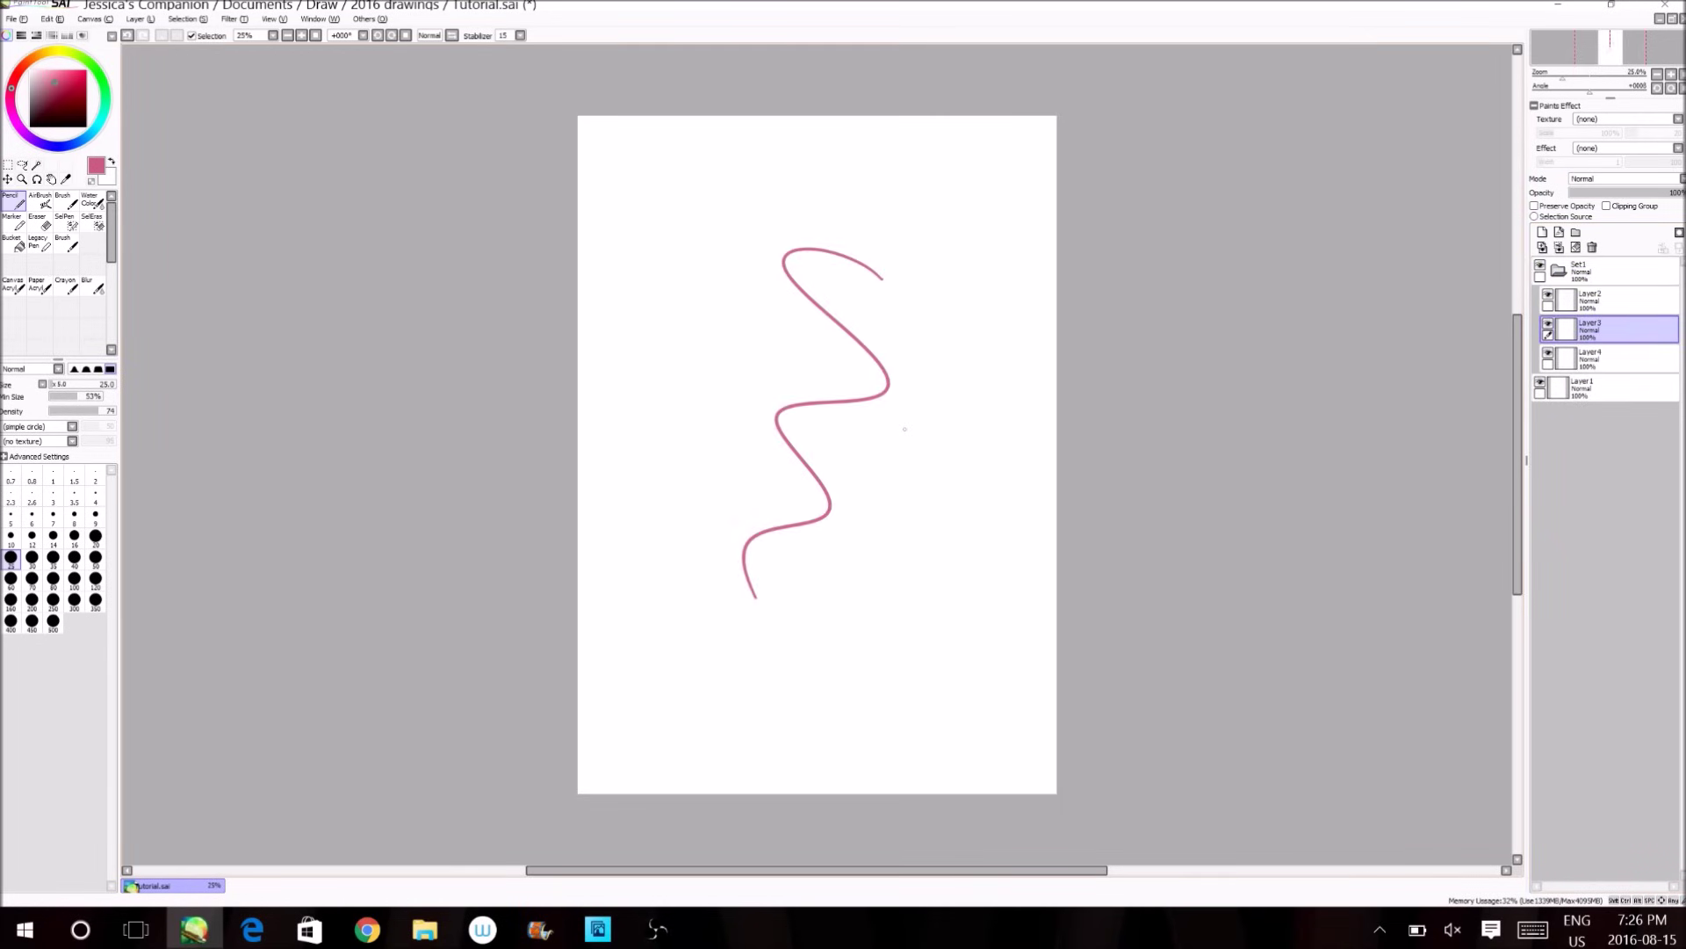
{"action": "mouse_move", "coordinate": [940, 454]}
{"action": "left_mouse_down"}
{"action": "mouse_move", "coordinate": [829, 375]}
{"action": "mouse_move", "coordinate": [663, 482]}
{"action": "left_mouse_up"}
{"action": "left_click", "coordinate": [1605, 357]}
{"action": "mouse_move", "coordinate": [815, 240]}
{"action": "left_mouse_down"}
{"action": "mouse_move", "coordinate": [937, 235]}
{"action": "mouse_move", "coordinate": [720, 402]}
{"action": "left_mouse_up"}
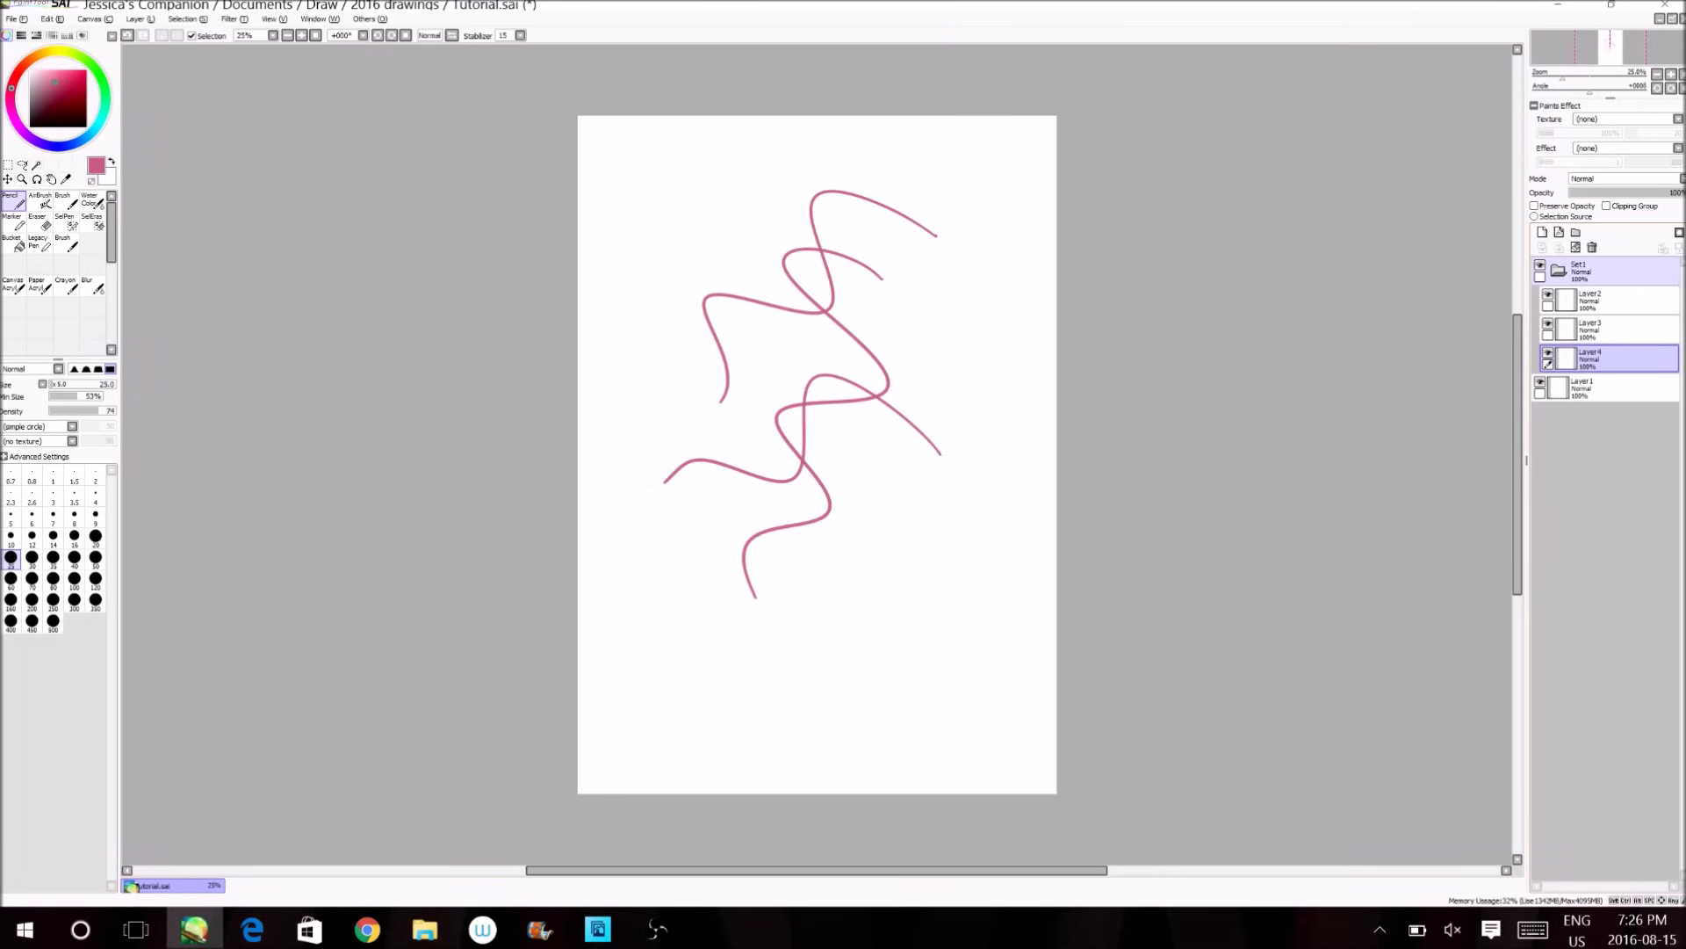
{"action": "left_click", "coordinate": [1540, 265]}
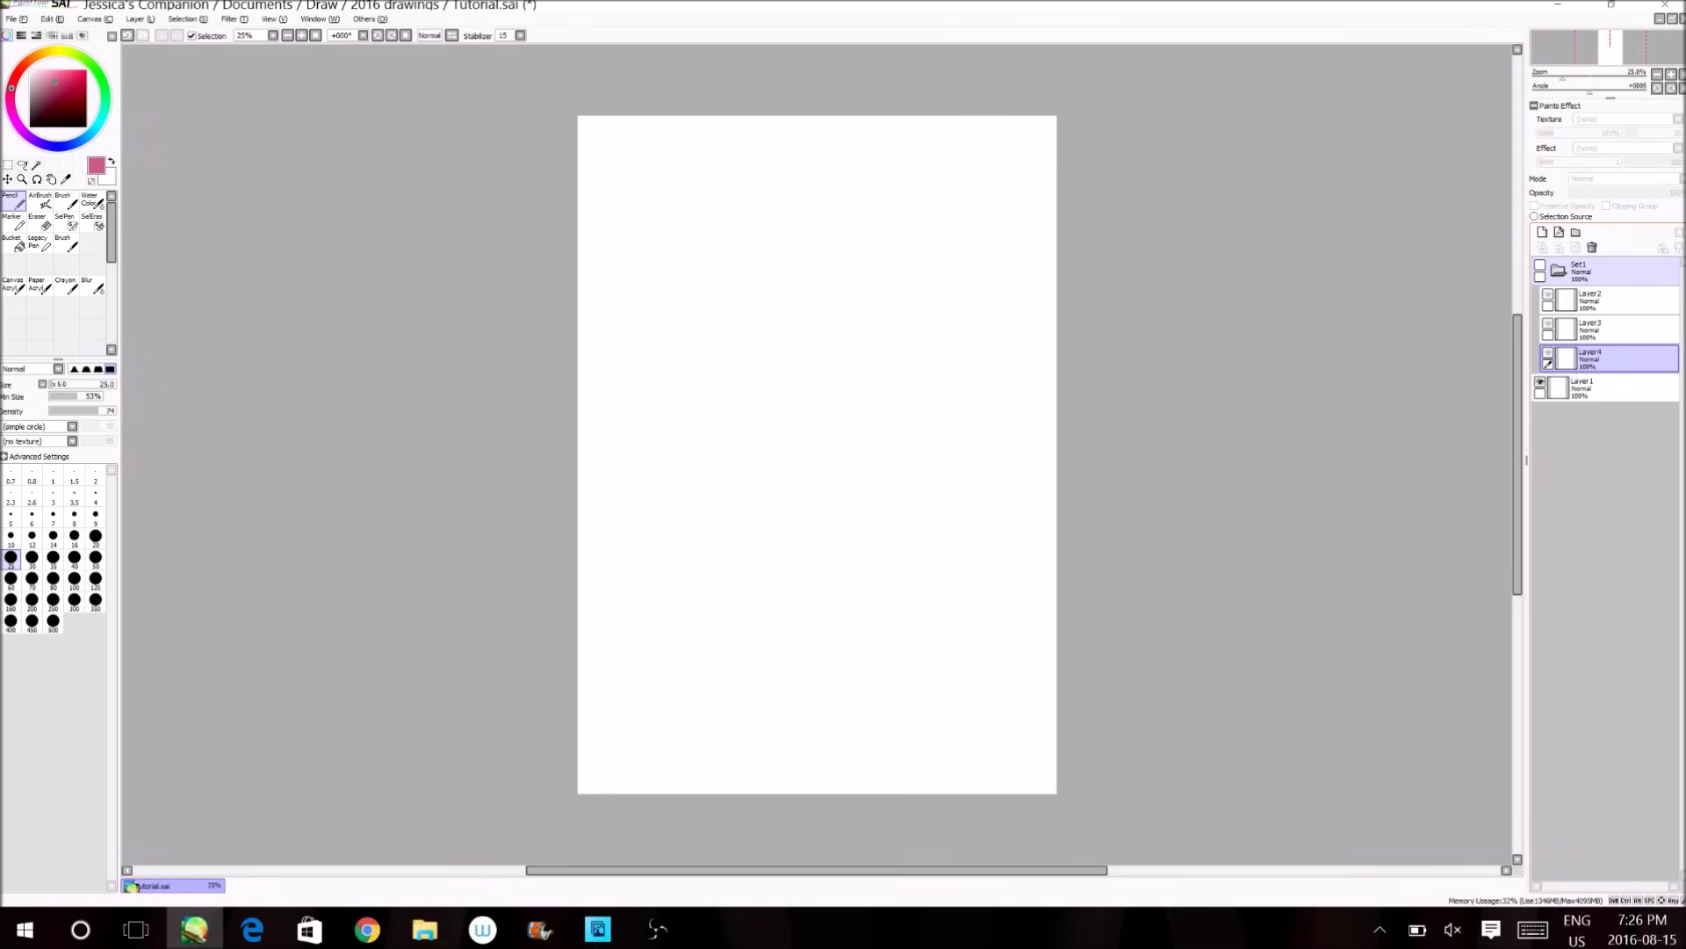
{"action": "left_click", "coordinate": [1540, 265]}
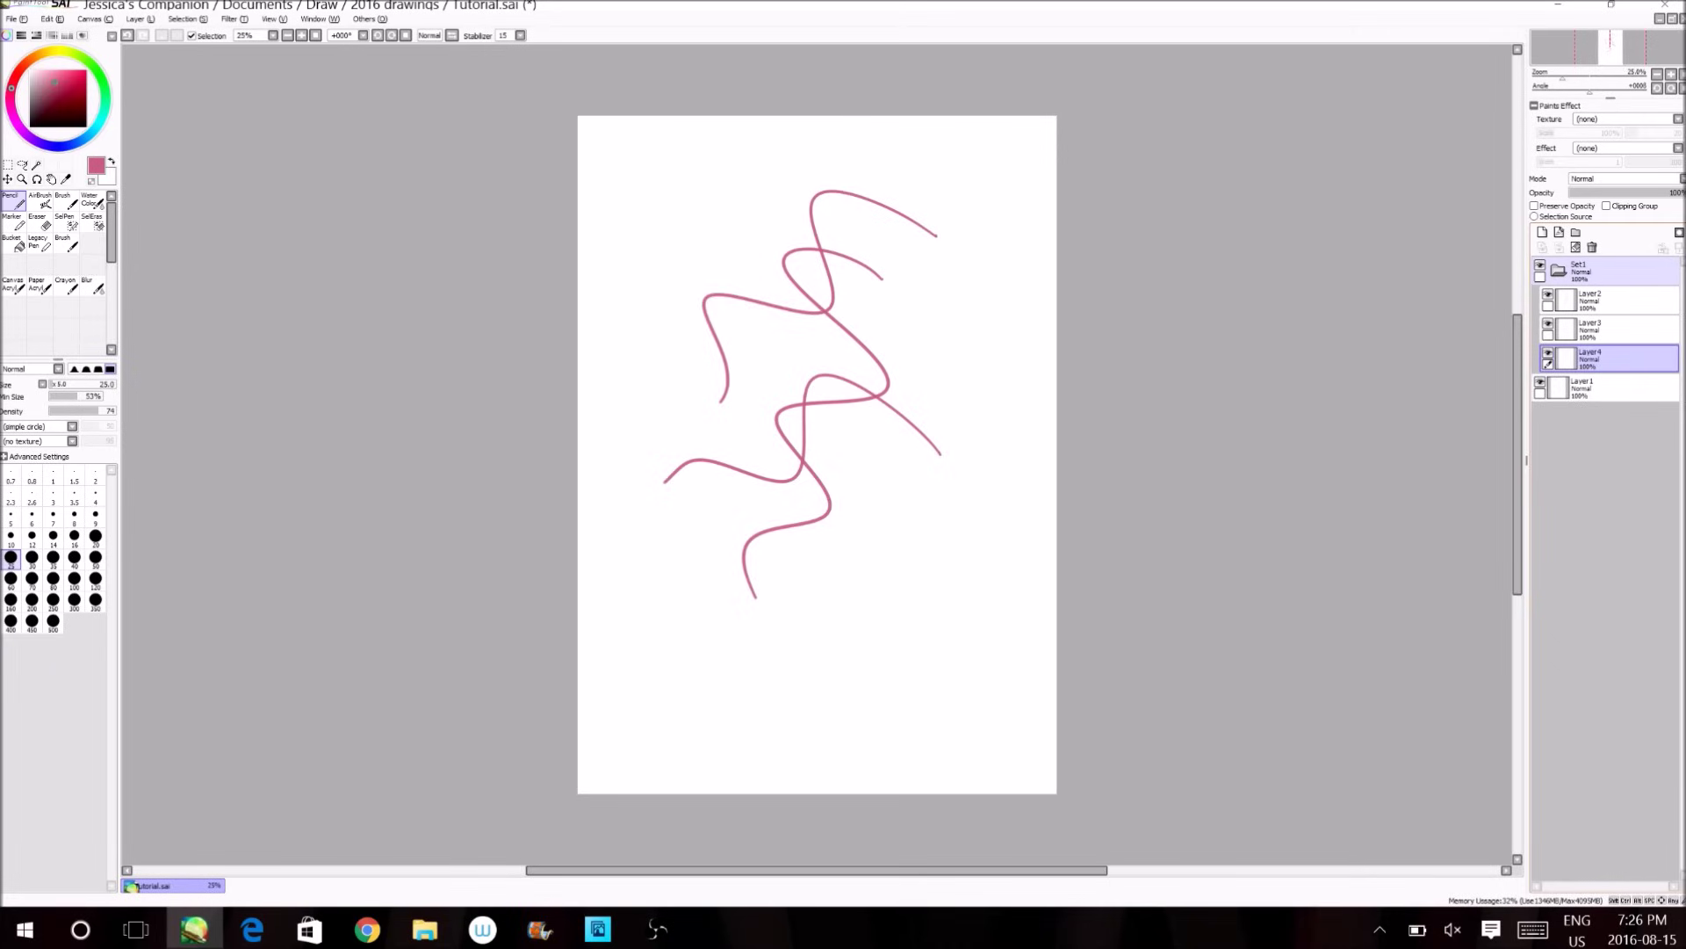
Delete the Set1 layer set with its layers, and open and close Layer1's Layer Name dialog without renaming the layer.
{"action": "left_click", "coordinate": [1559, 270]}
{"action": "left_click", "coordinate": [1604, 272]}
{"action": "left_click", "coordinate": [1593, 248]}
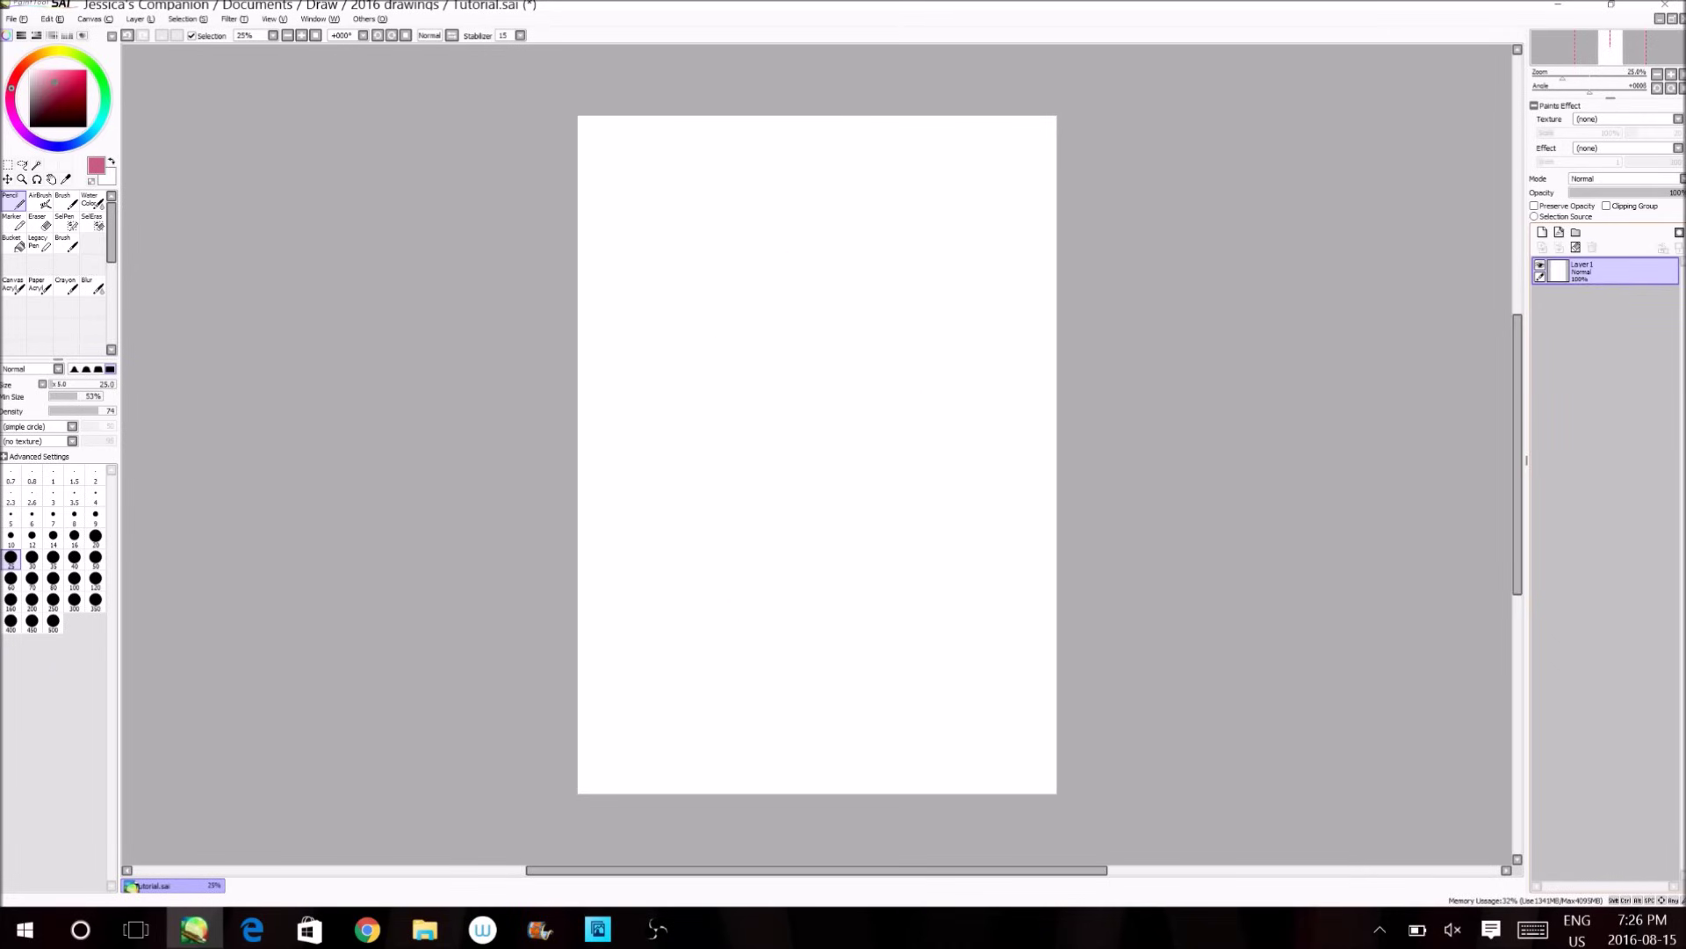
{"action": "double_click", "coordinate": [1616, 272]}
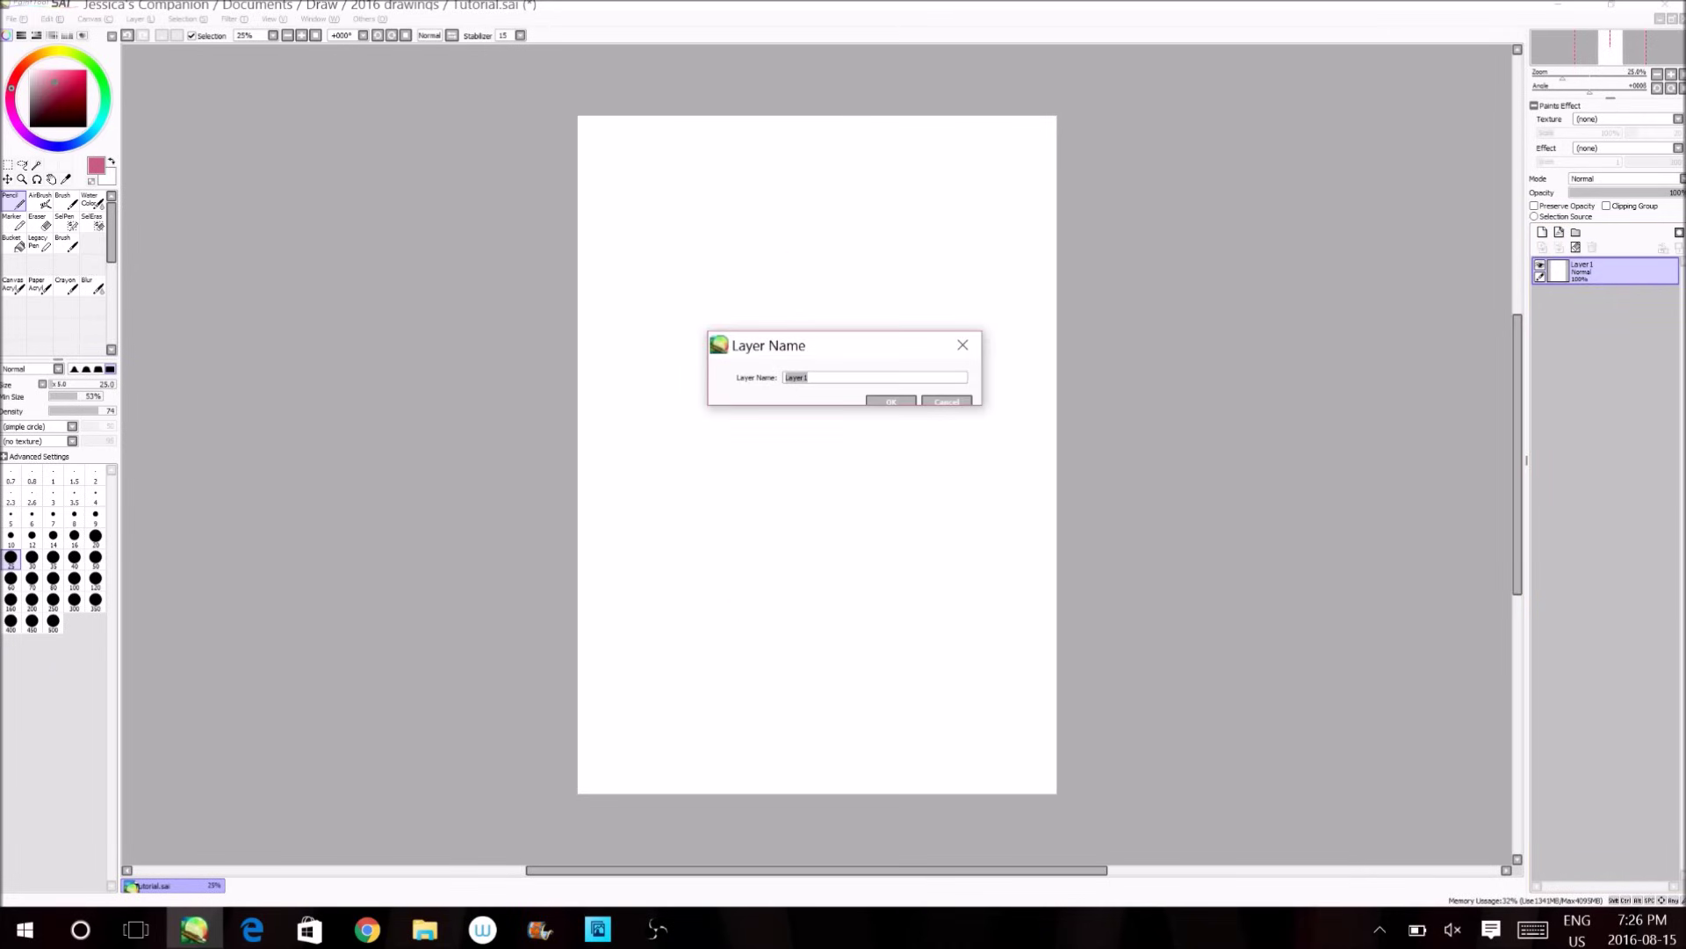
{"action": "left_click", "coordinate": [963, 344]}
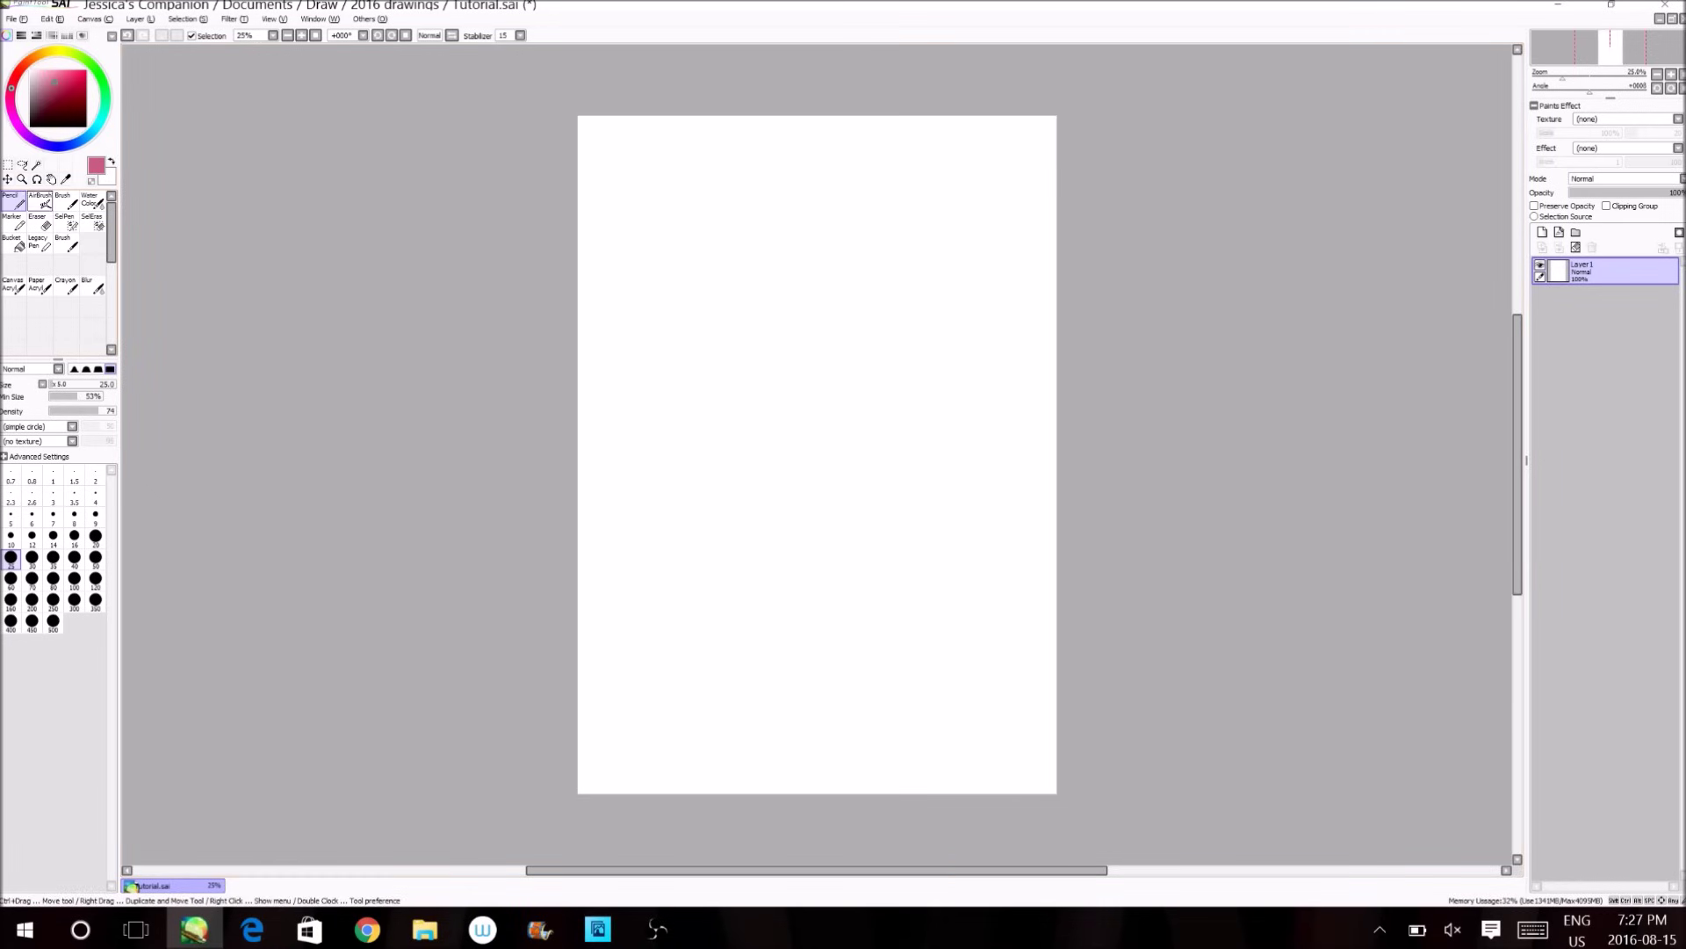
Enlarge the Pencil's brush size and paint two overlapping diagonal strokes near the canvas's upper-left corner.
{"action": "key", "text": "bracketright"}
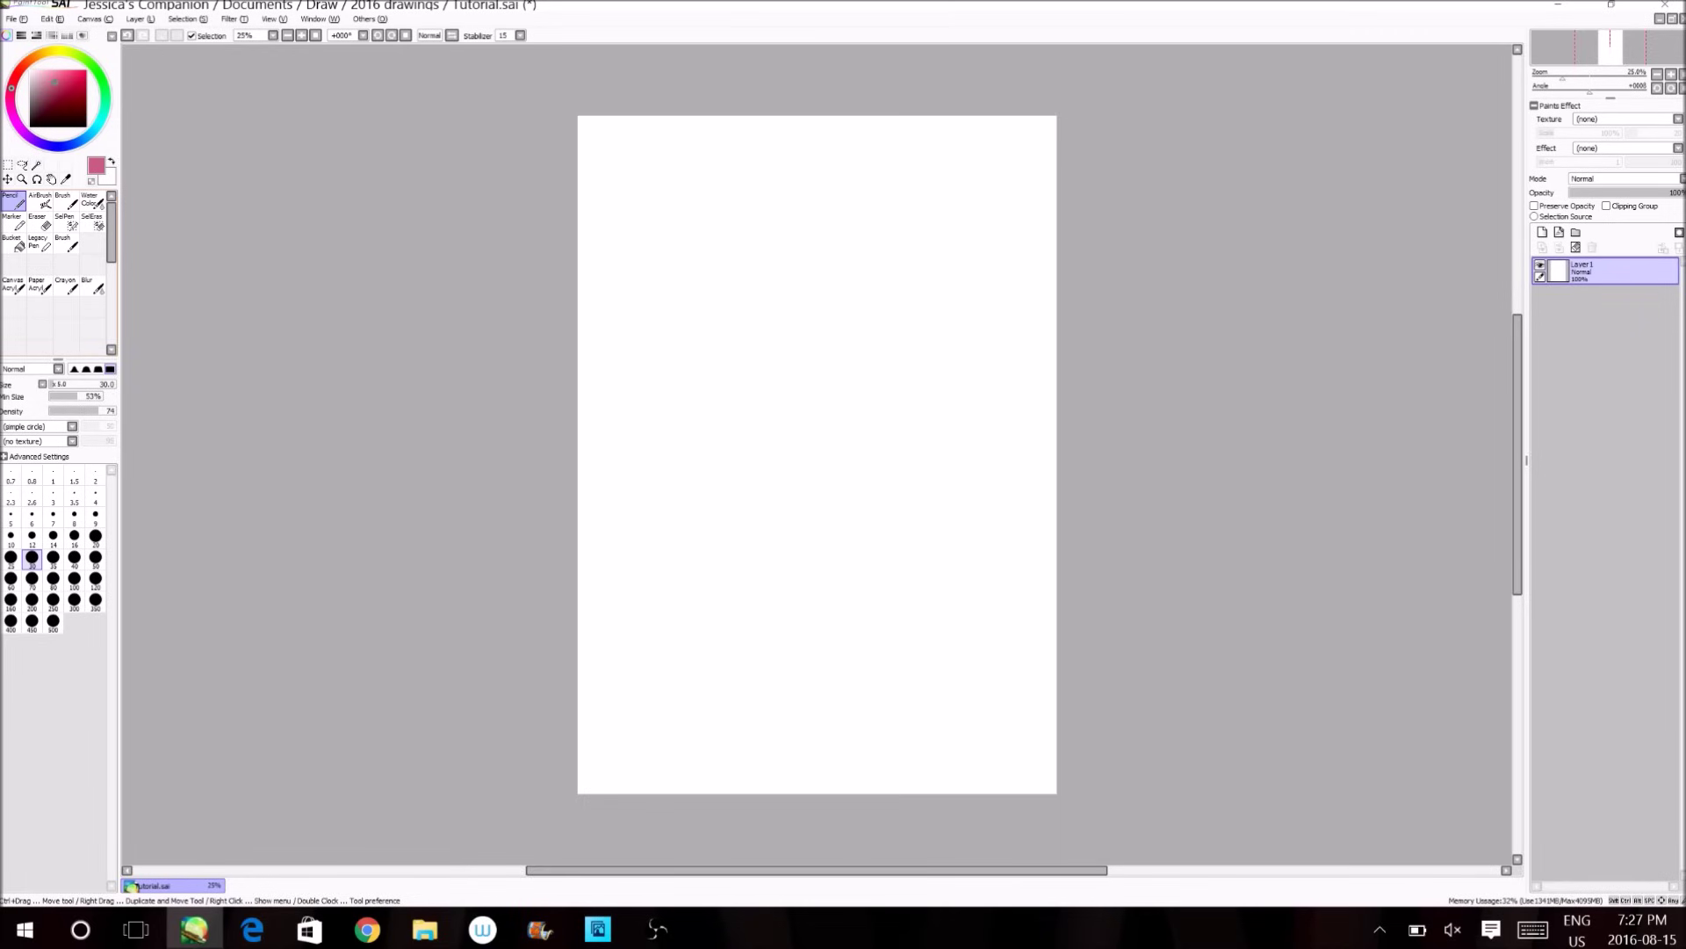
{"action": "left_click_drag", "start_coordinate": [62, 383], "coordinate": [66, 384]}
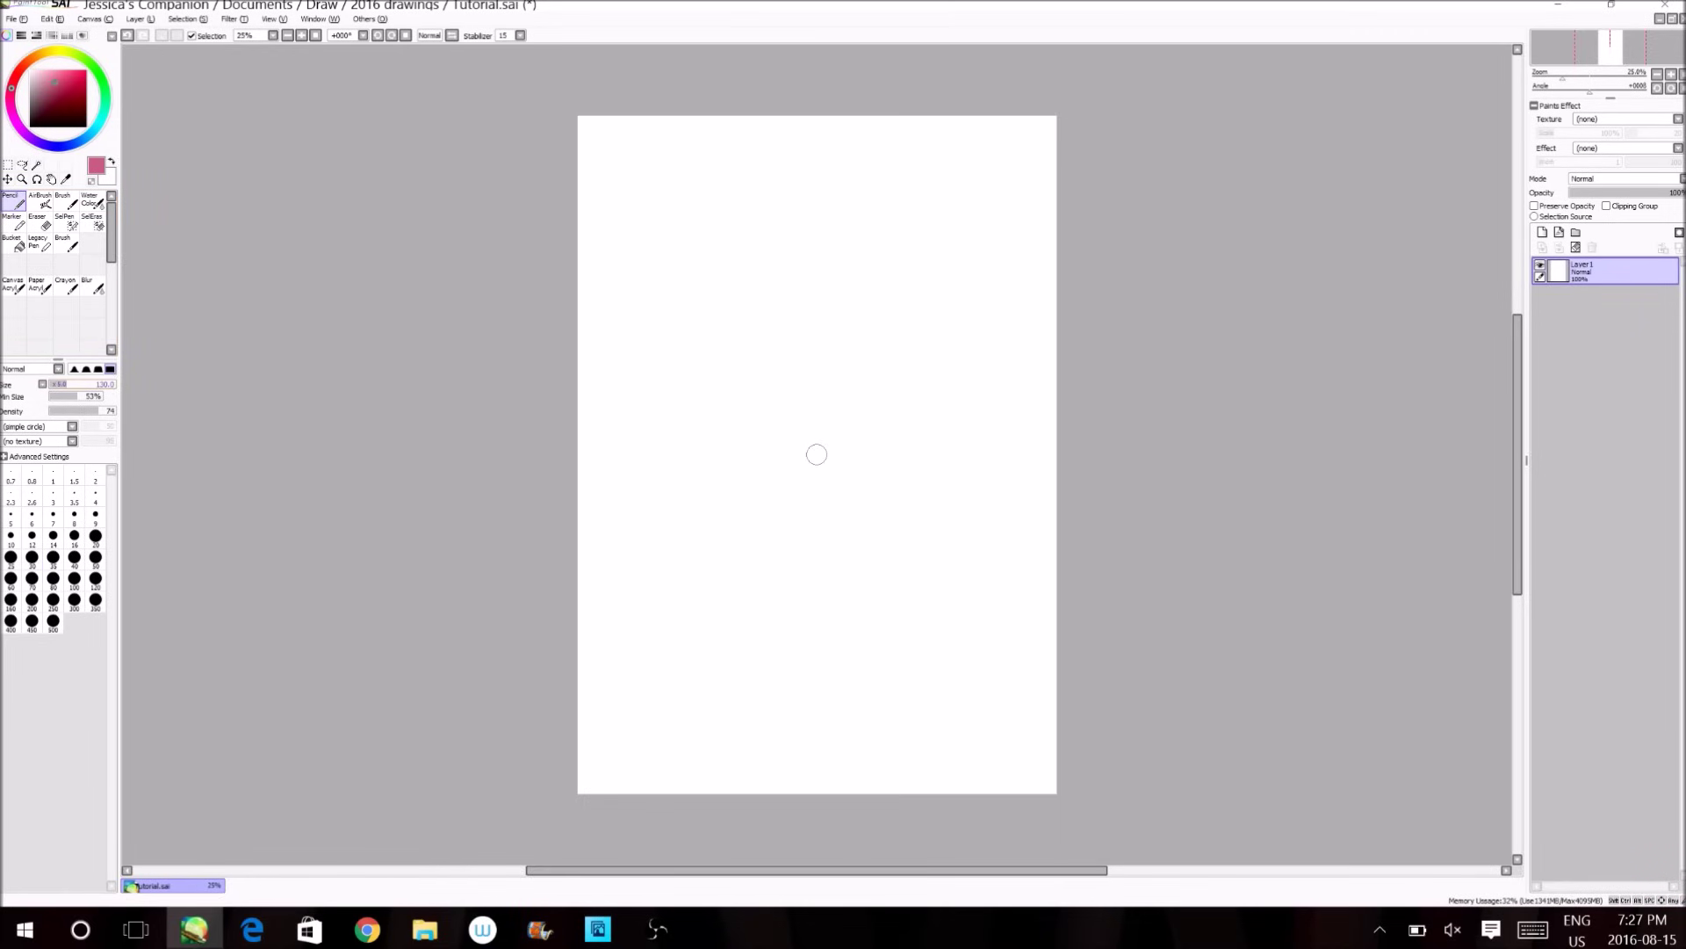
{"action": "left_click_drag", "start_coordinate": [621, 151], "coordinate": [722, 293]}
{"action": "left_click_drag", "start_coordinate": [641, 186], "coordinate": [664, 260]}
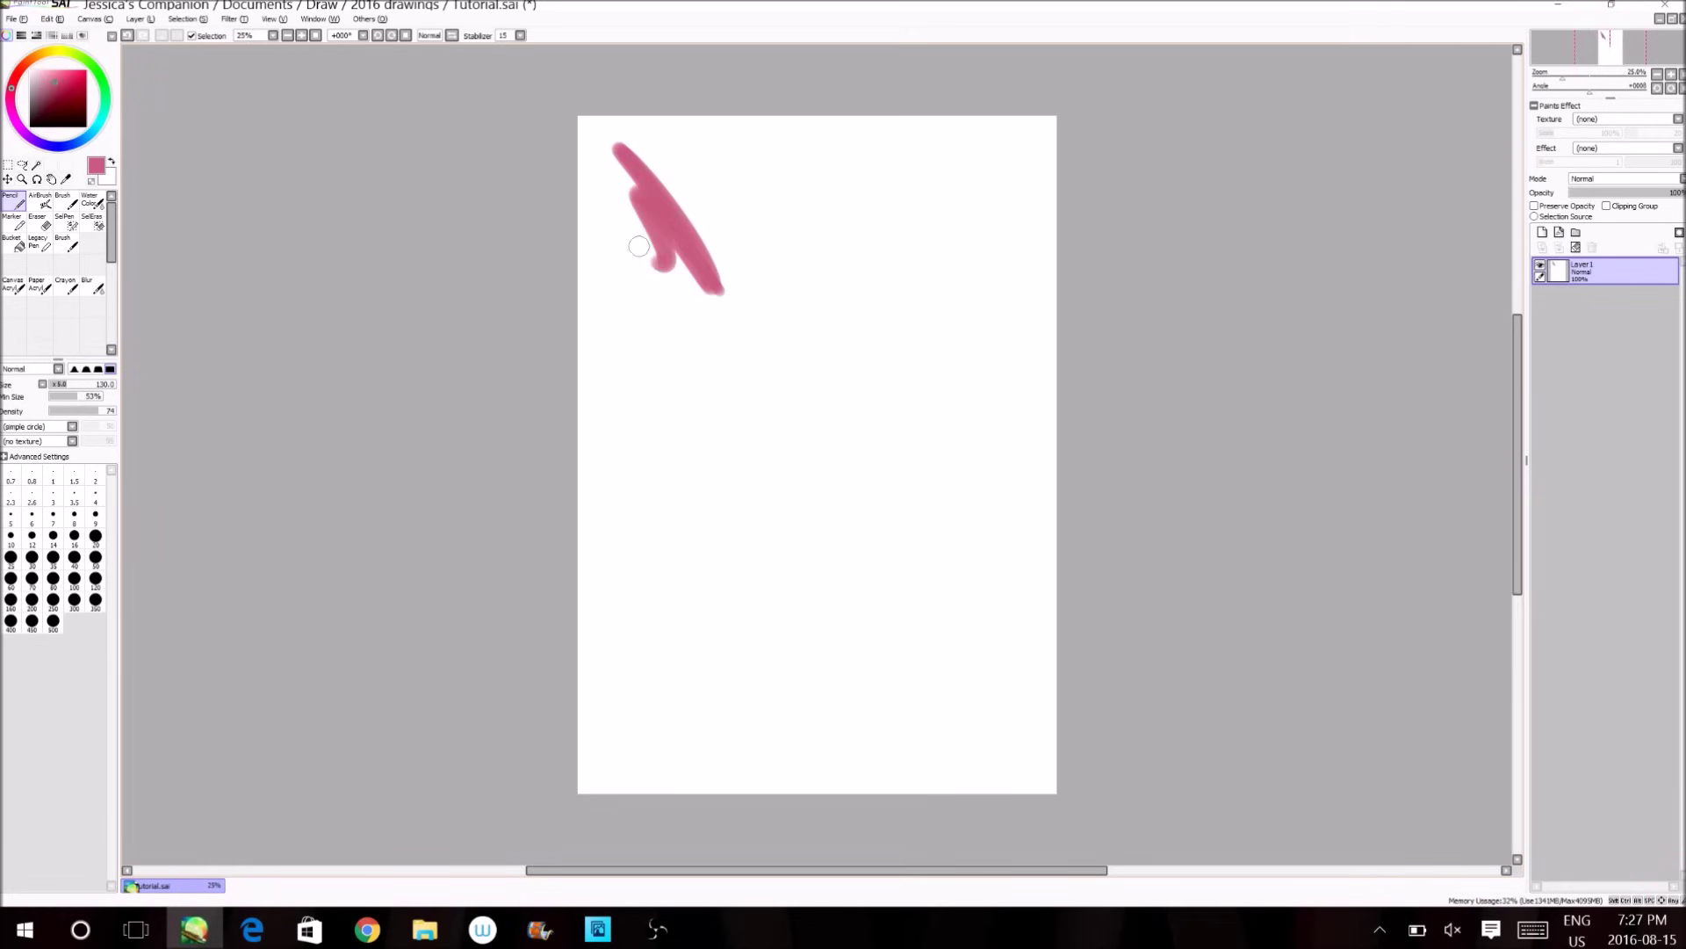
Set the Pencil's Density to 100, paint a zigzag stroke beside the first strokes, and clear Layer1.
{"action": "left_click_drag", "start_coordinate": [98, 410], "coordinate": [144, 413]}
{"action": "left_click_drag", "start_coordinate": [659, 152], "coordinate": [832, 295]}
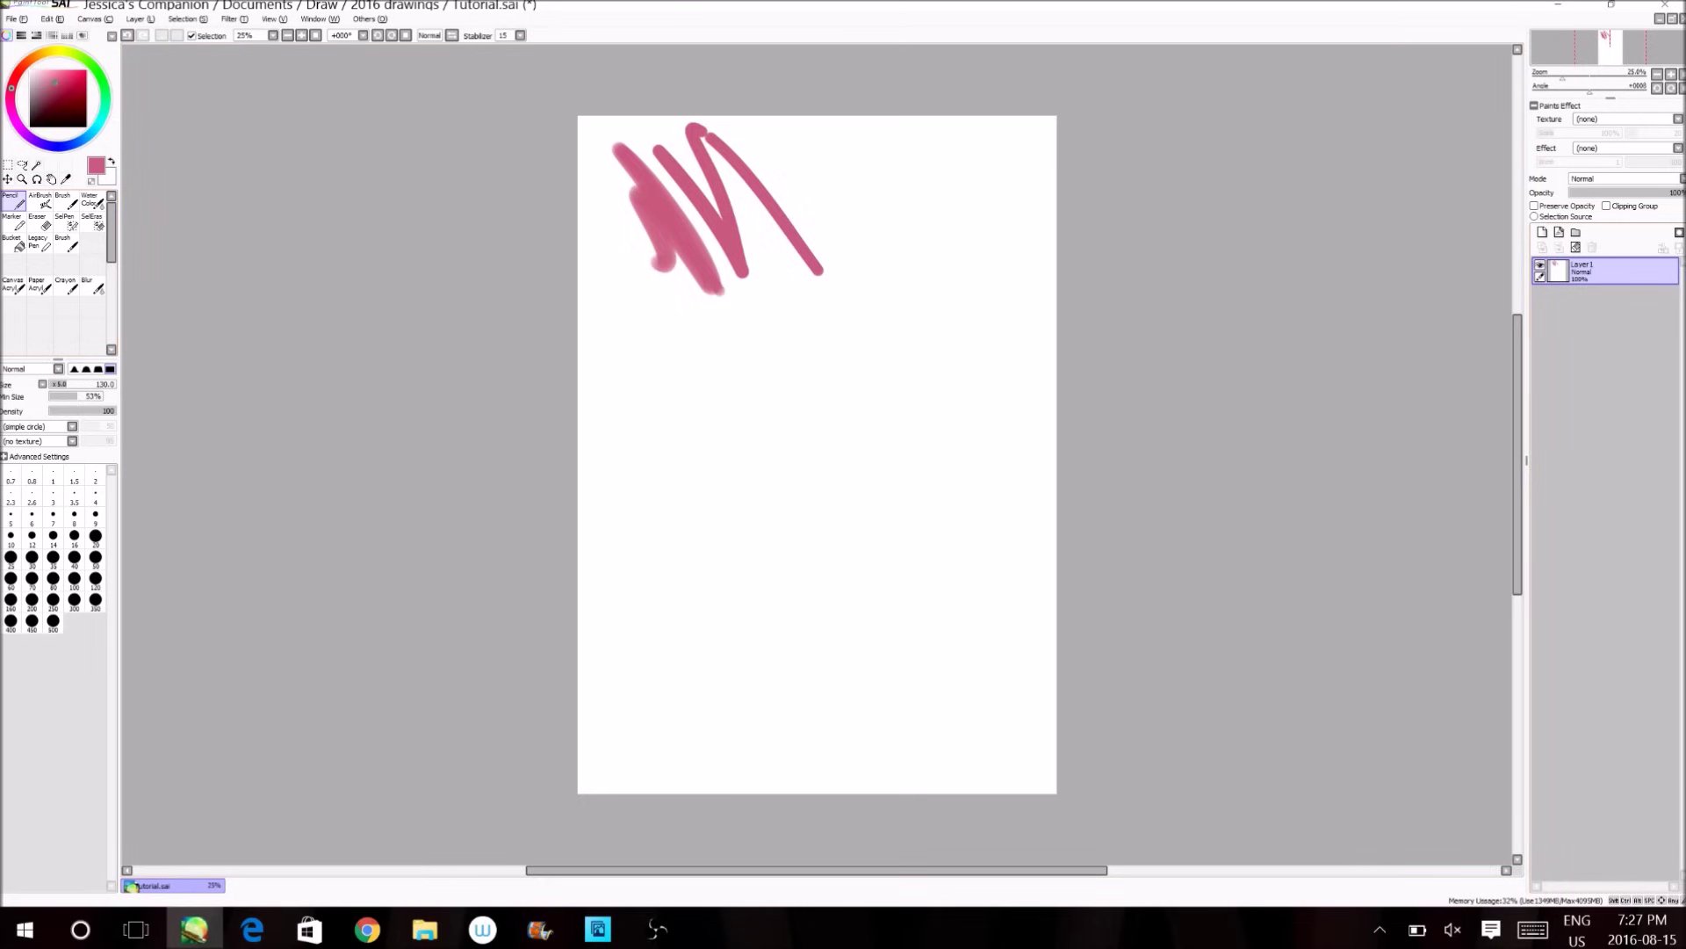
{"action": "left_click", "coordinate": [1576, 247]}
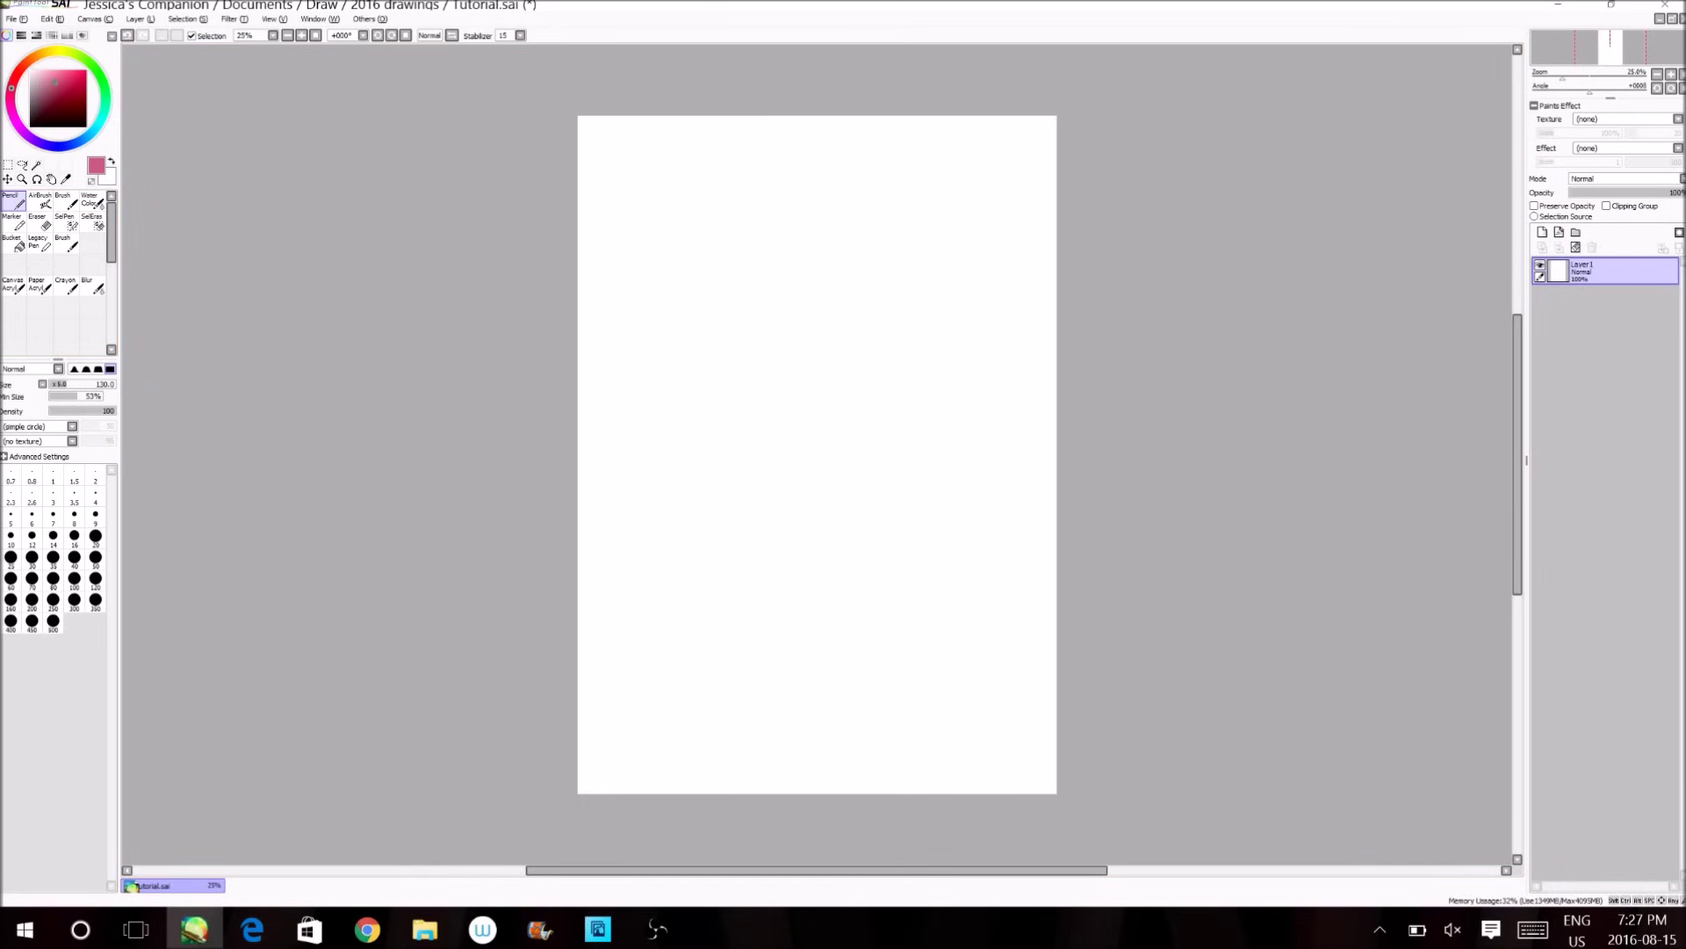
Set the Pencil's Min Size to 0%, paint looping strokes of varying thickness on the upper canvas, and clear Layer1.
{"action": "left_click_drag", "start_coordinate": [78, 396], "coordinate": [62, 396]}
{"action": "mouse_move", "coordinate": [655, 136]}
{"action": "left_mouse_down"}
{"action": "mouse_move", "coordinate": [785, 251]}
{"action": "mouse_move", "coordinate": [794, 295]}
{"action": "mouse_move", "coordinate": [717, 320]}
{"action": "mouse_move", "coordinate": [676, 269]}
{"action": "mouse_move", "coordinate": [628, 316]}
{"action": "mouse_move", "coordinate": [714, 355]}
{"action": "mouse_move", "coordinate": [622, 250]}
{"action": "left_mouse_up"}
{"action": "mouse_move", "coordinate": [780, 170]}
{"action": "left_mouse_down"}
{"action": "mouse_move", "coordinate": [815, 306]}
{"action": "mouse_move", "coordinate": [752, 145]}
{"action": "mouse_move", "coordinate": [780, 340]}
{"action": "left_mouse_up"}
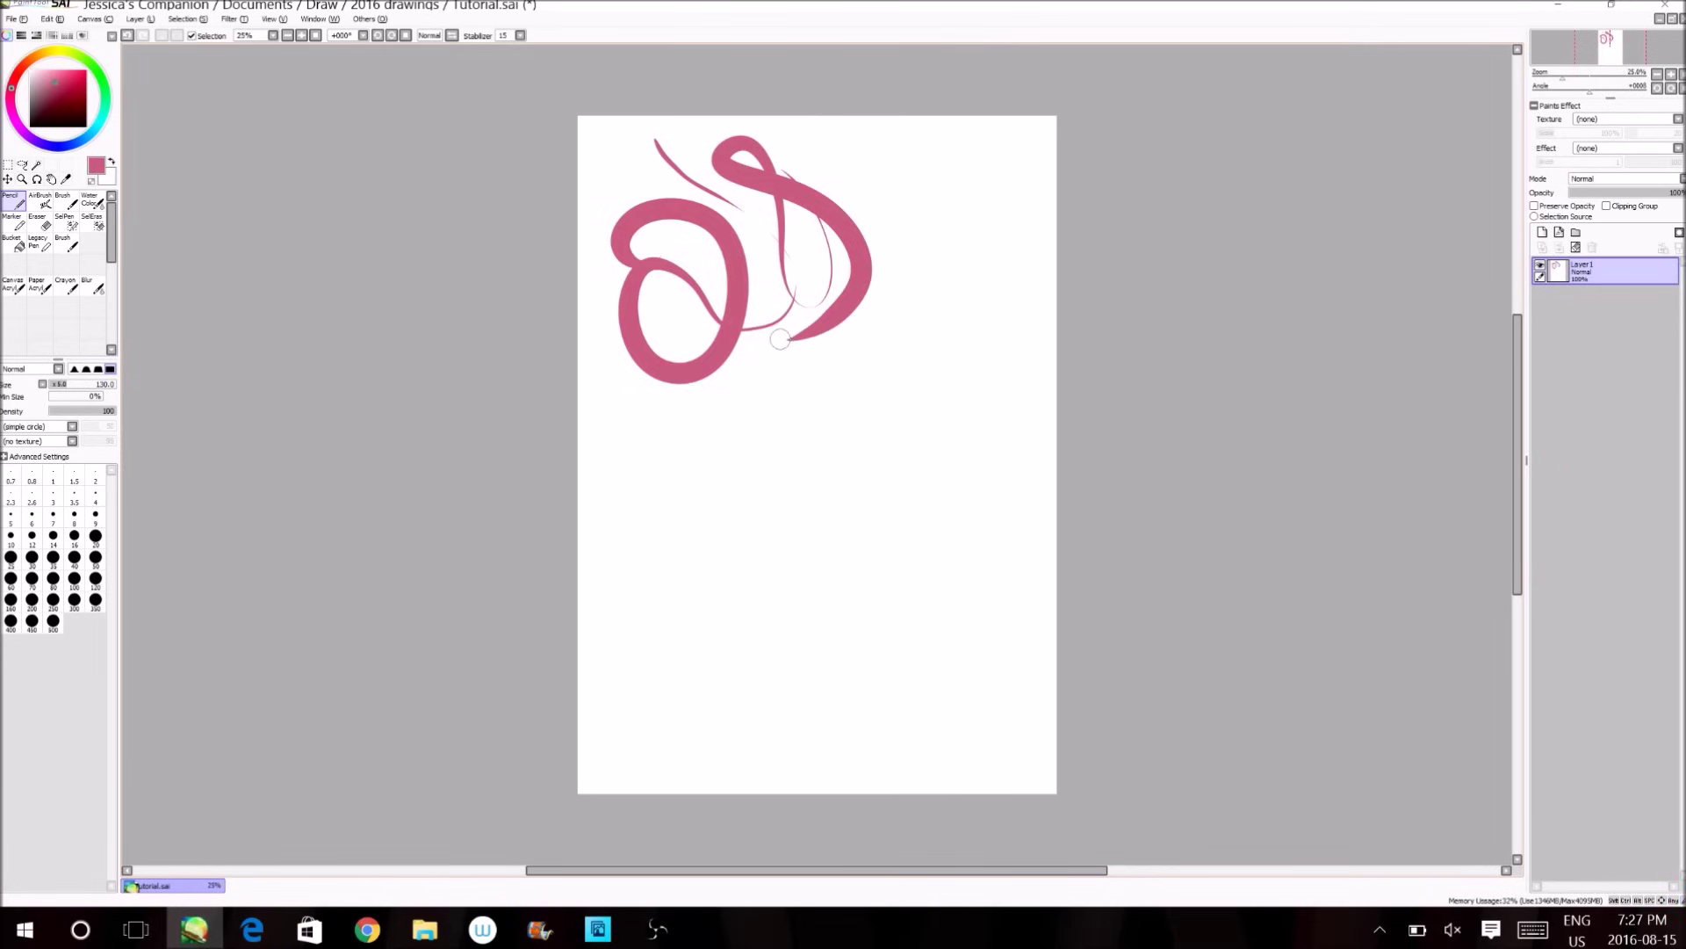
{"action": "key", "text": "Delete"}
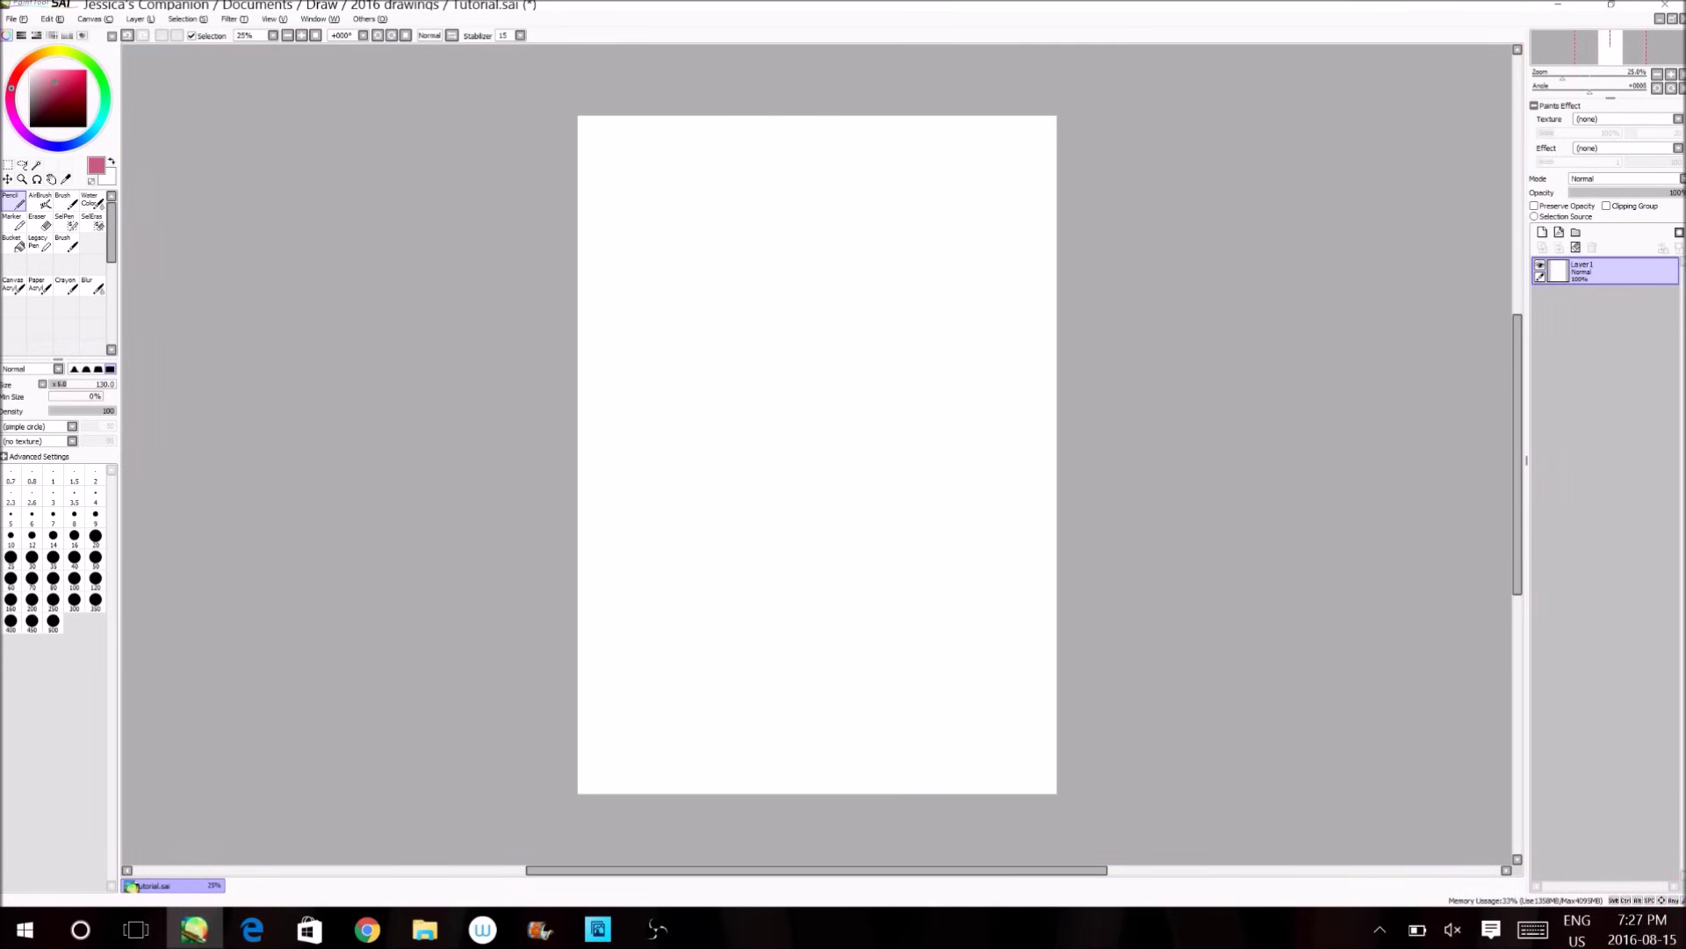
Set the Pencil's Min Size to 52%, paint two curved strokes on the upper canvas, and clear Layer1.
{"action": "left_click", "coordinate": [72, 396]}
{"action": "left_click_drag", "start_coordinate": [660, 153], "coordinate": [732, 313]}
{"action": "left_click_drag", "start_coordinate": [653, 205], "coordinate": [672, 324]}
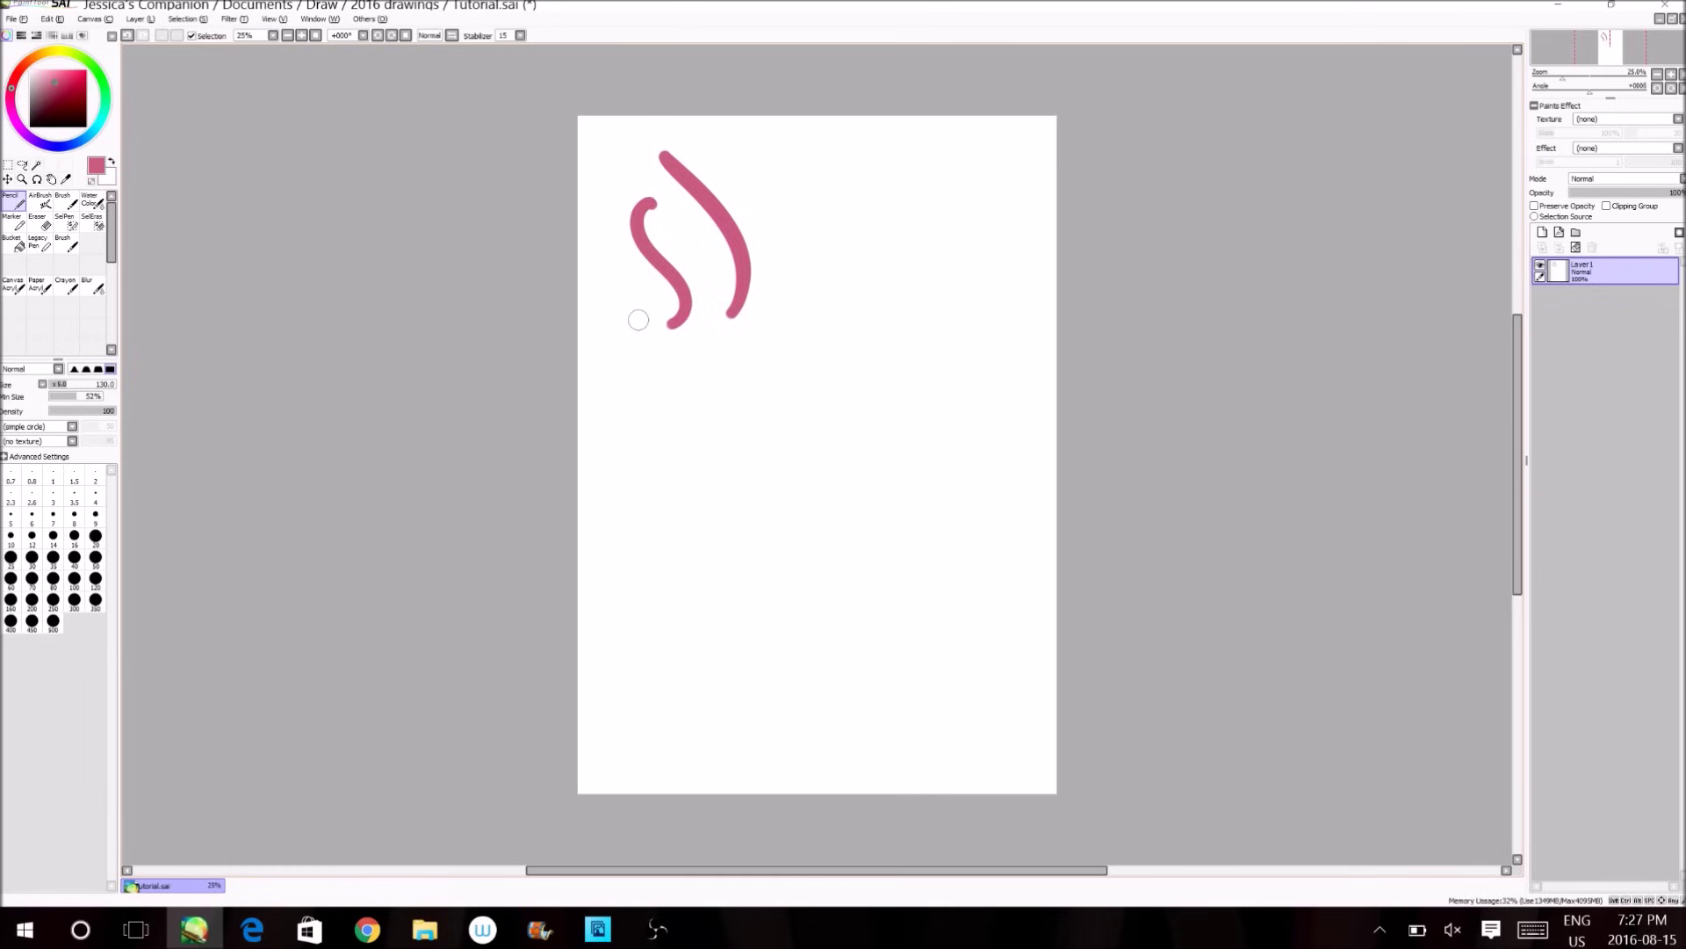
{"action": "left_click", "coordinate": [1575, 247]}
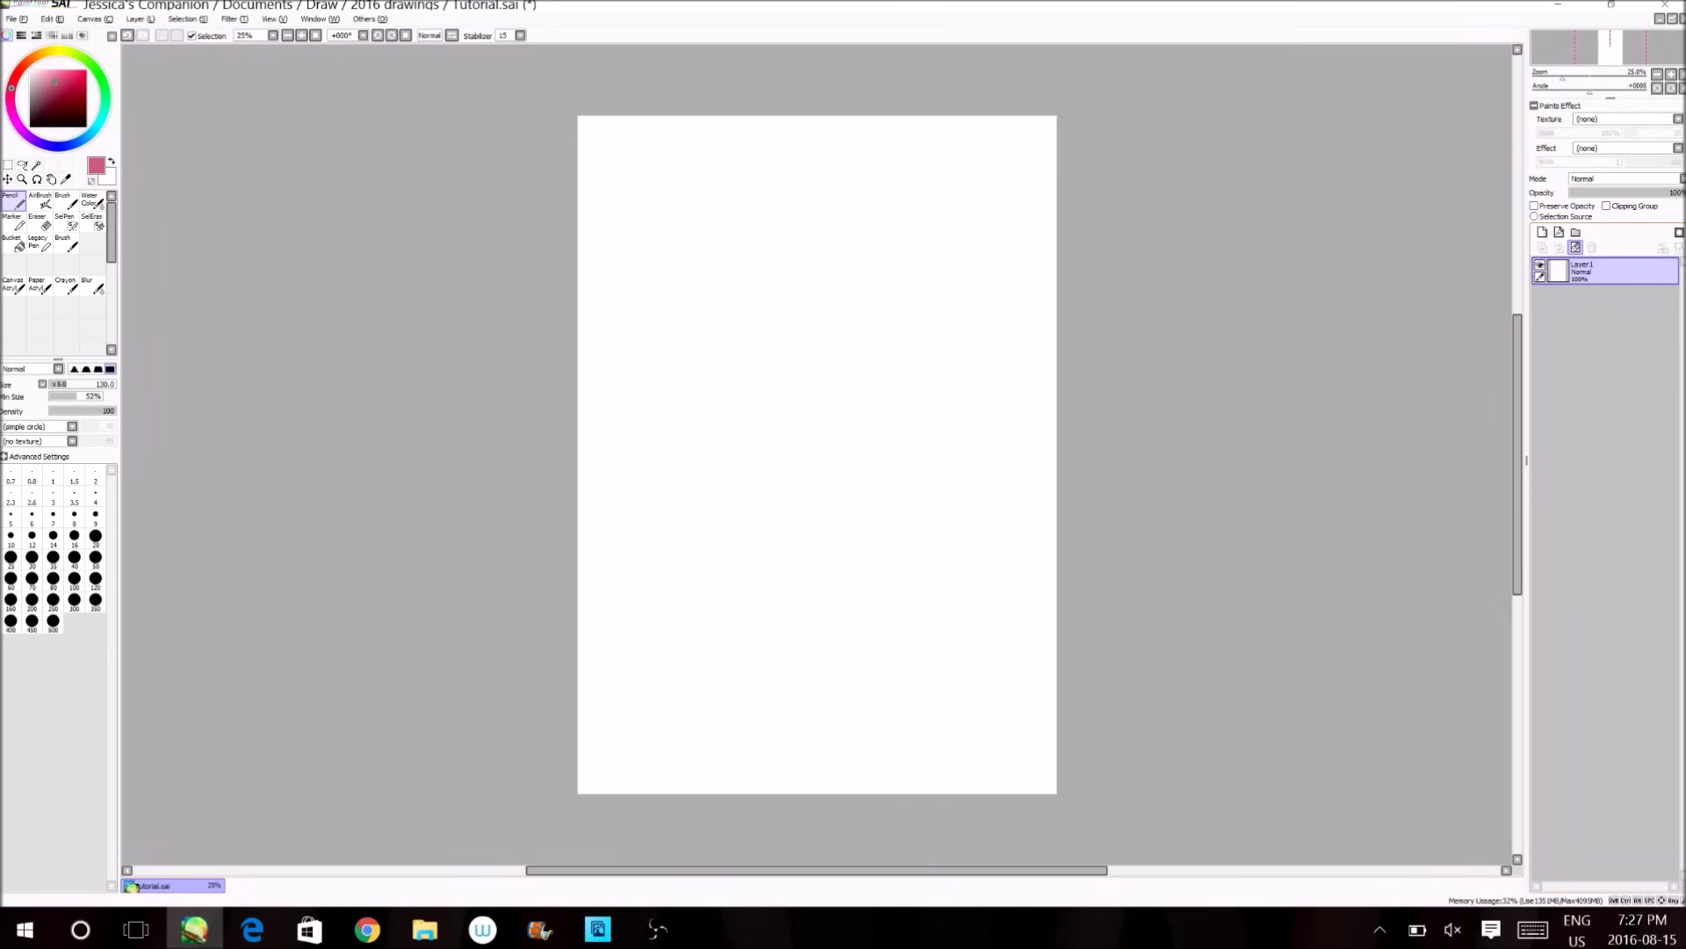
Paint with the AirBrush at its existing Density, at Density 100 and at Density 30, and clear Layer1.
{"action": "left_click", "coordinate": [41, 202]}
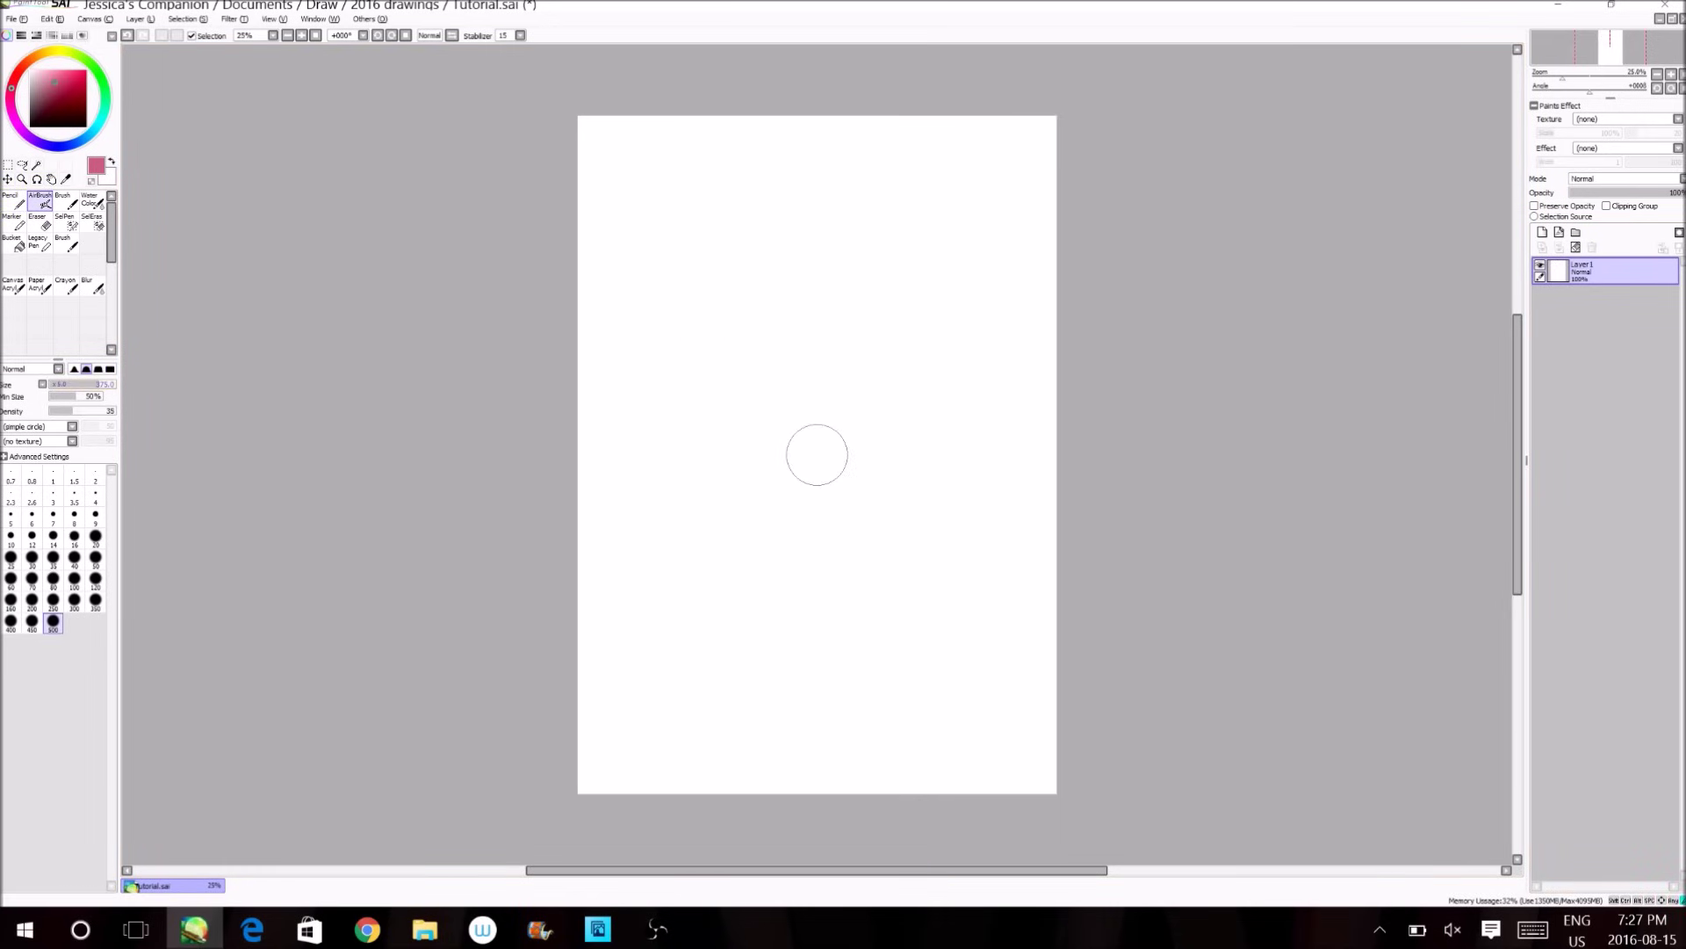
{"action": "mouse_move", "coordinate": [764, 259]}
{"action": "left_mouse_down"}
{"action": "mouse_move", "coordinate": [752, 379]}
{"action": "mouse_move", "coordinate": [723, 364]}
{"action": "mouse_move", "coordinate": [745, 235]}
{"action": "mouse_move", "coordinate": [673, 370]}
{"action": "left_mouse_up"}
{"action": "left_click", "coordinate": [115, 411]}
{"action": "mouse_move", "coordinate": [888, 199]}
{"action": "left_mouse_down"}
{"action": "mouse_move", "coordinate": [798, 180]}
{"action": "mouse_move", "coordinate": [671, 282]}
{"action": "left_mouse_up"}
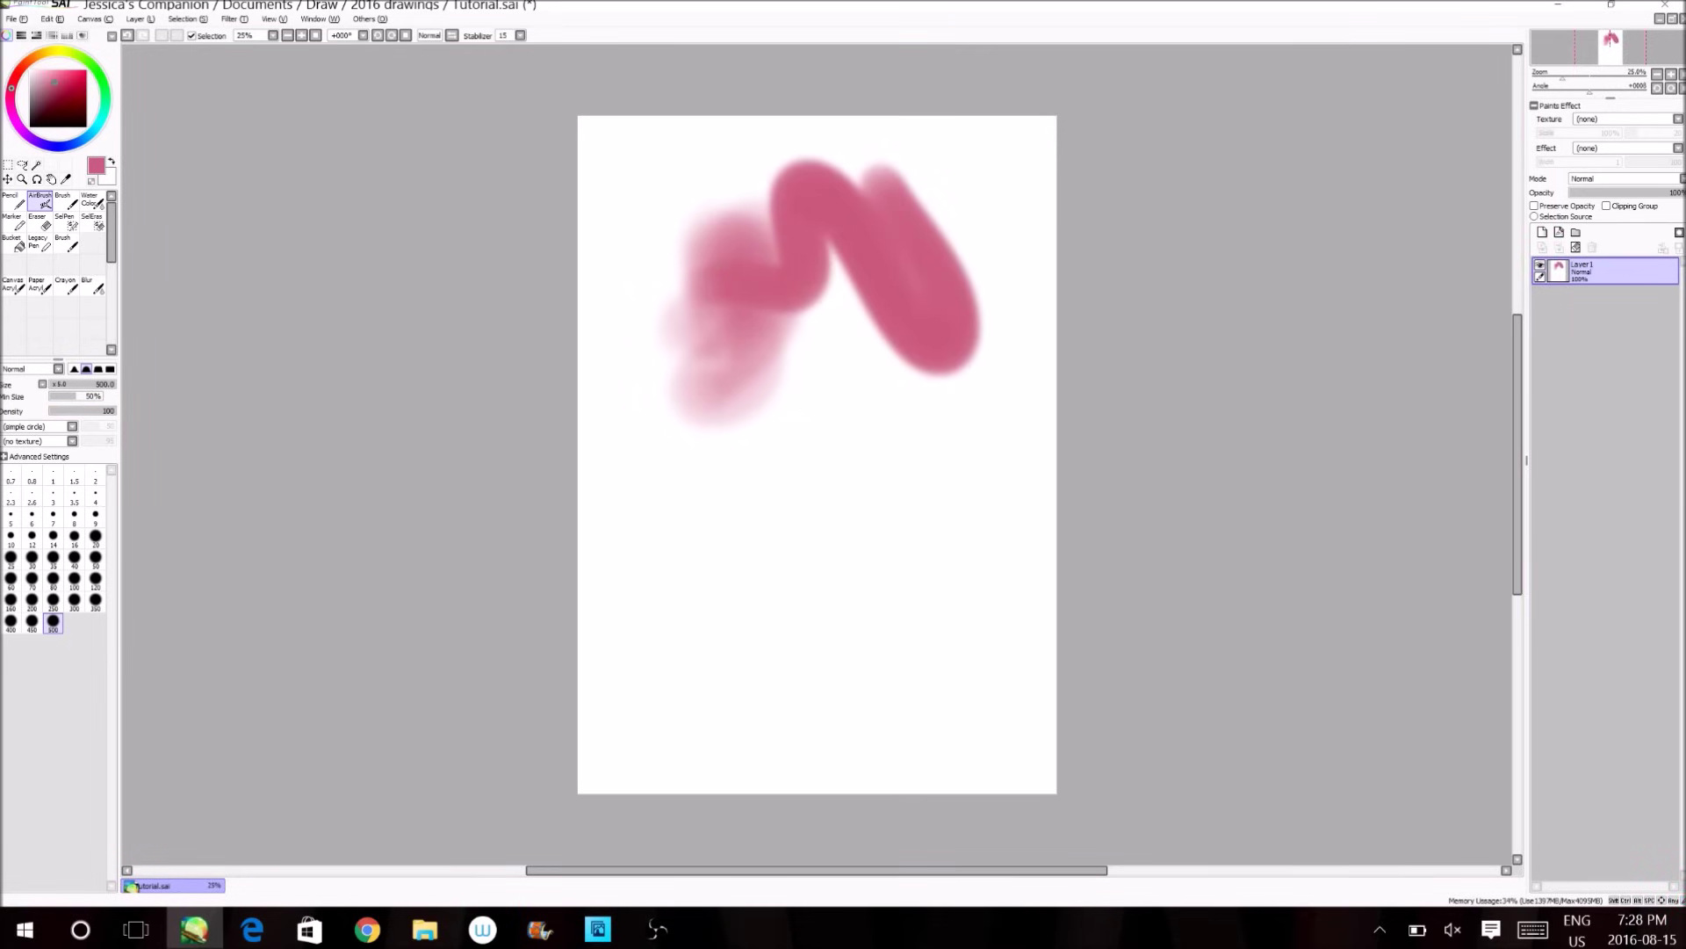
{"action": "left_click", "coordinate": [71, 411]}
{"action": "mouse_move", "coordinate": [844, 388]}
{"action": "left_mouse_down"}
{"action": "mouse_move", "coordinate": [635, 472]}
{"action": "mouse_move", "coordinate": [657, 508]}
{"action": "mouse_move", "coordinate": [827, 517]}
{"action": "mouse_move", "coordinate": [956, 618]}
{"action": "mouse_move", "coordinate": [766, 504]}
{"action": "mouse_move", "coordinate": [797, 520]}
{"action": "mouse_move", "coordinate": [777, 576]}
{"action": "mouse_move", "coordinate": [742, 577]}
{"action": "left_mouse_up"}
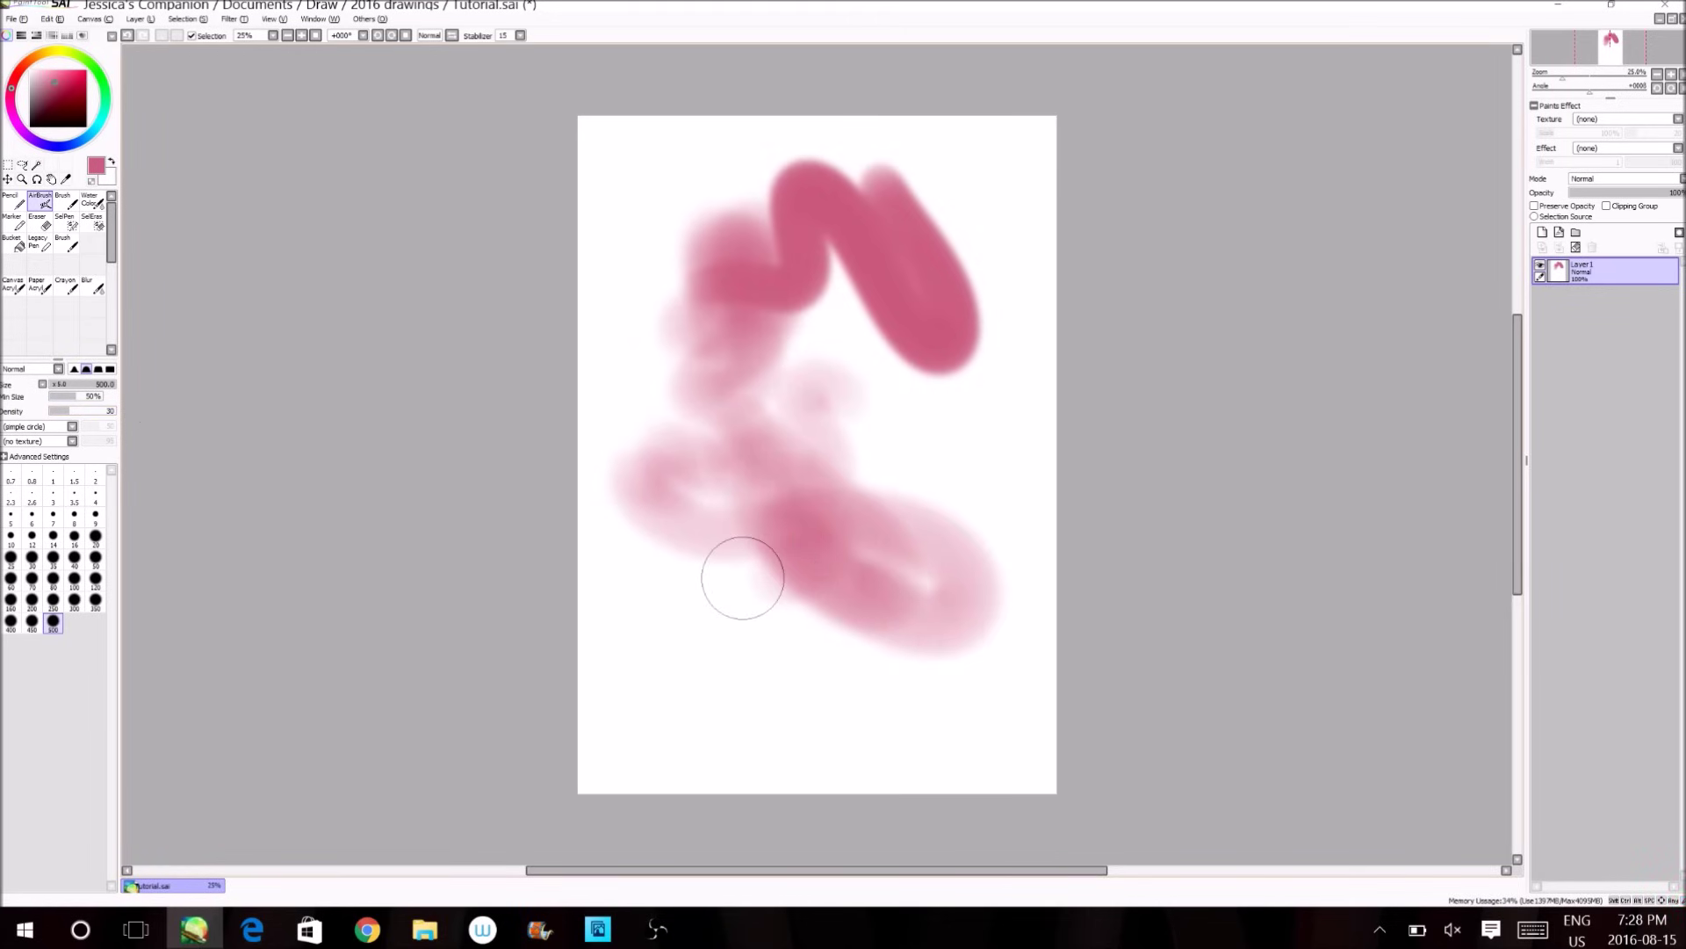
{"action": "left_click", "coordinate": [1576, 246]}
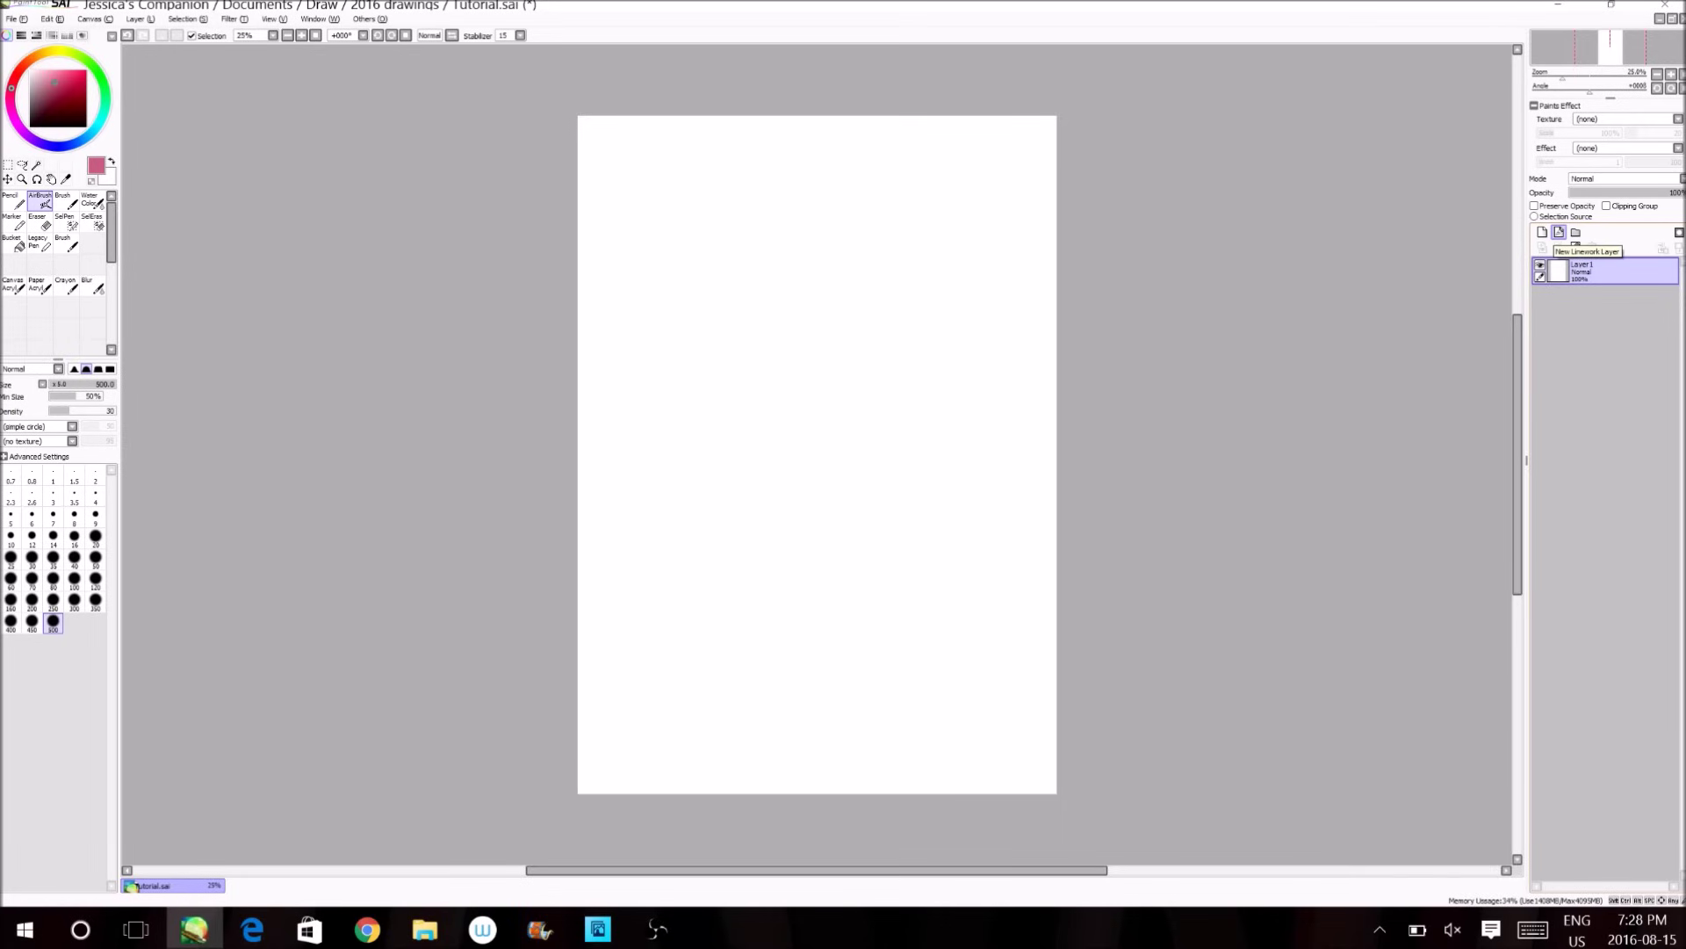
Scribble several overlapping strokes on the upper-left canvas with the Brush tool, and clear Layer1.
{"action": "left_click", "coordinate": [67, 201]}
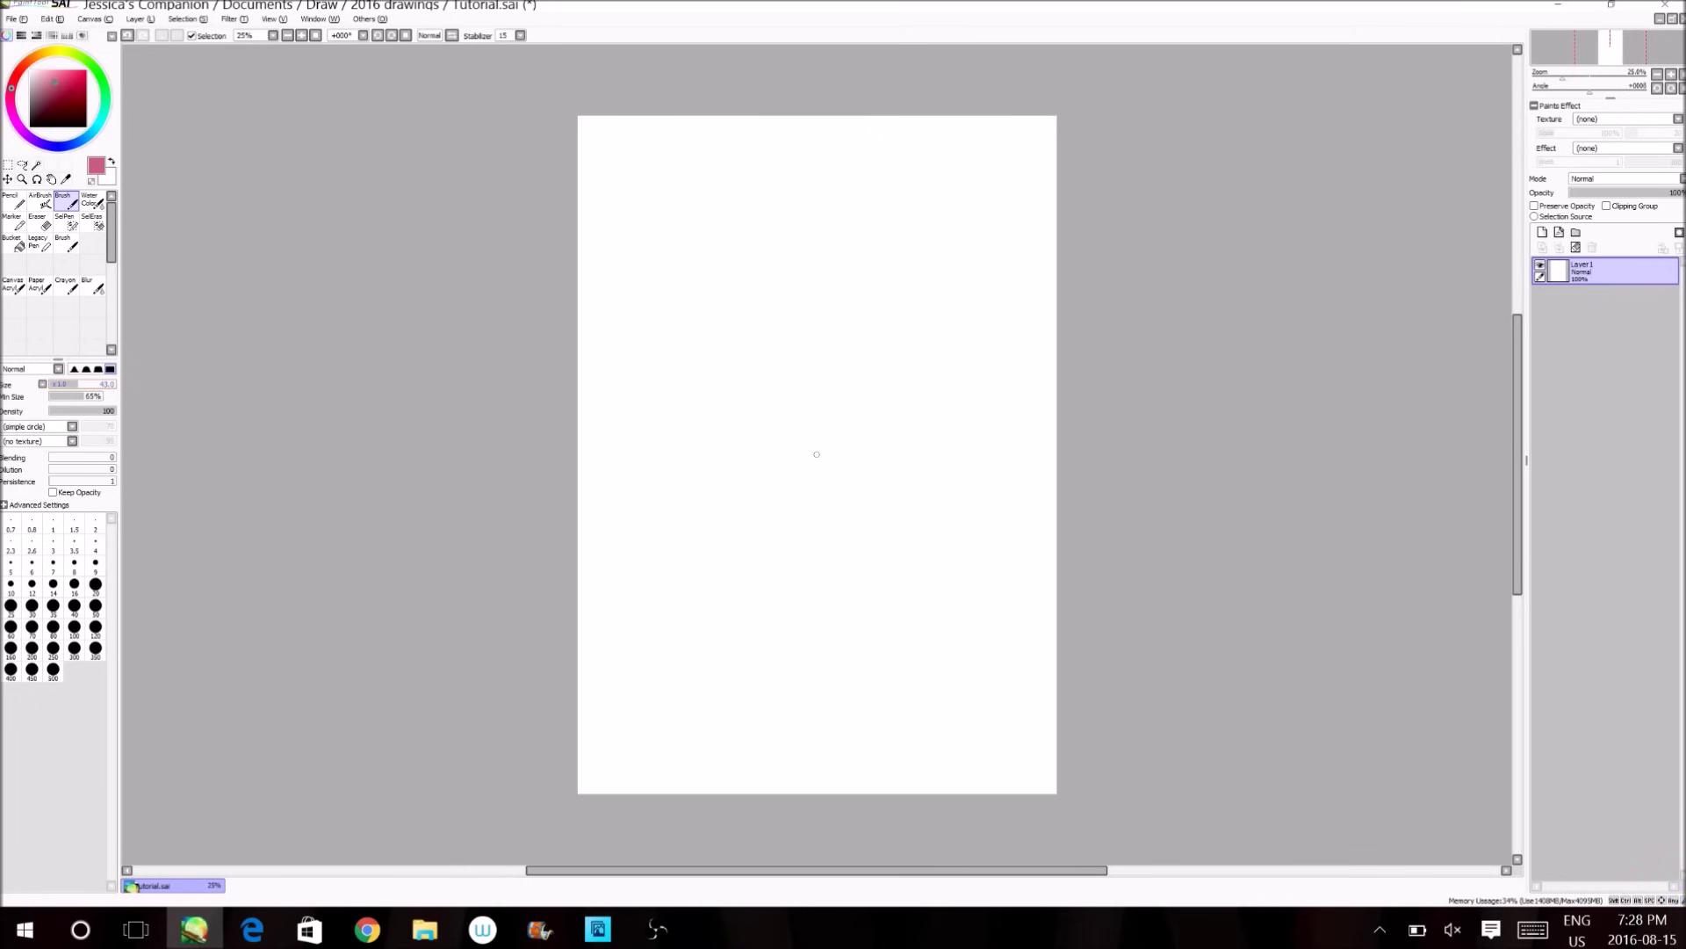
{"action": "mouse_move", "coordinate": [722, 178]}
{"action": "left_mouse_down"}
{"action": "mouse_move", "coordinate": [745, 268]}
{"action": "mouse_move", "coordinate": [706, 240]}
{"action": "mouse_move", "coordinate": [691, 282]}
{"action": "left_mouse_up"}
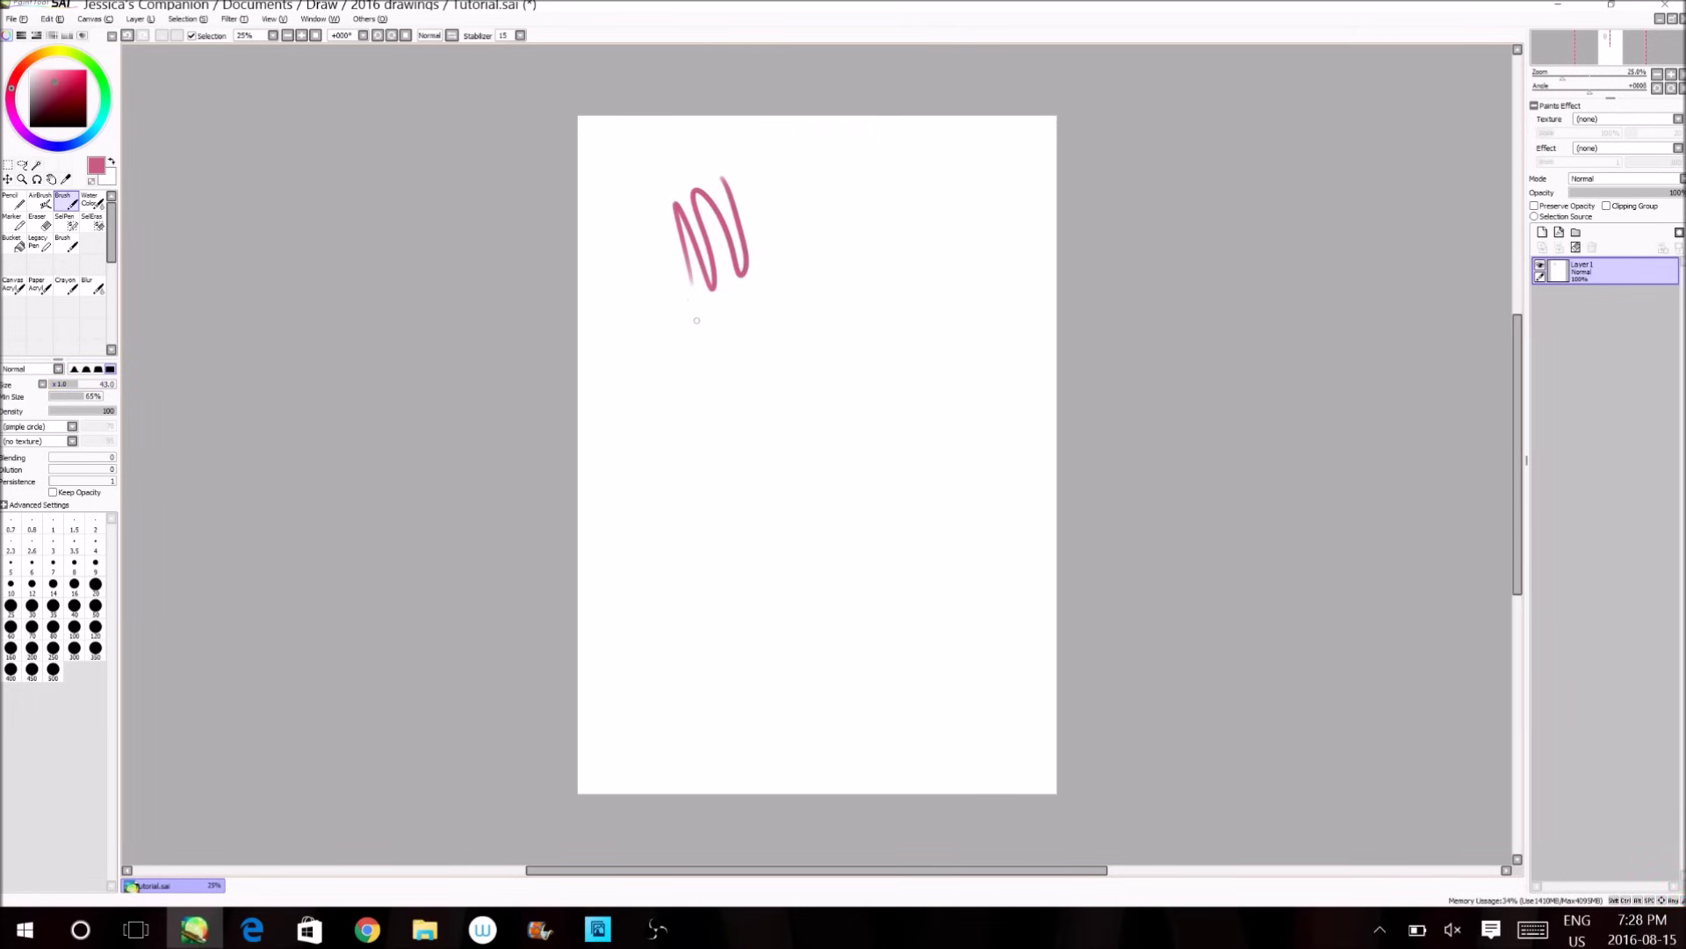
{"action": "mouse_move", "coordinate": [737, 179]}
{"action": "left_mouse_down"}
{"action": "mouse_move", "coordinate": [744, 211]}
{"action": "mouse_move", "coordinate": [639, 255]}
{"action": "left_mouse_up"}
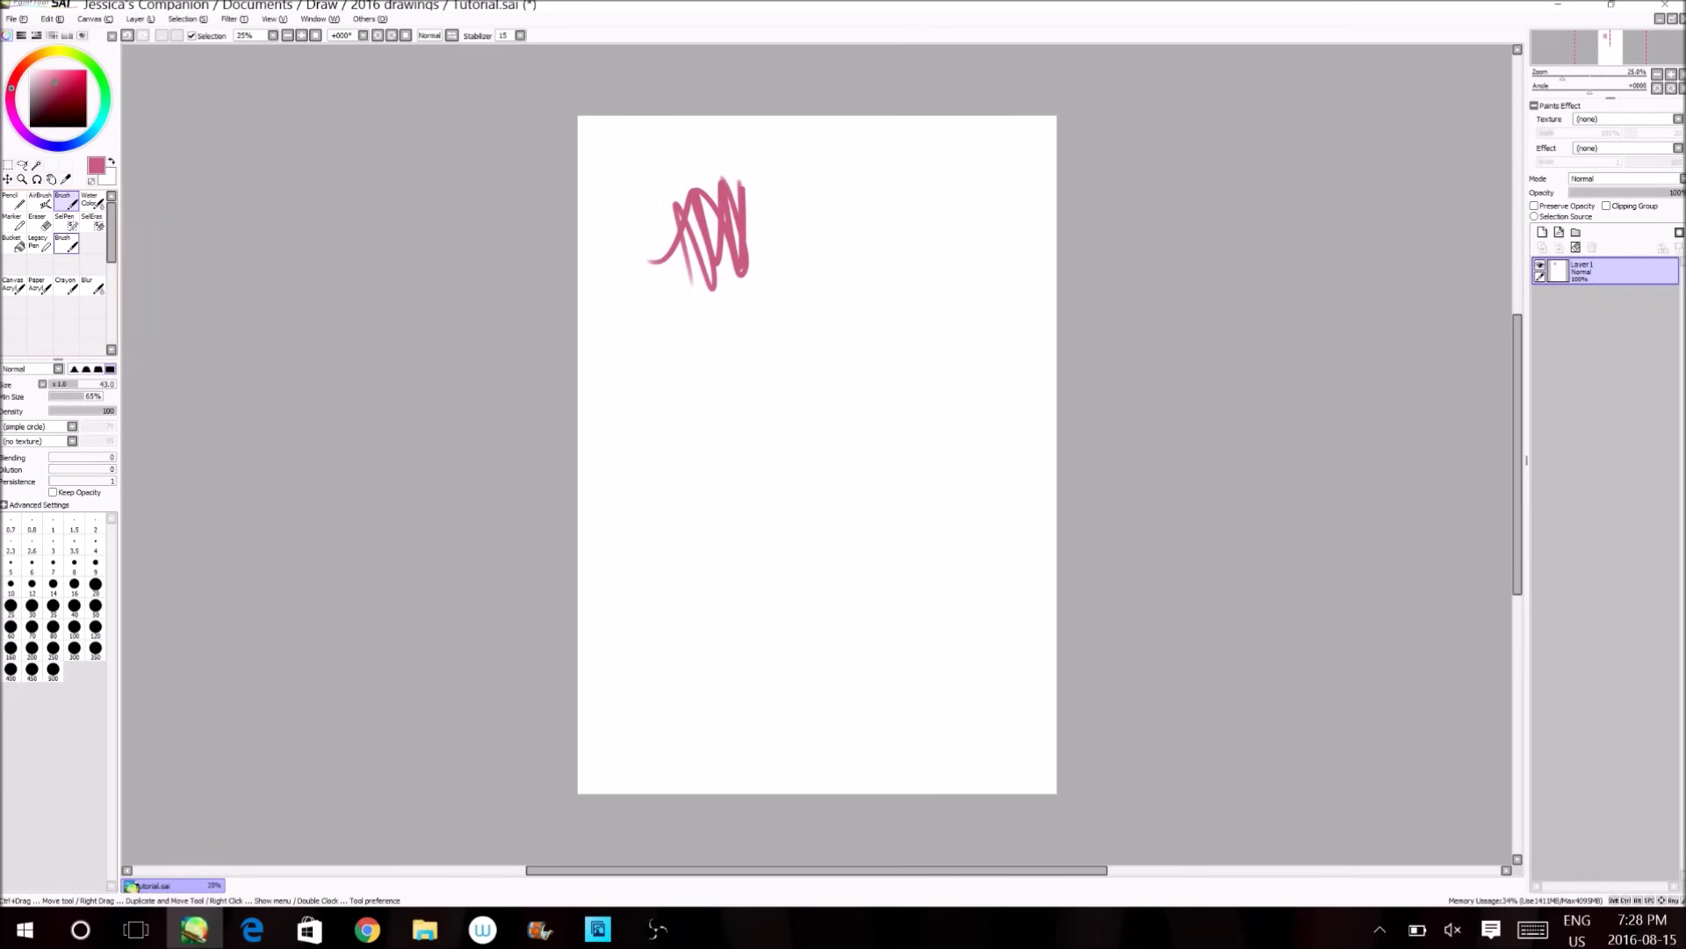
{"action": "left_click", "coordinate": [65, 244]}
{"action": "left_click", "coordinate": [66, 201]}
{"action": "left_click_drag", "start_coordinate": [650, 193], "coordinate": [603, 360]}
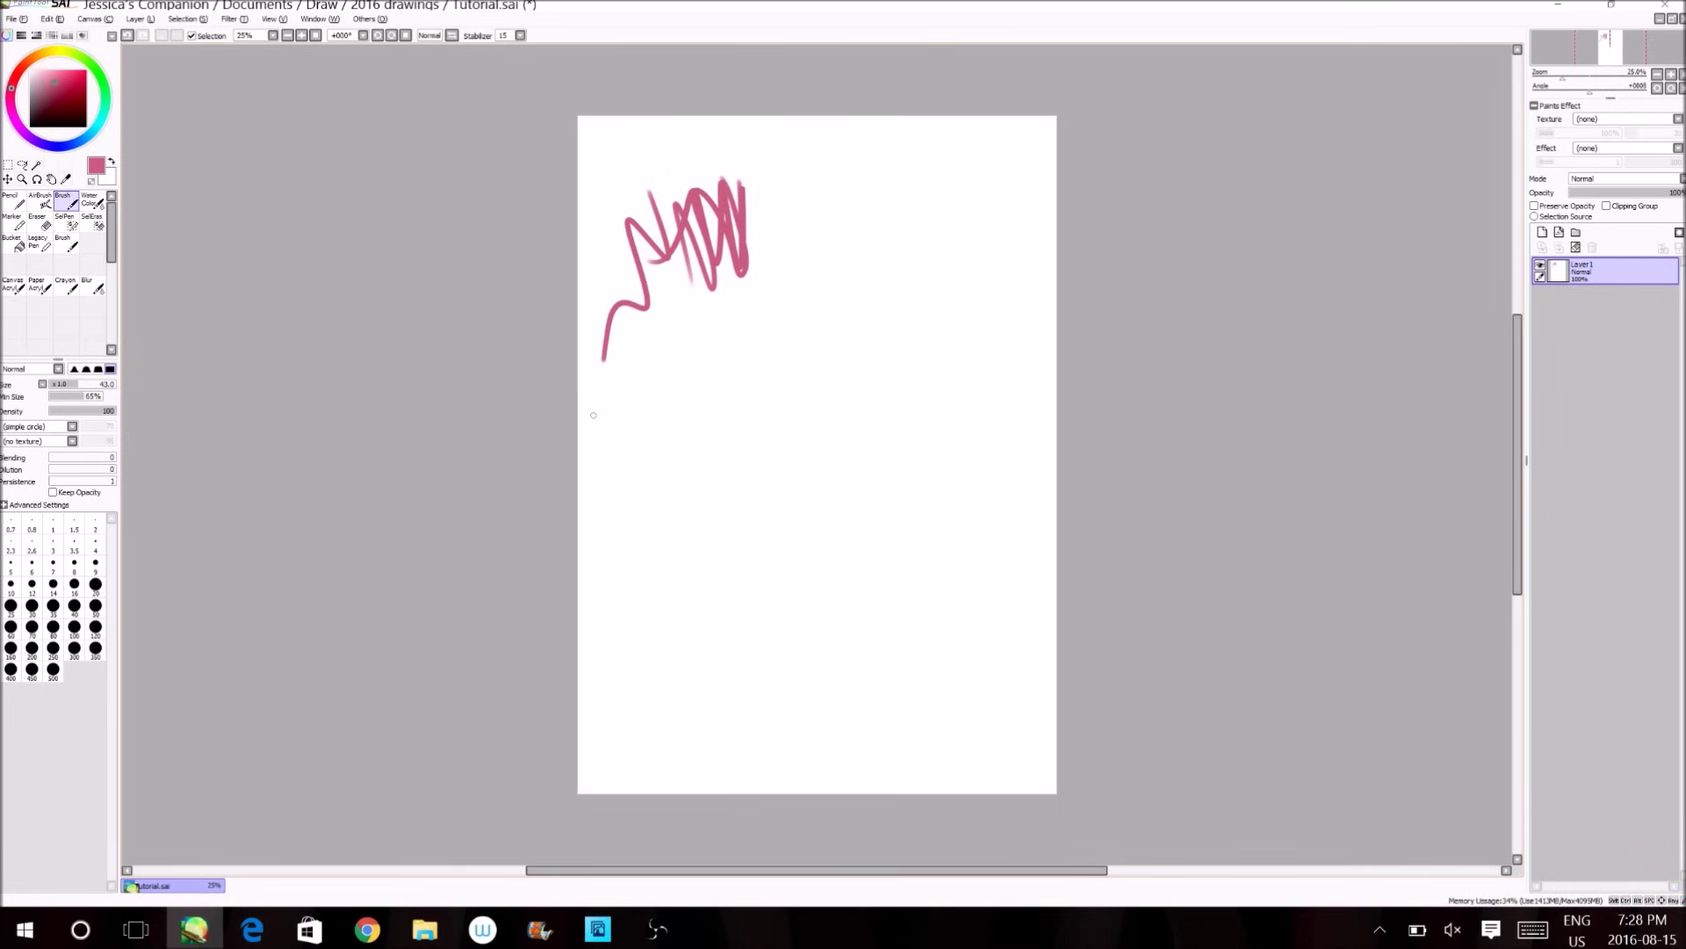
{"action": "left_click_drag", "start_coordinate": [749, 154], "coordinate": [721, 262]}
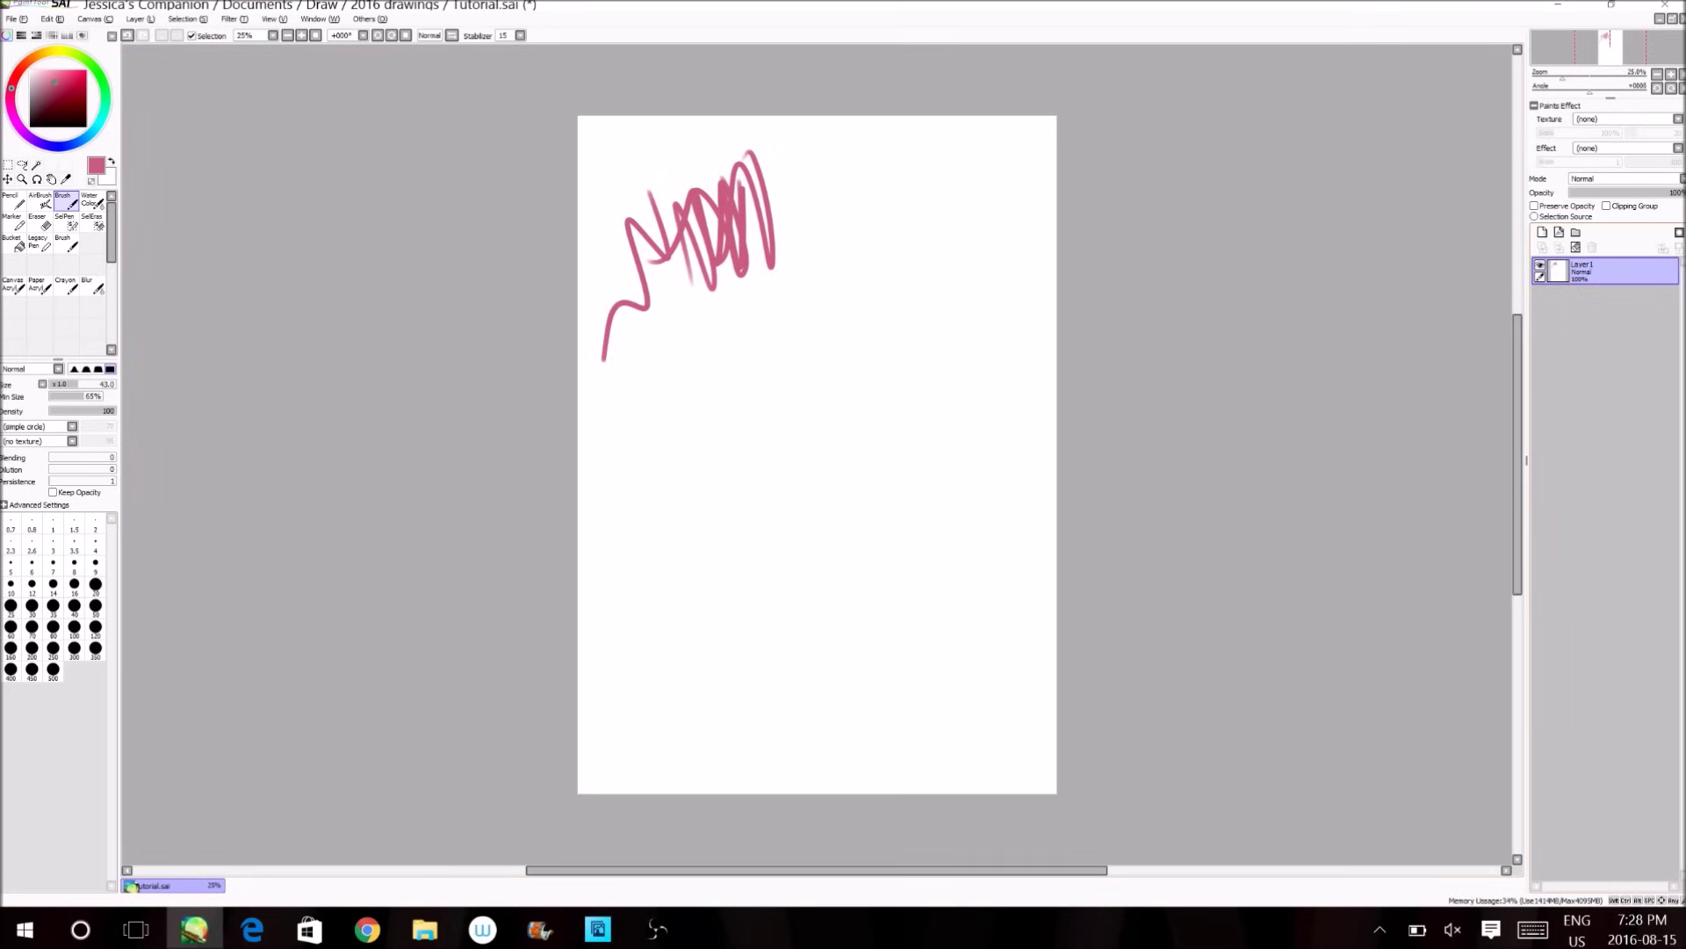
{"action": "left_click", "coordinate": [1576, 246]}
Increase the Water Color tool's brush size and switch back to the Brush tool.
{"action": "left_click", "coordinate": [92, 202]}
{"action": "left_click_drag", "start_coordinate": [67, 384], "coordinate": [95, 385]}
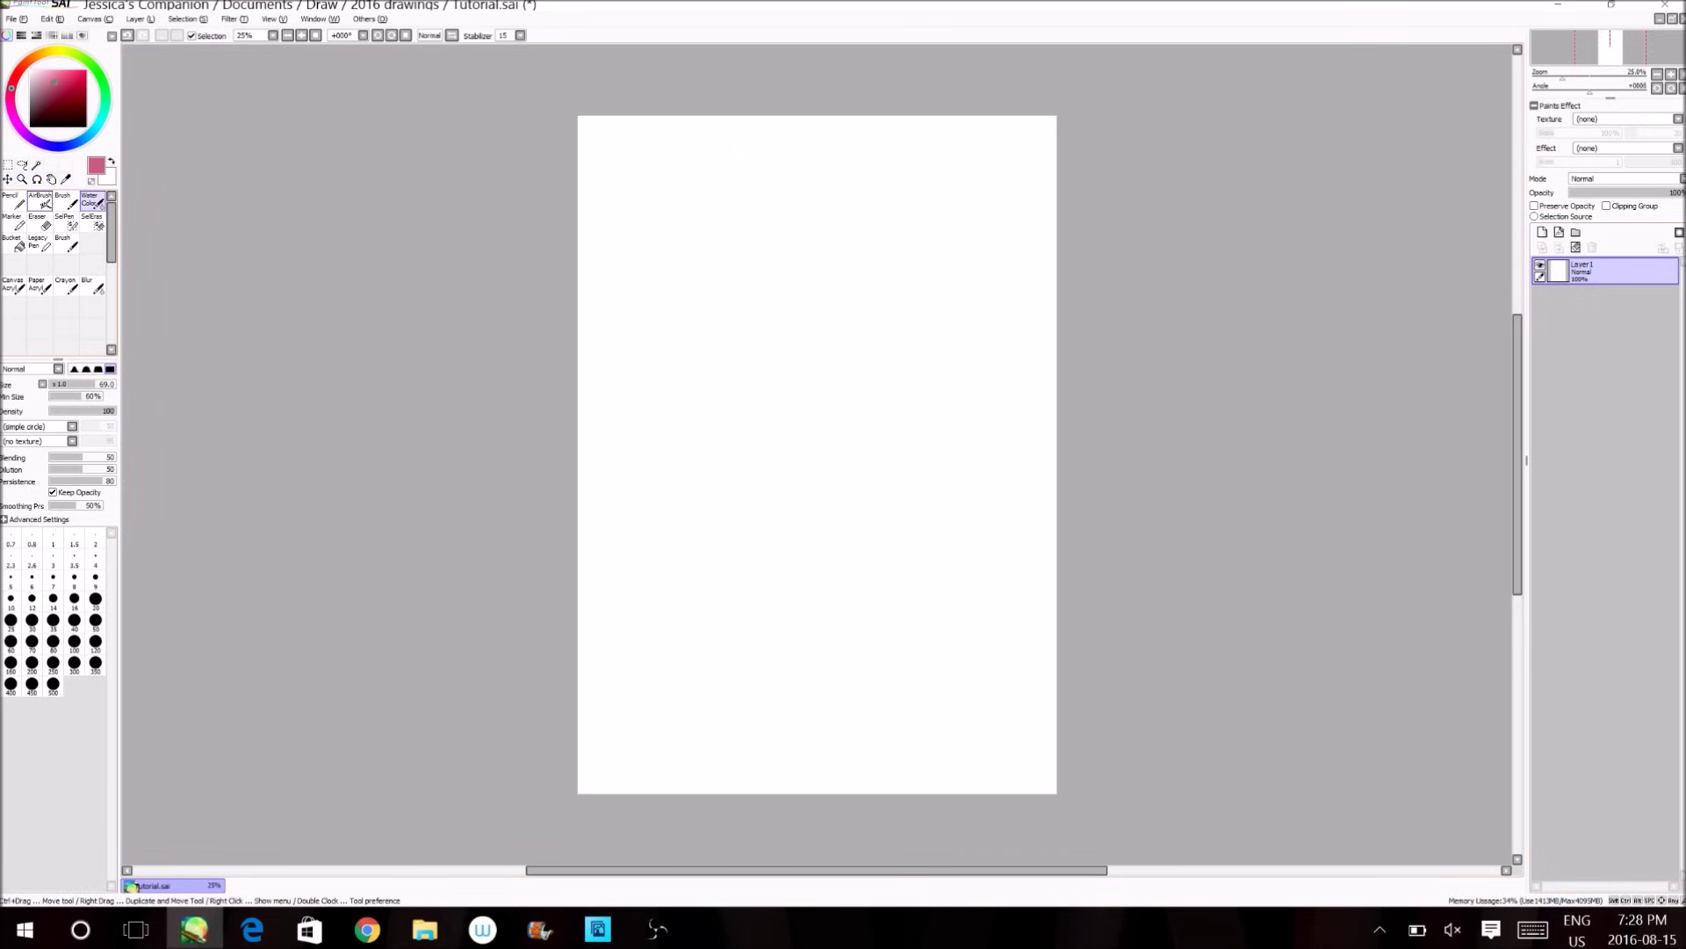
{"action": "left_click", "coordinate": [67, 203]}
{"action": "left_click", "coordinate": [93, 203]}
{"action": "left_click", "coordinate": [68, 203]}
Paint a narrow dark maroon patch and a red patch directly beside it with the Brush tool.
{"action": "left_click", "coordinate": [44, 99]}
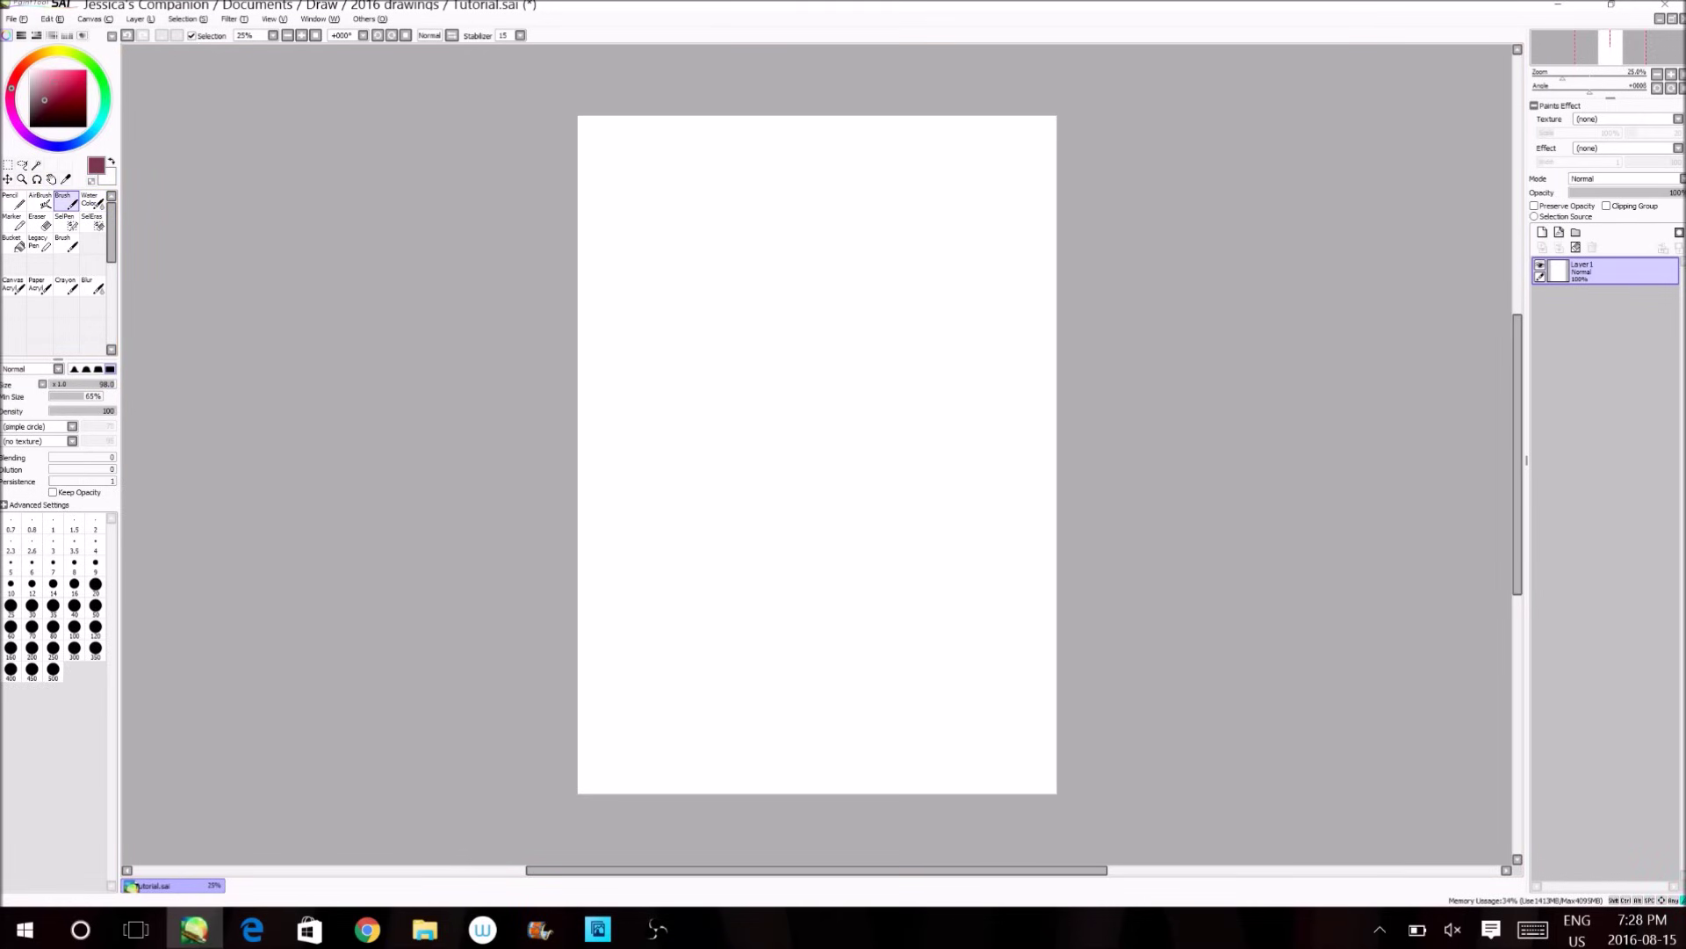
{"action": "left_click_drag", "start_coordinate": [670, 210], "coordinate": [714, 364]}
{"action": "left_click", "coordinate": [68, 77]}
{"action": "mouse_move", "coordinate": [697, 223]}
{"action": "left_mouse_down"}
{"action": "mouse_move", "coordinate": [722, 343]}
{"action": "mouse_move", "coordinate": [714, 223]}
{"action": "mouse_move", "coordinate": [742, 353]}
{"action": "left_mouse_up"}
Blend the boundary between the maroon and red patches with the Water Color tool at size 100, and clear Layer1.
{"action": "left_click", "coordinate": [91, 202]}
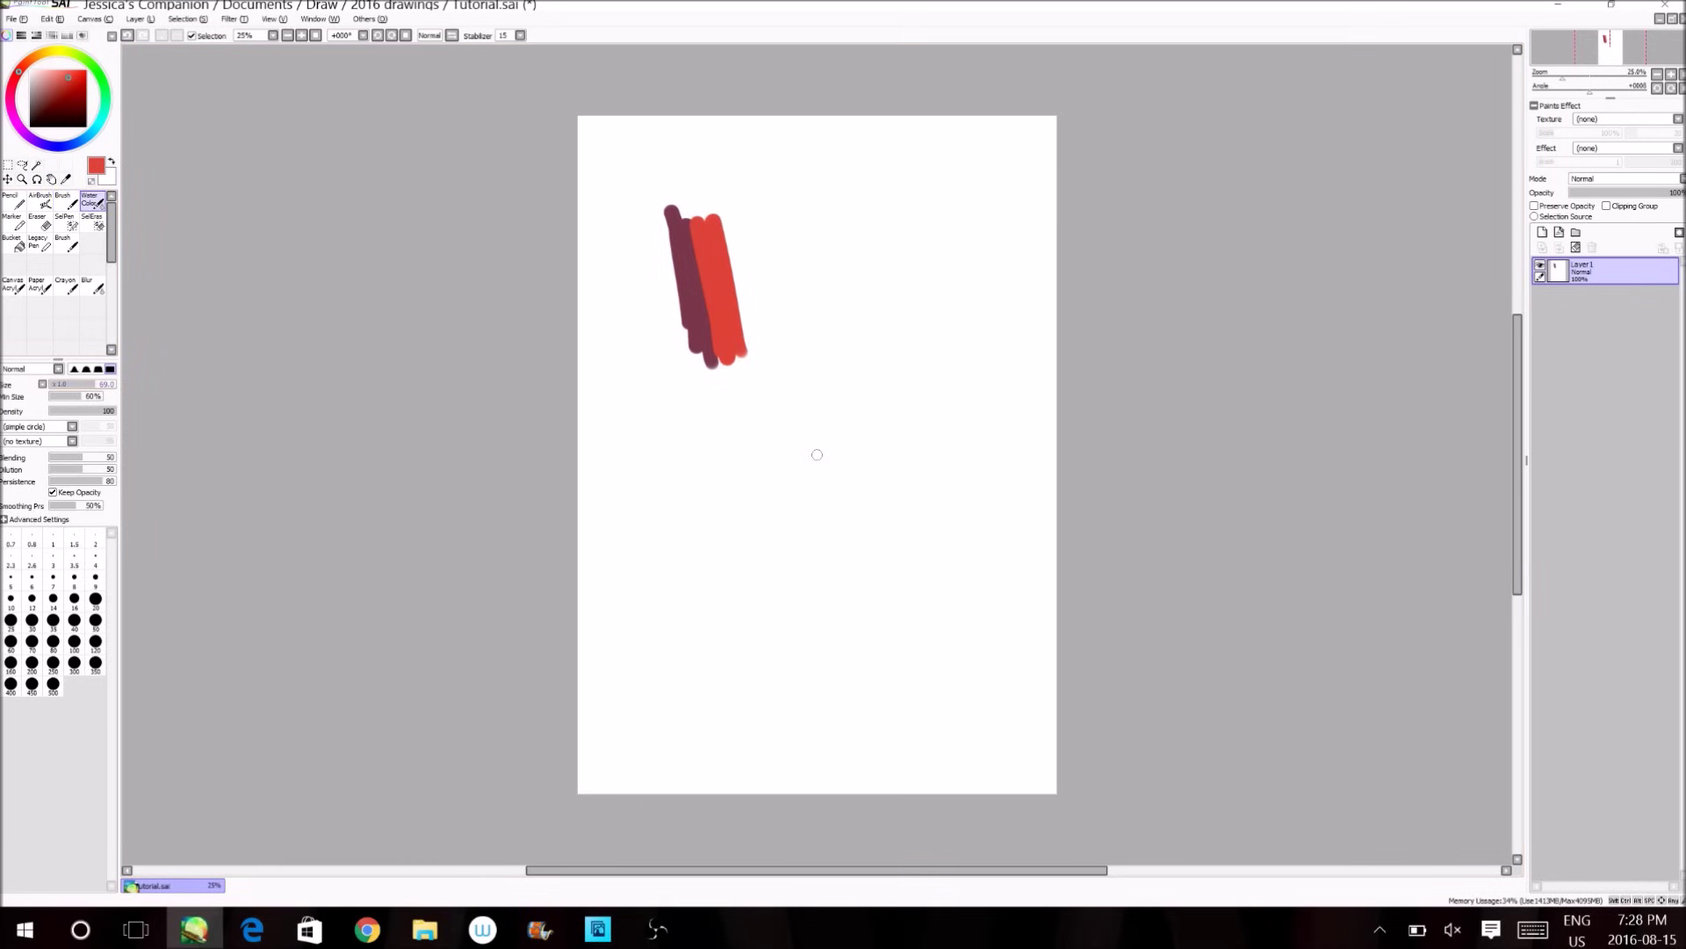
{"action": "left_click_drag", "start_coordinate": [683, 236], "coordinate": [715, 344]}
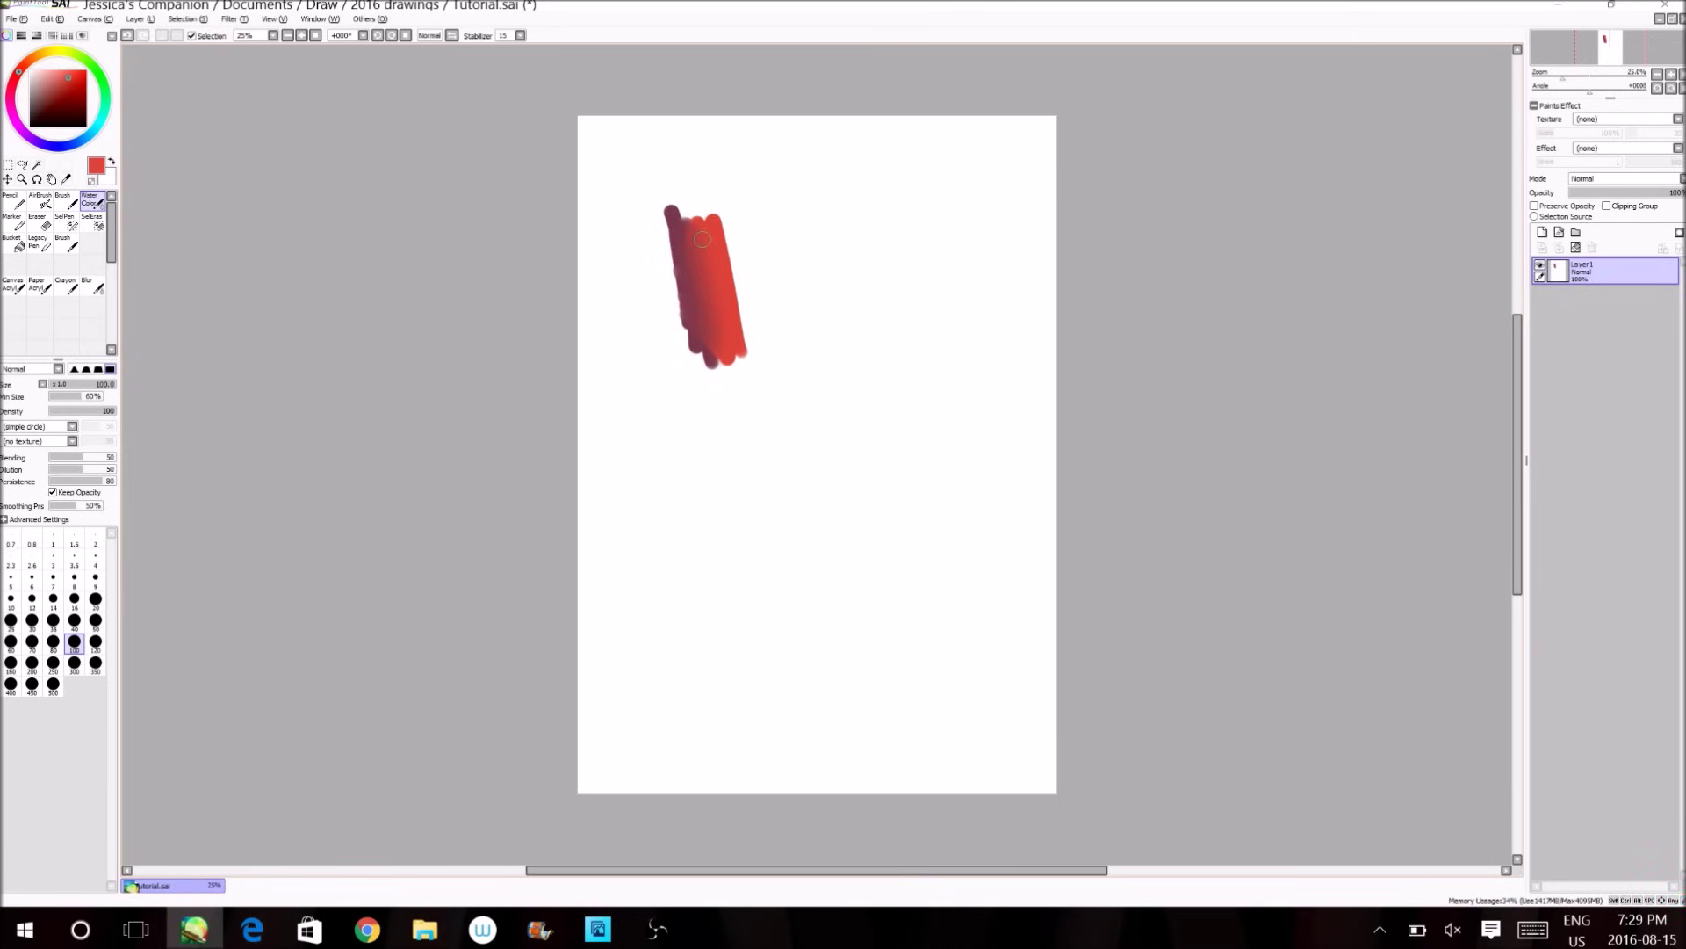
{"action": "left_click", "coordinate": [1576, 246]}
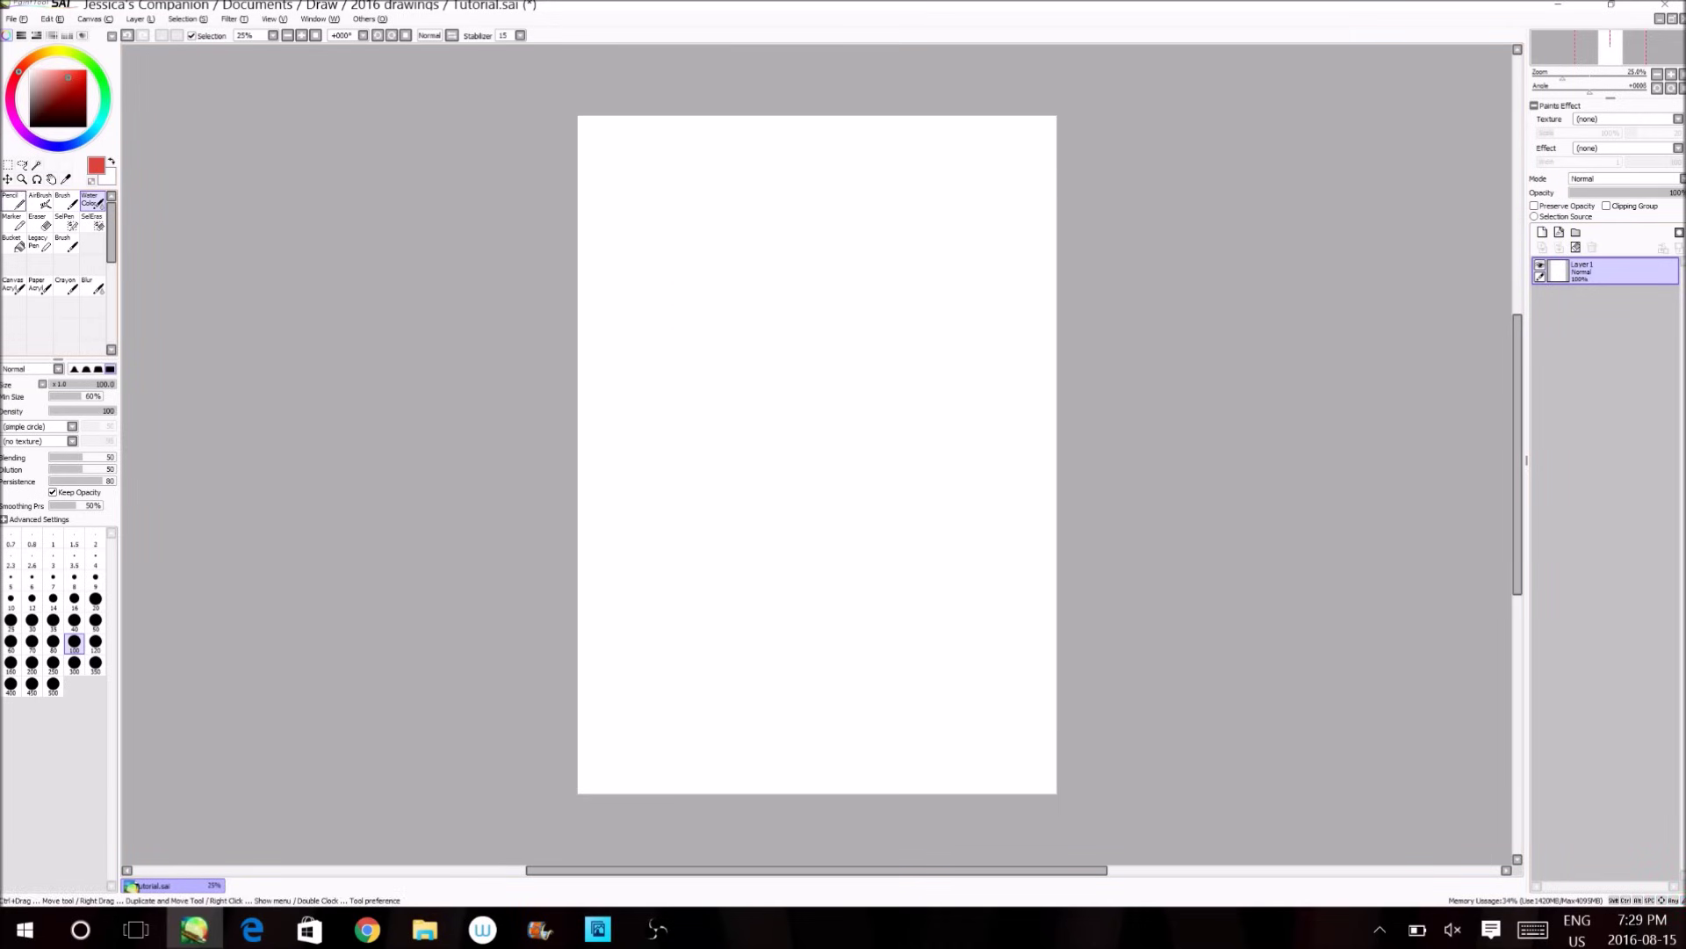
Paint a red patch on the upper canvas and a dark blue patch overlapping its lower edge with the Brush tool.
{"action": "left_click", "coordinate": [12, 221]}
{"action": "left_click", "coordinate": [66, 202]}
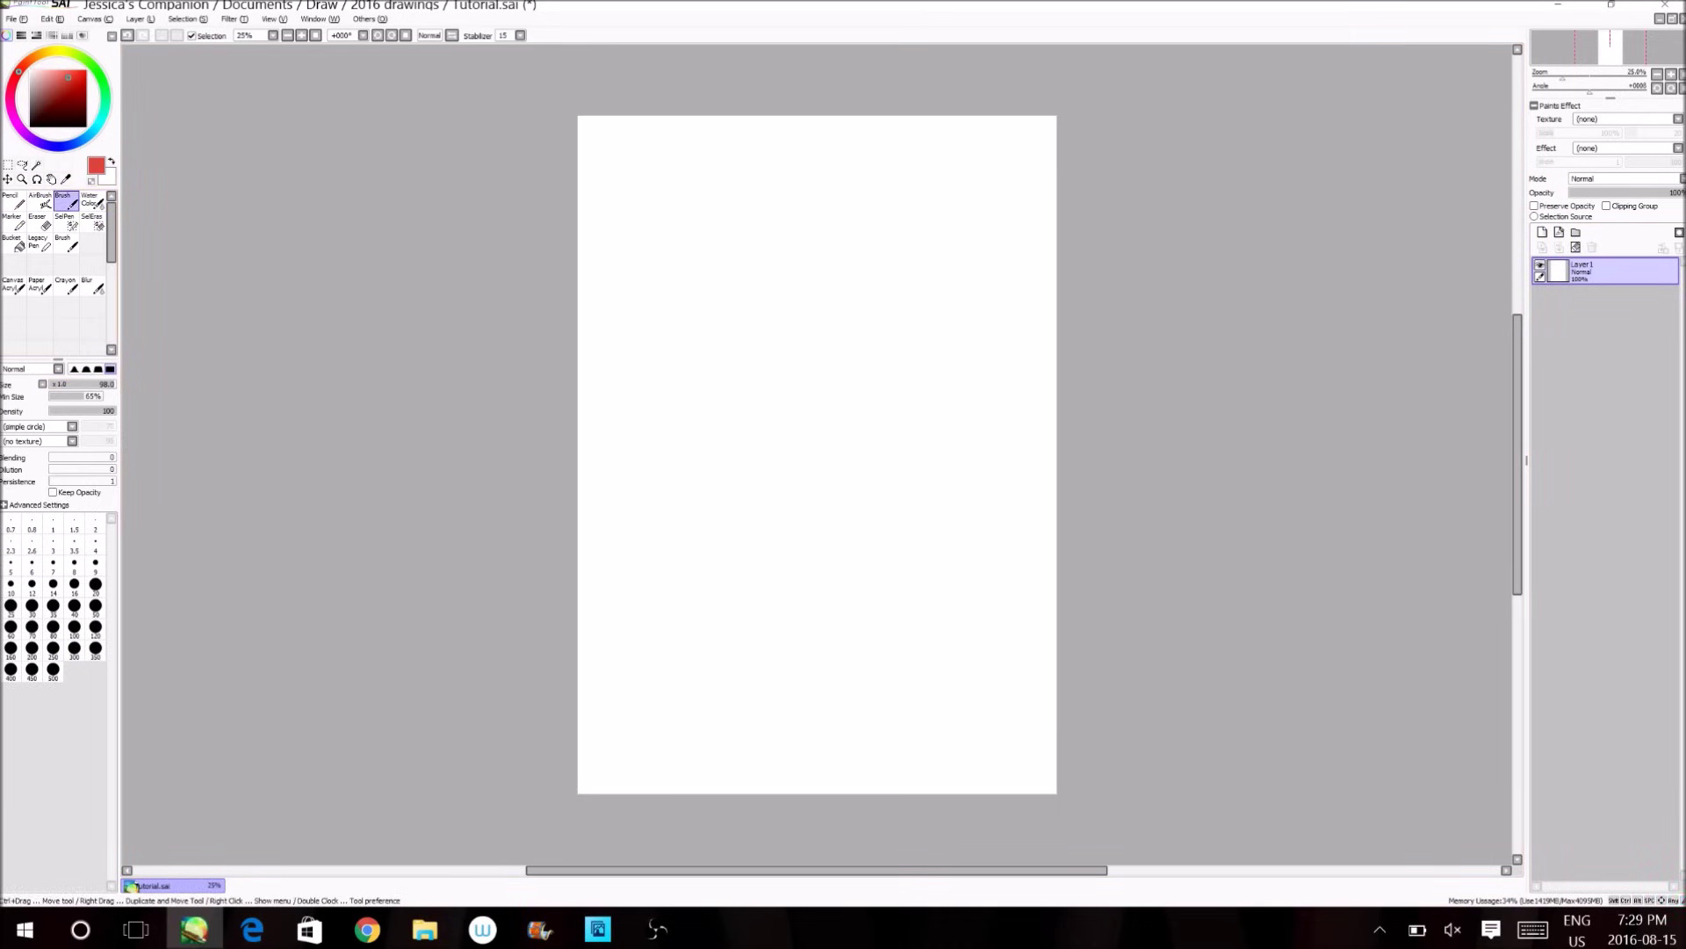
{"action": "mouse_move", "coordinate": [805, 248]}
{"action": "left_mouse_down"}
{"action": "mouse_move", "coordinate": [826, 268]}
{"action": "mouse_move", "coordinate": [746, 250]}
{"action": "mouse_move", "coordinate": [788, 322]}
{"action": "left_mouse_up"}
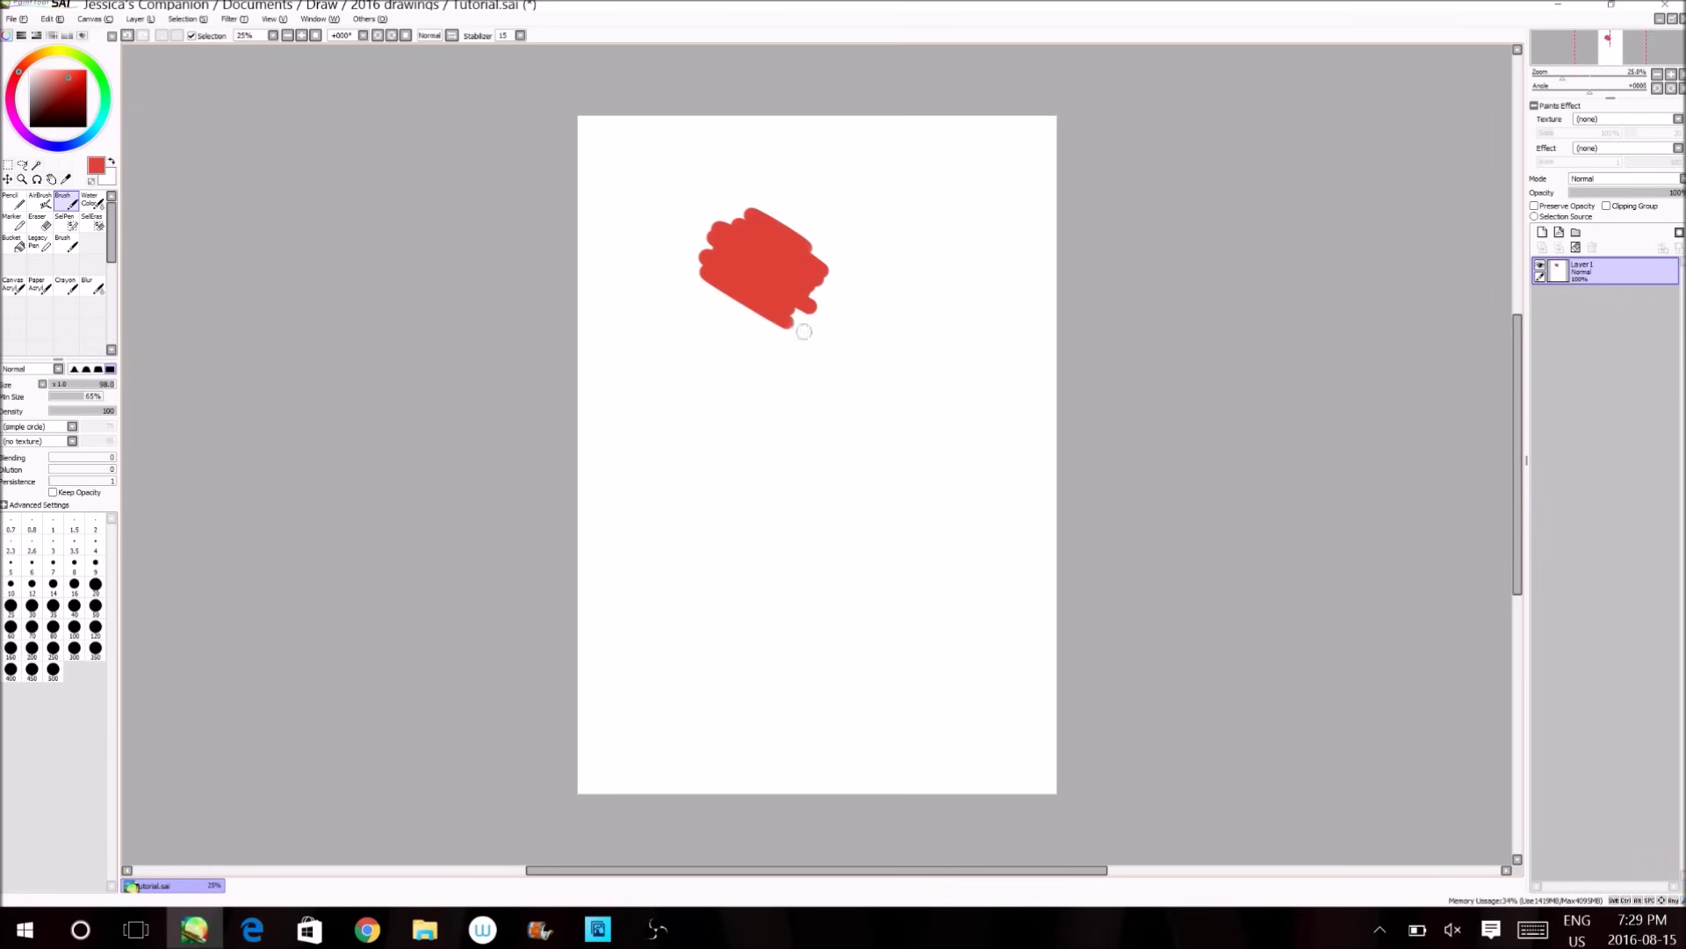
{"action": "left_click", "coordinate": [74, 144]}
{"action": "left_click", "coordinate": [72, 99]}
{"action": "mouse_move", "coordinate": [683, 290]}
{"action": "left_mouse_down"}
{"action": "mouse_move", "coordinate": [786, 332]}
{"action": "mouse_move", "coordinate": [694, 267]}
{"action": "mouse_move", "coordinate": [794, 299]}
{"action": "mouse_move", "coordinate": [752, 282]}
{"action": "mouse_move", "coordinate": [740, 226]}
{"action": "mouse_move", "coordinate": [781, 288]}
{"action": "left_mouse_up"}
Blend the red and blue overlap with the Marker tool, redo the blend at a smaller brush size, and clear Layer1.
{"action": "left_click", "coordinate": [13, 221]}
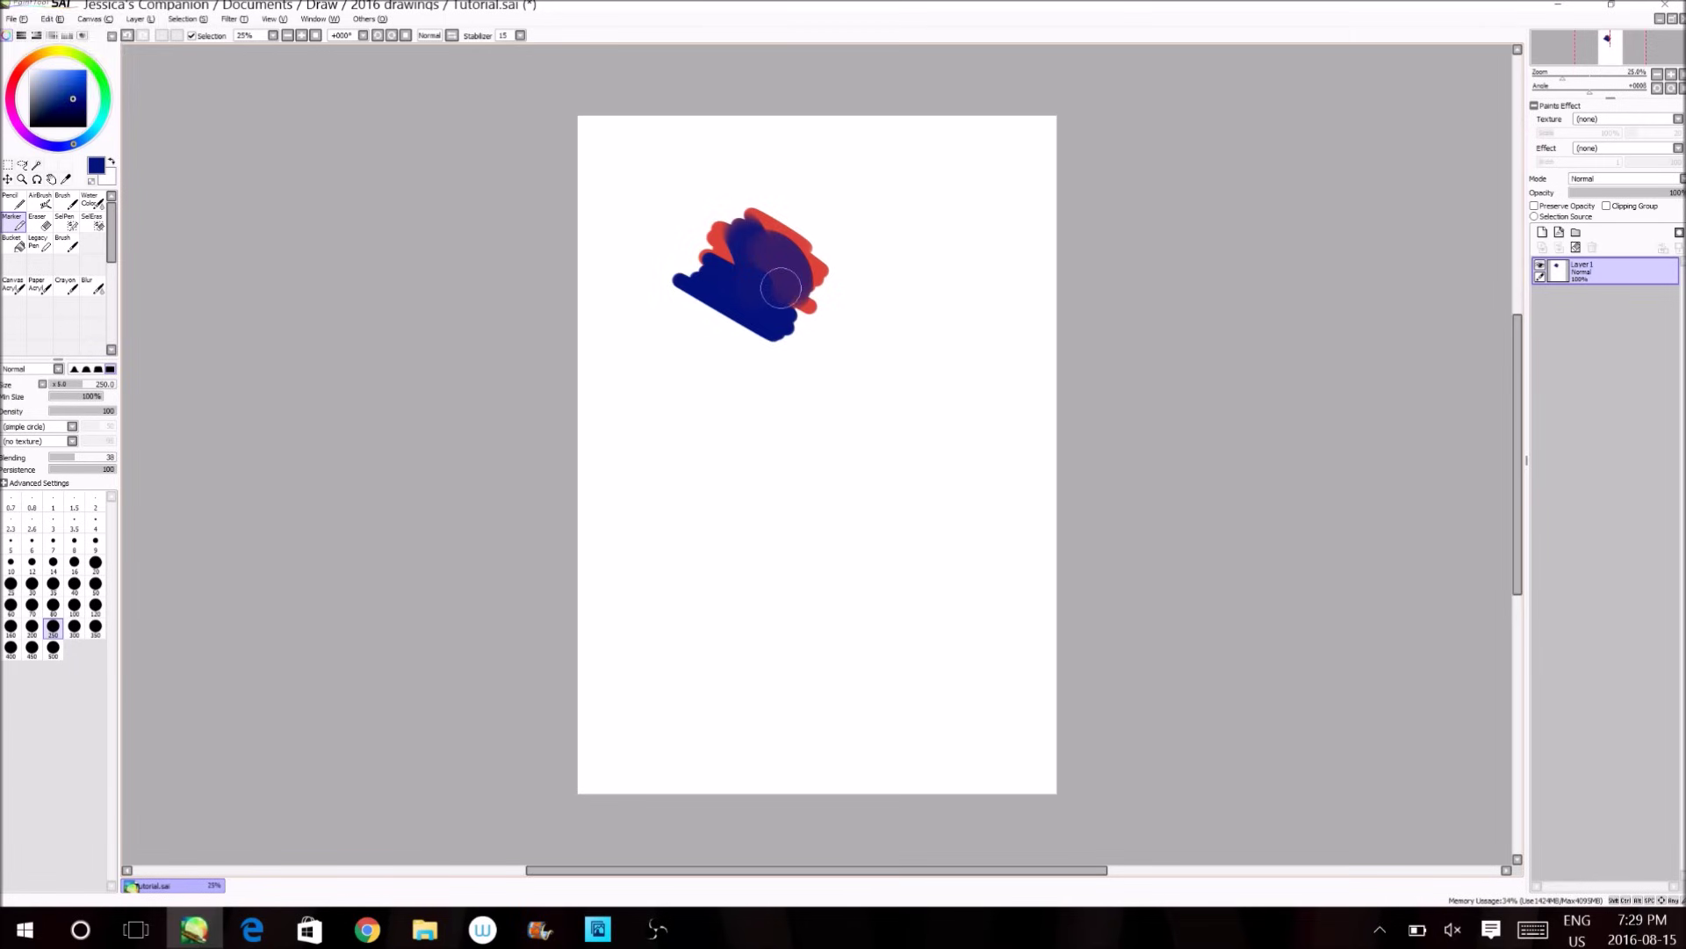
{"action": "key", "text": "ctrl+z"}
{"action": "key", "text": "ctrl+z"}
{"action": "left_click_drag", "start_coordinate": [82, 384], "coordinate": [62, 384]}
{"action": "mouse_move", "coordinate": [753, 238]}
{"action": "left_mouse_down"}
{"action": "mouse_move", "coordinate": [761, 289]}
{"action": "mouse_move", "coordinate": [779, 254]}
{"action": "mouse_move", "coordinate": [744, 280]}
{"action": "mouse_move", "coordinate": [736, 255]}
{"action": "mouse_move", "coordinate": [742, 282]}
{"action": "mouse_move", "coordinate": [731, 252]}
{"action": "mouse_move", "coordinate": [793, 278]}
{"action": "mouse_move", "coordinate": [760, 233]}
{"action": "mouse_move", "coordinate": [728, 277]}
{"action": "mouse_move", "coordinate": [763, 294]}
{"action": "mouse_move", "coordinate": [763, 252]}
{"action": "mouse_move", "coordinate": [726, 262]}
{"action": "mouse_move", "coordinate": [786, 278]}
{"action": "mouse_move", "coordinate": [741, 277]}
{"action": "mouse_move", "coordinate": [761, 256]}
{"action": "mouse_move", "coordinate": [760, 298]}
{"action": "mouse_move", "coordinate": [740, 261]}
{"action": "mouse_move", "coordinate": [786, 265]}
{"action": "mouse_move", "coordinate": [751, 294]}
{"action": "mouse_move", "coordinate": [706, 261]}
{"action": "mouse_move", "coordinate": [757, 247]}
{"action": "mouse_move", "coordinate": [776, 286]}
{"action": "mouse_move", "coordinate": [764, 297]}
{"action": "mouse_move", "coordinate": [724, 273]}
{"action": "mouse_move", "coordinate": [719, 291]}
{"action": "mouse_move", "coordinate": [734, 238]}
{"action": "left_mouse_up"}
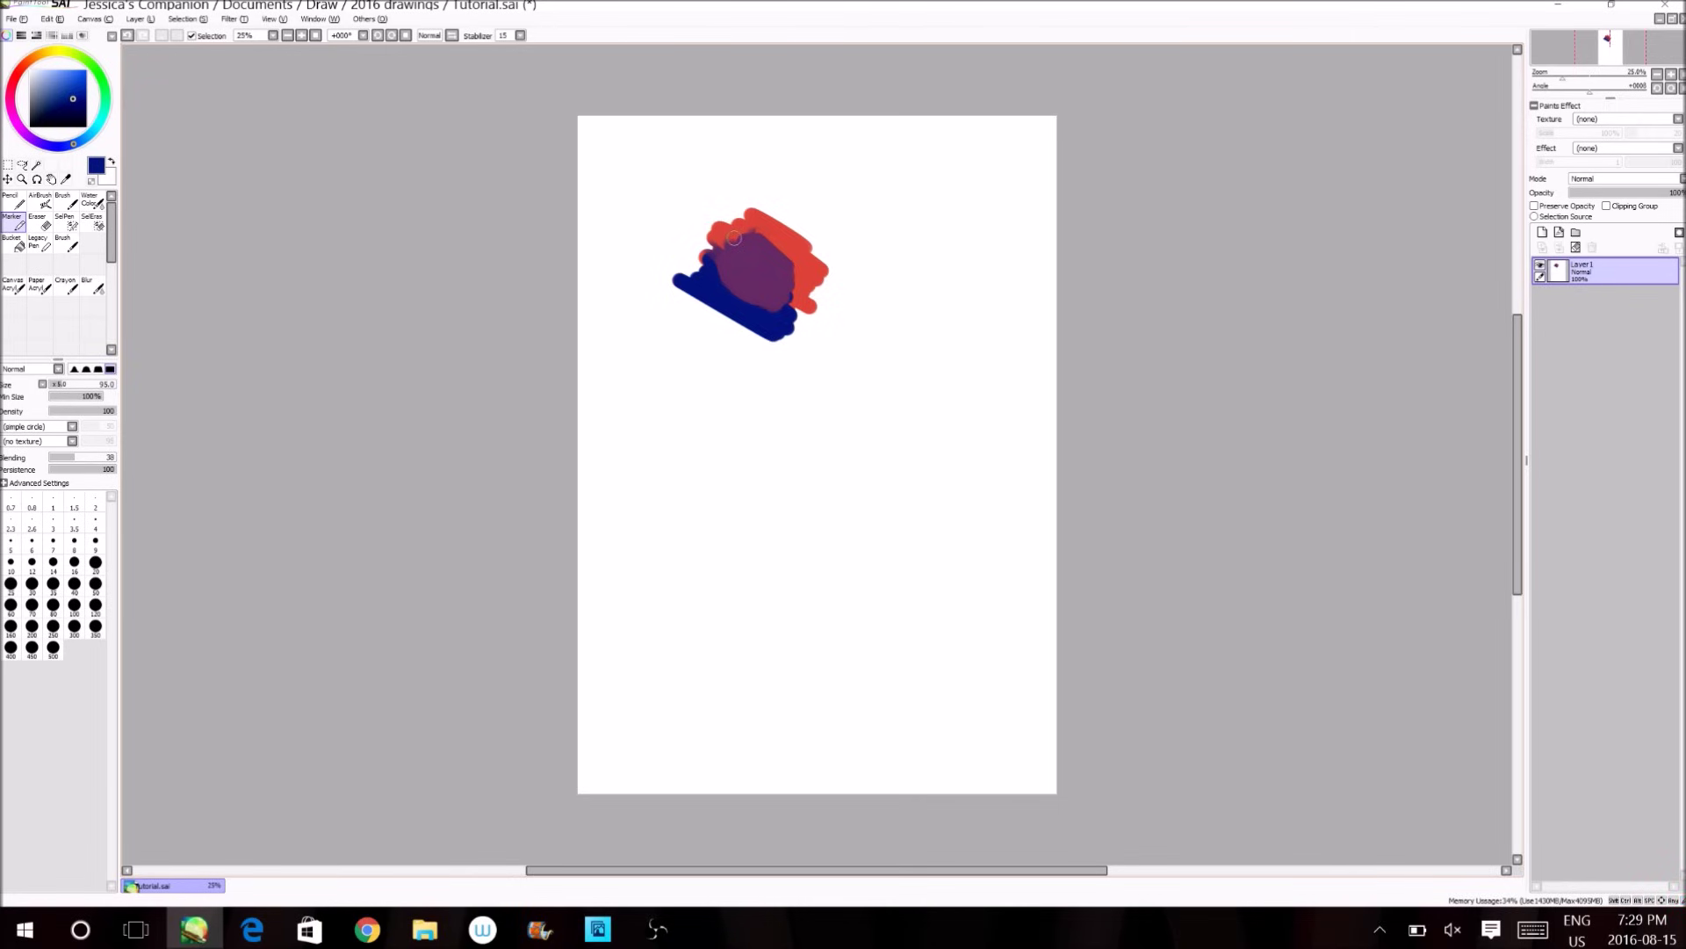
{"action": "left_click", "coordinate": [1576, 248]}
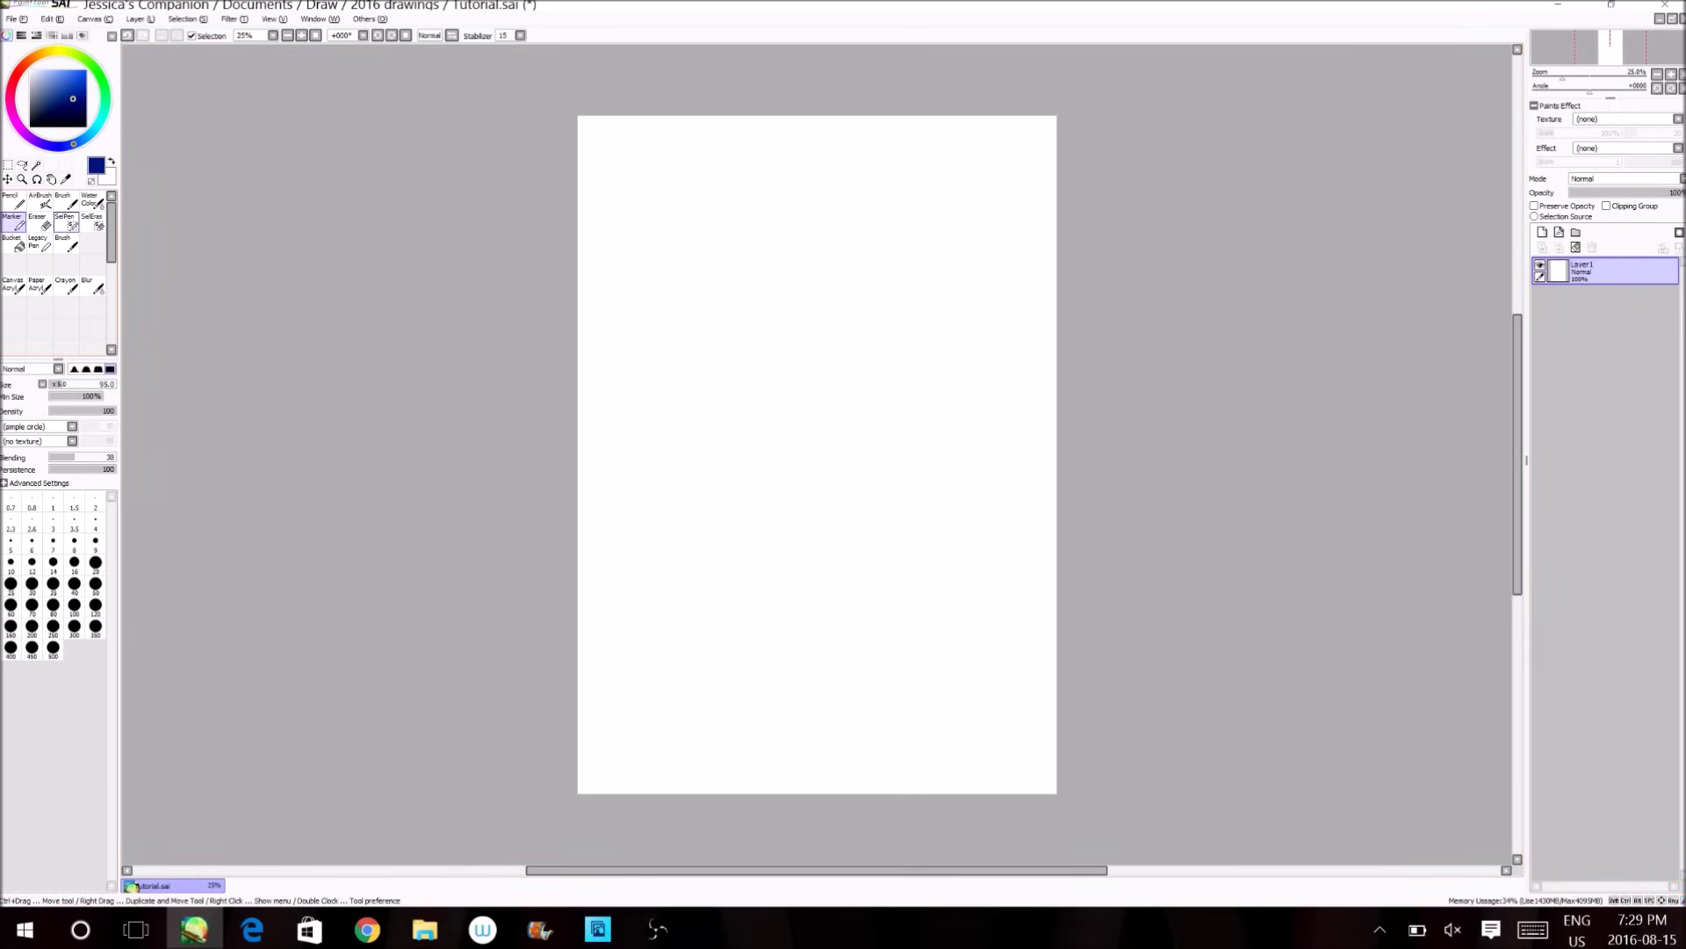
Draw a long wavy selection stroke and an overlapping zigzag with the SelPen tool, and undo both strokes.
{"action": "left_click", "coordinate": [40, 222]}
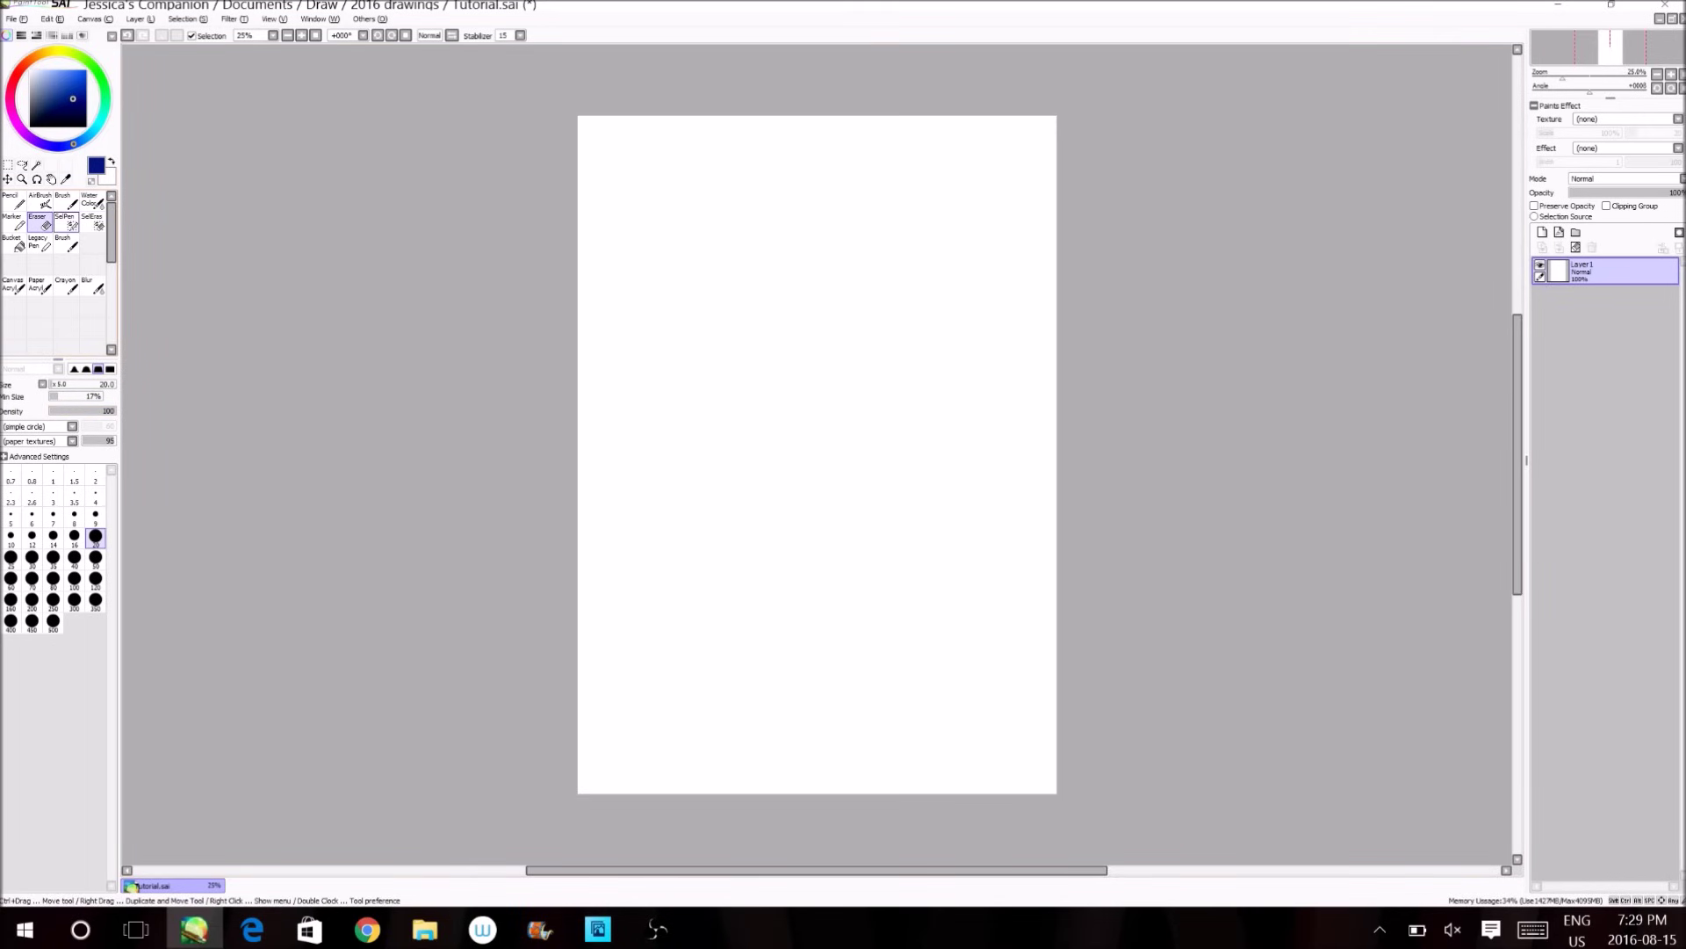
{"action": "left_click", "coordinate": [65, 221]}
{"action": "mouse_move", "coordinate": [870, 253]}
{"action": "left_mouse_down"}
{"action": "mouse_move", "coordinate": [770, 209]}
{"action": "mouse_move", "coordinate": [808, 599]}
{"action": "left_mouse_up"}
{"action": "mouse_move", "coordinate": [697, 222]}
{"action": "left_mouse_down"}
{"action": "mouse_move", "coordinate": [694, 264]}
{"action": "mouse_move", "coordinate": [834, 465]}
{"action": "left_mouse_up"}
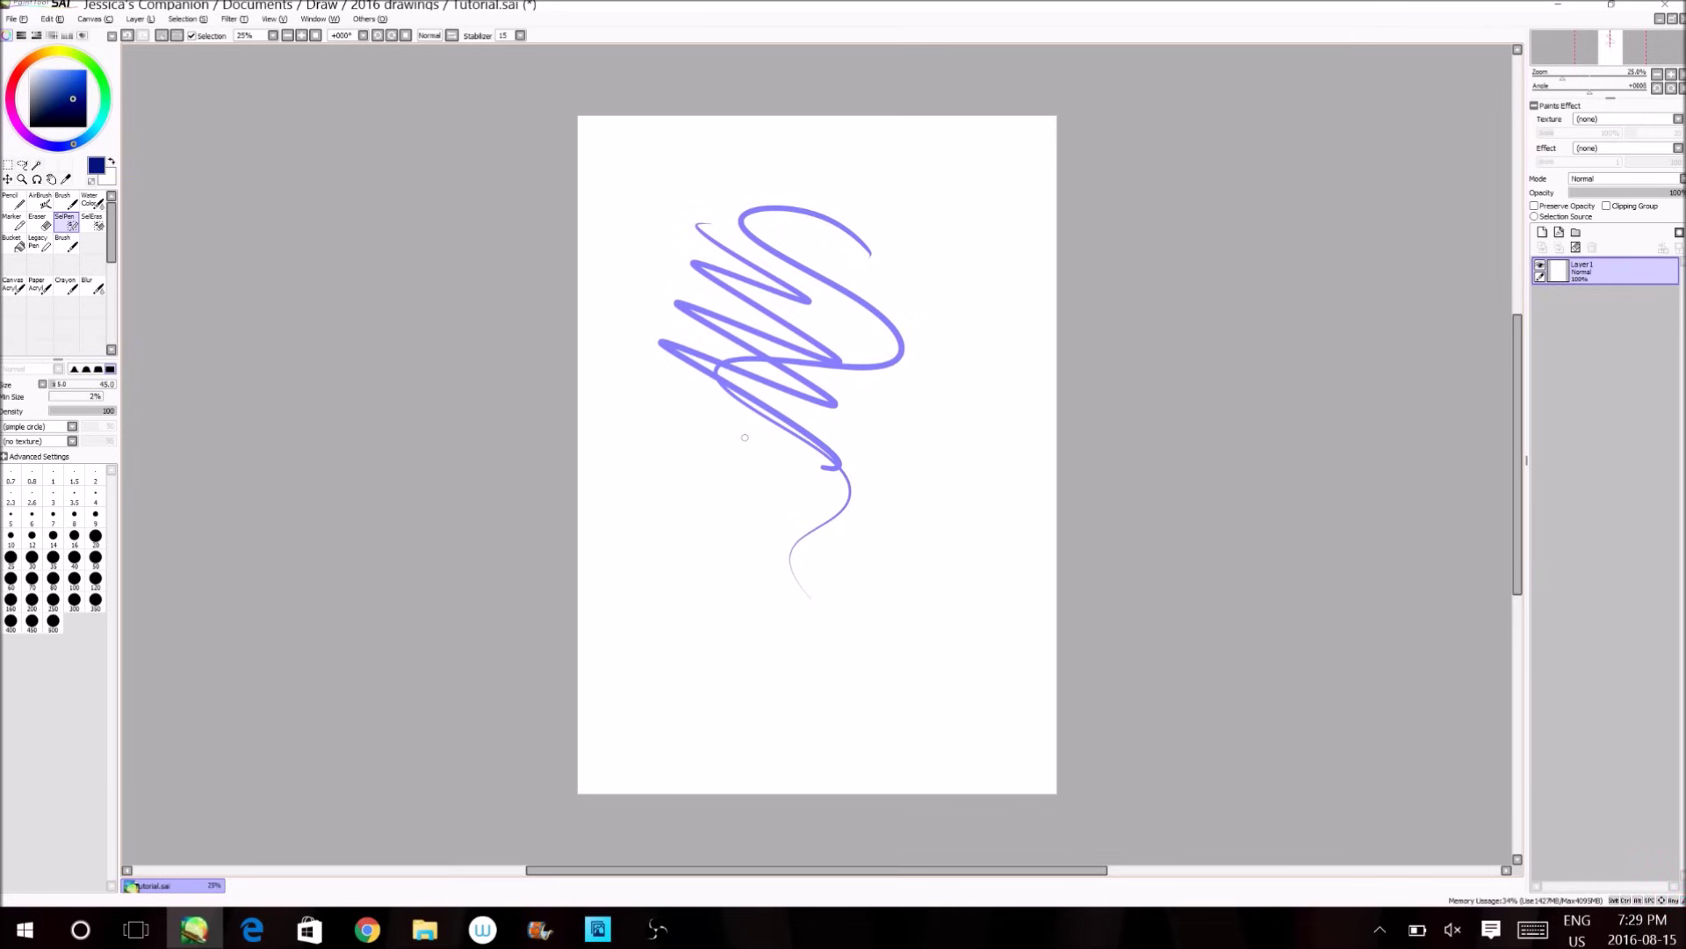
{"action": "key", "text": "ctrl+z"}
{"action": "key", "text": "ctrl+z"}
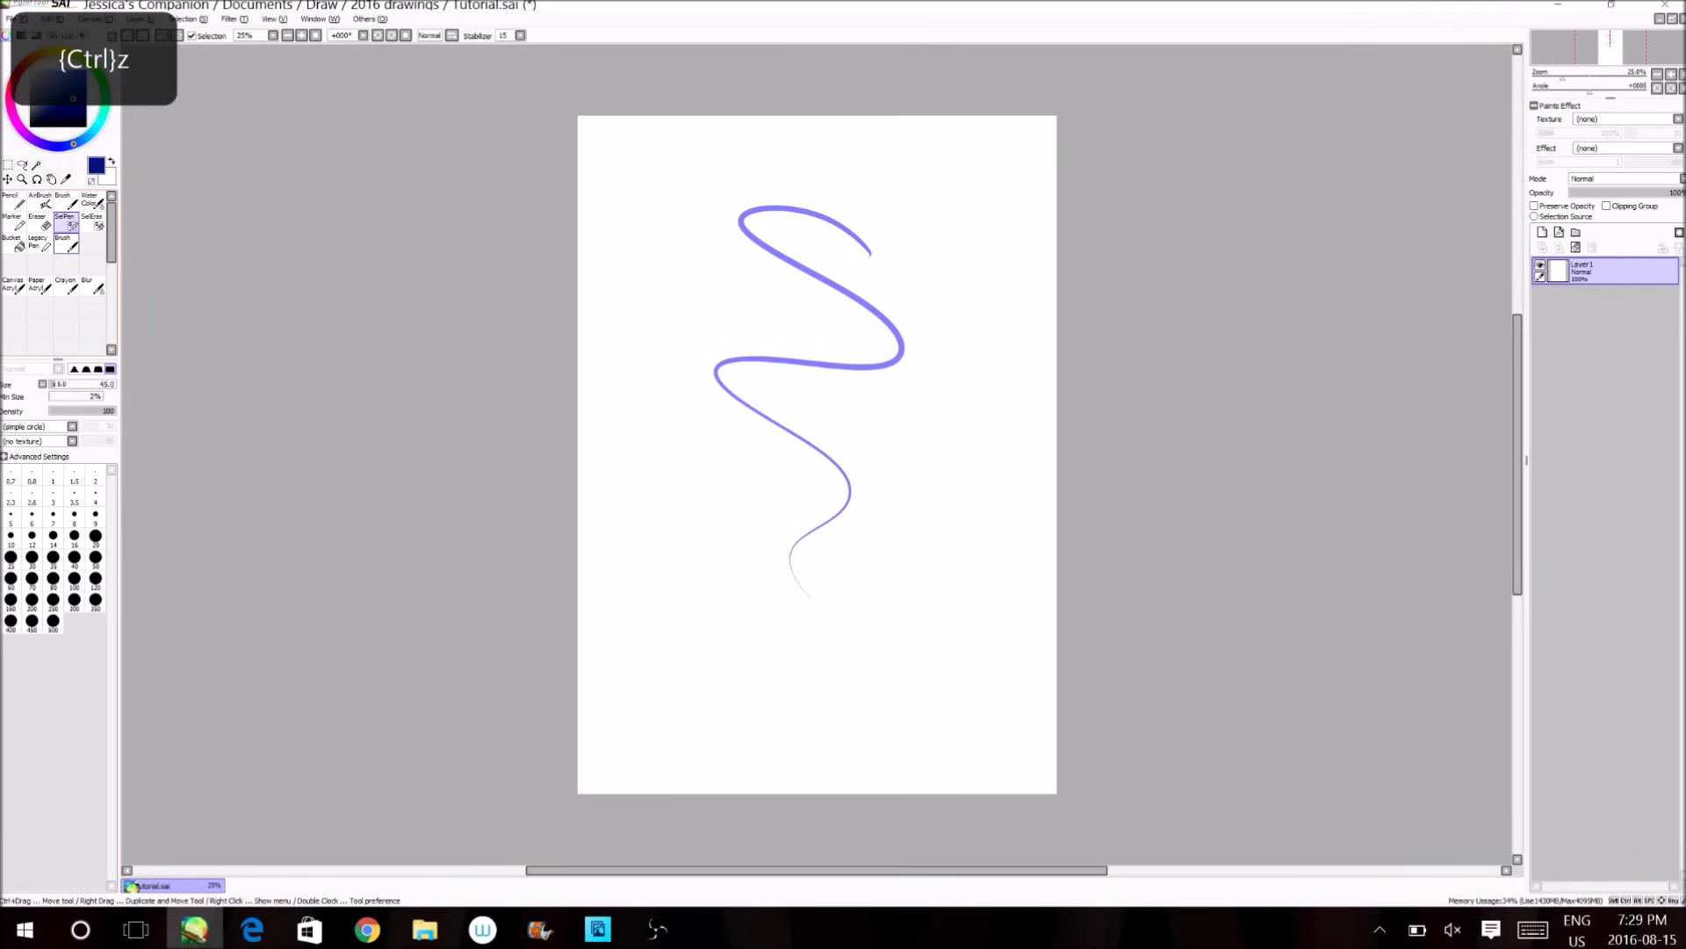
Paint a dark blue patch with the Brush tool and mark a zigzag selection across its middle with the SelPen tool.
{"action": "key", "text": "b"}
{"action": "mouse_move", "coordinate": [791, 214]}
{"action": "left_mouse_down"}
{"action": "mouse_move", "coordinate": [892, 283]}
{"action": "mouse_move", "coordinate": [757, 217]}
{"action": "mouse_move", "coordinate": [730, 236]}
{"action": "mouse_move", "coordinate": [810, 317]}
{"action": "left_mouse_up"}
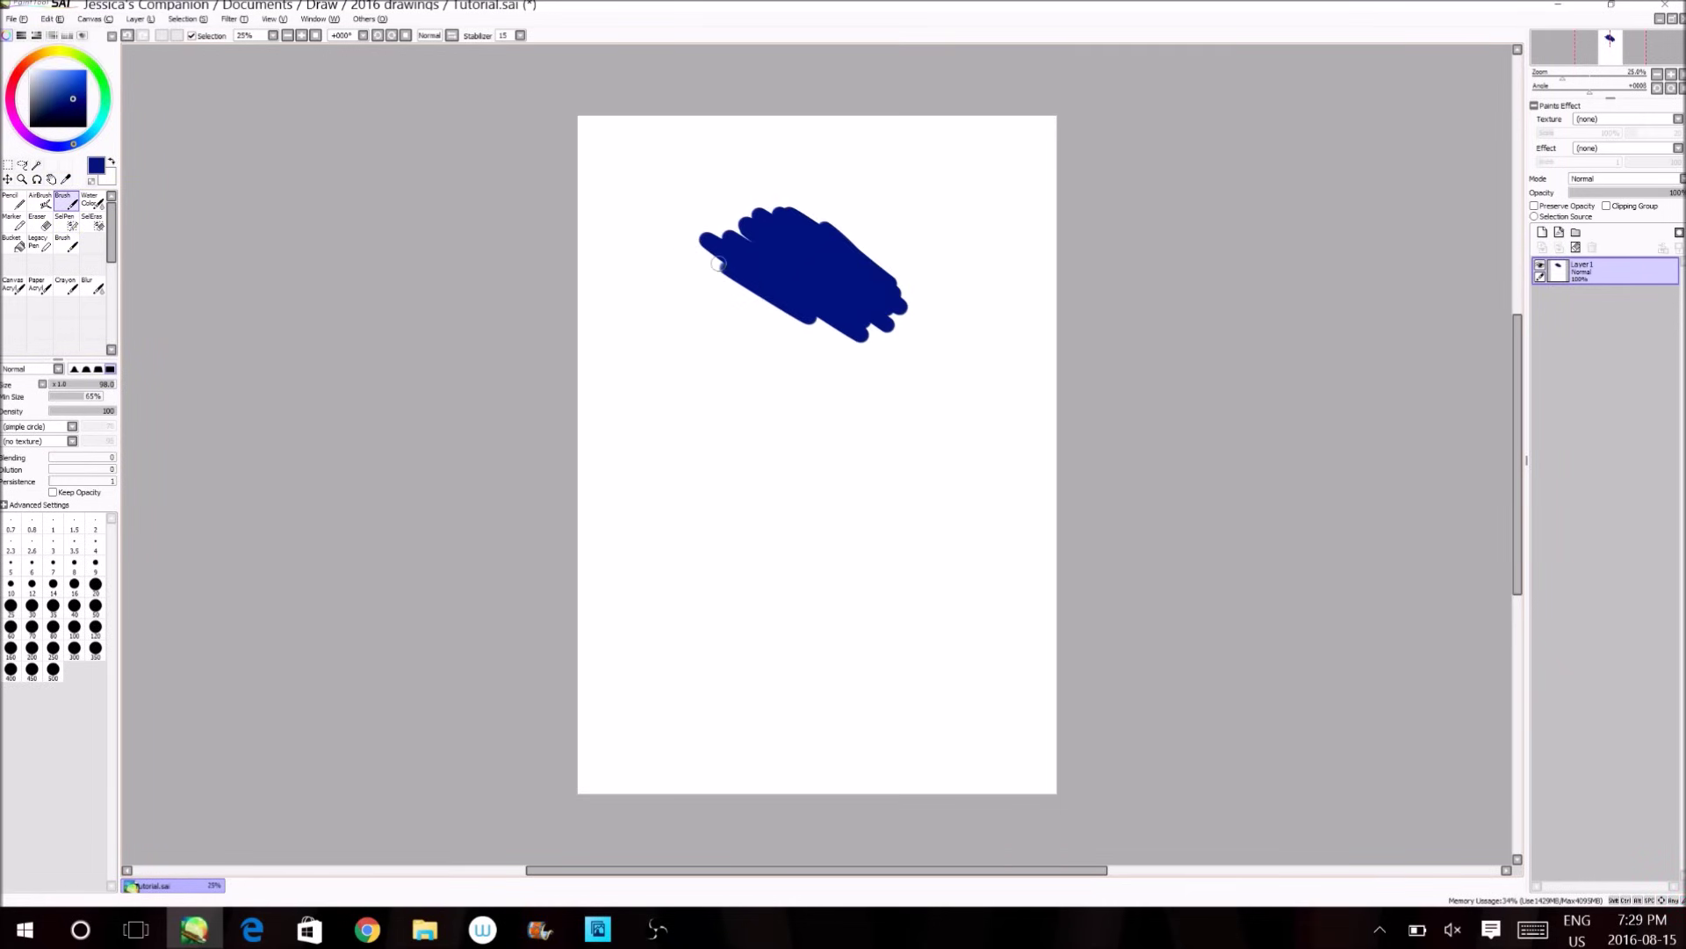
{"action": "left_click", "coordinate": [65, 220]}
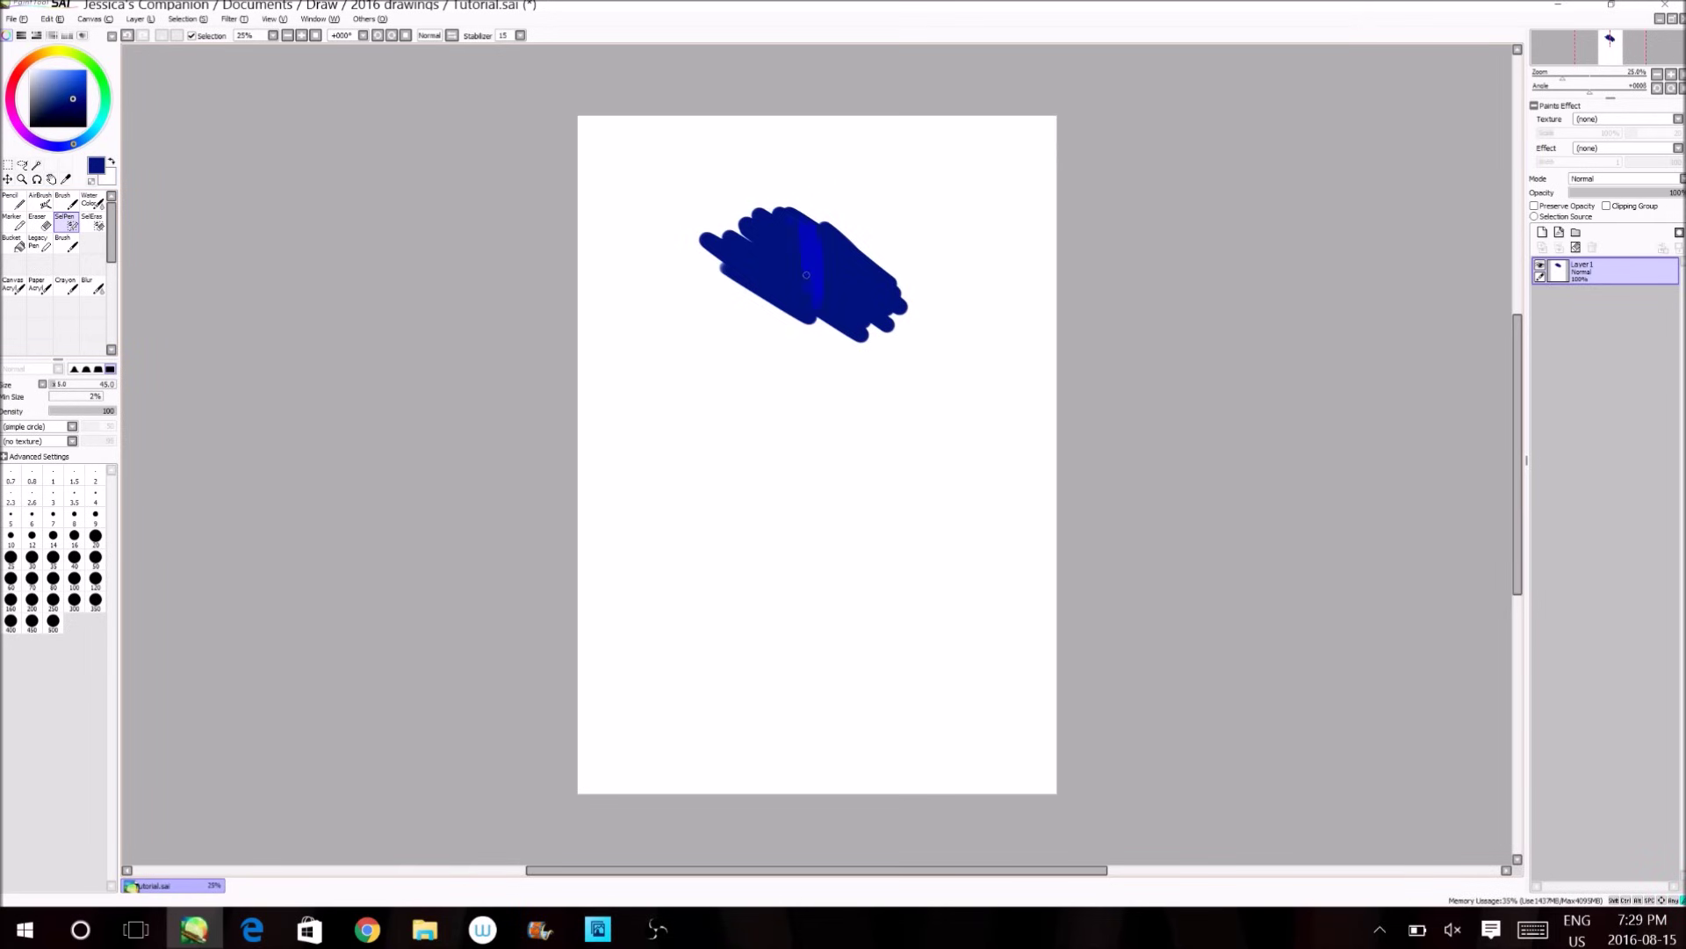
{"action": "left_click_drag", "start_coordinate": [777, 227], "coordinate": [772, 258]}
Move the selected zigzag piece below the blue patch with the Move tool, and undo the move.
{"action": "left_click", "coordinate": [8, 178]}
{"action": "mouse_move", "coordinate": [795, 259]}
{"action": "left_mouse_down"}
{"action": "mouse_move", "coordinate": [729, 261]}
{"action": "mouse_move", "coordinate": [774, 386]}
{"action": "left_mouse_up"}
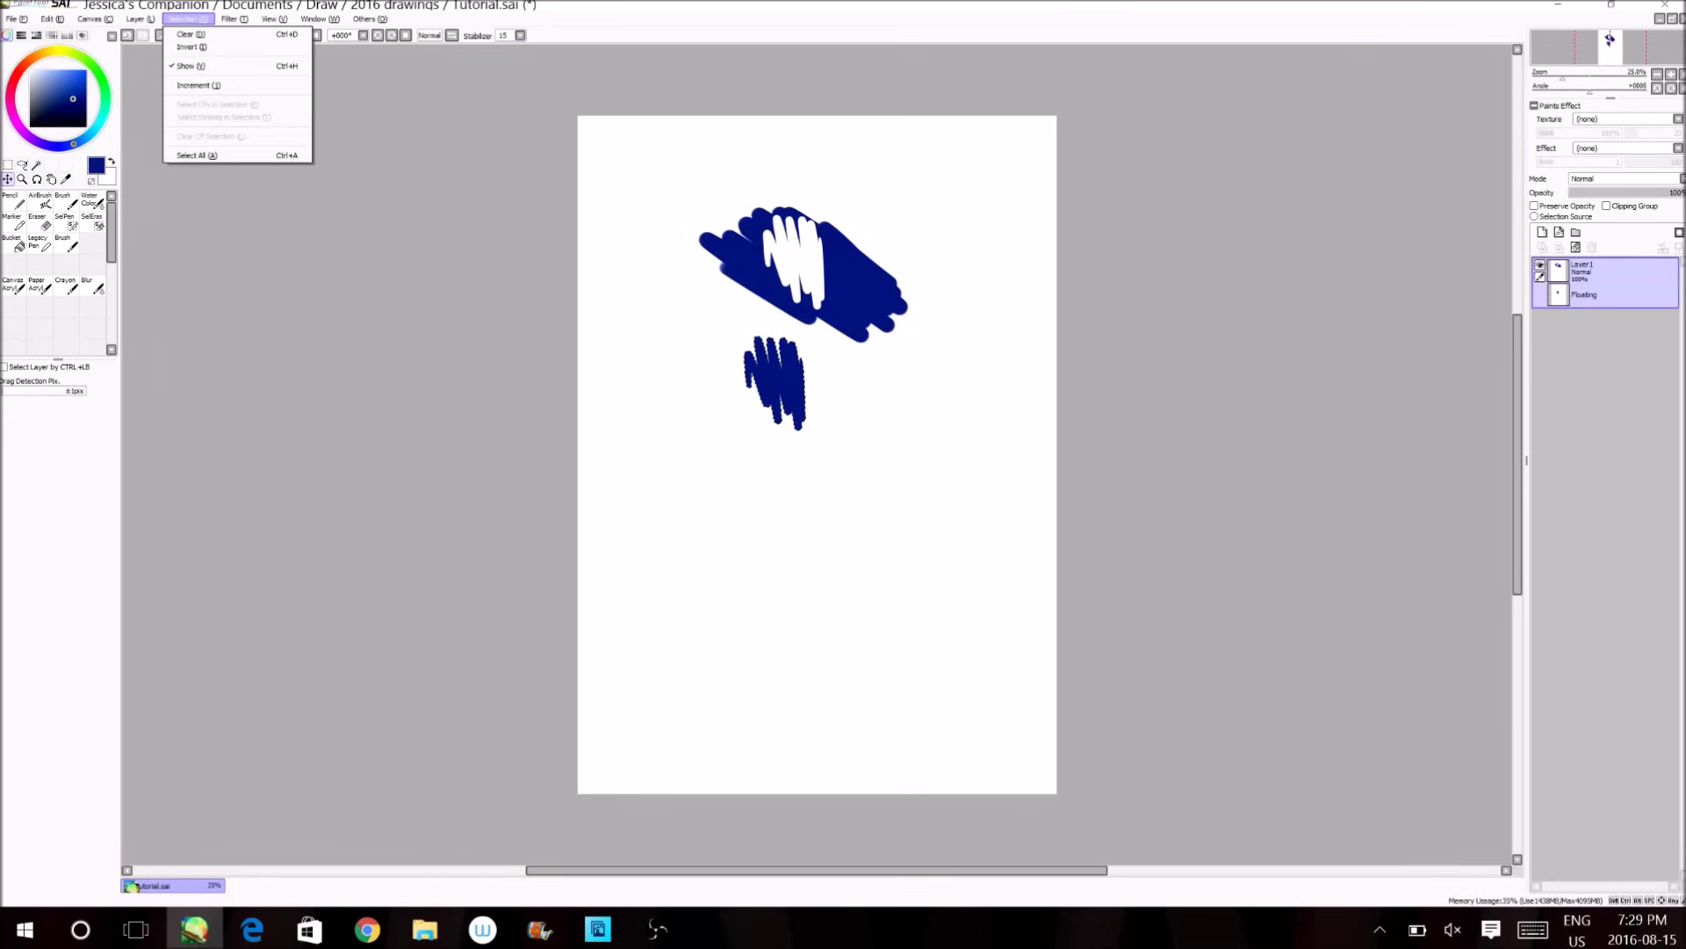
{"action": "key", "text": "ctrl+z"}
{"action": "key", "text": "ctrl+z"}
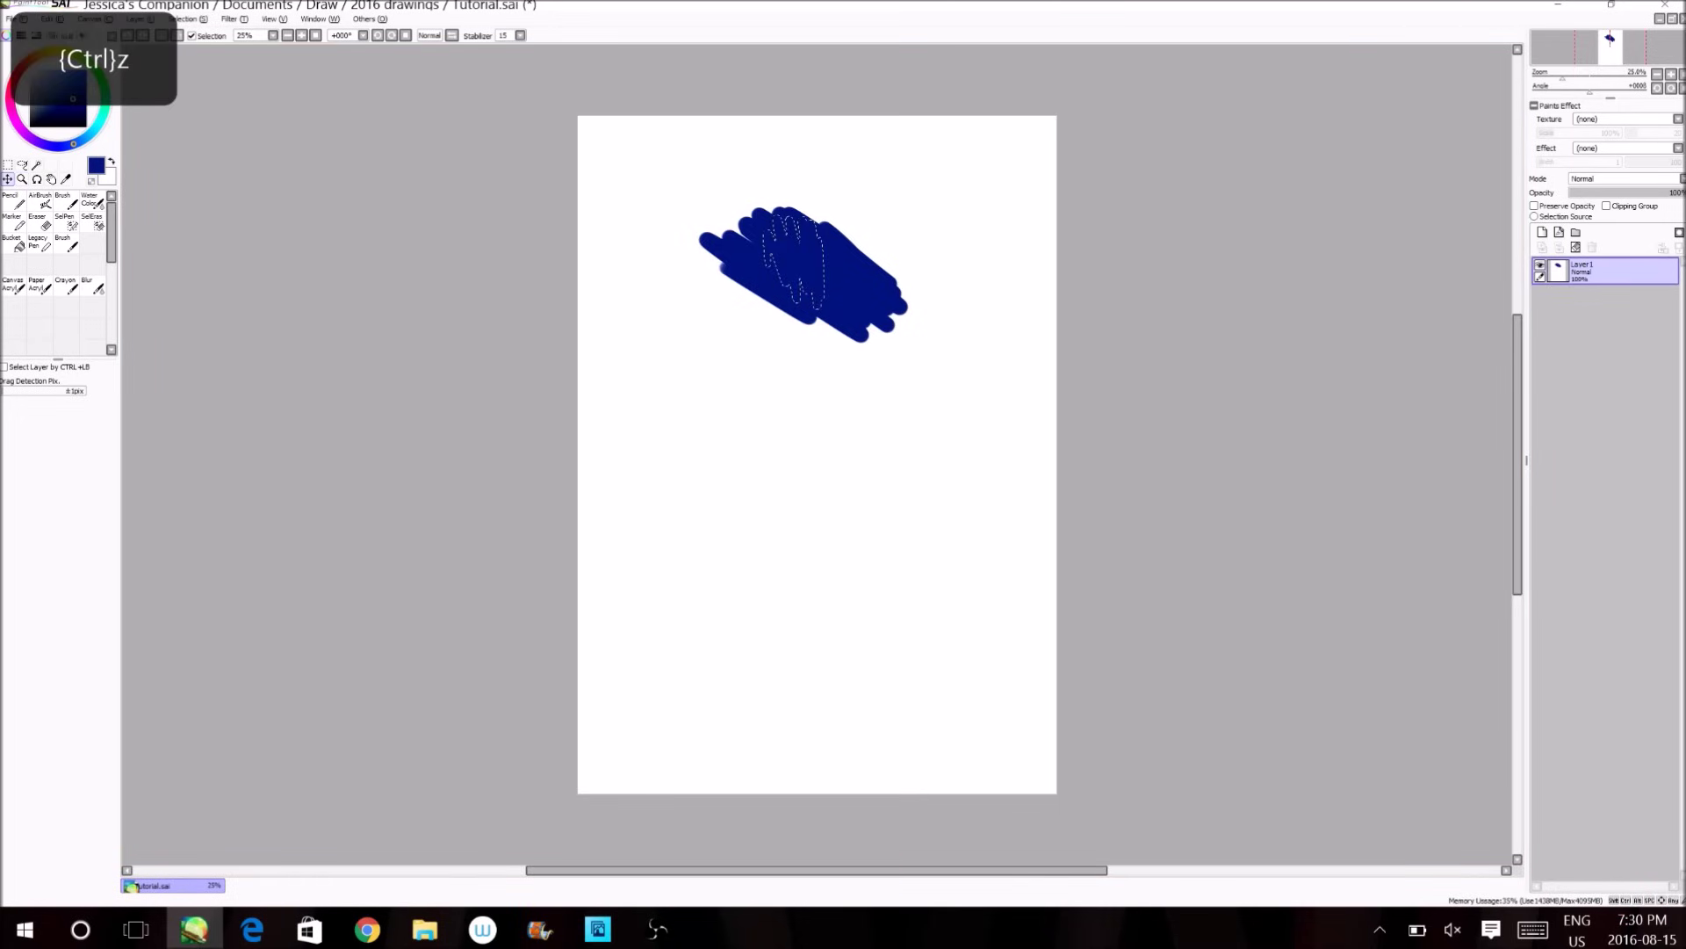
Delete the selected zigzag area from the blue patch, clear the selection, and clear Layer1.
{"action": "key", "text": "ctrl+z"}
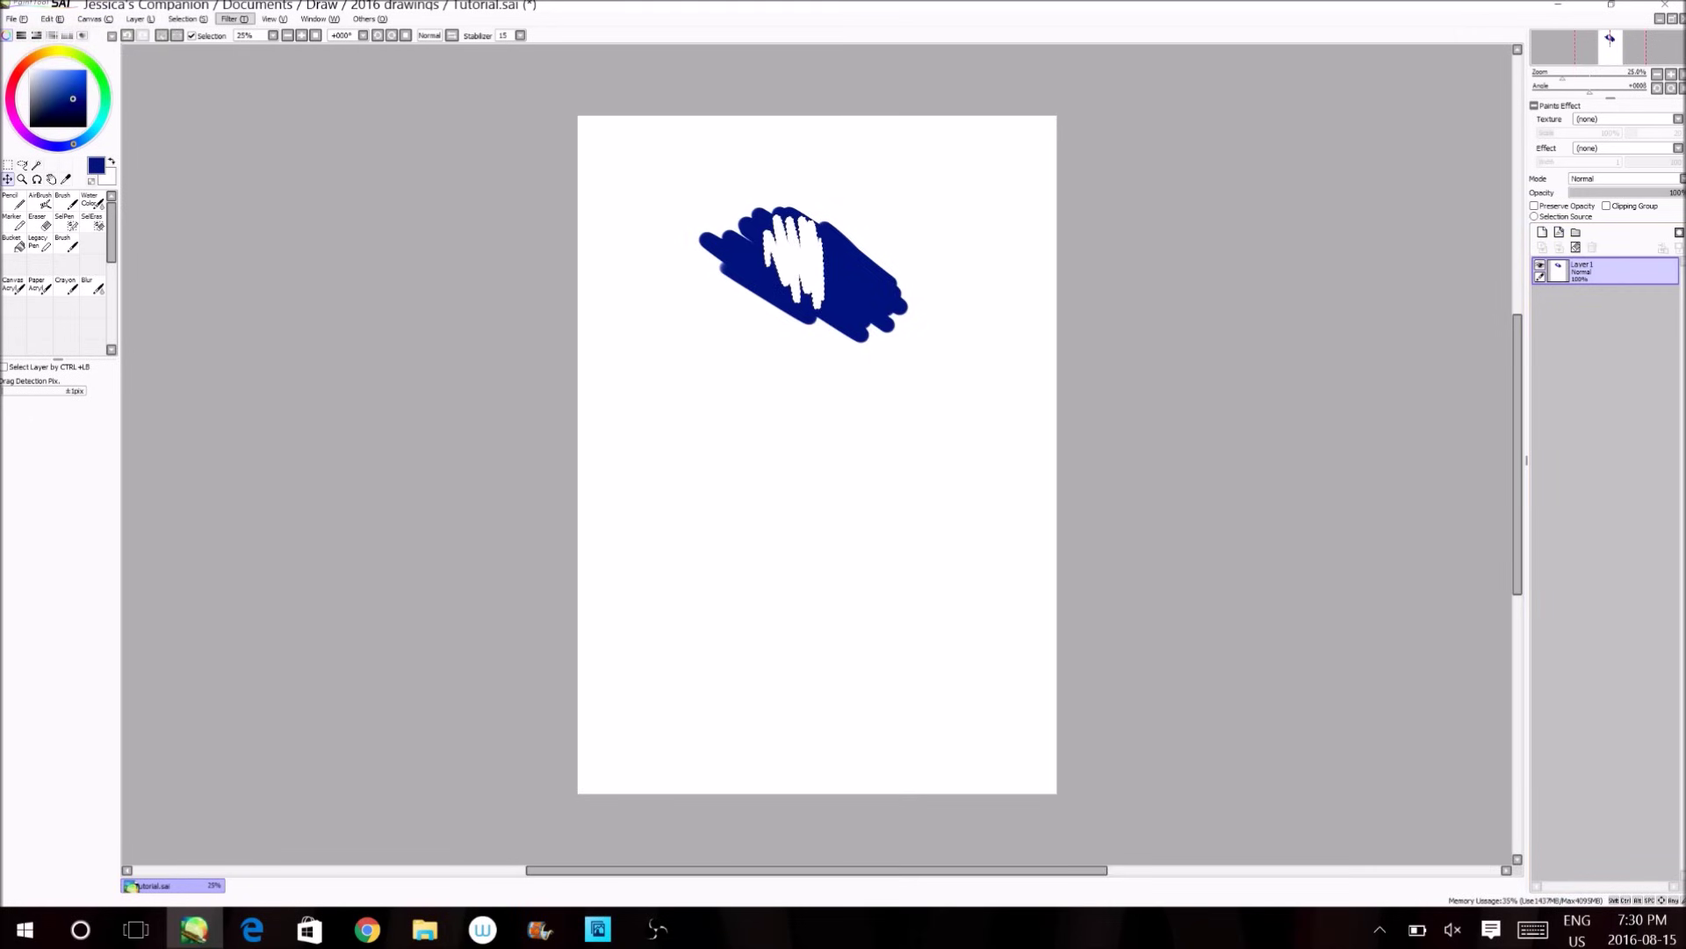
{"action": "left_click", "coordinate": [187, 19]}
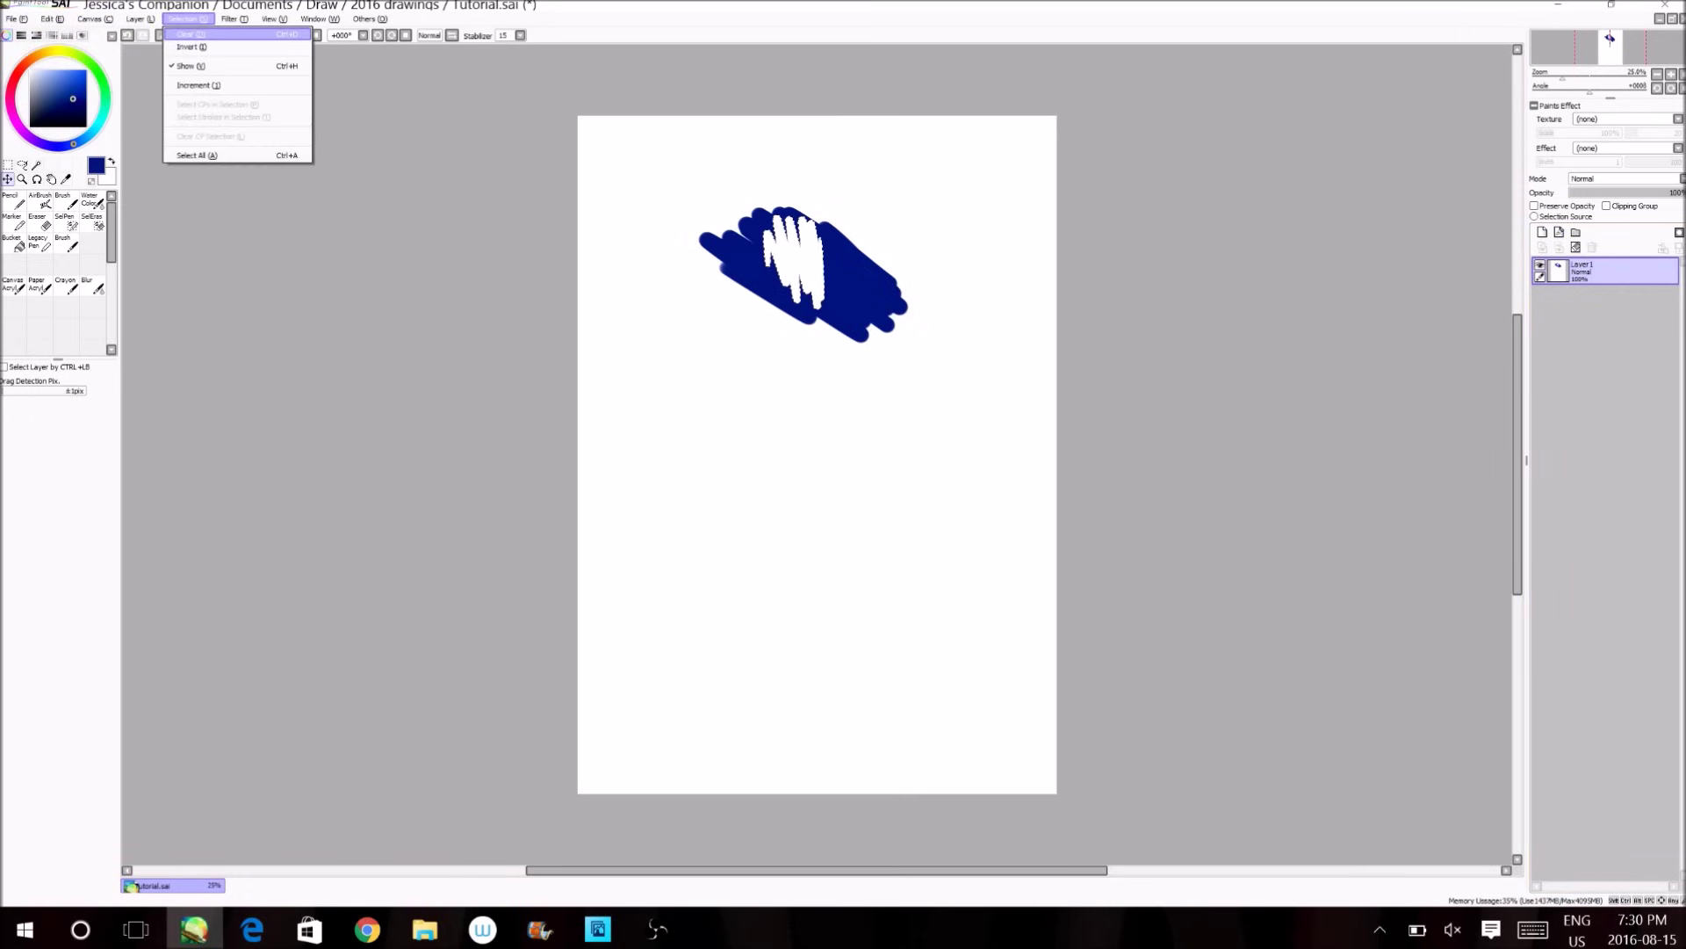
{"action": "left_click", "coordinate": [188, 33]}
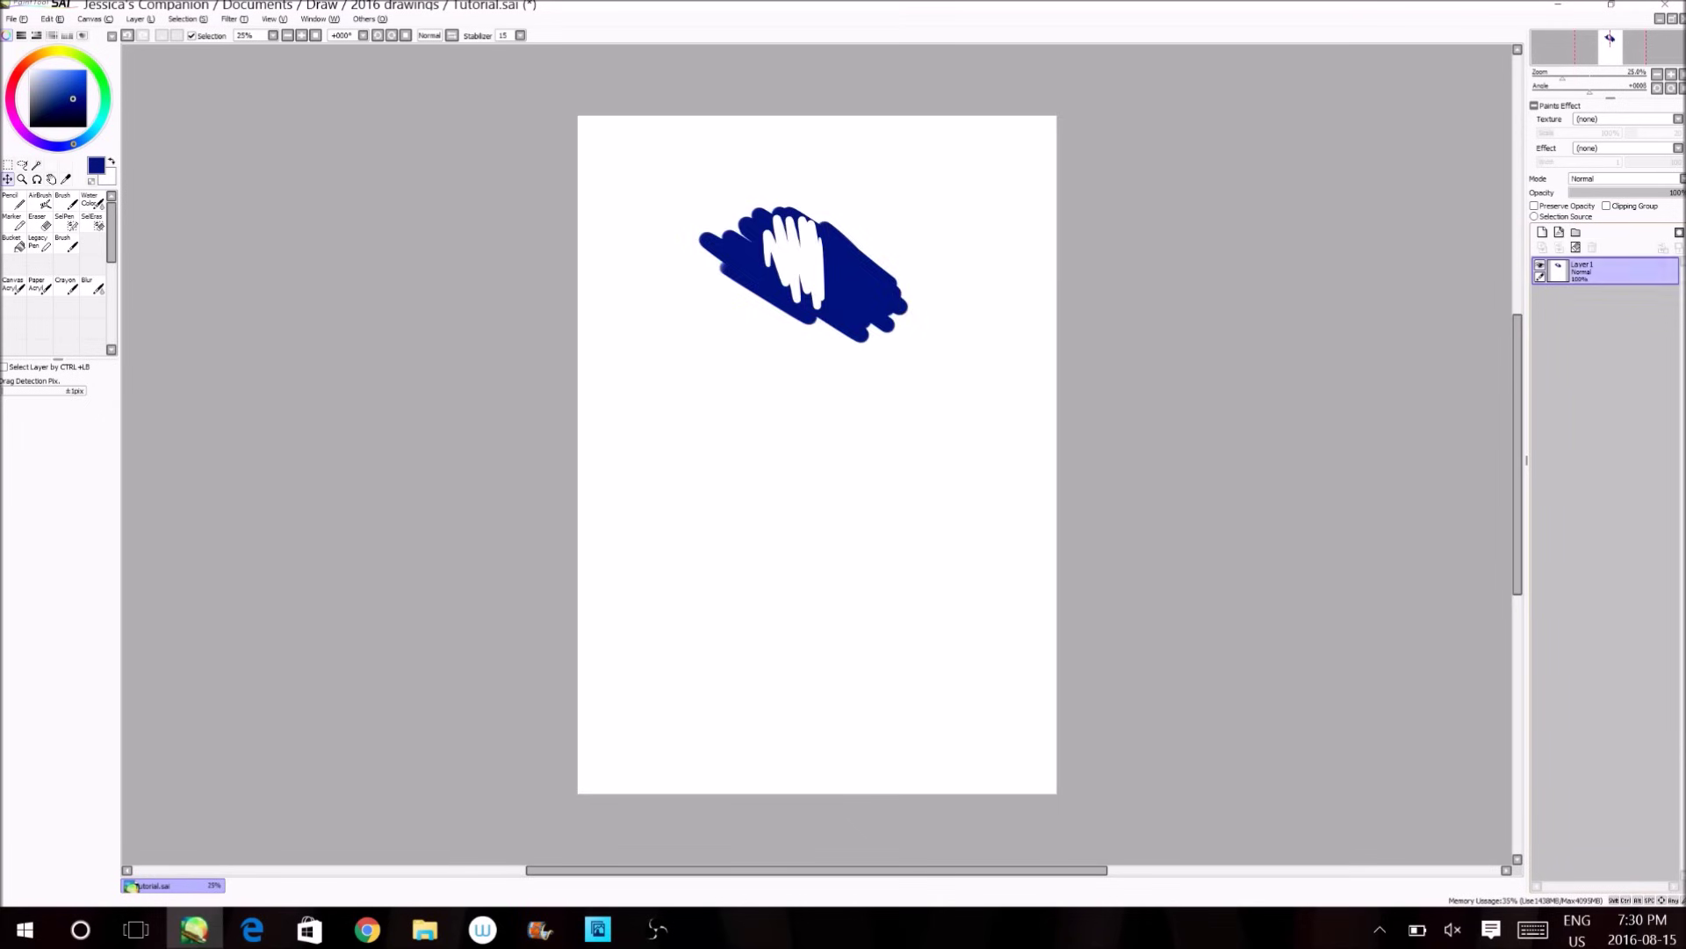
{"action": "left_click", "coordinate": [1575, 248]}
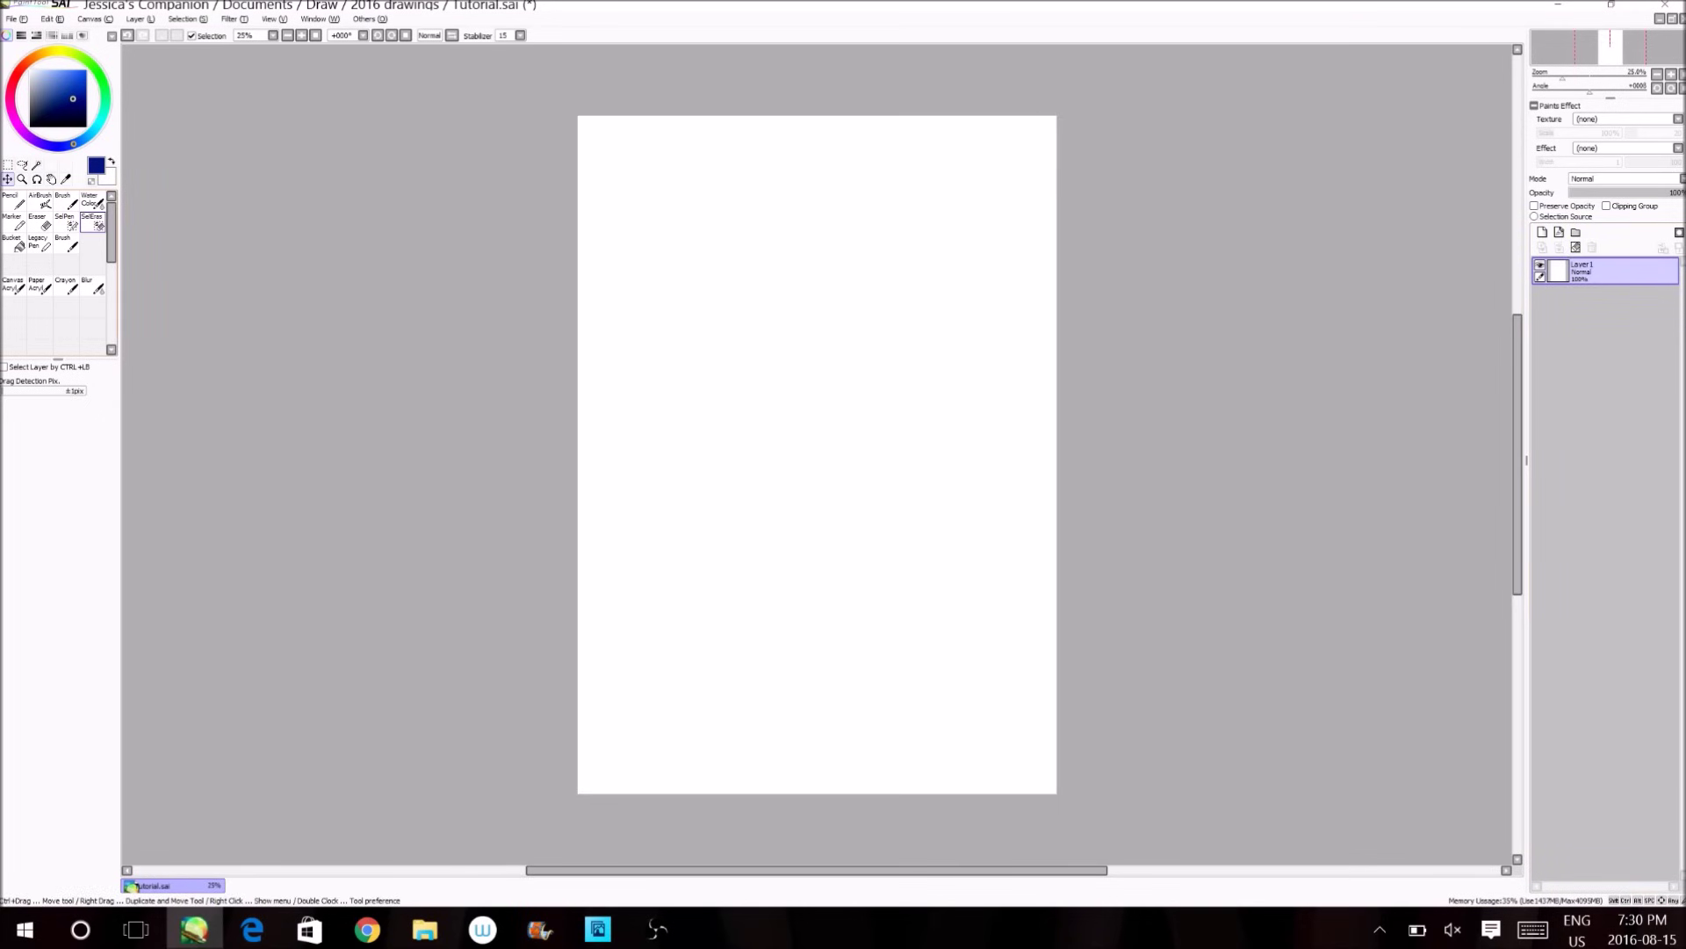
Draw a selection stroke with the SelPen tool, erase parts of it with the SelEras tool, and undo both.
{"action": "left_click", "coordinate": [92, 220]}
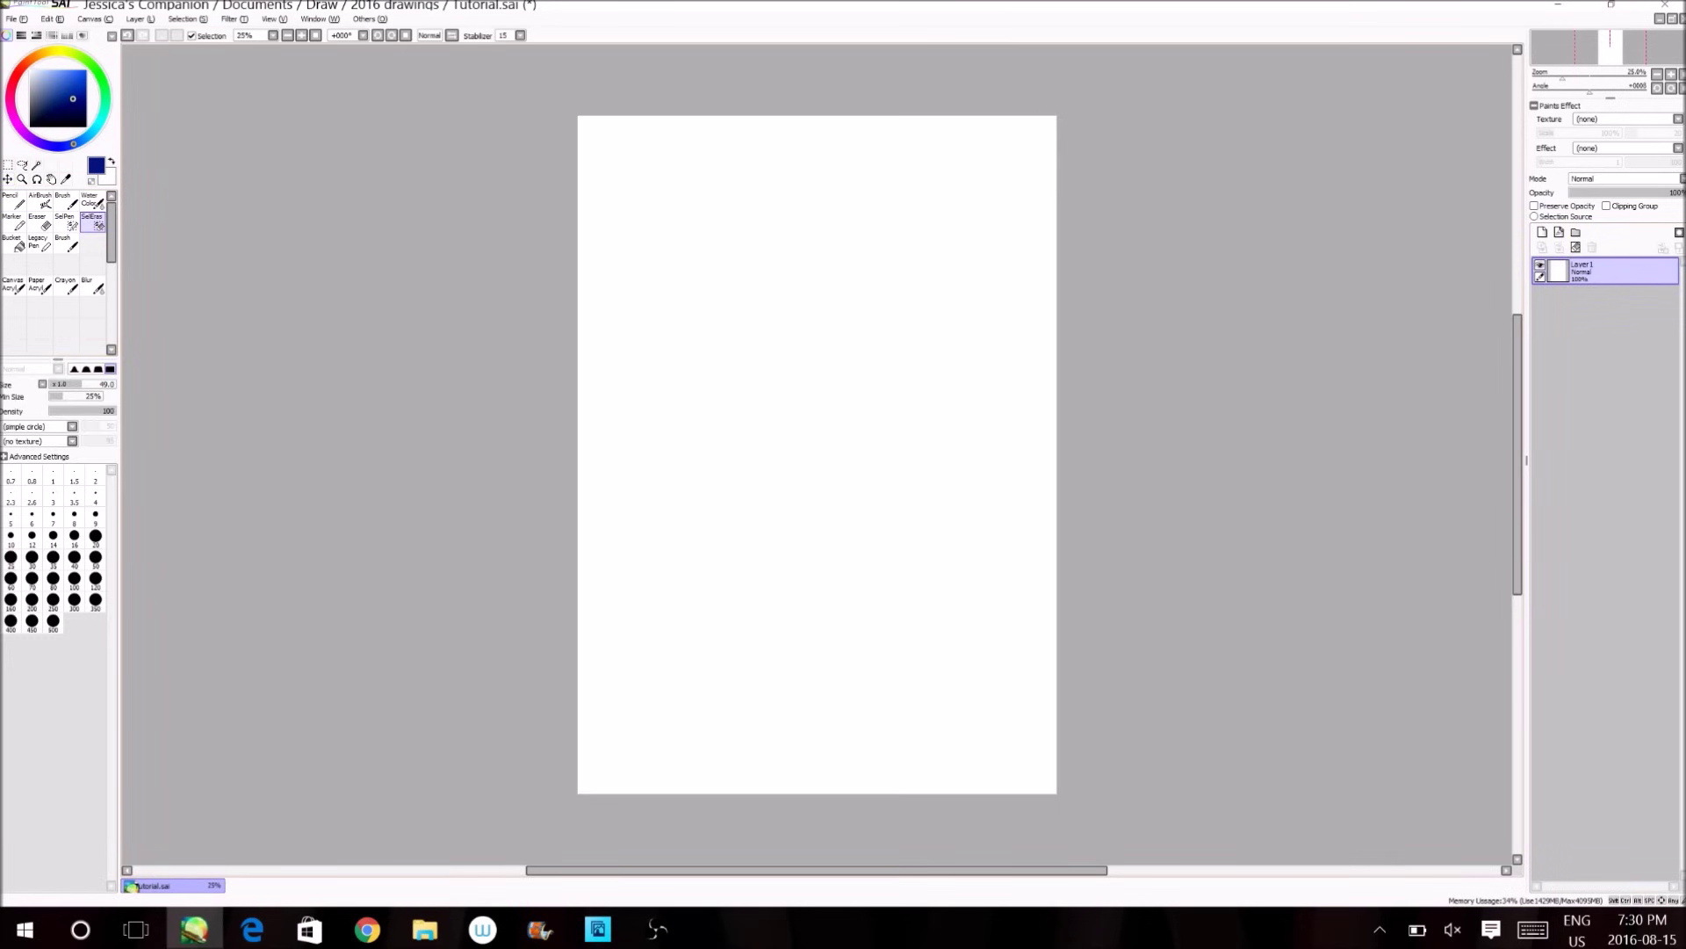
{"action": "left_click", "coordinate": [66, 221]}
{"action": "mouse_move", "coordinate": [787, 256]}
{"action": "left_mouse_down"}
{"action": "mouse_move", "coordinate": [742, 232]}
{"action": "mouse_move", "coordinate": [810, 361]}
{"action": "mouse_move", "coordinate": [819, 473]}
{"action": "left_mouse_up"}
{"action": "left_click", "coordinate": [92, 220]}
{"action": "mouse_move", "coordinate": [657, 309]}
{"action": "left_mouse_down"}
{"action": "mouse_move", "coordinate": [760, 350]}
{"action": "mouse_move", "coordinate": [734, 260]}
{"action": "left_mouse_up"}
{"action": "key", "text": "ctrl+z"}
{"action": "key", "text": "ctrl+z"}
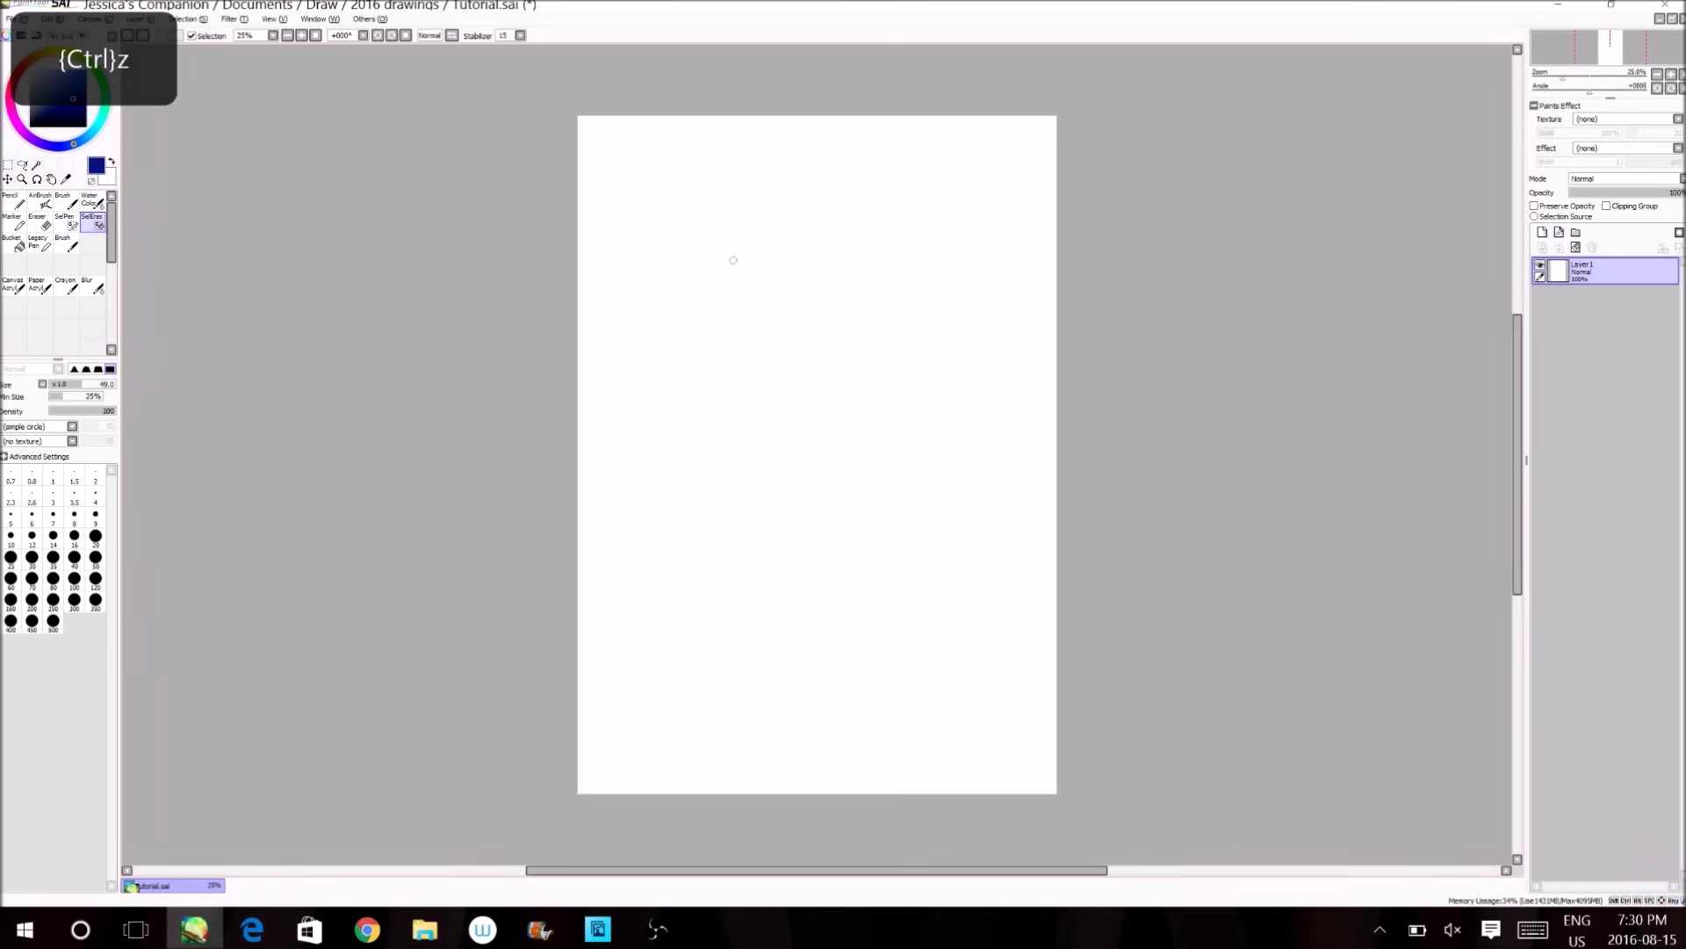
Fill the whole of Layer1 with dark blue using the Bucket tool, and clear the layer.
{"action": "left_click", "coordinate": [13, 244]}
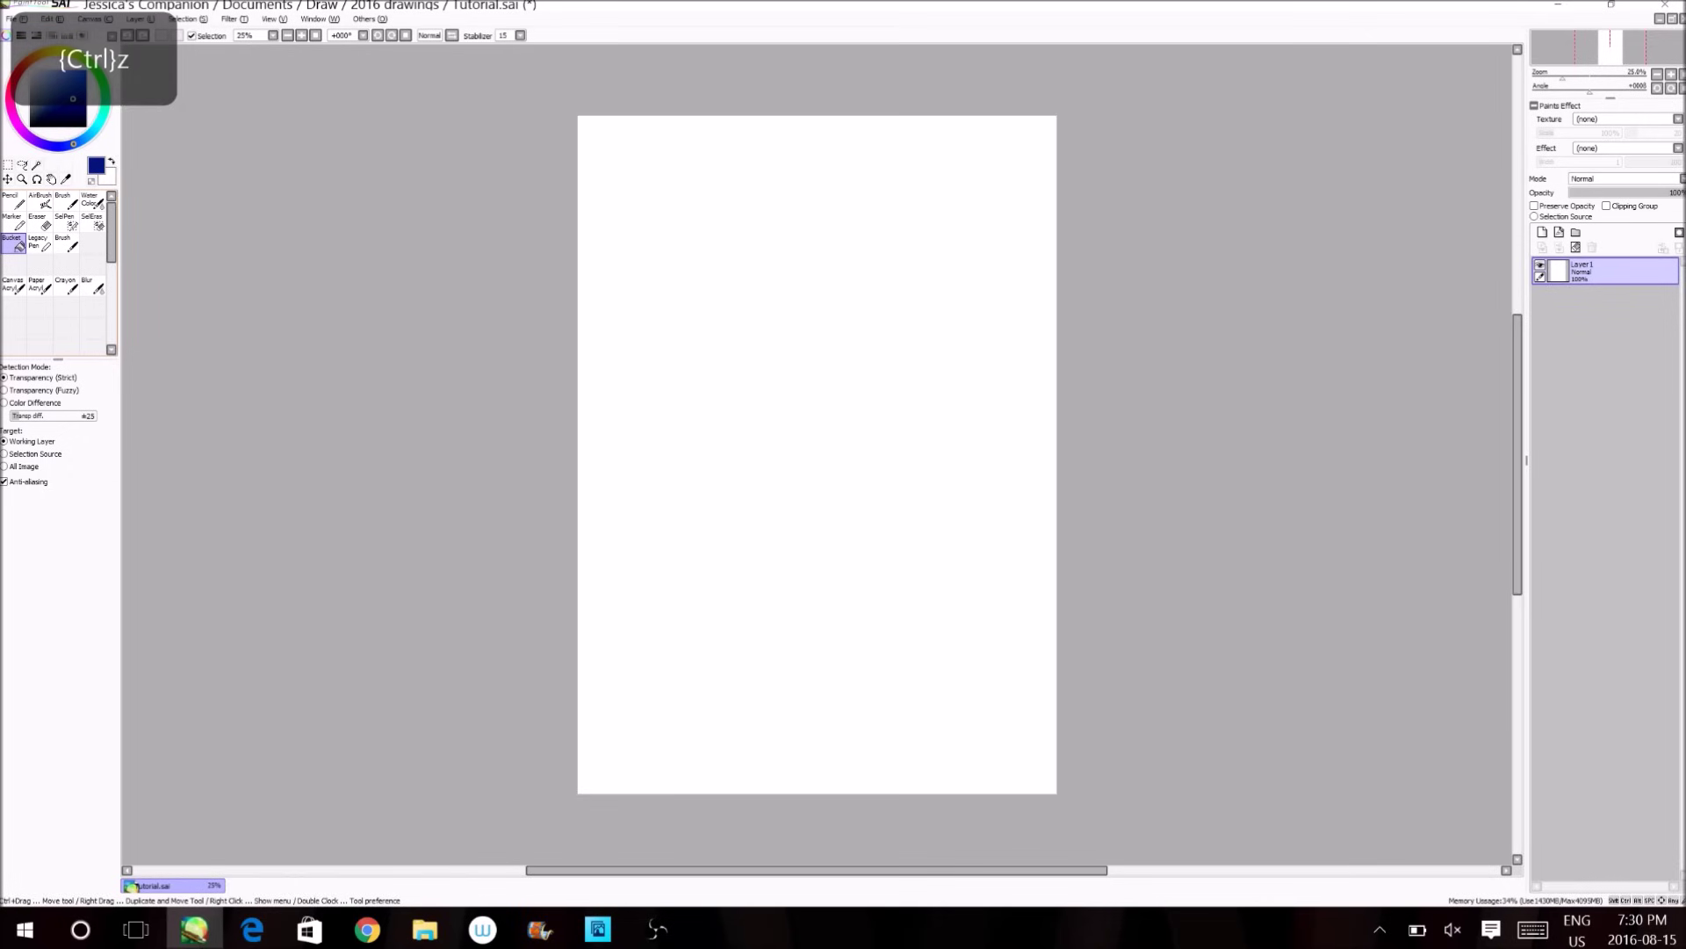
{"action": "left_click", "coordinate": [816, 454]}
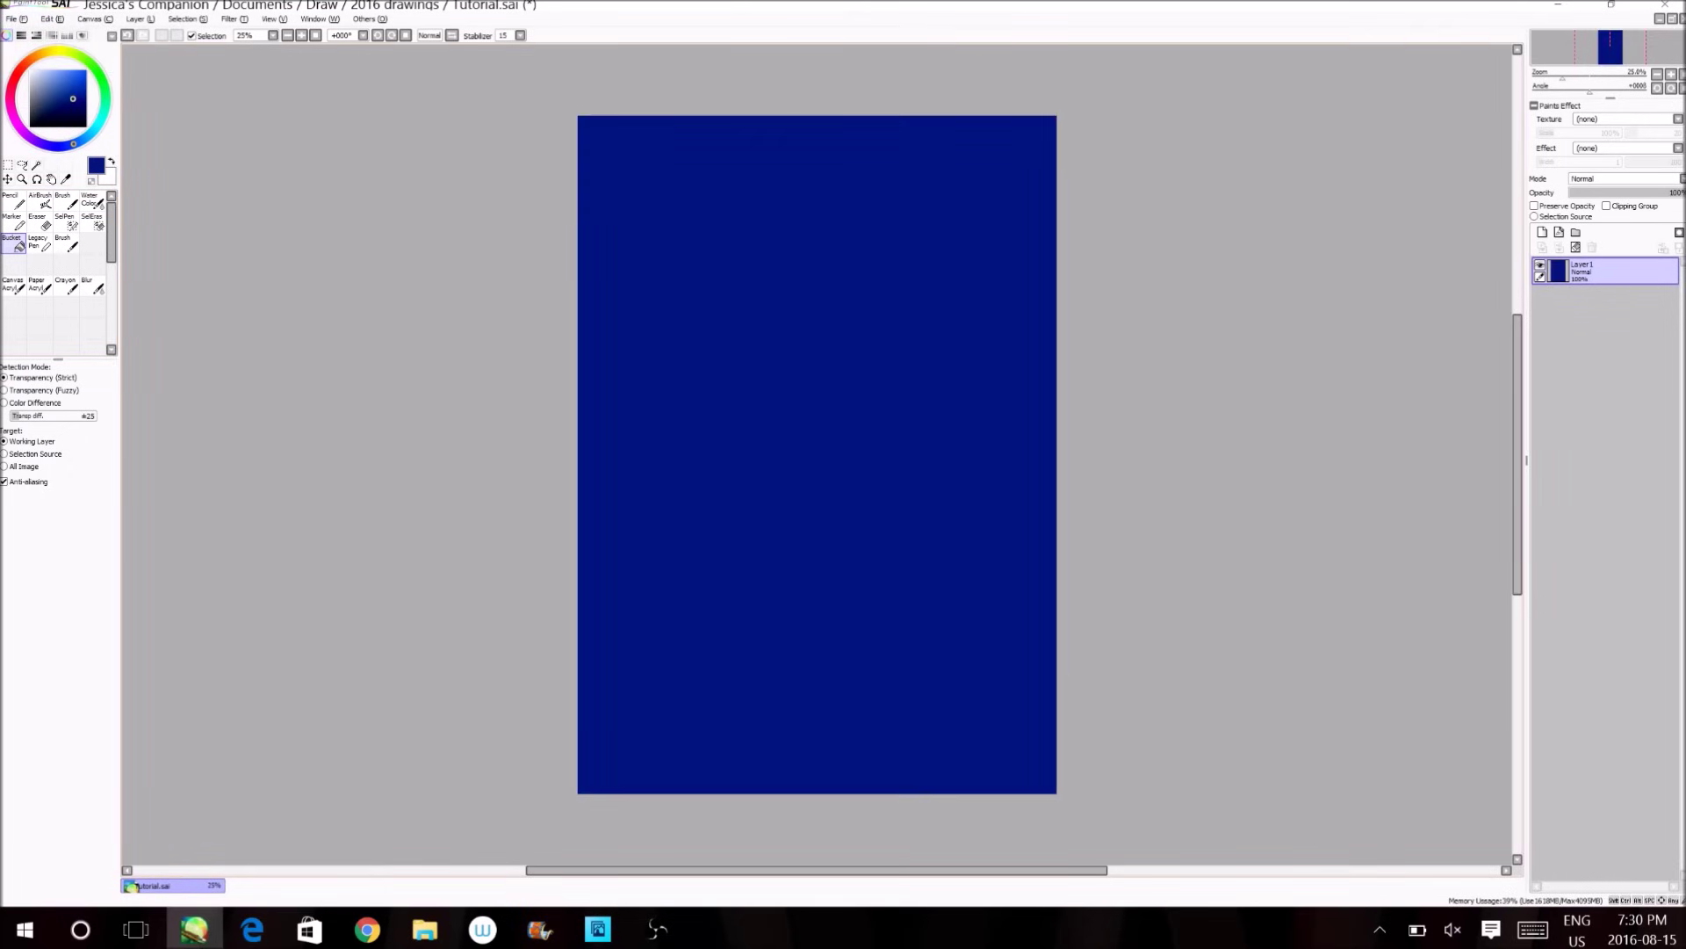
{"action": "left_click", "coordinate": [1576, 247]}
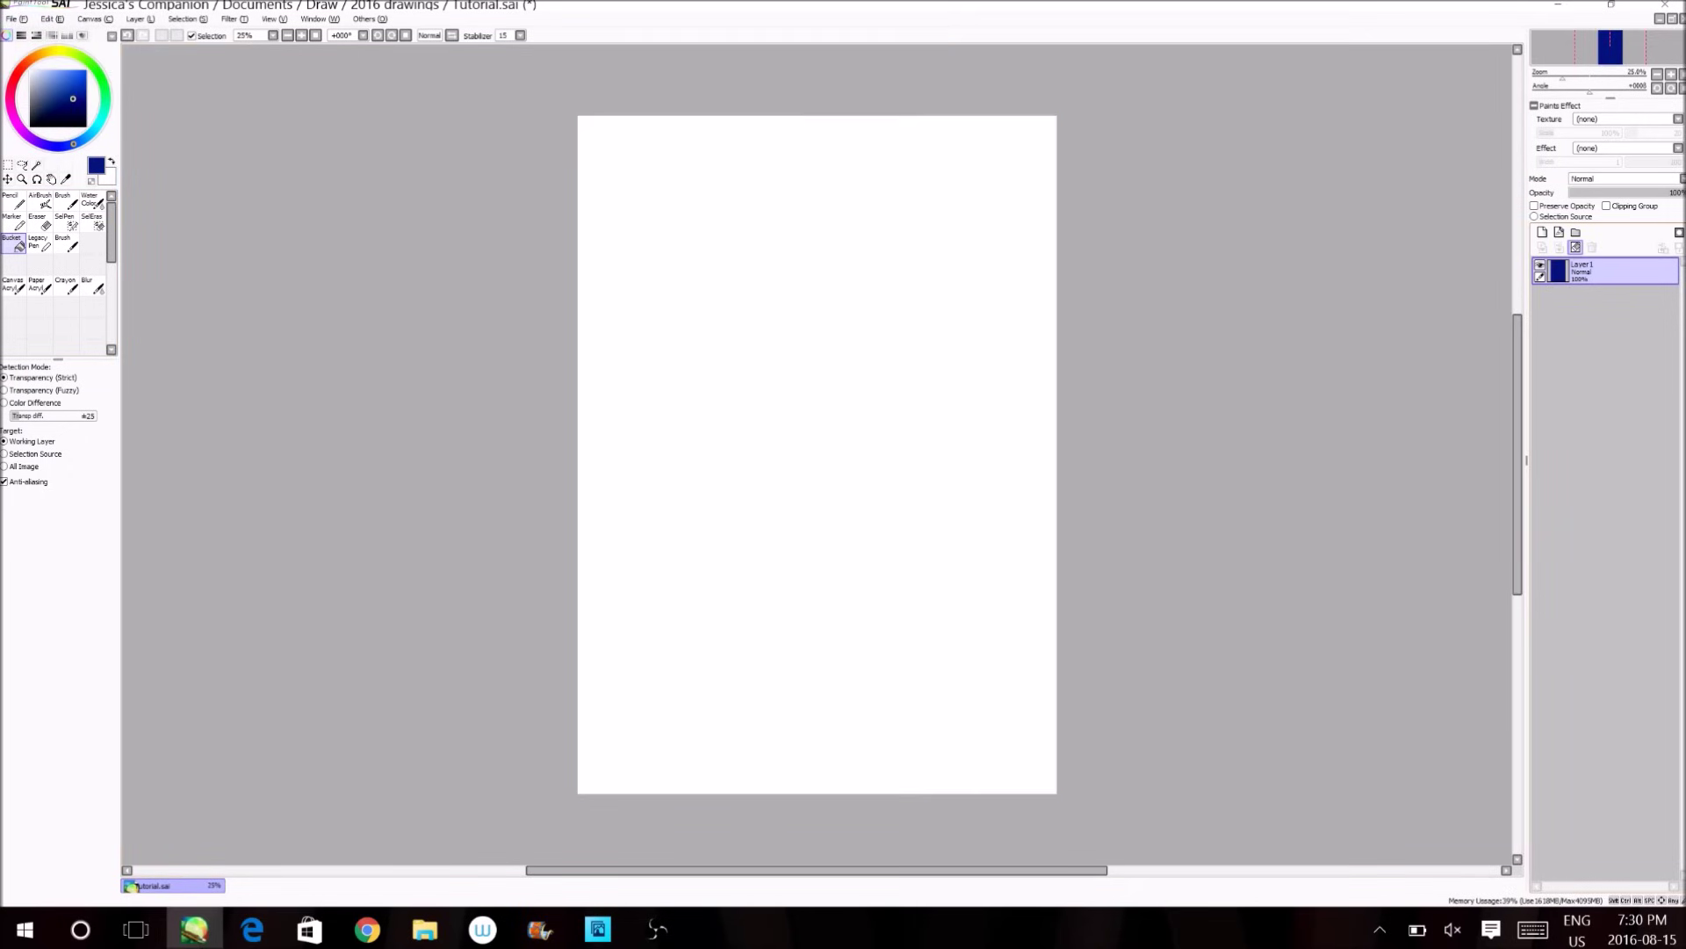
Draw a stroke with the Legacy Pen at an increased brush size, and undo it.
{"action": "left_click", "coordinate": [39, 242]}
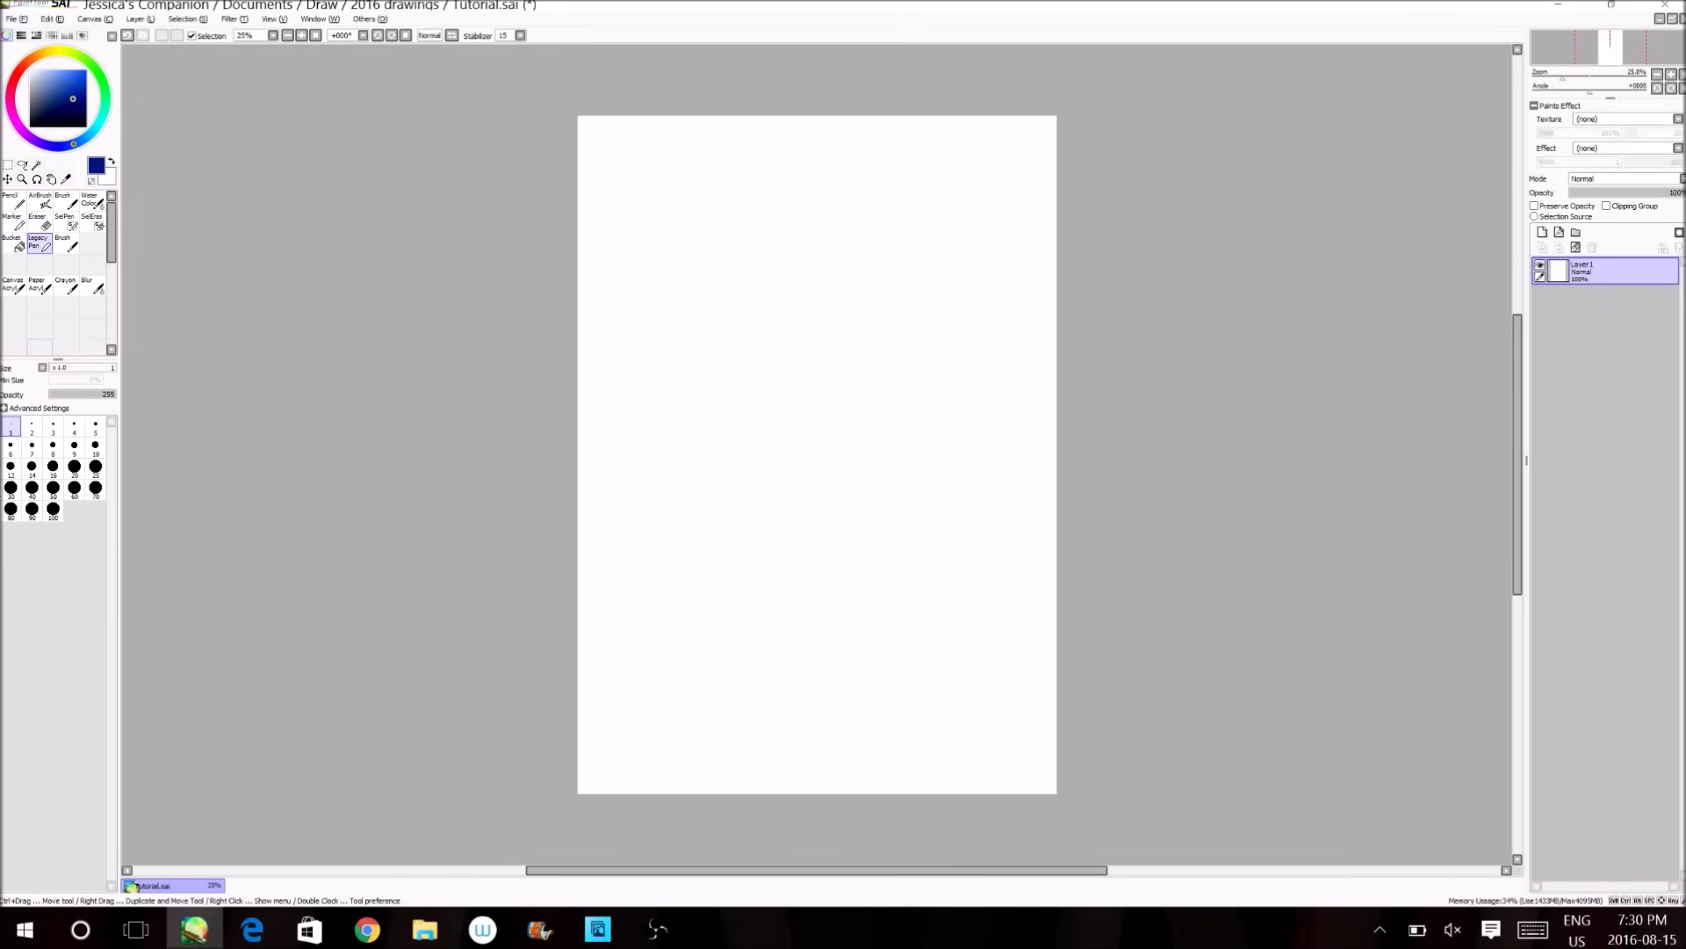
{"action": "left_click_drag", "start_coordinate": [53, 367], "coordinate": [103, 367]}
{"action": "mouse_move", "coordinate": [805, 343]}
{"action": "left_mouse_down"}
{"action": "mouse_move", "coordinate": [686, 332]}
{"action": "mouse_move", "coordinate": [627, 259]}
{"action": "left_mouse_up"}
{"action": "key", "text": "ctrl+z"}
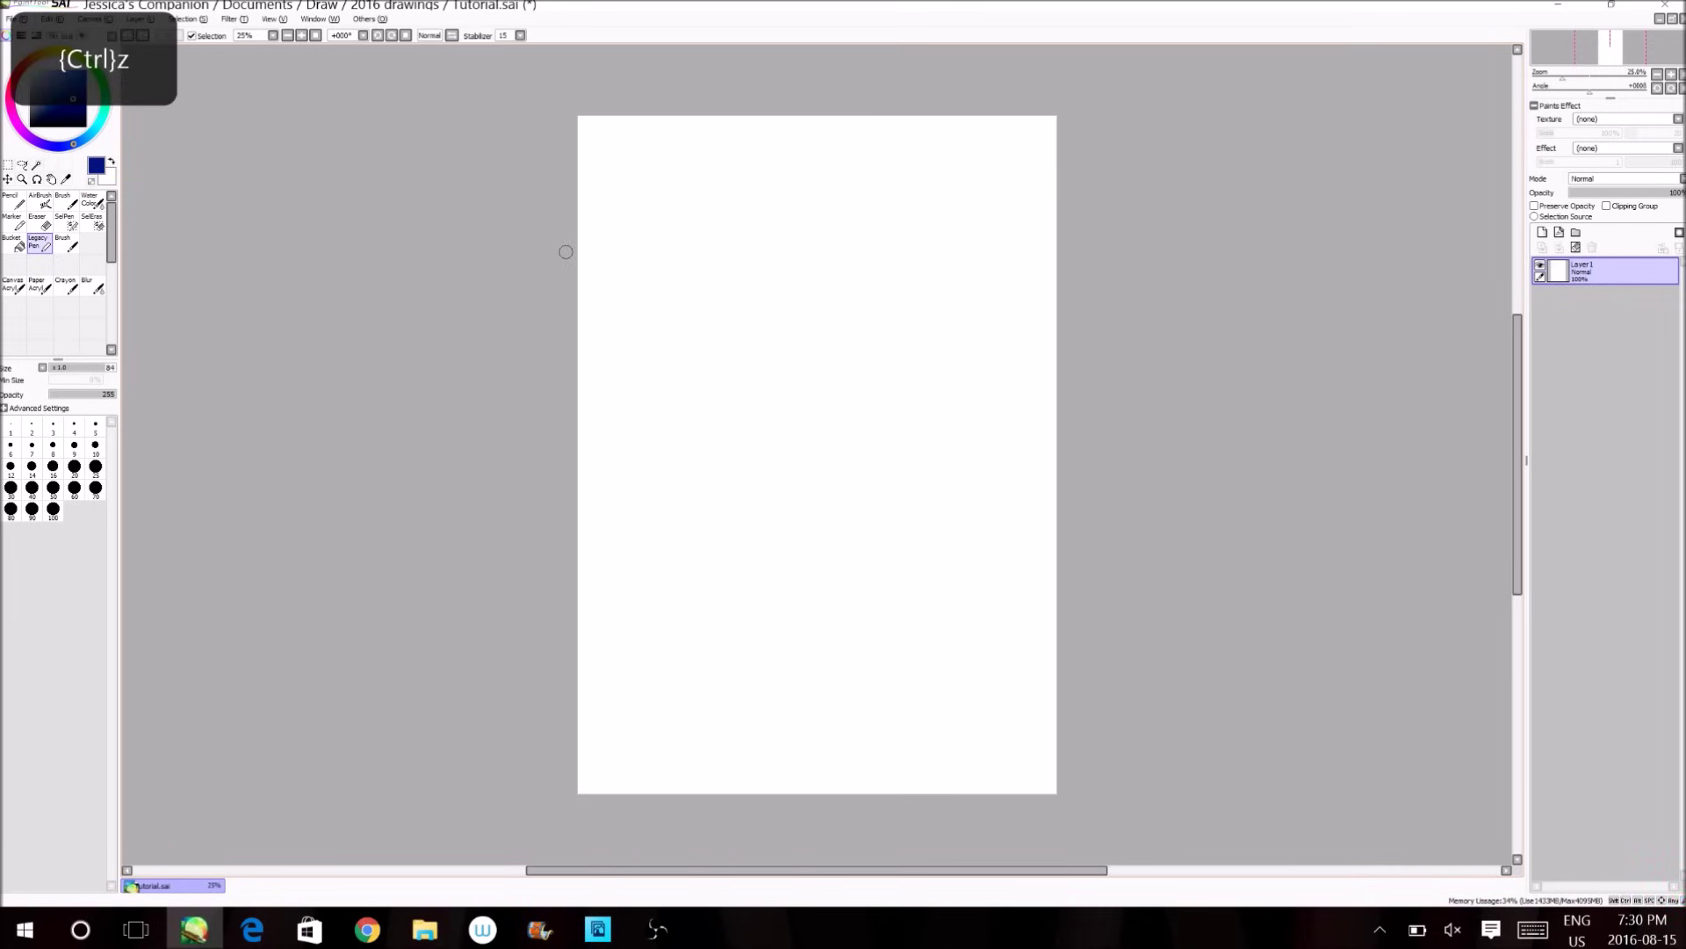
Draw a thick dark blue curling stroke with the Legacy Pen at 1600% zoom to show its pixelated edges.
{"action": "key", "text": "ctrl+space"}
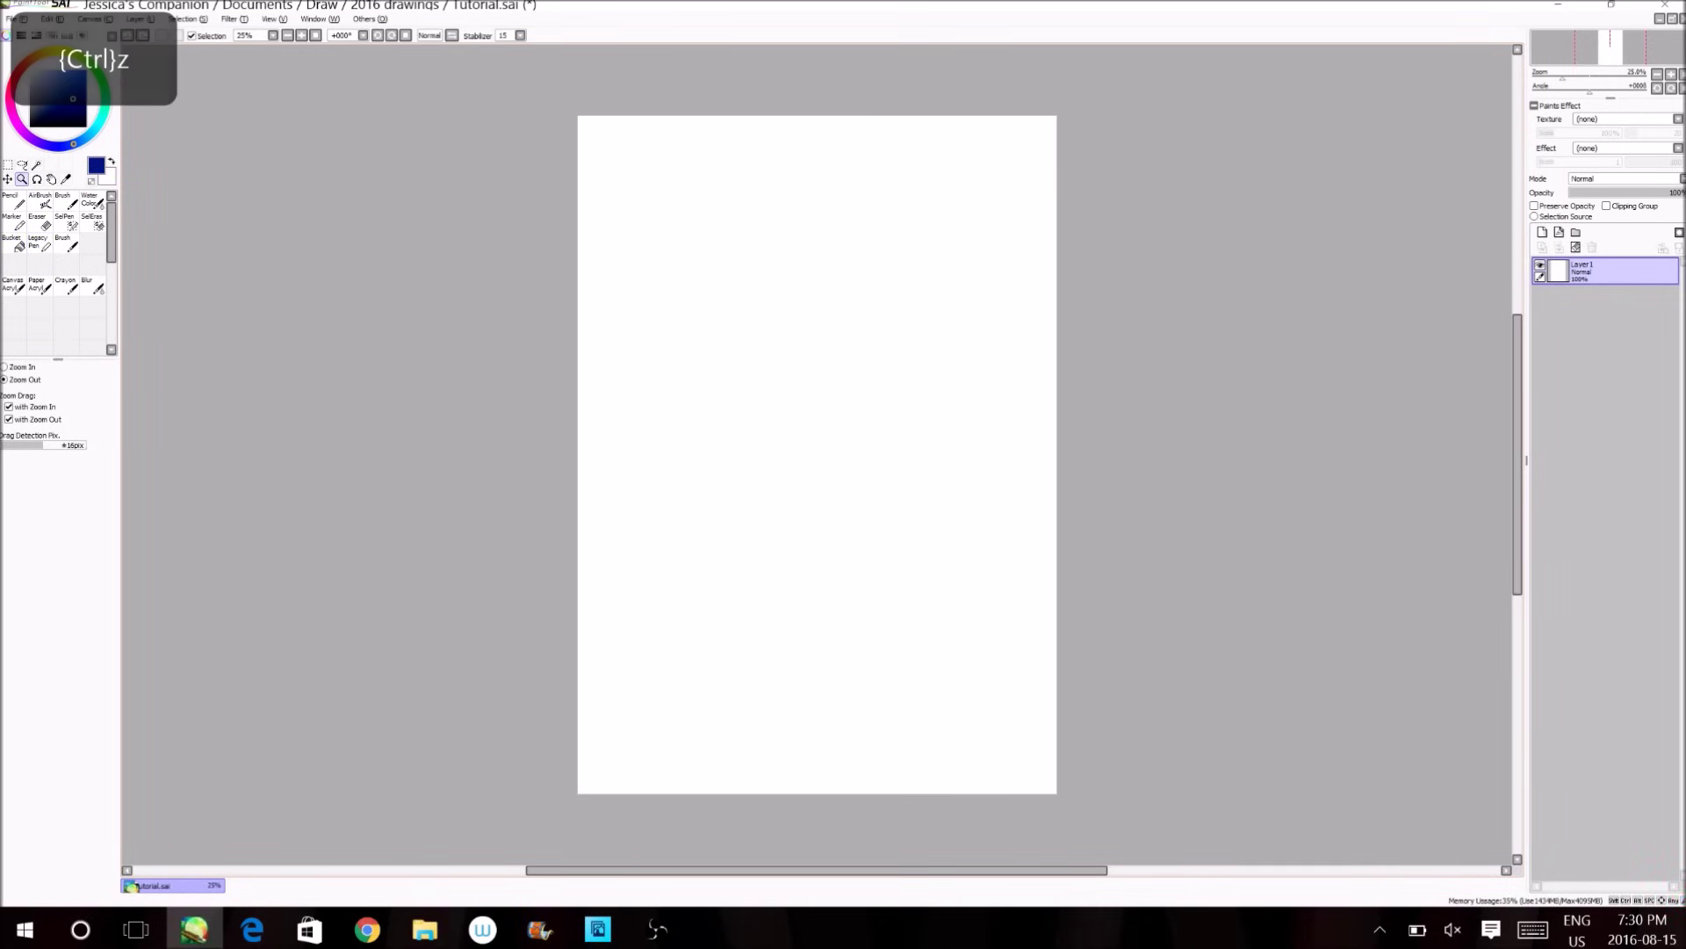
{"action": "left_click", "coordinate": [682, 316]}
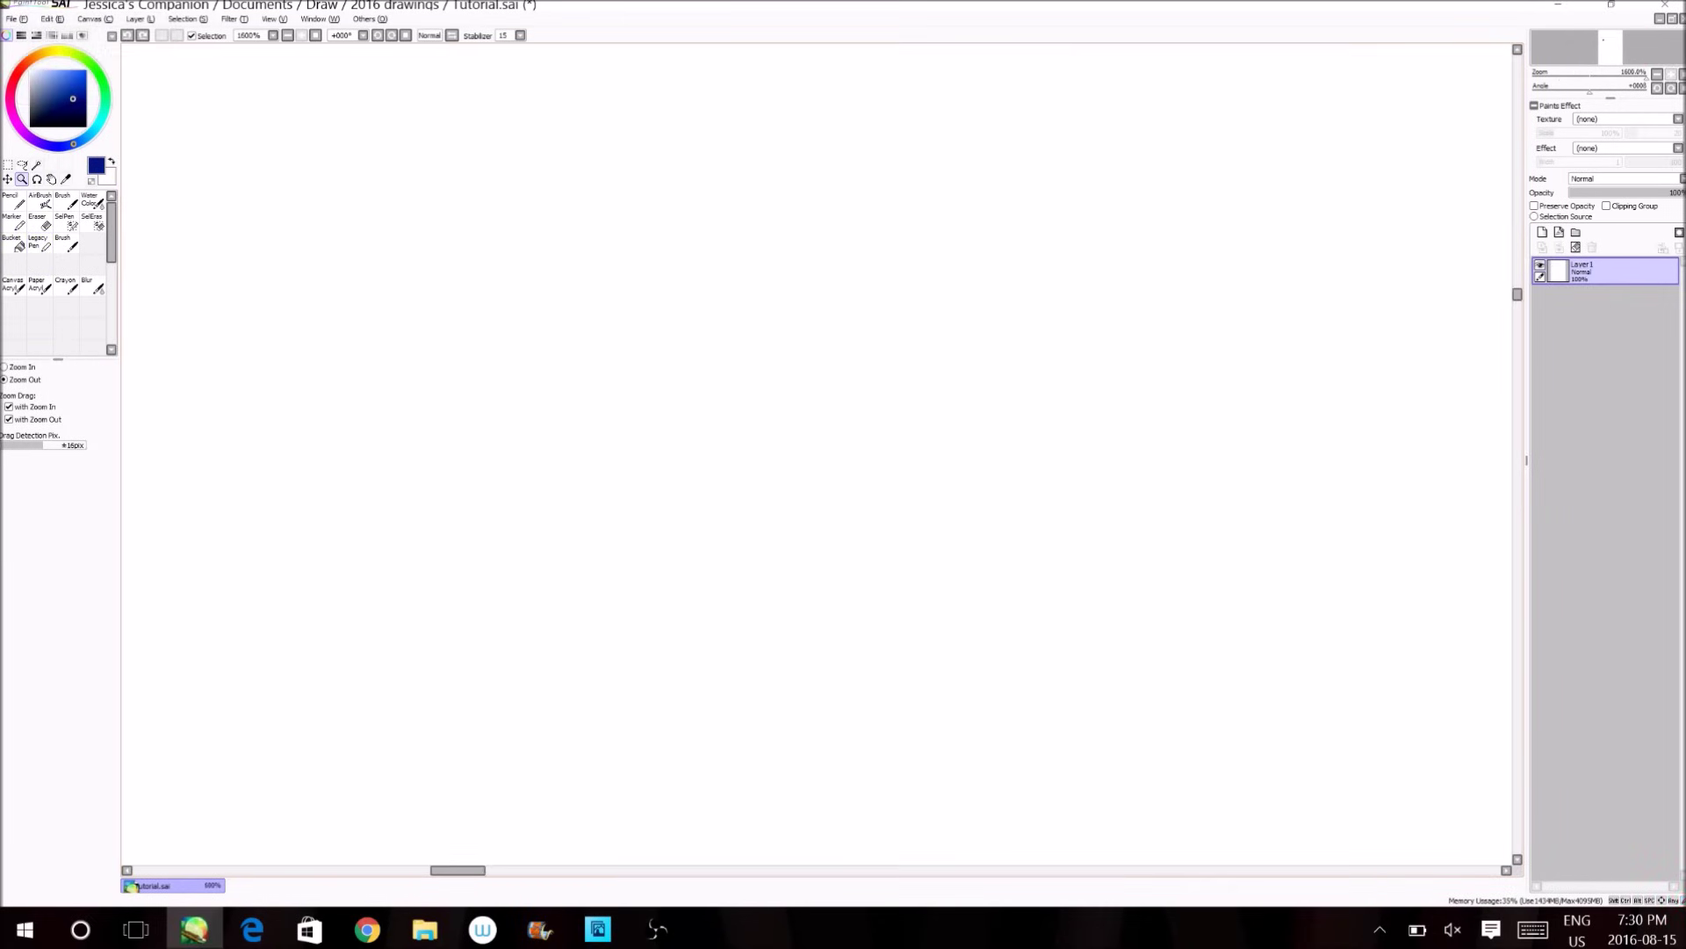
{"action": "left_click", "coordinate": [39, 242]}
{"action": "key", "text": "bracketleft"}
{"action": "key", "text": "bracketleft"}
{"action": "key", "text": "bracketleft"}
{"action": "key", "text": "bracketleft"}
{"action": "key", "text": "bracketleft"}
{"action": "key", "text": "bracketleft"}
{"action": "key", "text": "bracketleft"}
{"action": "key", "text": "bracketleft"}
{"action": "mouse_move", "coordinate": [696, 341]}
{"action": "left_mouse_down"}
{"action": "mouse_move", "coordinate": [698, 378]}
{"action": "mouse_move", "coordinate": [413, 351]}
{"action": "mouse_move", "coordinate": [1099, 519]}
{"action": "mouse_move", "coordinate": [940, 732]}
{"action": "left_mouse_up"}
Reduce the Legacy Pen to size 1 and draw a thin jagged line inside and beneath the thick curve.
{"action": "key", "text": "bracketleft"}
{"action": "key", "text": "bracketleft"}
{"action": "key", "text": "bracketleft"}
{"action": "key", "text": "bracketleft"}
{"action": "key", "text": "bracketleft"}
{"action": "key", "text": "bracketleft"}
{"action": "key", "text": "bracketleft"}
{"action": "key", "text": "bracketleft"}
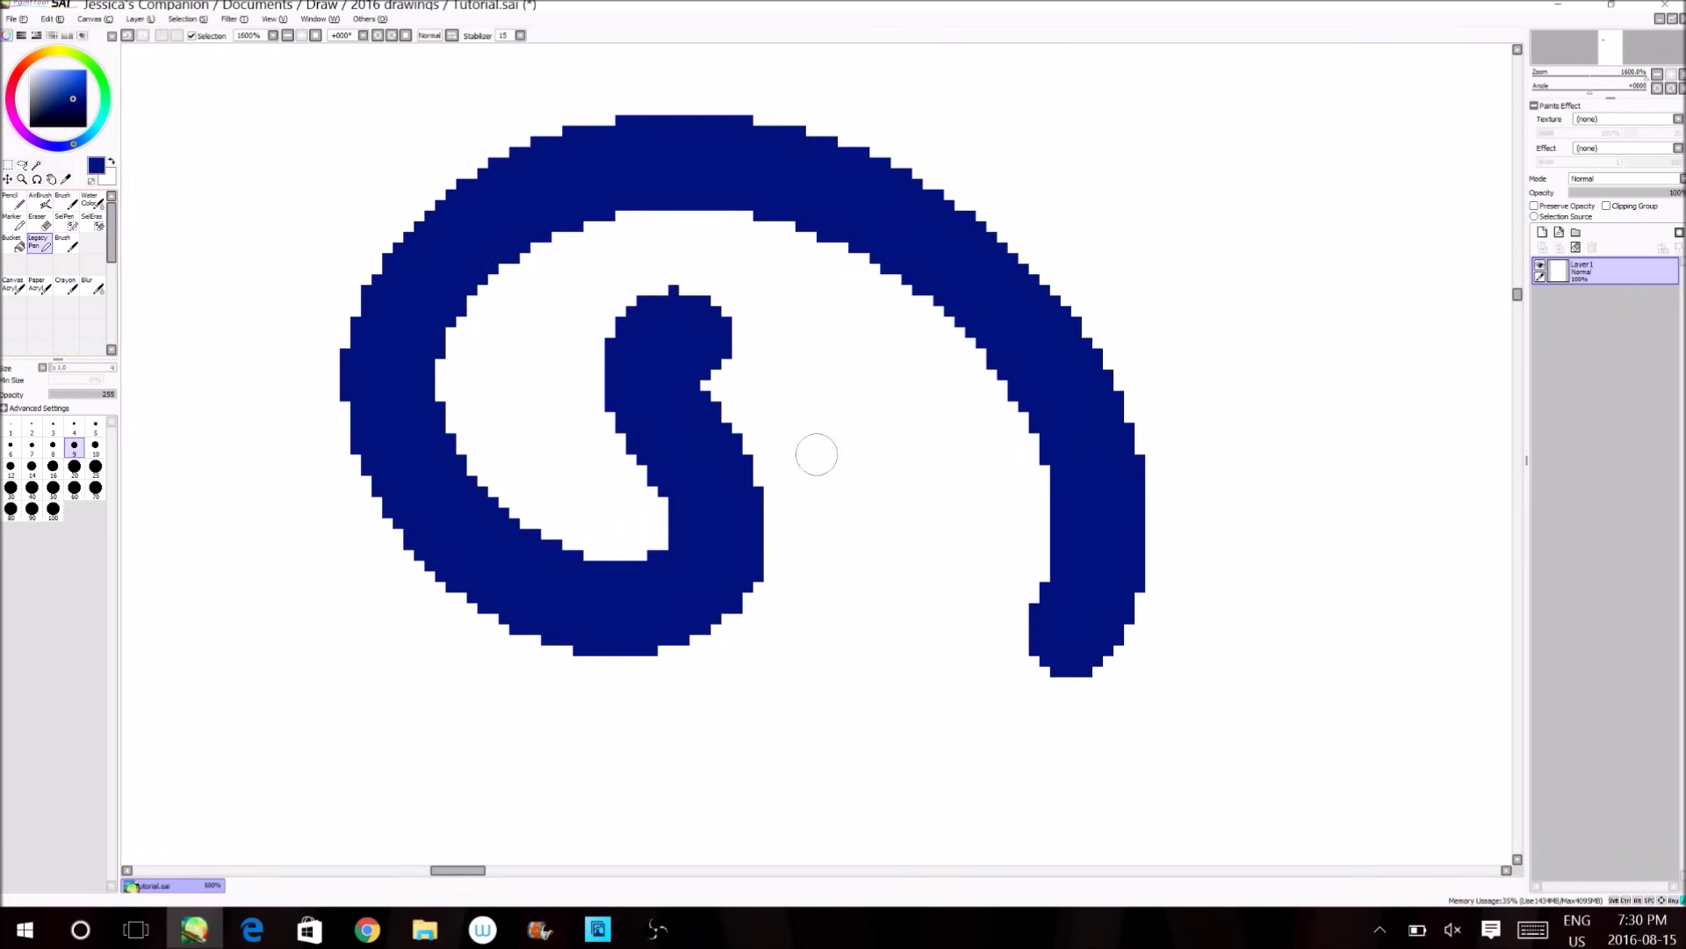
{"action": "mouse_move", "coordinate": [874, 488]}
{"action": "left_mouse_down"}
{"action": "mouse_move", "coordinate": [873, 538]}
{"action": "mouse_move", "coordinate": [771, 682]}
{"action": "mouse_move", "coordinate": [661, 752]}
{"action": "mouse_move", "coordinate": [426, 710]}
{"action": "mouse_move", "coordinate": [292, 598]}
{"action": "left_mouse_up"}
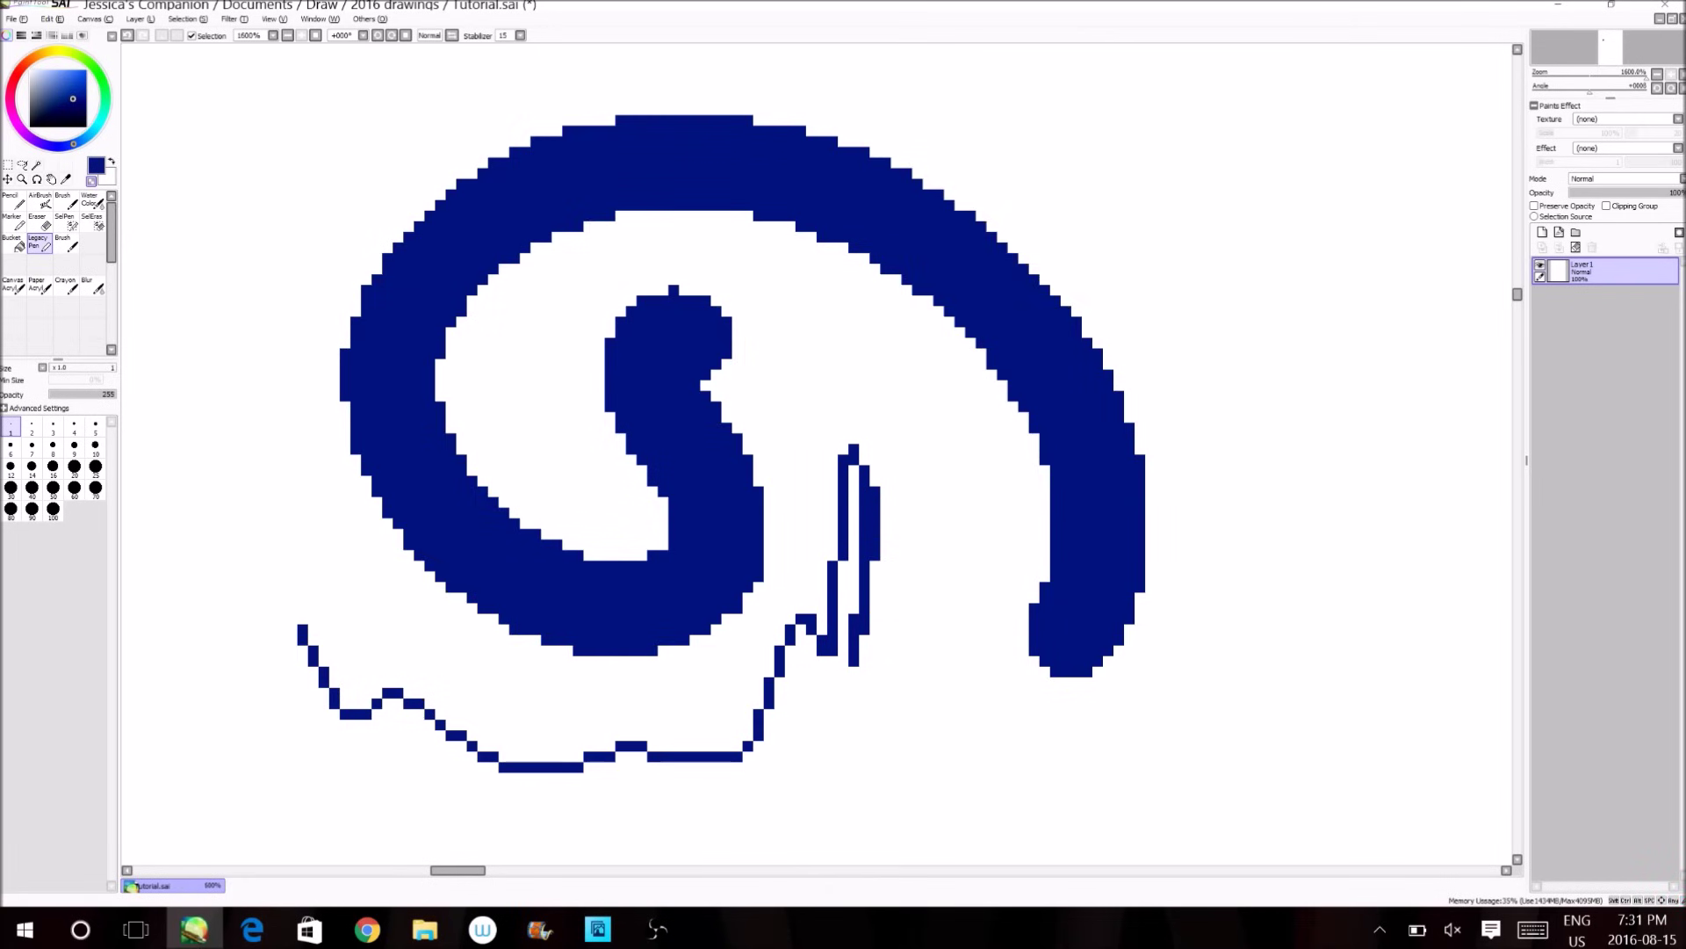
{"action": "mouse_move", "coordinate": [347, 716]}
{"action": "left_mouse_down"}
{"action": "mouse_move", "coordinate": [406, 694]}
{"action": "mouse_move", "coordinate": [426, 705]}
{"action": "left_mouse_up"}
Clear Layer1 and zoom back out until the whole canvas fits in the view.
{"action": "left_click", "coordinate": [1575, 246]}
{"action": "left_click", "coordinate": [22, 180]}
{"action": "left_click", "coordinate": [456, 360]}
{"action": "left_click", "coordinate": [457, 360]}
{"action": "left_click", "coordinate": [456, 360]}
{"action": "left_click", "coordinate": [457, 360]}
{"action": "left_click", "coordinate": [457, 360]}
{"action": "left_click", "coordinate": [457, 360]}
{"action": "left_click", "coordinate": [685, 466]}
{"action": "left_click", "coordinate": [685, 466]}
{"action": "left_click", "coordinate": [685, 466]}
{"action": "left_click", "coordinate": [685, 466]}
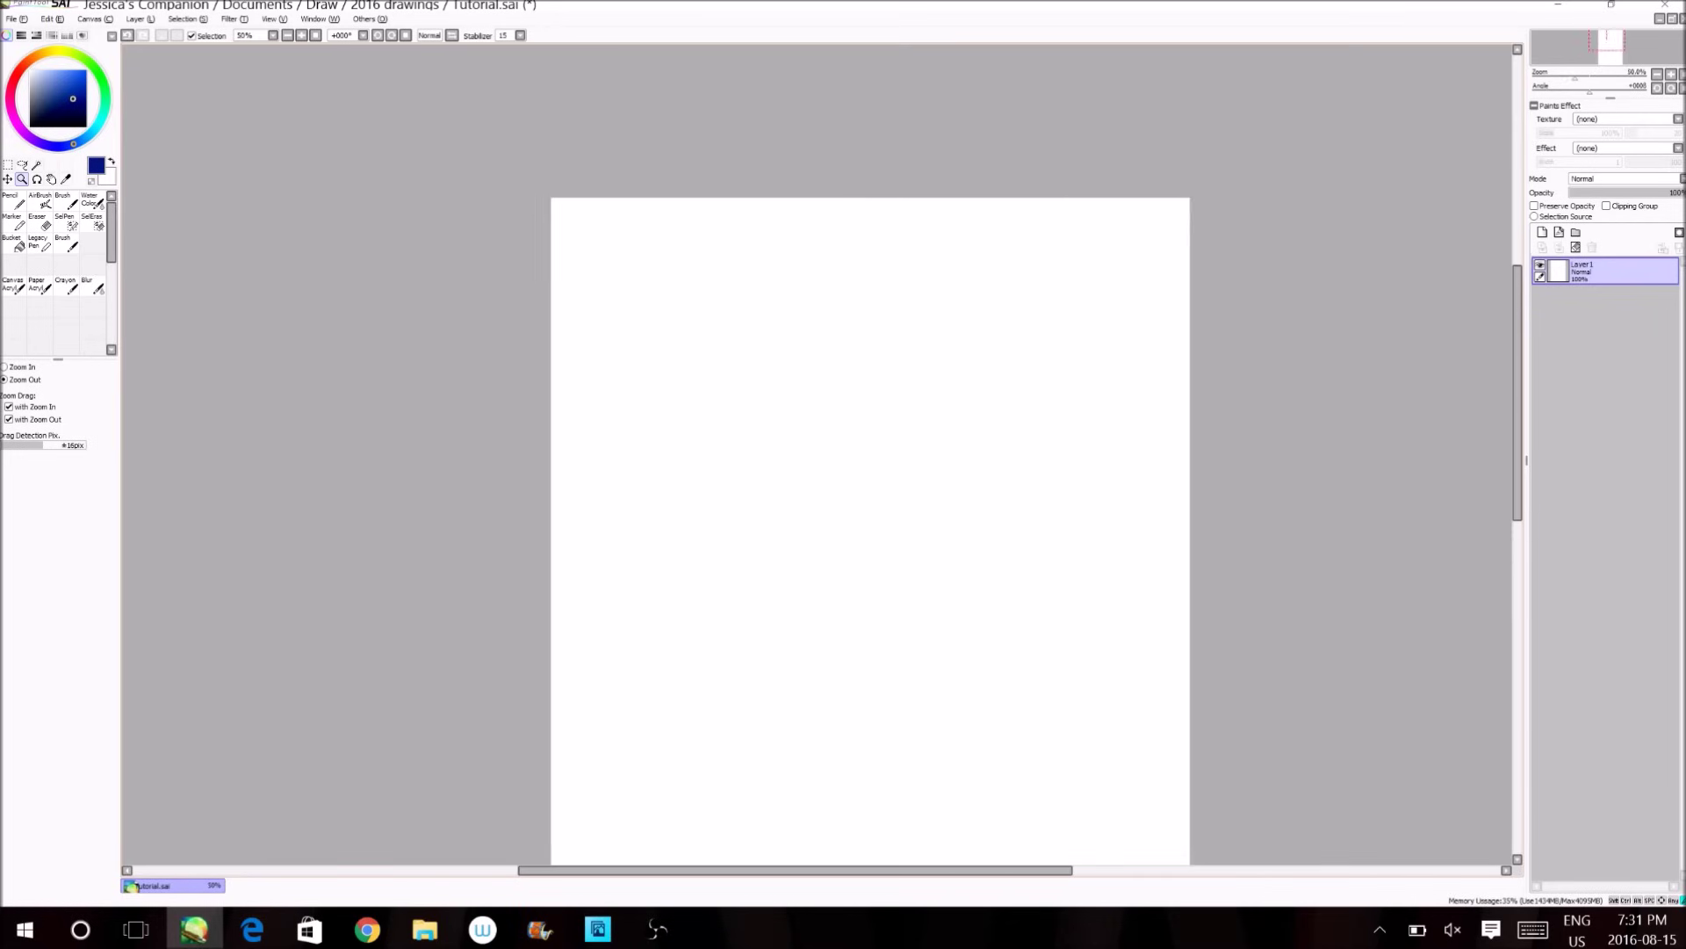
{"action": "left_click", "coordinate": [685, 467]}
{"action": "left_click", "coordinate": [685, 466]}
{"action": "left_click_drag", "start_coordinate": [603, 324], "coordinate": [932, 815]}
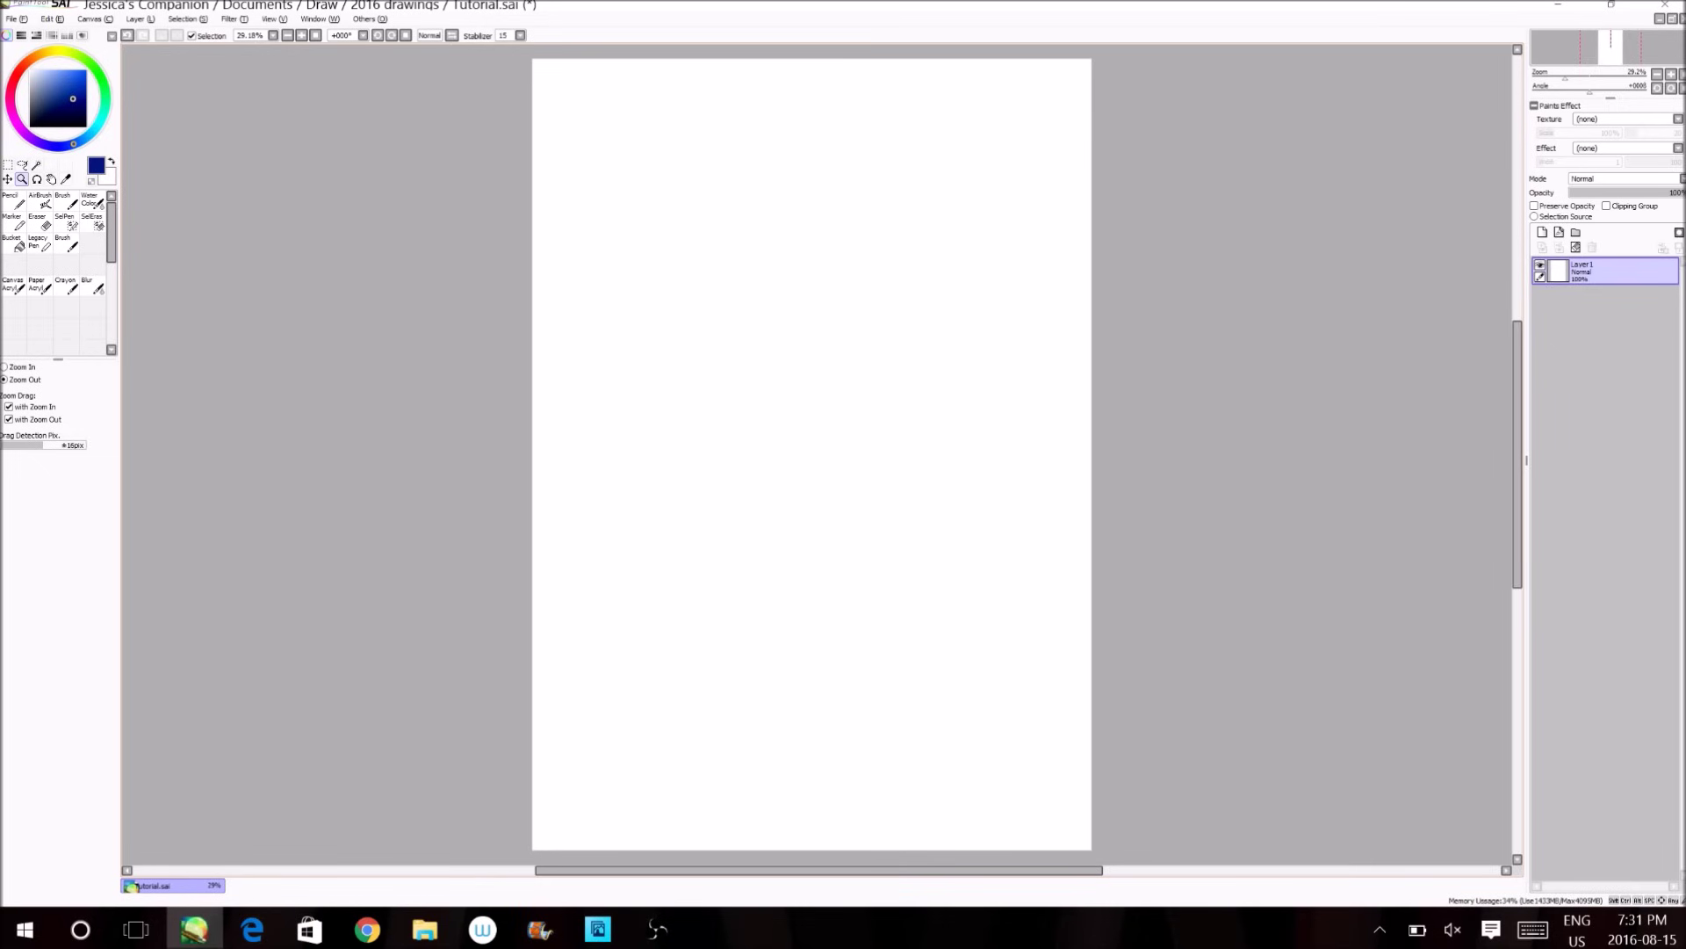
Duplicate the Brush tool beside Legacy Pen, dismiss the copy's tool options, and set its Blending to 55 and Dilution to 72.
{"action": "right_click", "coordinate": [69, 247]}
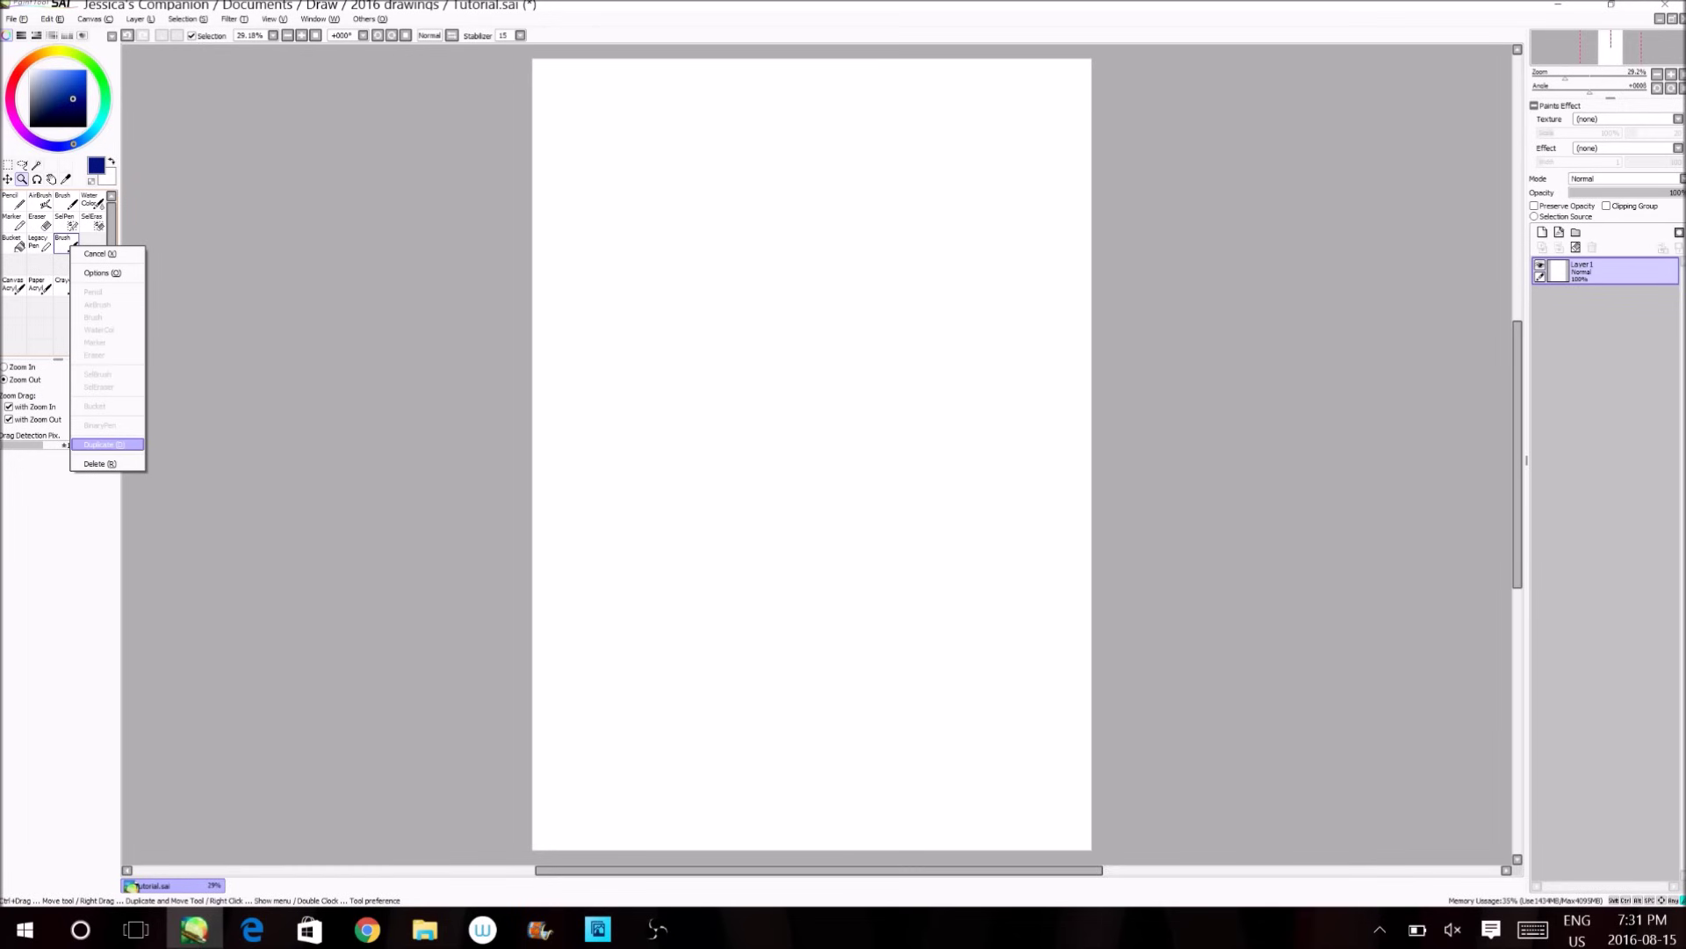
{"action": "left_click", "coordinate": [105, 445]}
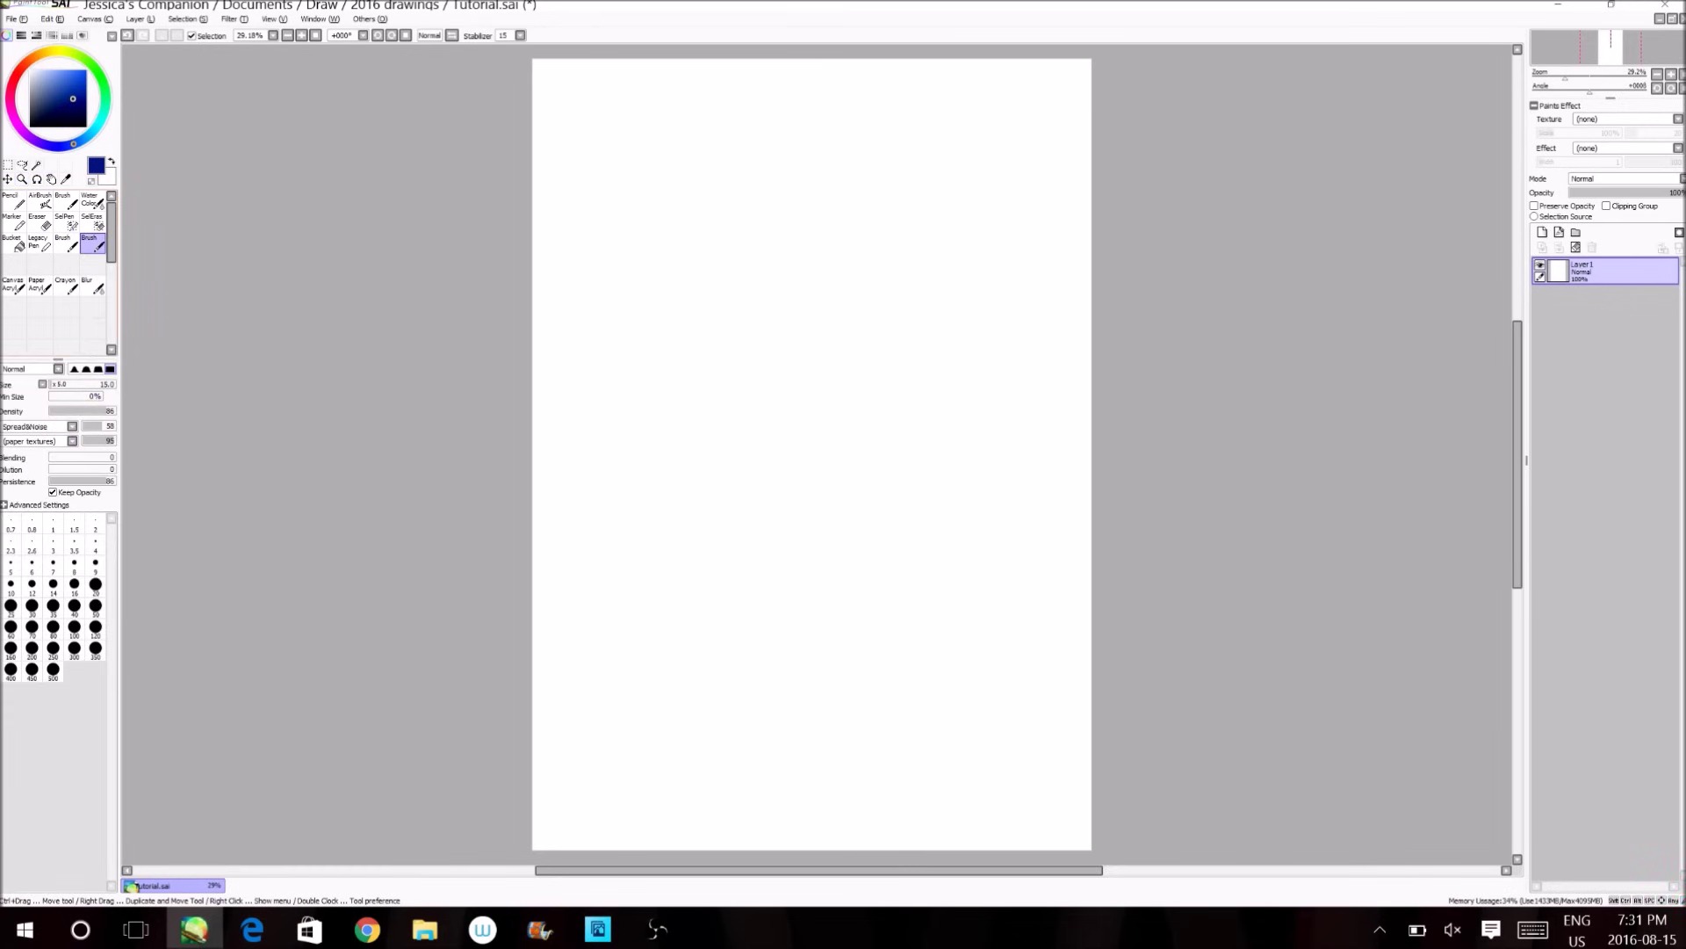
{"action": "double_click", "coordinate": [92, 244]}
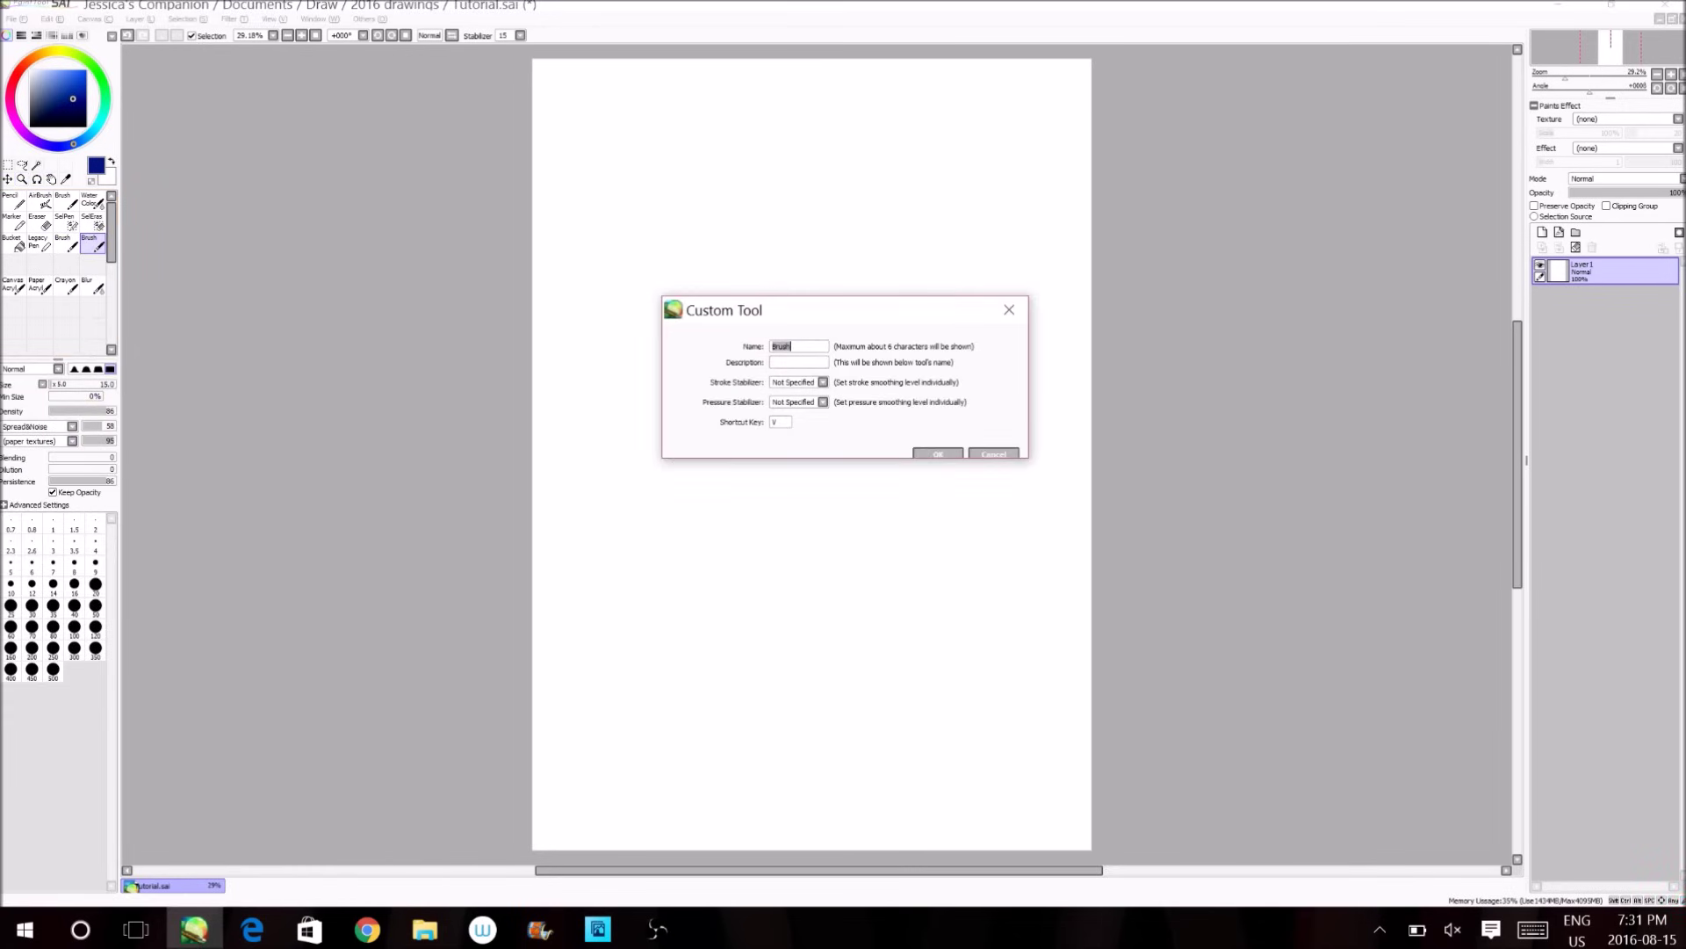
{"action": "left_click", "coordinate": [994, 453]}
{"action": "left_click_drag", "start_coordinate": [68, 469], "coordinate": [97, 469]}
{"action": "left_click_drag", "start_coordinate": [53, 458], "coordinate": [86, 458]}
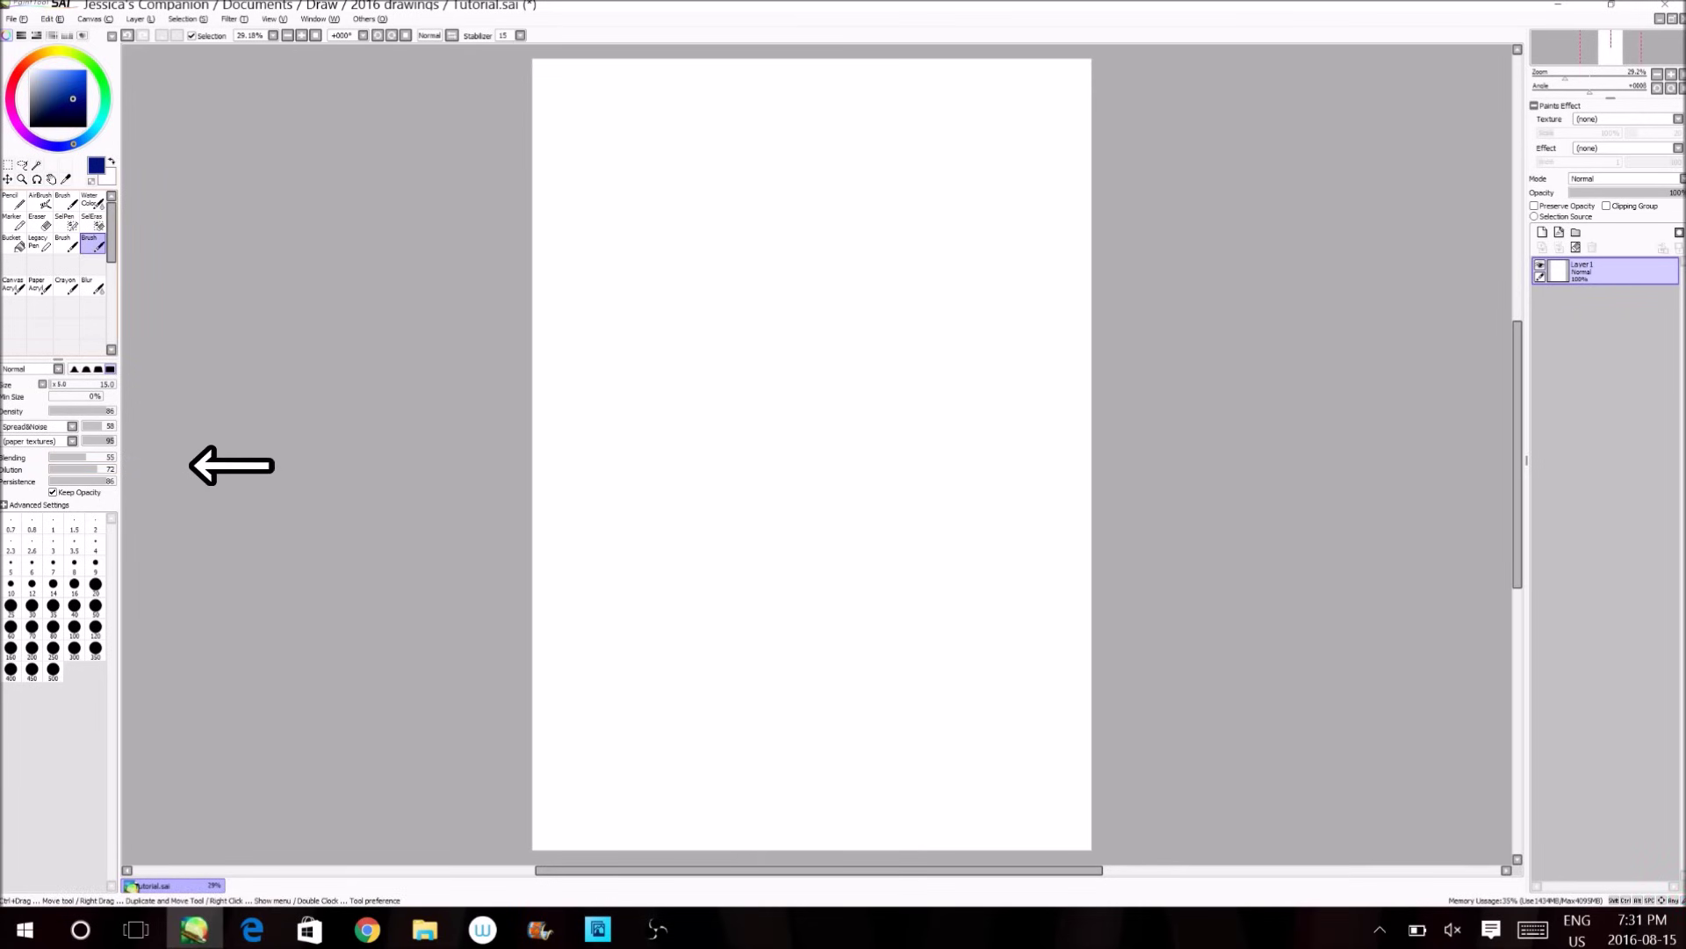
Delete the last Brush copy from the tool slots and confirm its removal.
{"action": "right_click", "coordinate": [92, 244]}
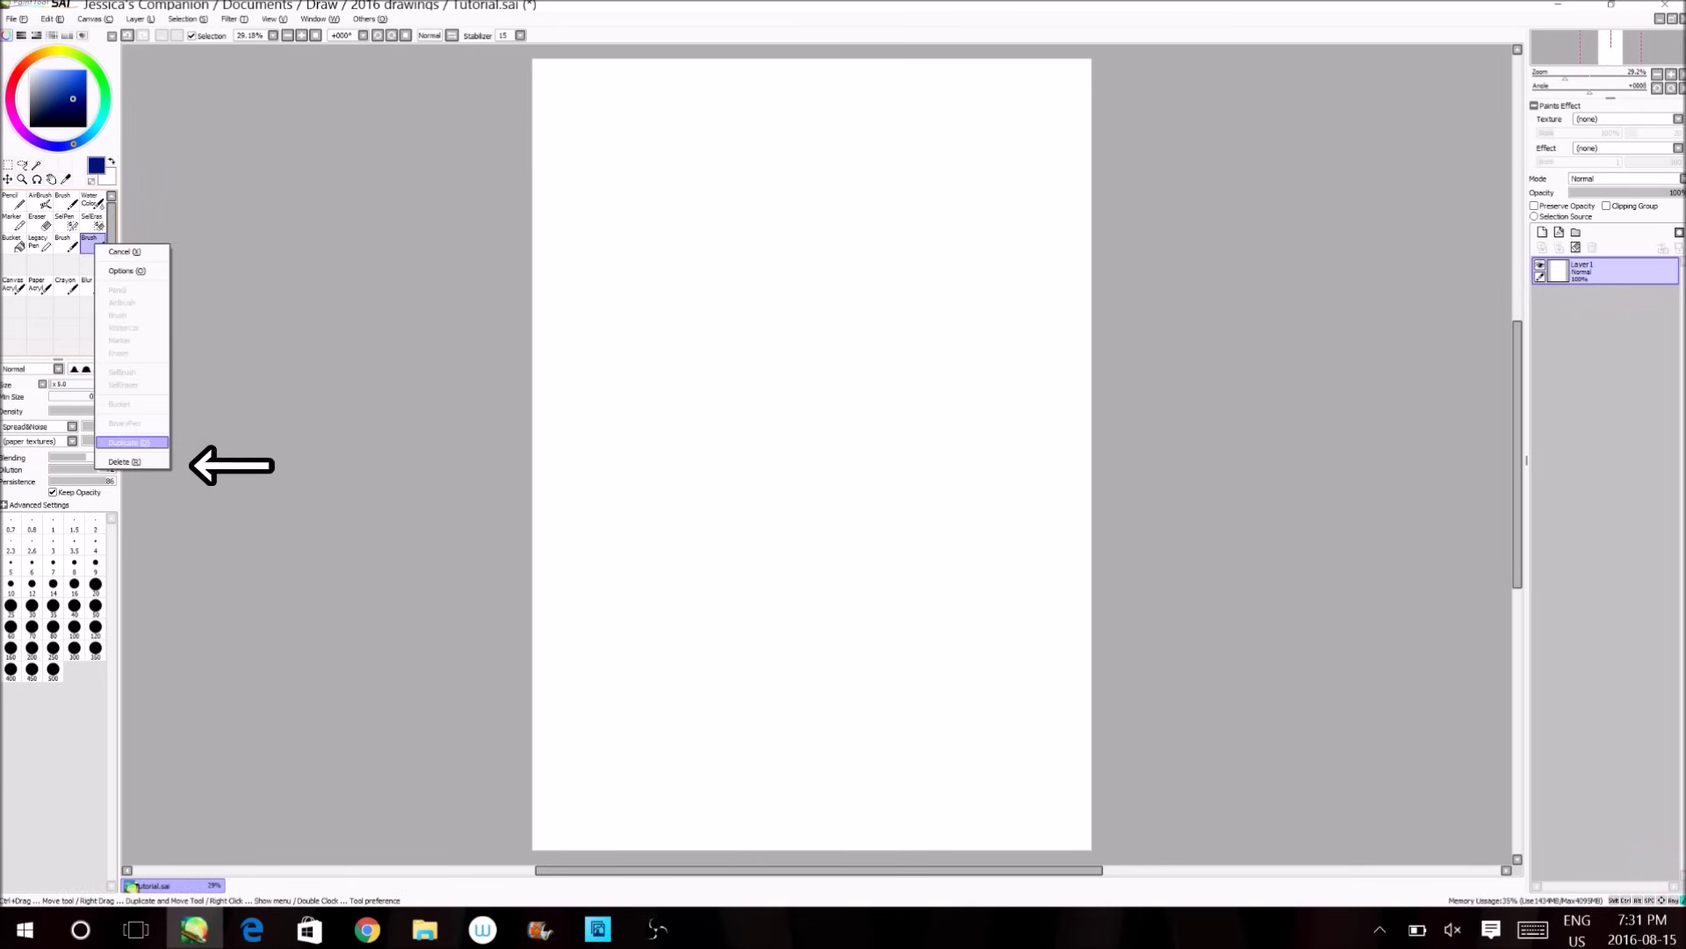
{"action": "left_click", "coordinate": [132, 461]}
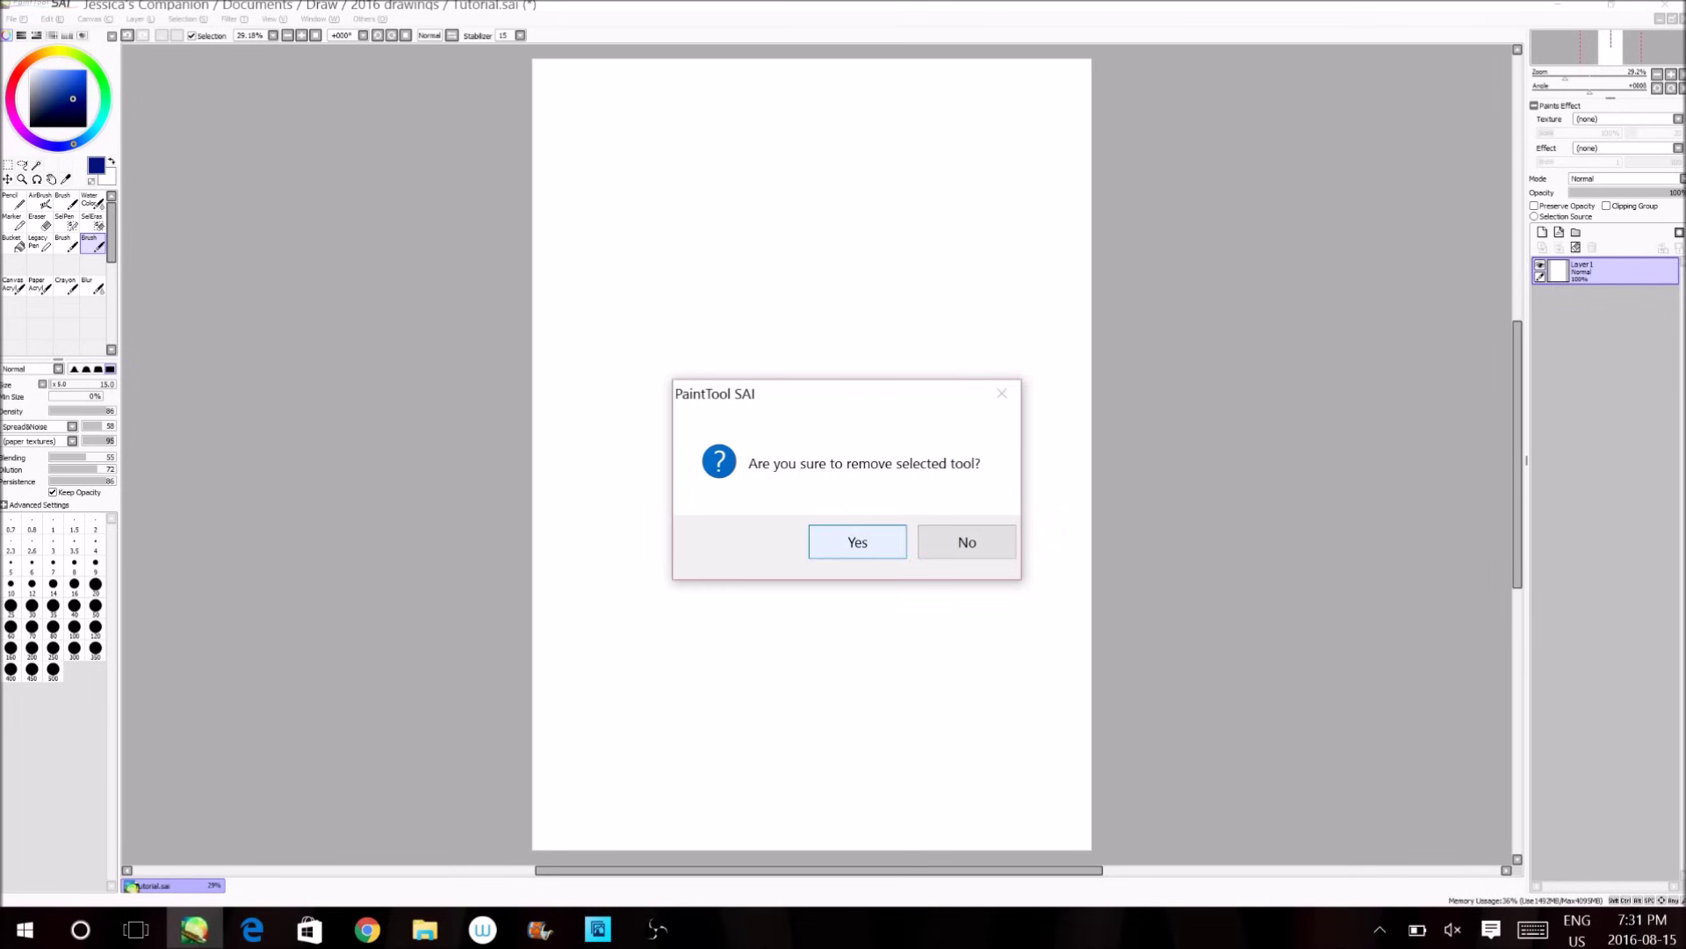
{"action": "left_click", "coordinate": [845, 543]}
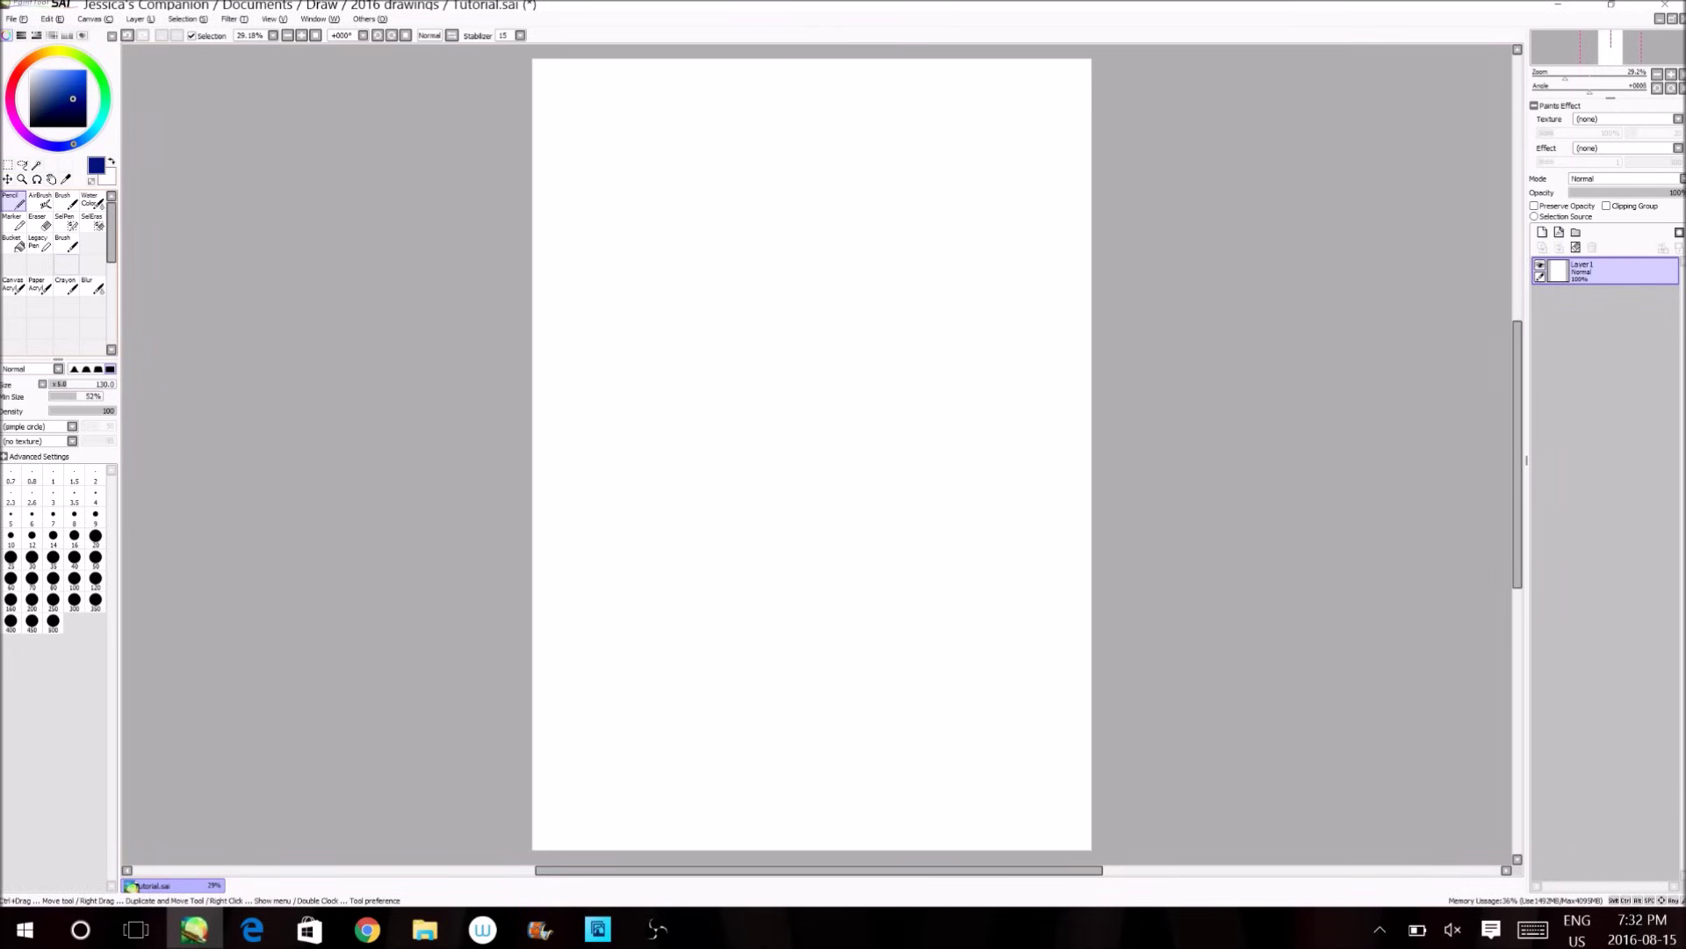
Enable Keep Opacity on the original Brush beside AirBrush and paint a thick dark blue wavy stroke on the canvas's left half.
{"action": "left_click", "coordinate": [66, 243]}
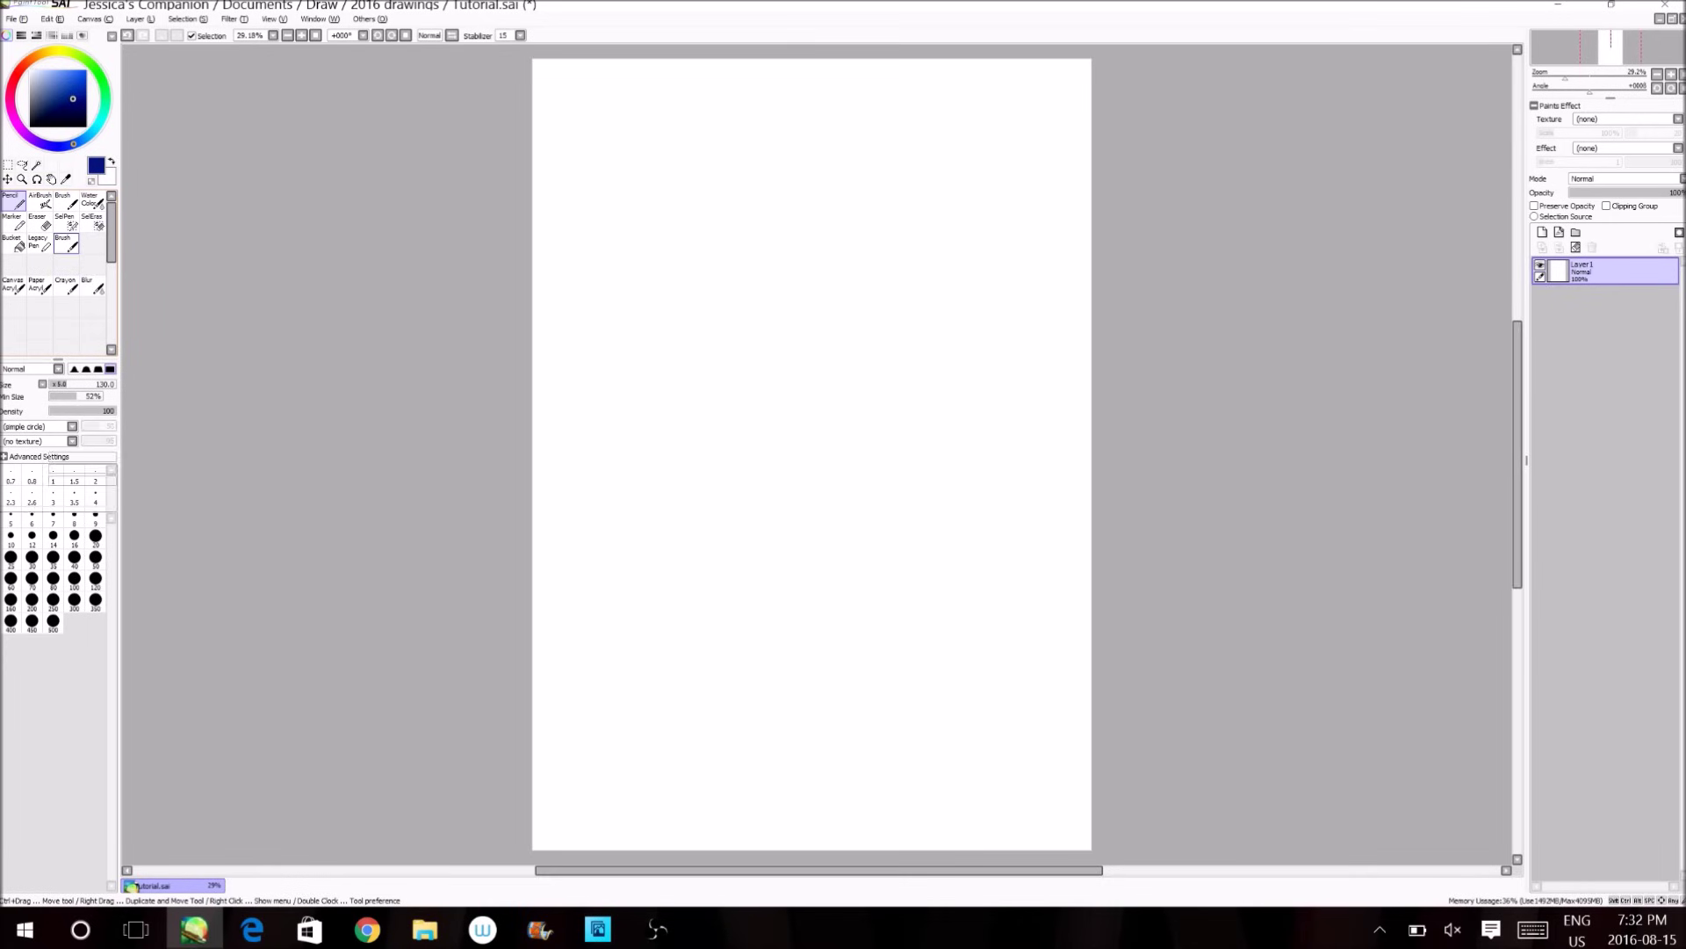
{"action": "left_click", "coordinate": [66, 201]}
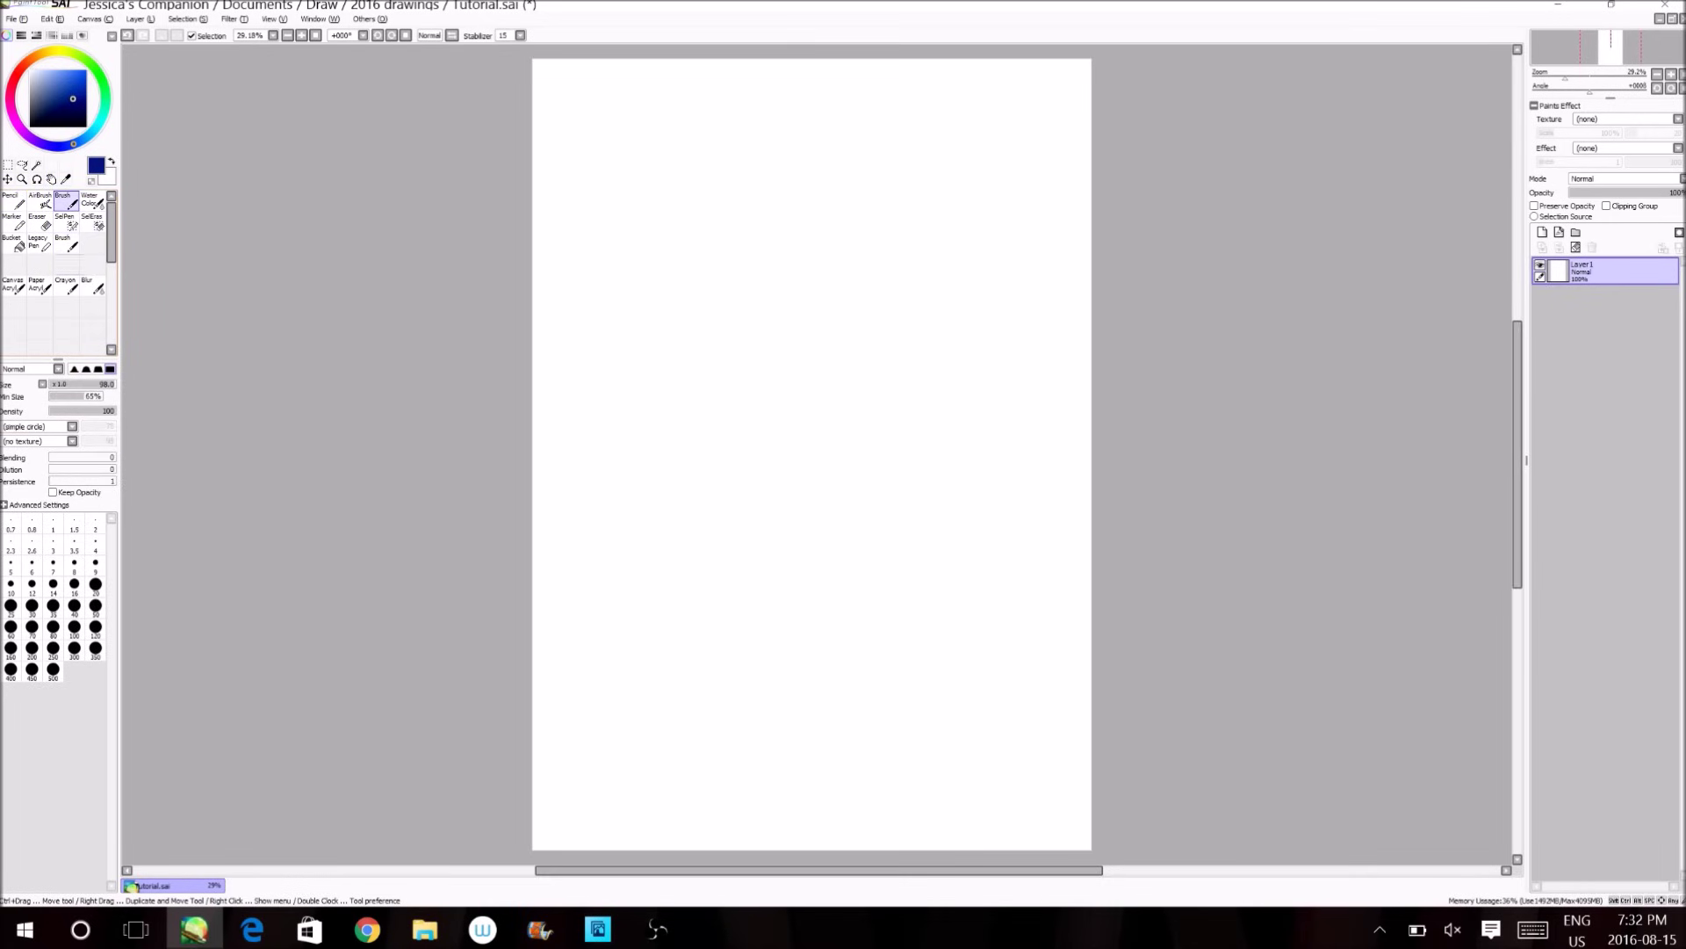
{"action": "left_click", "coordinate": [53, 492]}
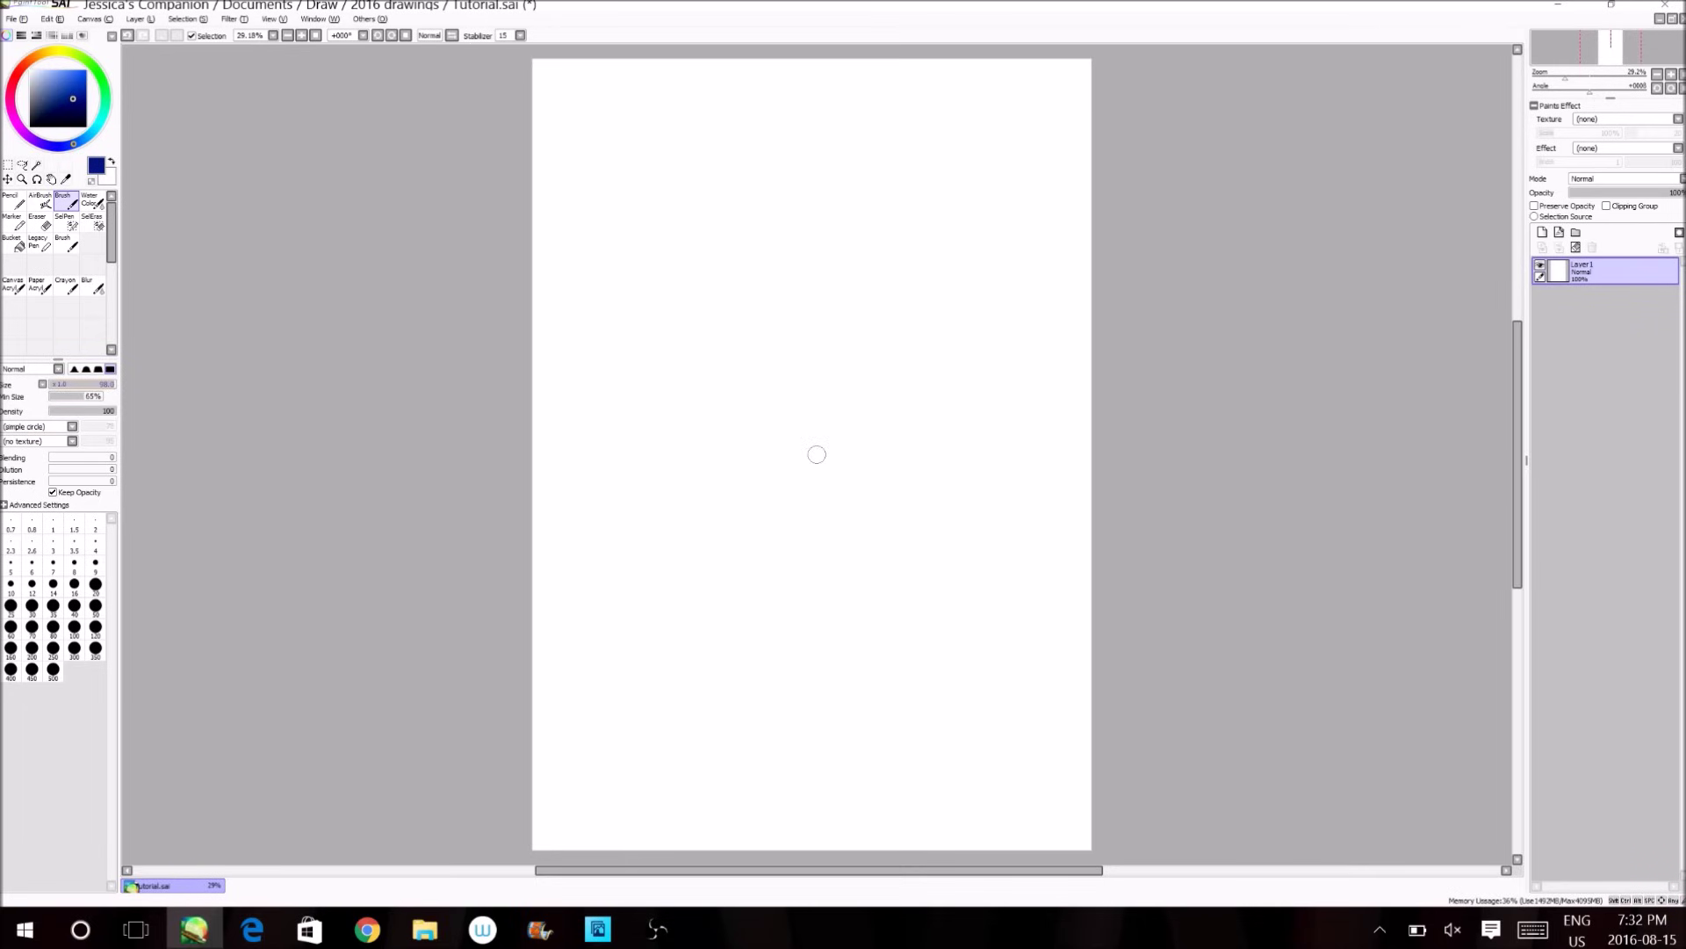
{"action": "left_click_drag", "start_coordinate": [82, 396], "coordinate": [86, 396]}
{"action": "mouse_move", "coordinate": [746, 283]}
{"action": "left_mouse_down"}
{"action": "mouse_move", "coordinate": [698, 484]}
{"action": "mouse_move", "coordinate": [684, 223]}
{"action": "mouse_move", "coordinate": [594, 198]}
{"action": "mouse_move", "coordinate": [639, 470]}
{"action": "left_mouse_up"}
Set the brush's Min Size to 20%, paint a second wavy stroke beside the first, and clear Layer1.
{"action": "left_click_drag", "start_coordinate": [84, 396], "coordinate": [59, 396]}
{"action": "mouse_move", "coordinate": [936, 216]}
{"action": "left_mouse_down"}
{"action": "mouse_move", "coordinate": [956, 323]}
{"action": "mouse_move", "coordinate": [932, 551]}
{"action": "mouse_move", "coordinate": [835, 150]}
{"action": "mouse_move", "coordinate": [791, 294]}
{"action": "left_mouse_up"}
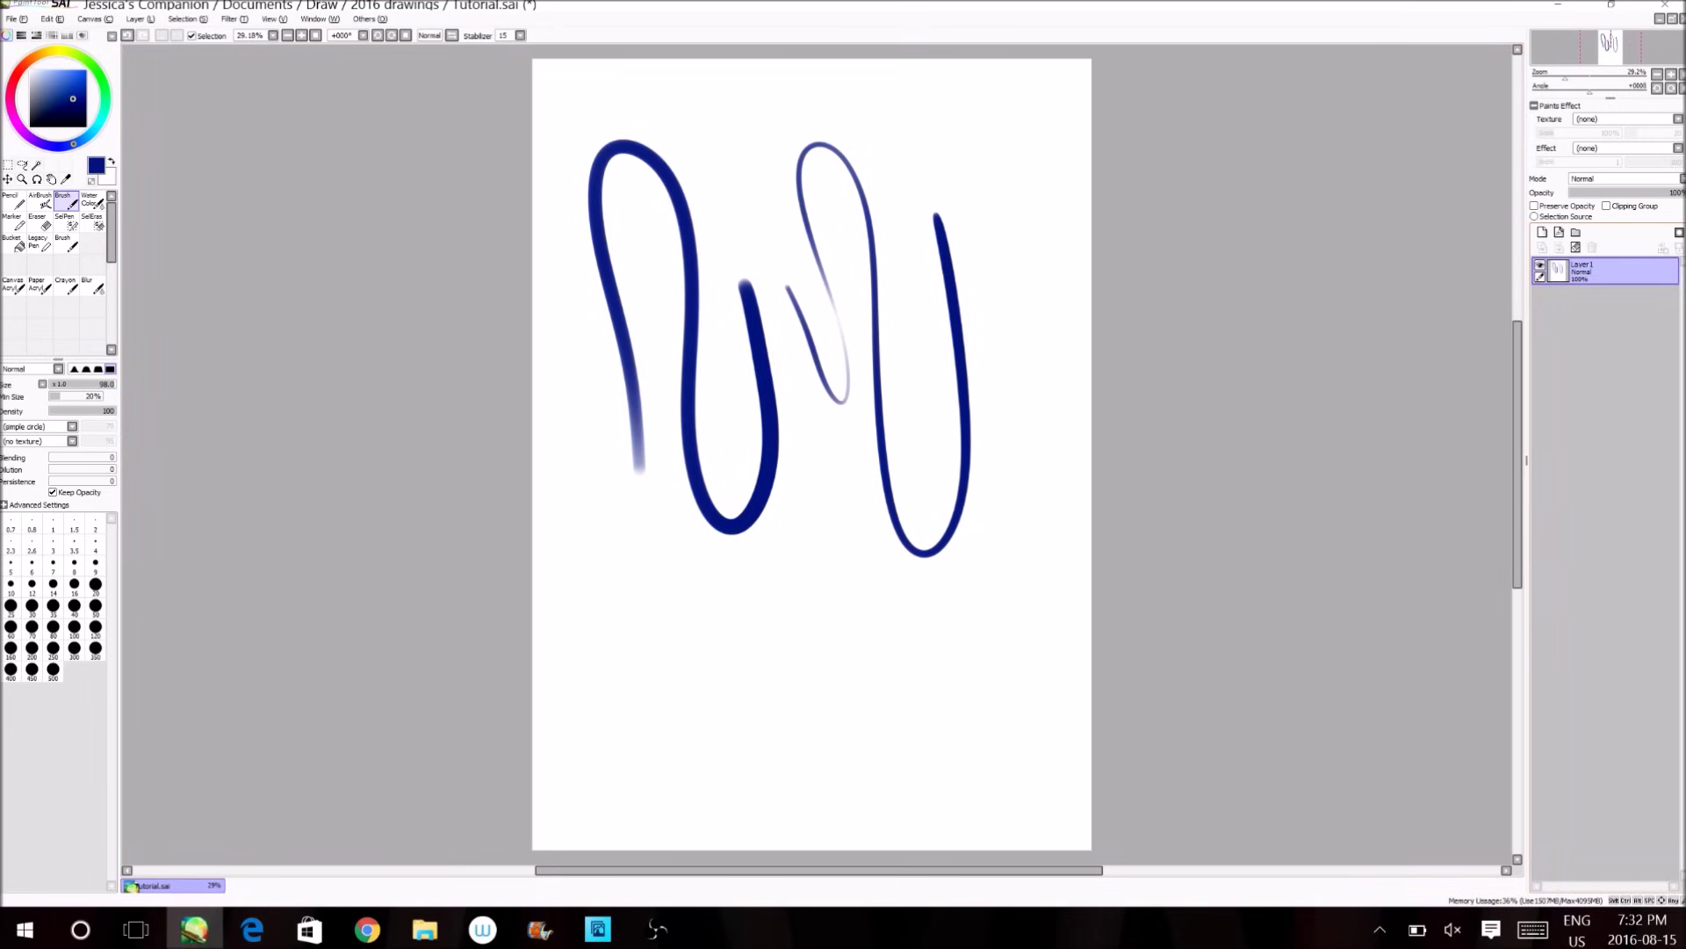
{"action": "left_click", "coordinate": [1576, 247]}
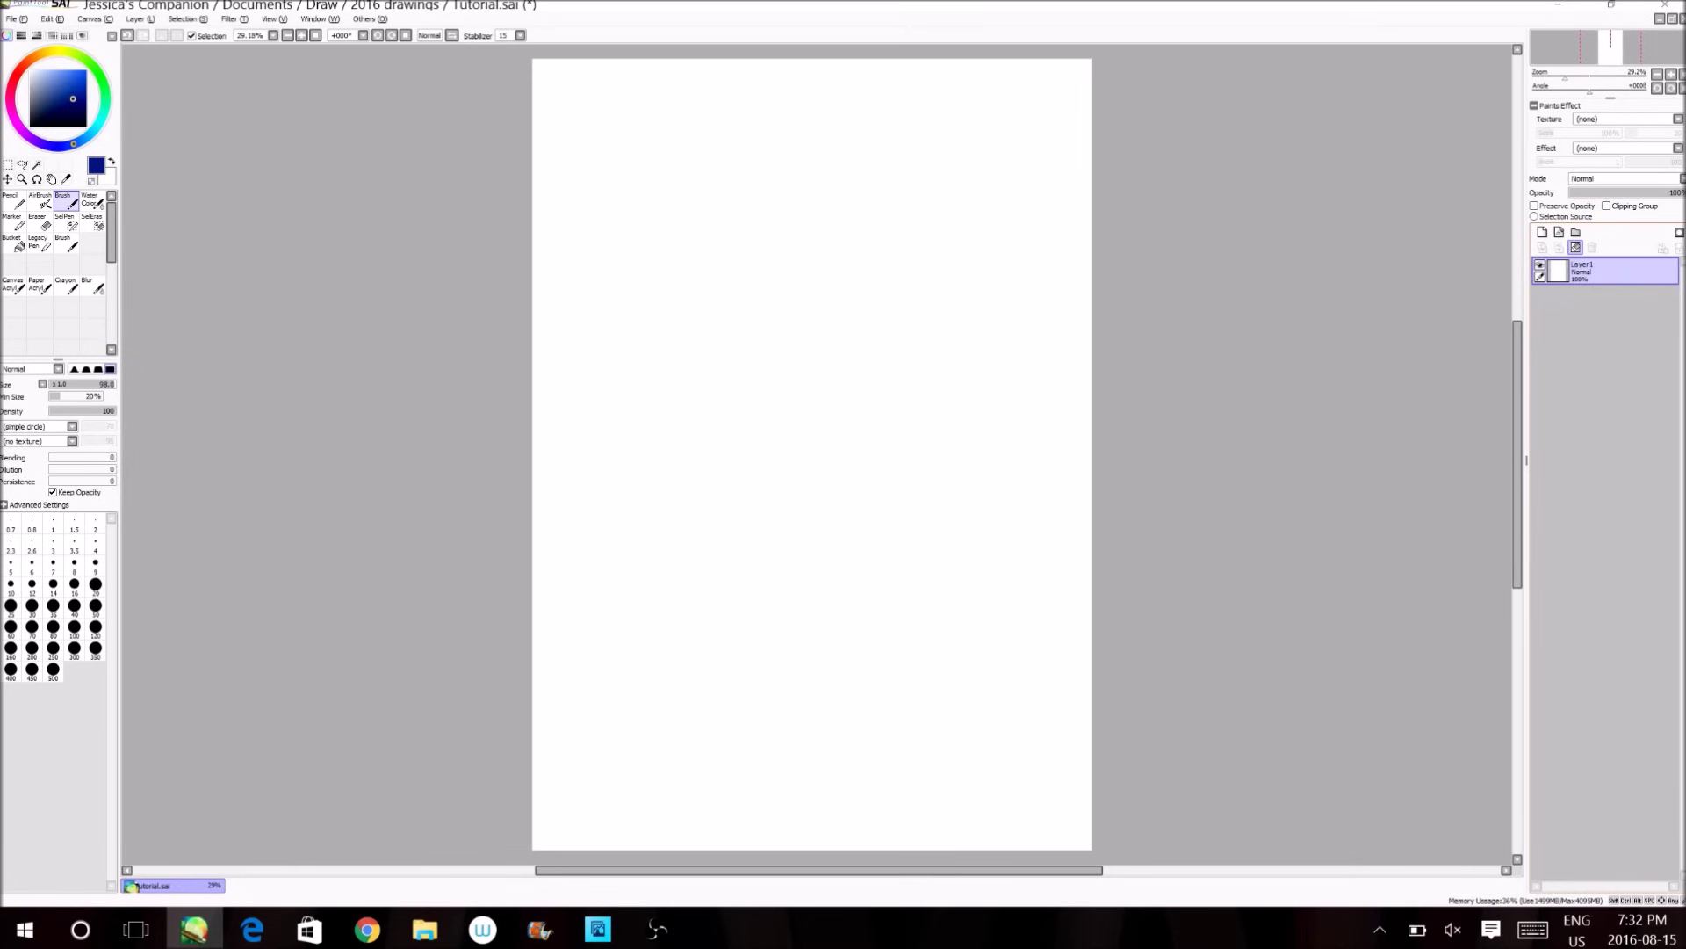
Reduce the Brush to size 19, switch the color to black, and try a thin zigzag stroke before undoing it.
{"action": "left_click_drag", "start_coordinate": [111, 383], "coordinate": [129, 379]}
{"action": "left_click_drag", "start_coordinate": [111, 384], "coordinate": [68, 384]}
{"action": "left_click_drag", "start_coordinate": [46, 106], "coordinate": [30, 126]}
{"action": "mouse_move", "coordinate": [875, 290]}
{"action": "left_mouse_down"}
{"action": "mouse_move", "coordinate": [658, 320]}
{"action": "mouse_move", "coordinate": [760, 587]}
{"action": "left_mouse_up"}
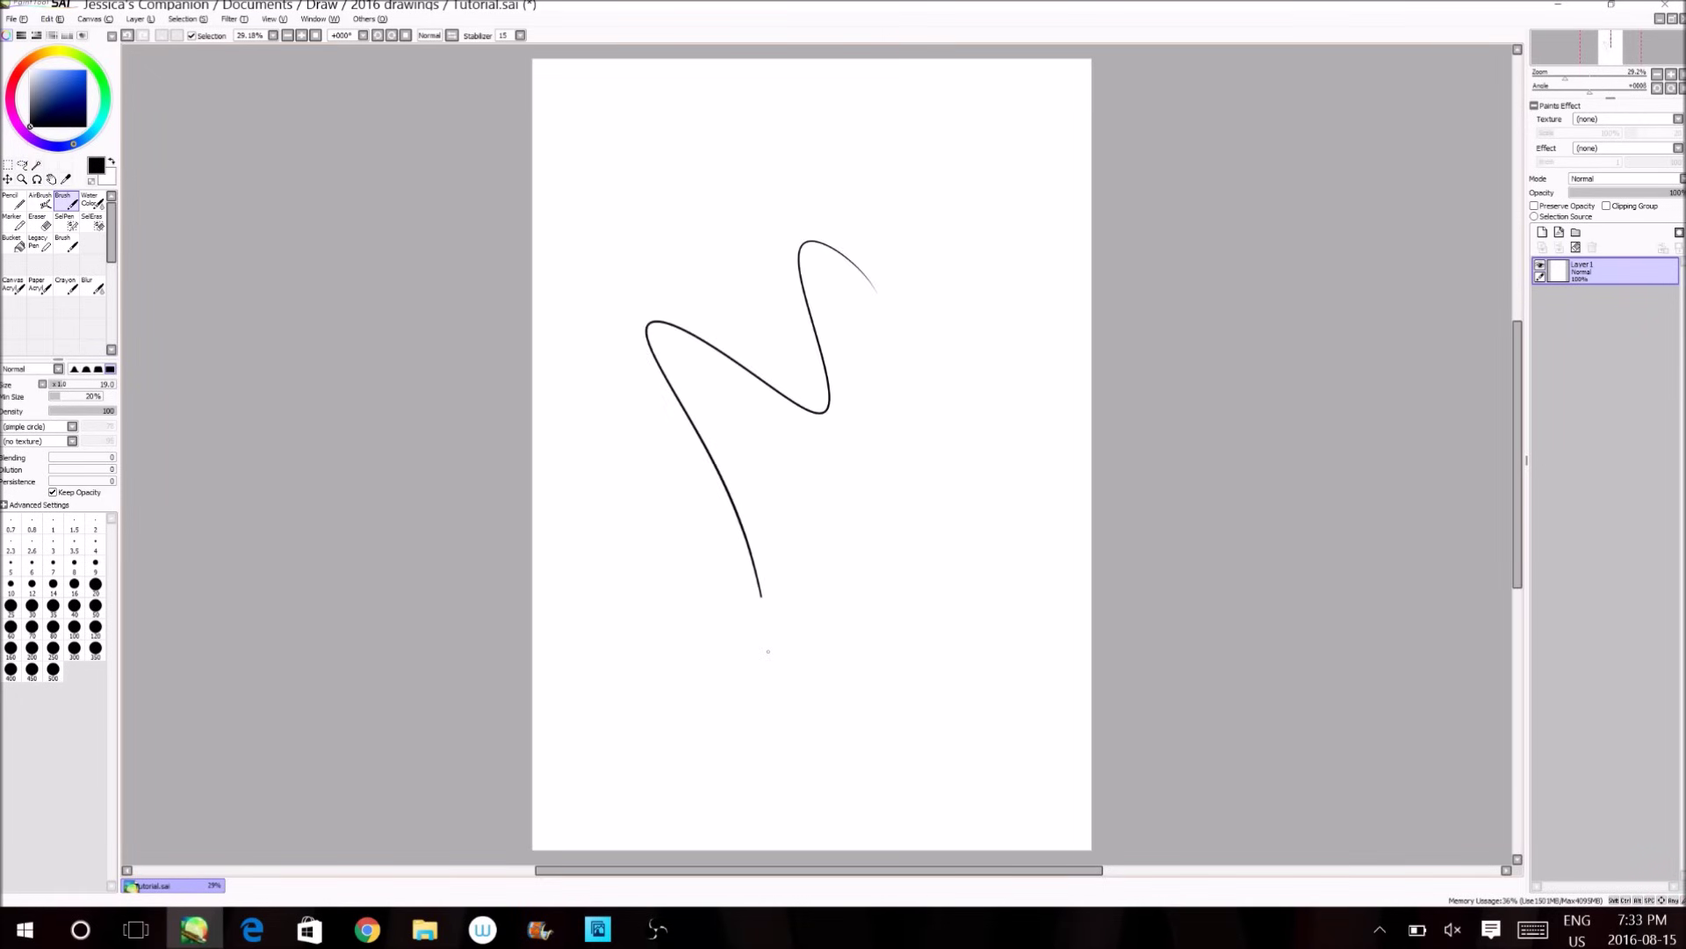
{"action": "key", "text": "ctrl+z"}
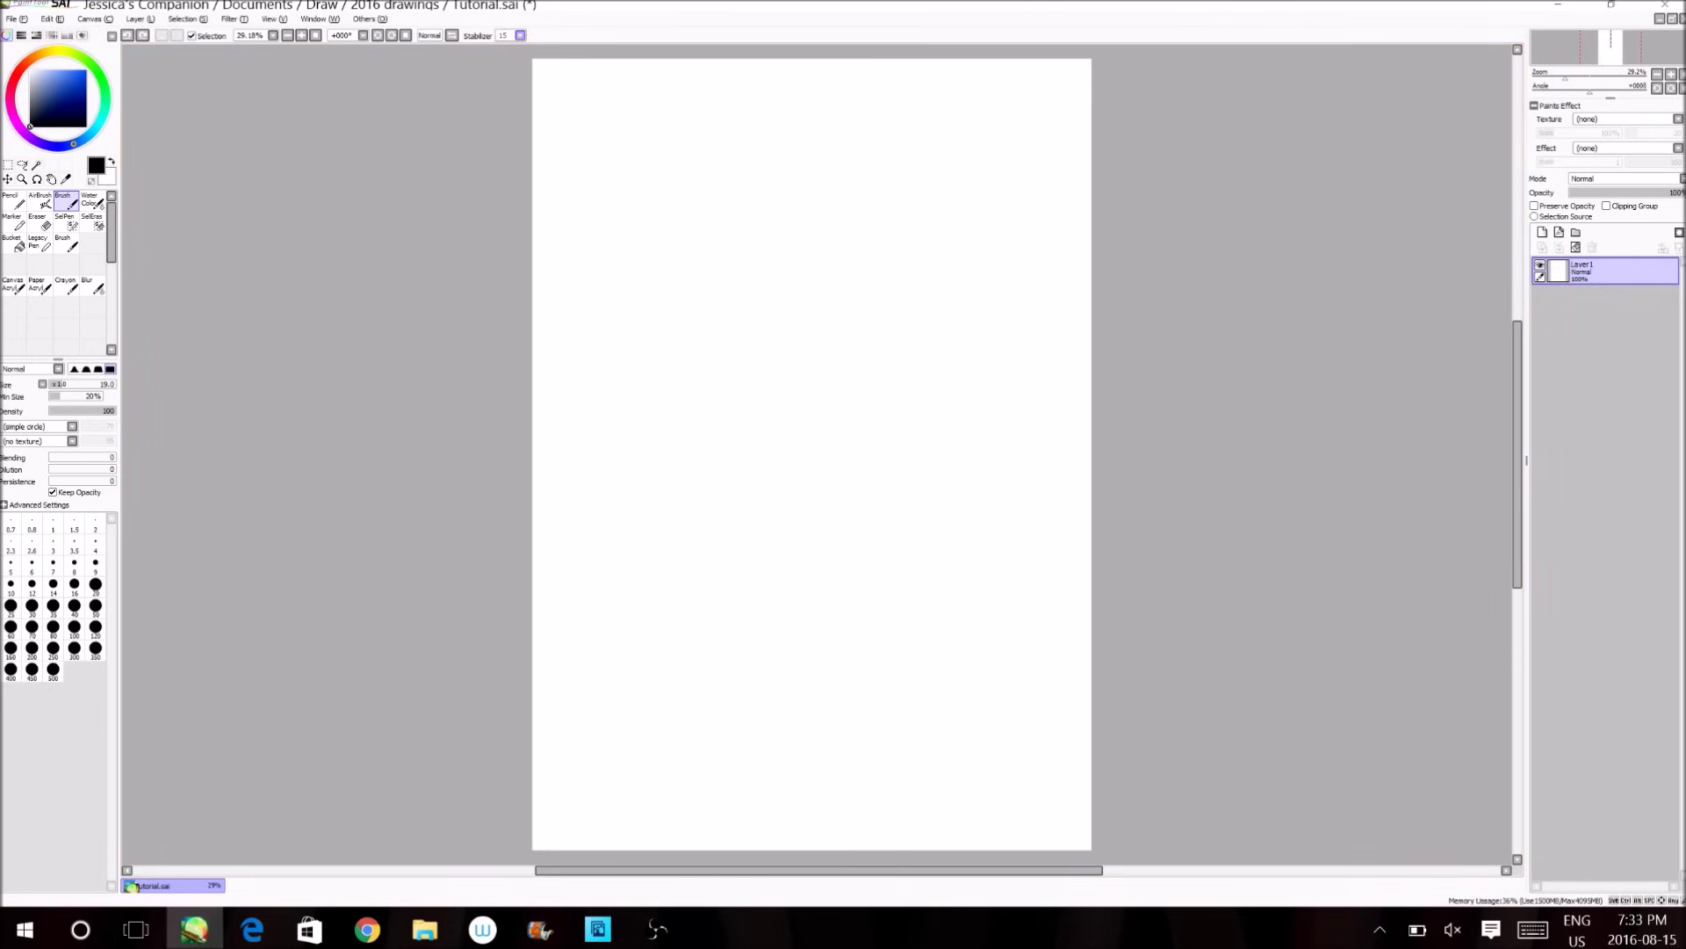
Set the Stabilizer to 10 and try a short test stroke near the canvas's upper left, undoing it.
{"action": "left_click", "coordinate": [520, 36]}
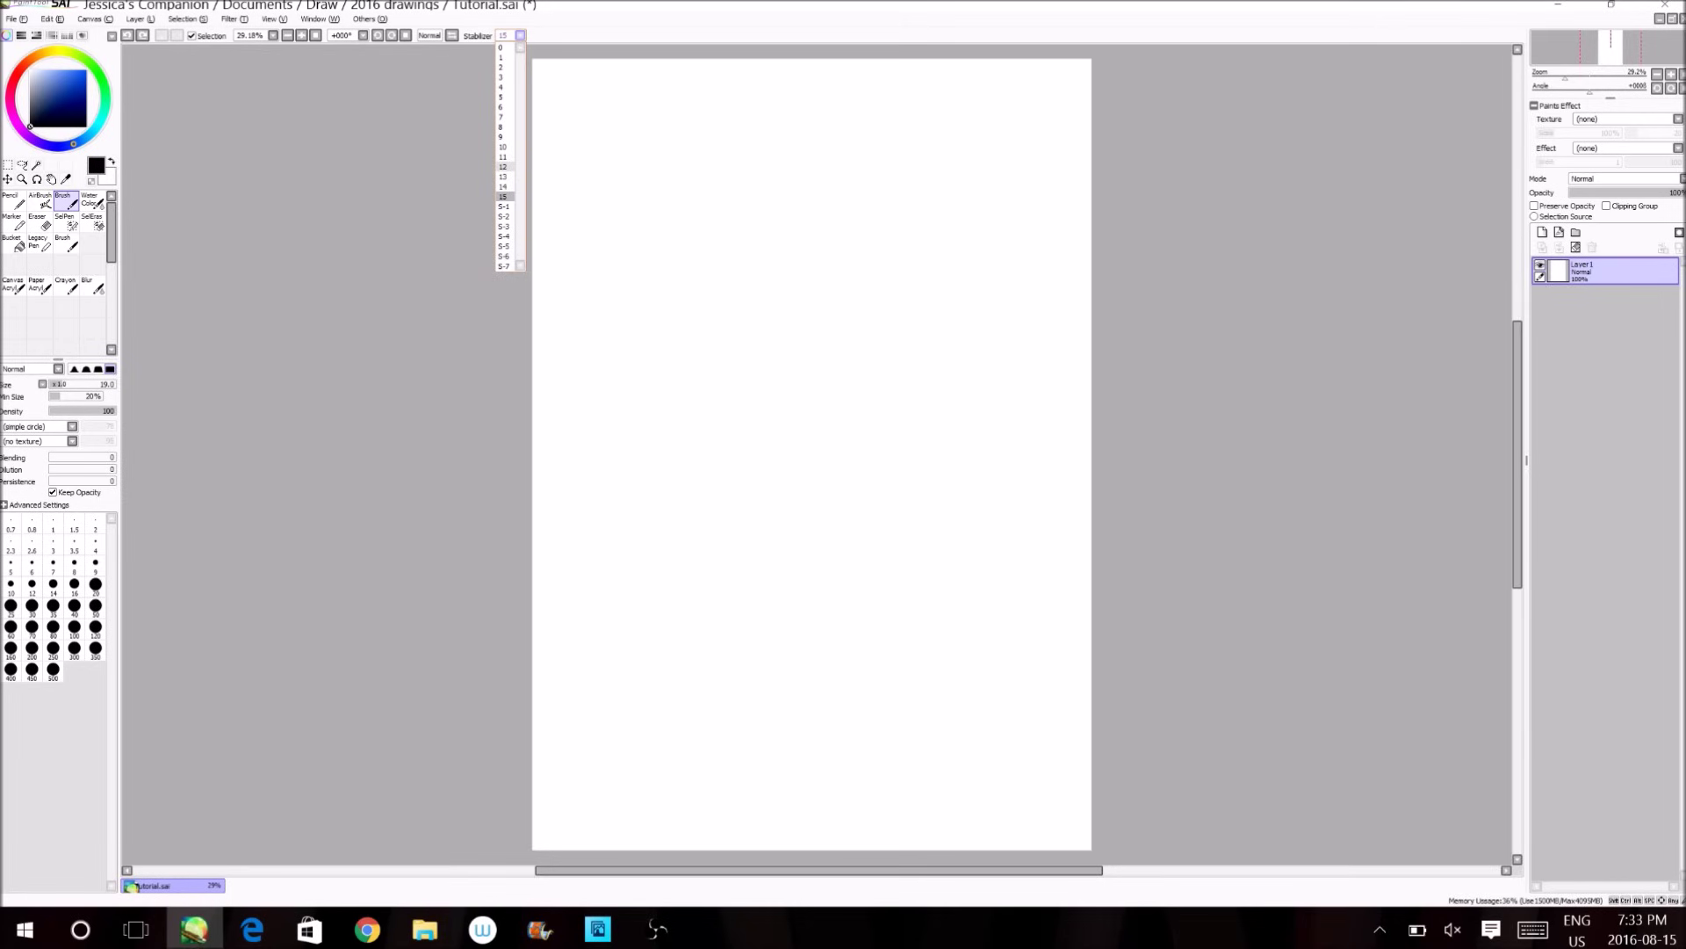
{"action": "left_click", "coordinate": [503, 147]}
{"action": "mouse_move", "coordinate": [673, 182]}
{"action": "left_mouse_down"}
{"action": "mouse_move", "coordinate": [639, 322]}
{"action": "mouse_move", "coordinate": [587, 283]}
{"action": "left_mouse_up"}
{"action": "key", "text": "ctrl+z"}
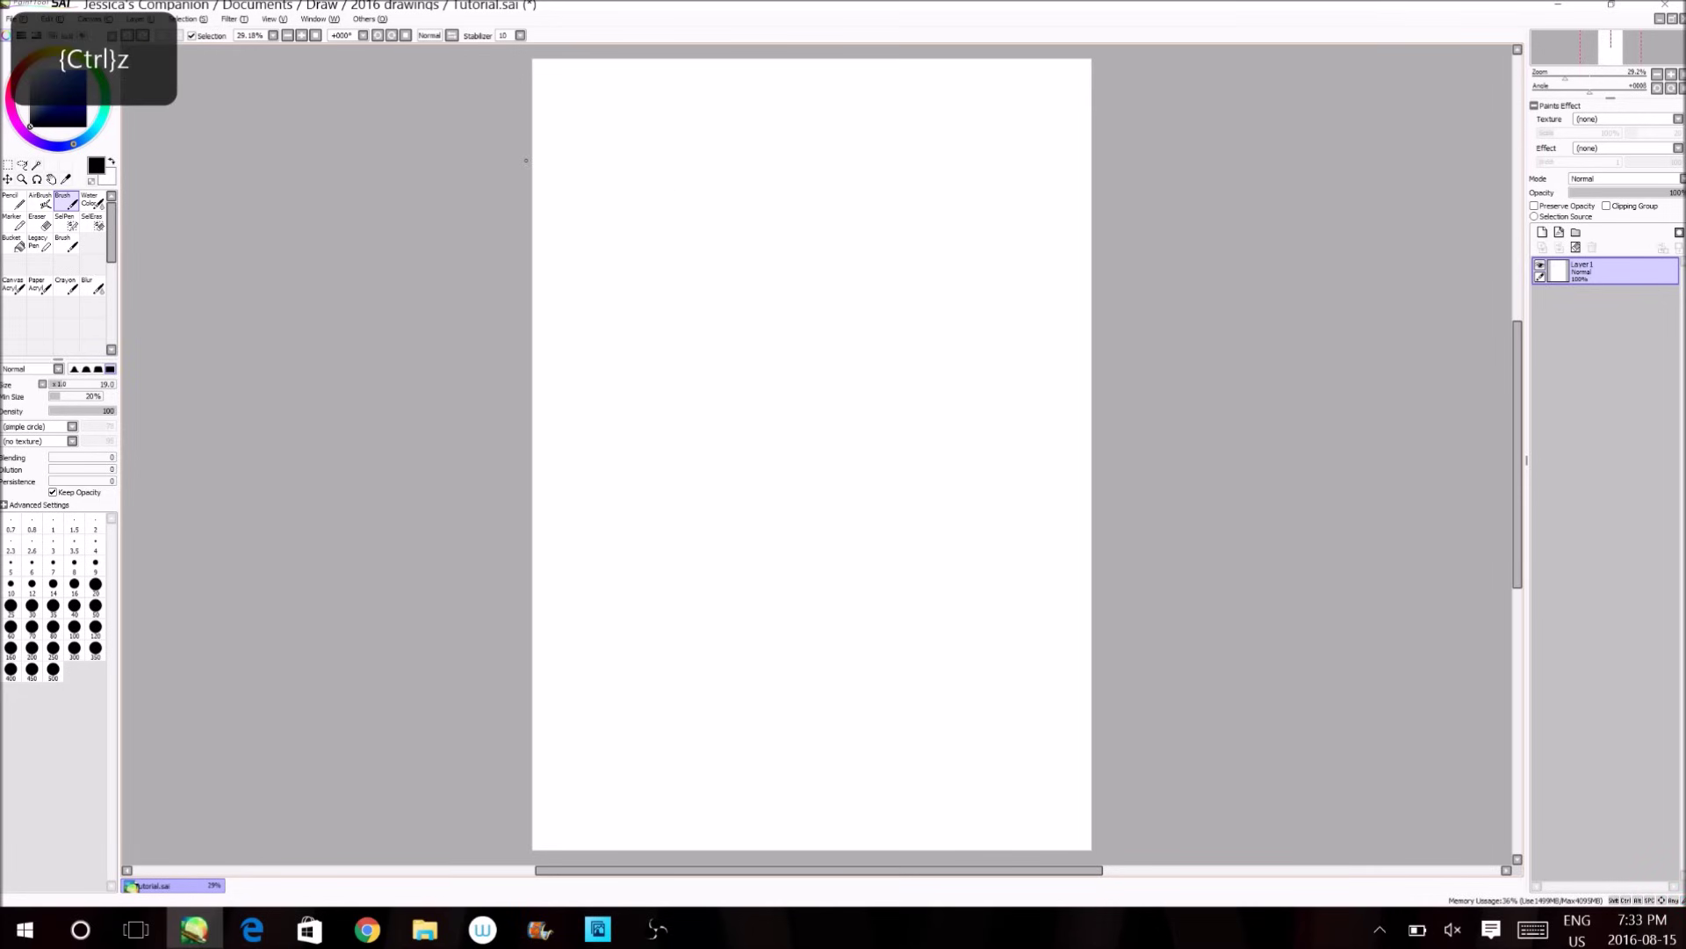
Set the Stabilizer to S-7, draw a large looping figure and an S-shaped curve beside it, and clear Layer1.
{"action": "left_click", "coordinate": [519, 35]}
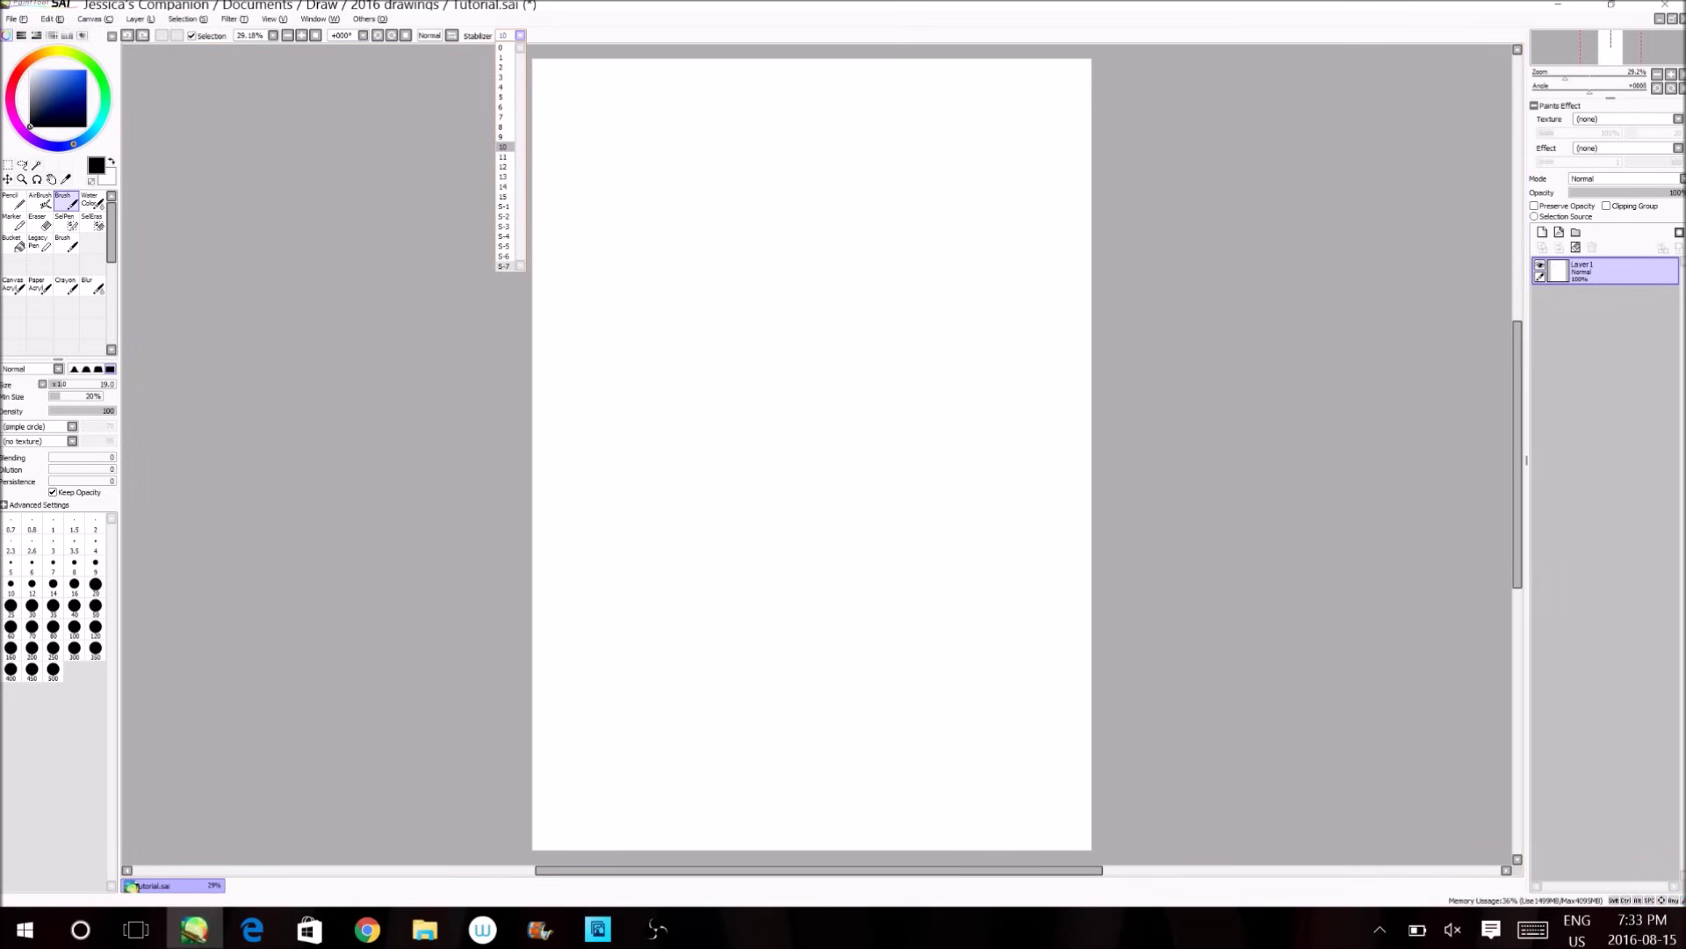
{"action": "left_click", "coordinate": [509, 265]}
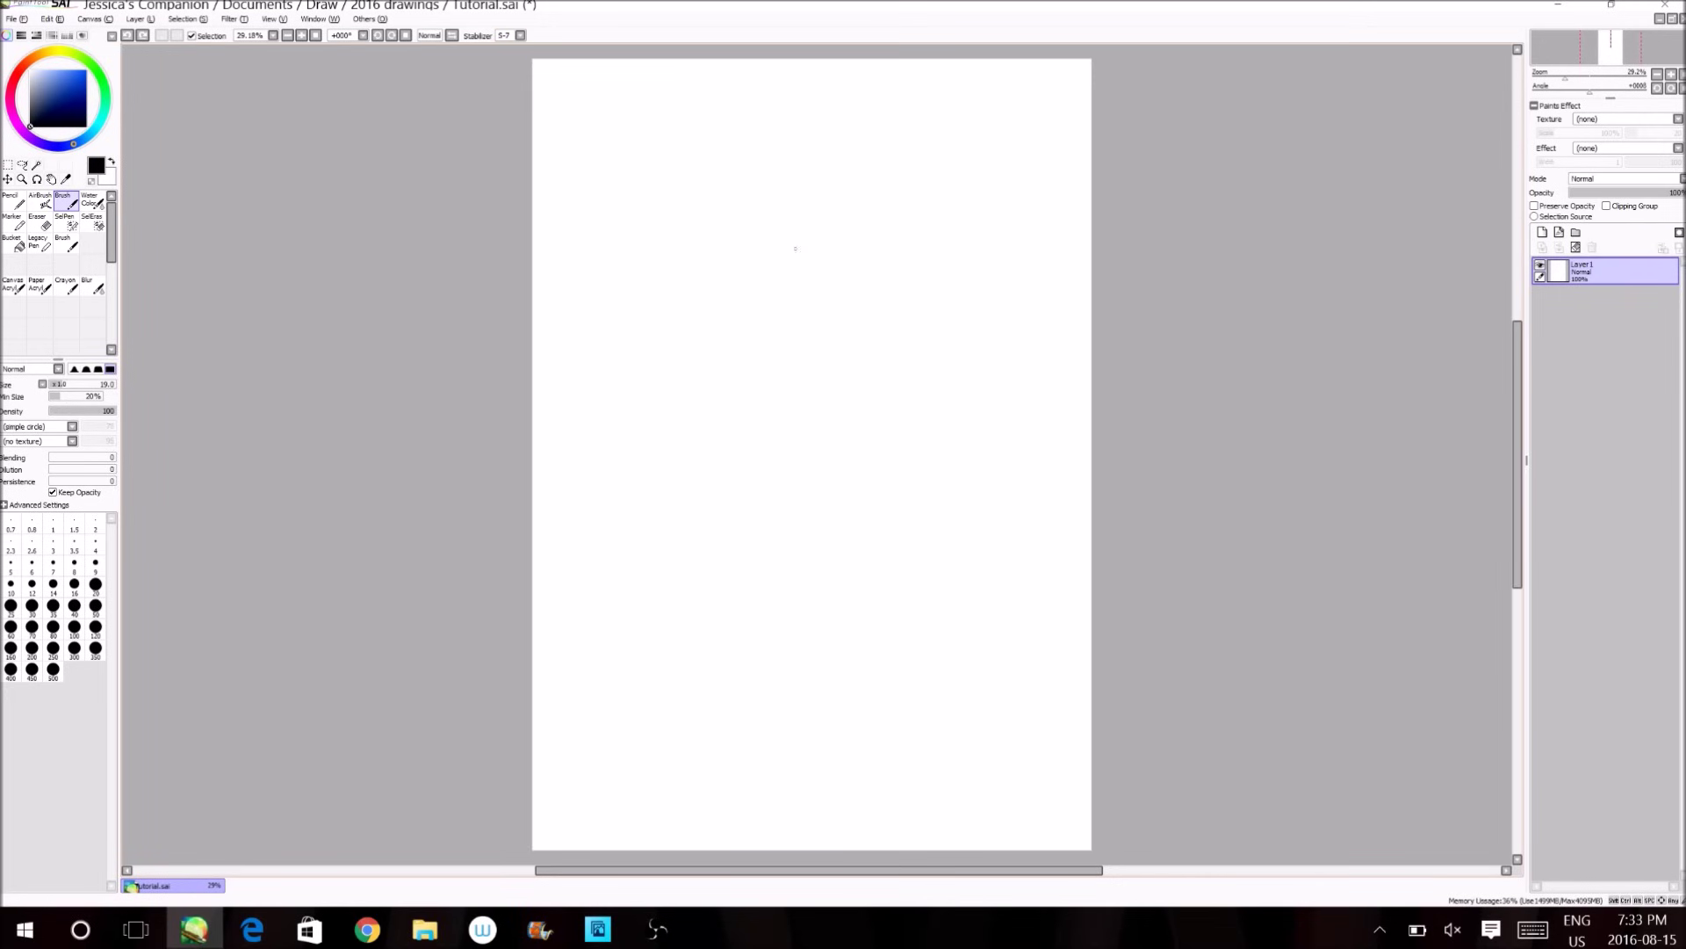
{"action": "mouse_move", "coordinate": [962, 485]}
{"action": "left_mouse_down"}
{"action": "mouse_move", "coordinate": [872, 270]}
{"action": "mouse_move", "coordinate": [774, 175]}
{"action": "mouse_move", "coordinate": [692, 169]}
{"action": "mouse_move", "coordinate": [653, 217]}
{"action": "mouse_move", "coordinate": [761, 379]}
{"action": "mouse_move", "coordinate": [890, 517]}
{"action": "mouse_move", "coordinate": [873, 635]}
{"action": "mouse_move", "coordinate": [765, 635]}
{"action": "mouse_move", "coordinate": [924, 226]}
{"action": "mouse_move", "coordinate": [844, 192]}
{"action": "mouse_move", "coordinate": [852, 417]}
{"action": "left_mouse_up"}
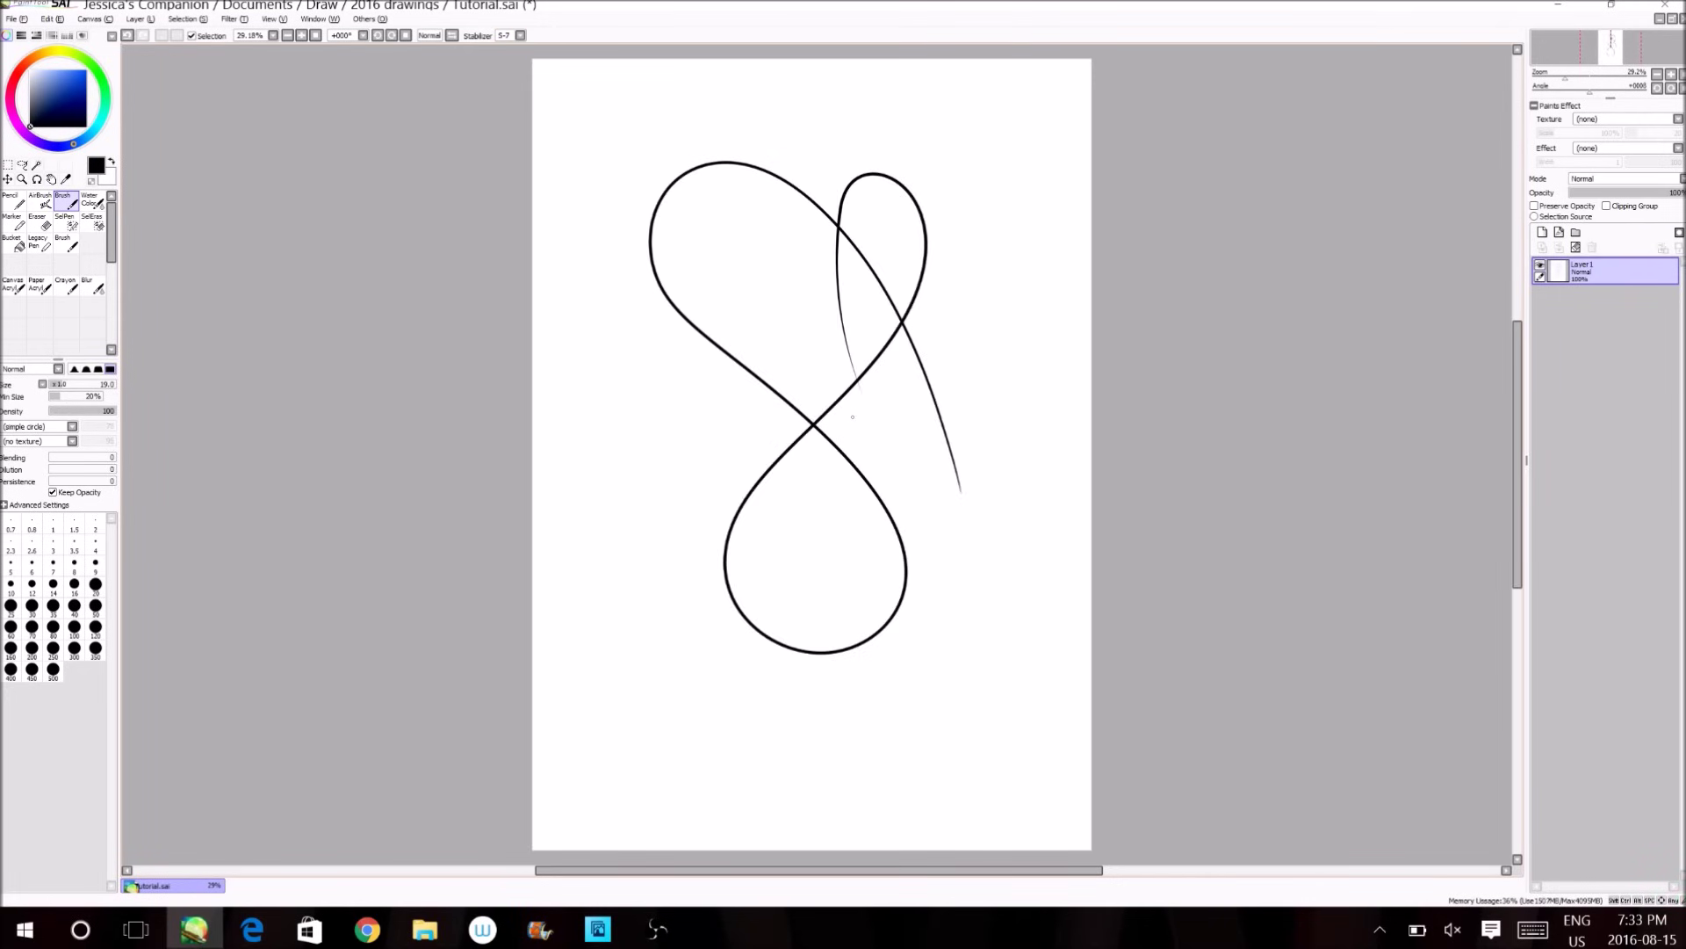
{"action": "mouse_move", "coordinate": [738, 399]}
{"action": "left_mouse_down"}
{"action": "mouse_move", "coordinate": [671, 442]}
{"action": "mouse_move", "coordinate": [701, 590]}
{"action": "mouse_move", "coordinate": [677, 664]}
{"action": "left_mouse_up"}
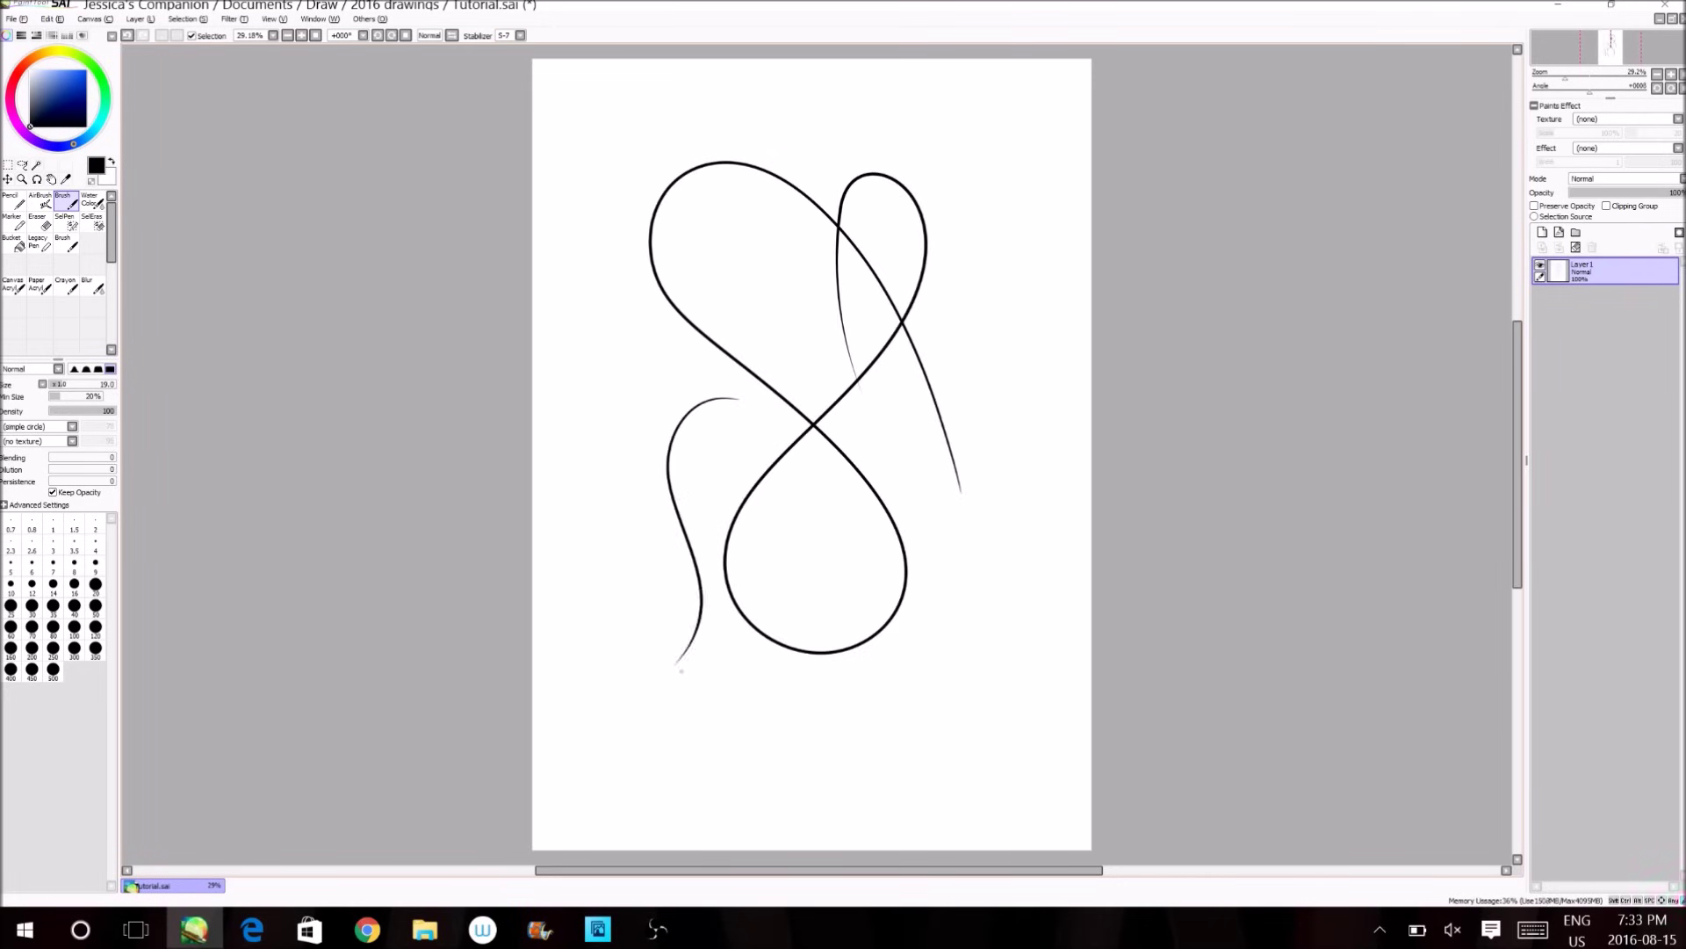
{"action": "left_click", "coordinate": [1576, 247]}
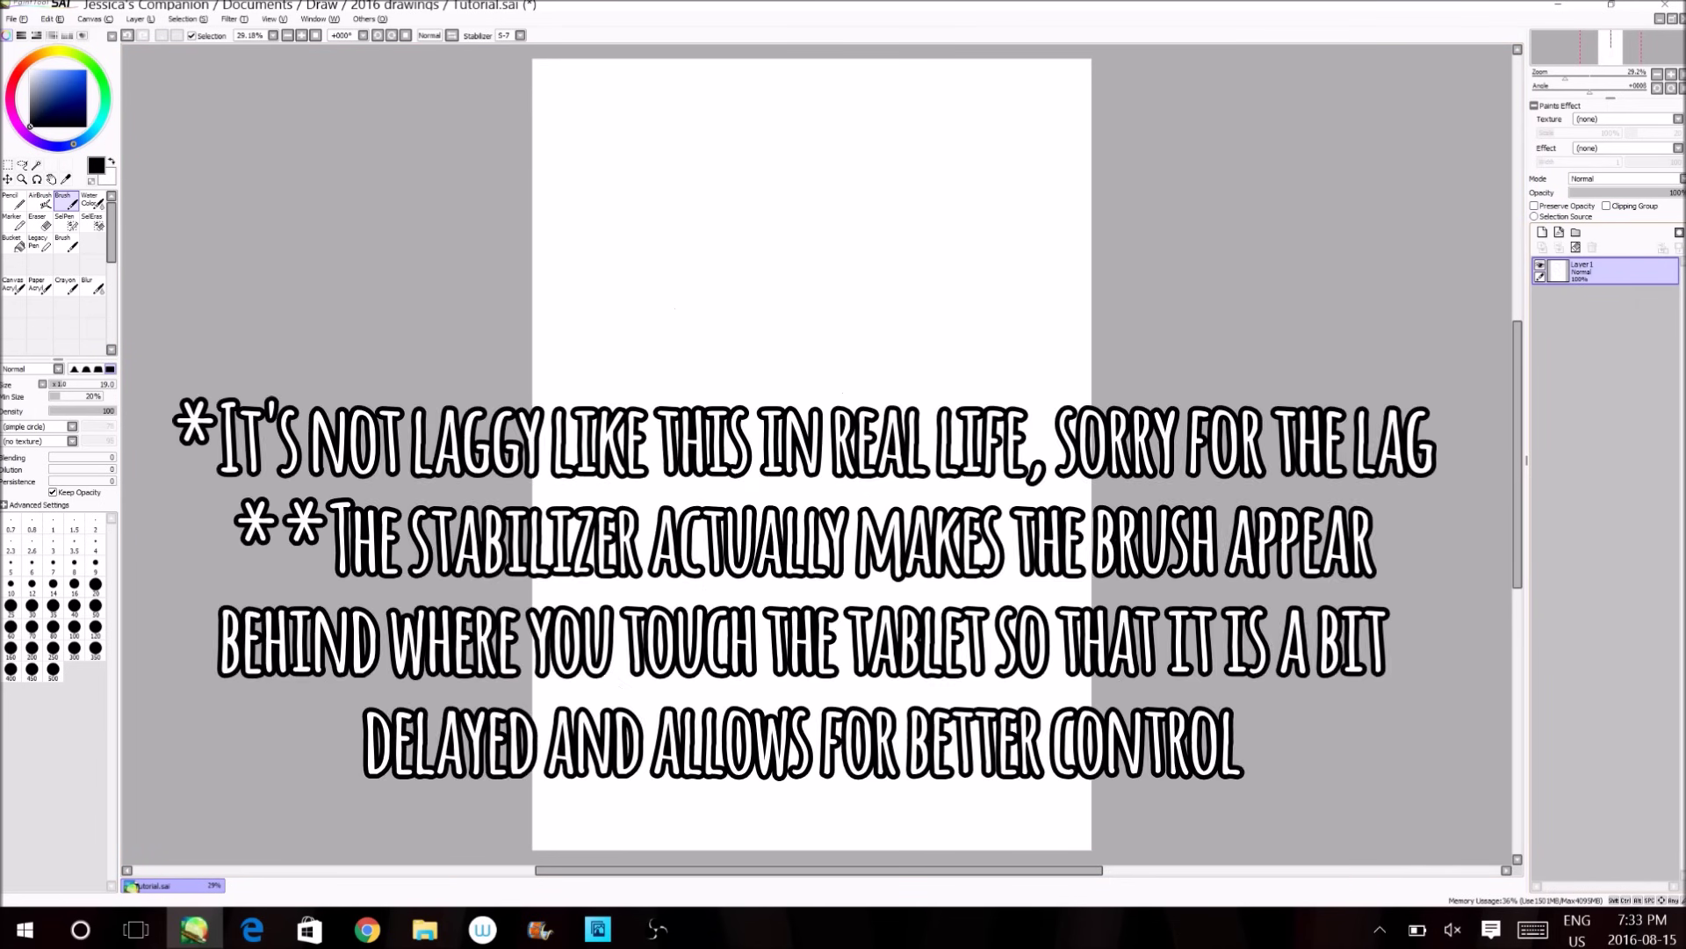
Set the Stabilizer back to 10, draw a looping scribble across the upper canvas, and clear Layer1.
{"action": "left_click", "coordinate": [521, 35]}
{"action": "left_click", "coordinate": [505, 148]}
{"action": "mouse_move", "coordinate": [861, 233]}
{"action": "left_mouse_down"}
{"action": "mouse_move", "coordinate": [617, 283]}
{"action": "mouse_move", "coordinate": [731, 582]}
{"action": "mouse_move", "coordinate": [898, 283]}
{"action": "mouse_move", "coordinate": [967, 321]}
{"action": "mouse_move", "coordinate": [648, 308]}
{"action": "left_mouse_up"}
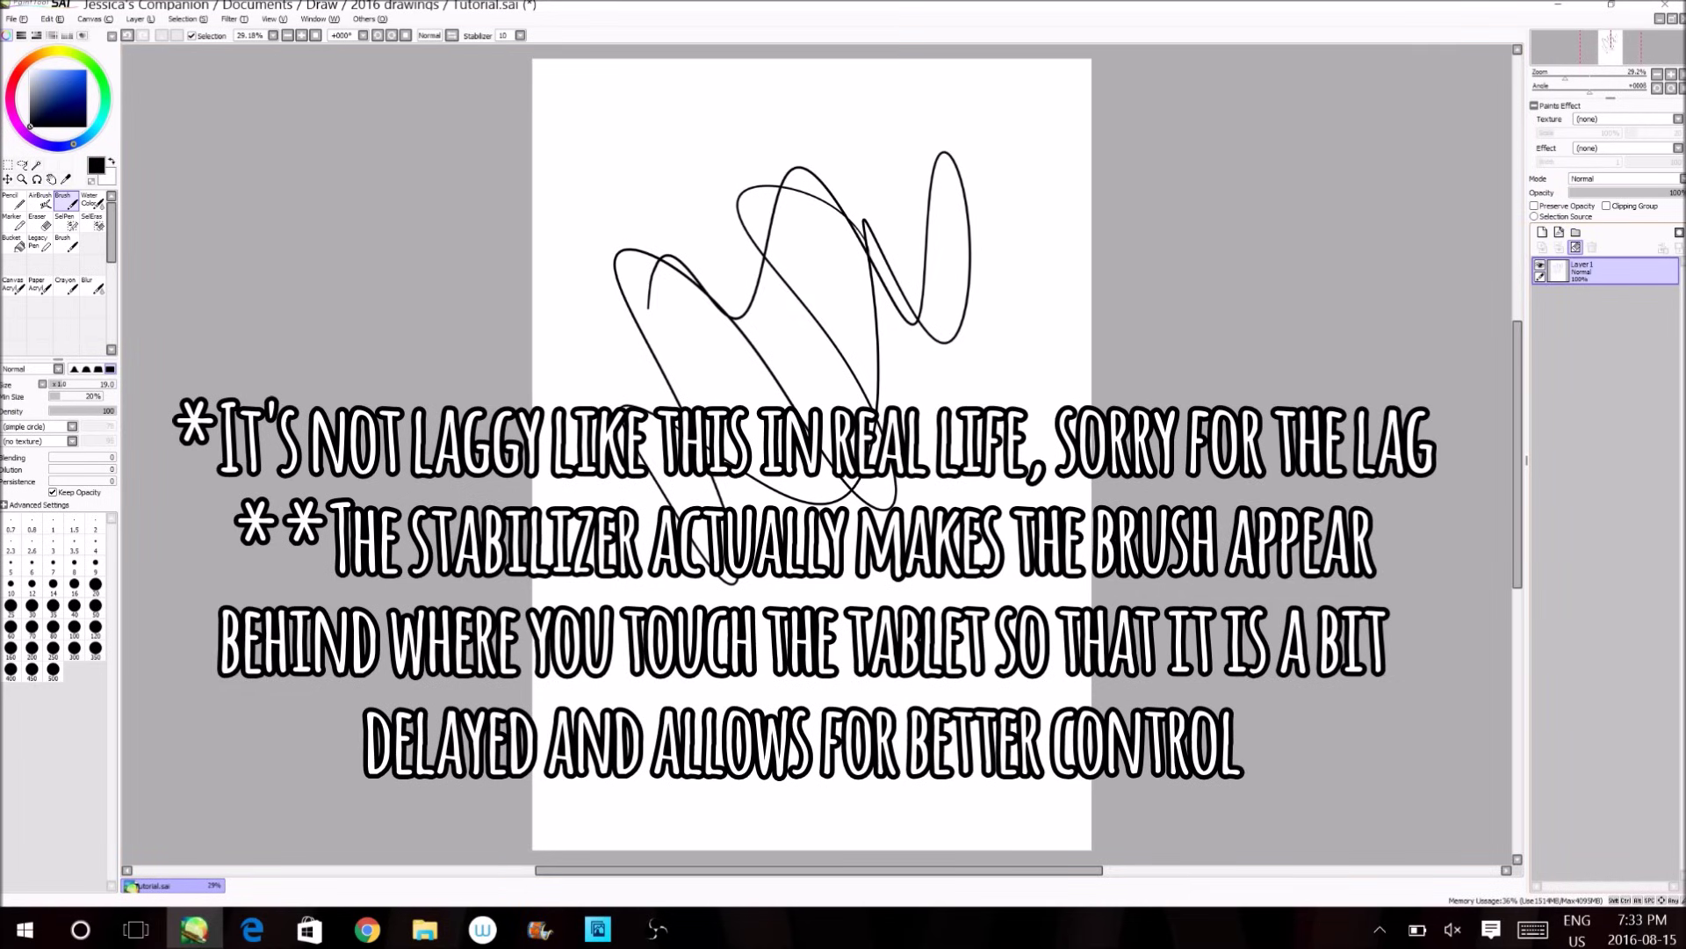
{"action": "left_click", "coordinate": [1576, 248]}
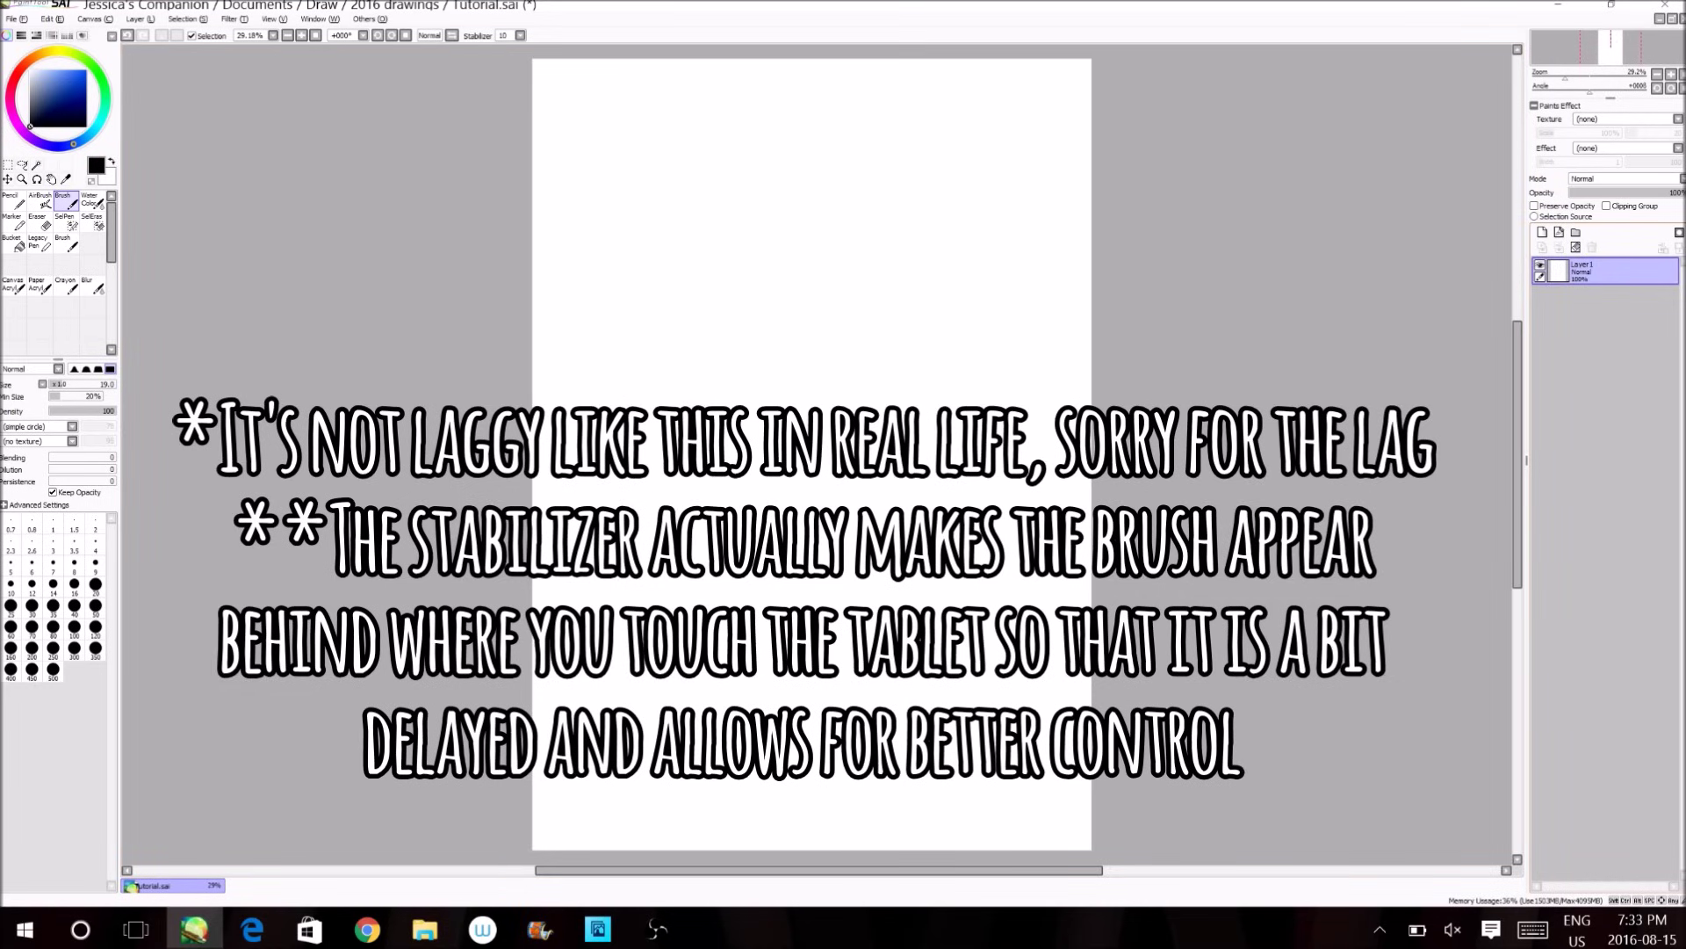
{"action": "left_click", "coordinate": [520, 35]}
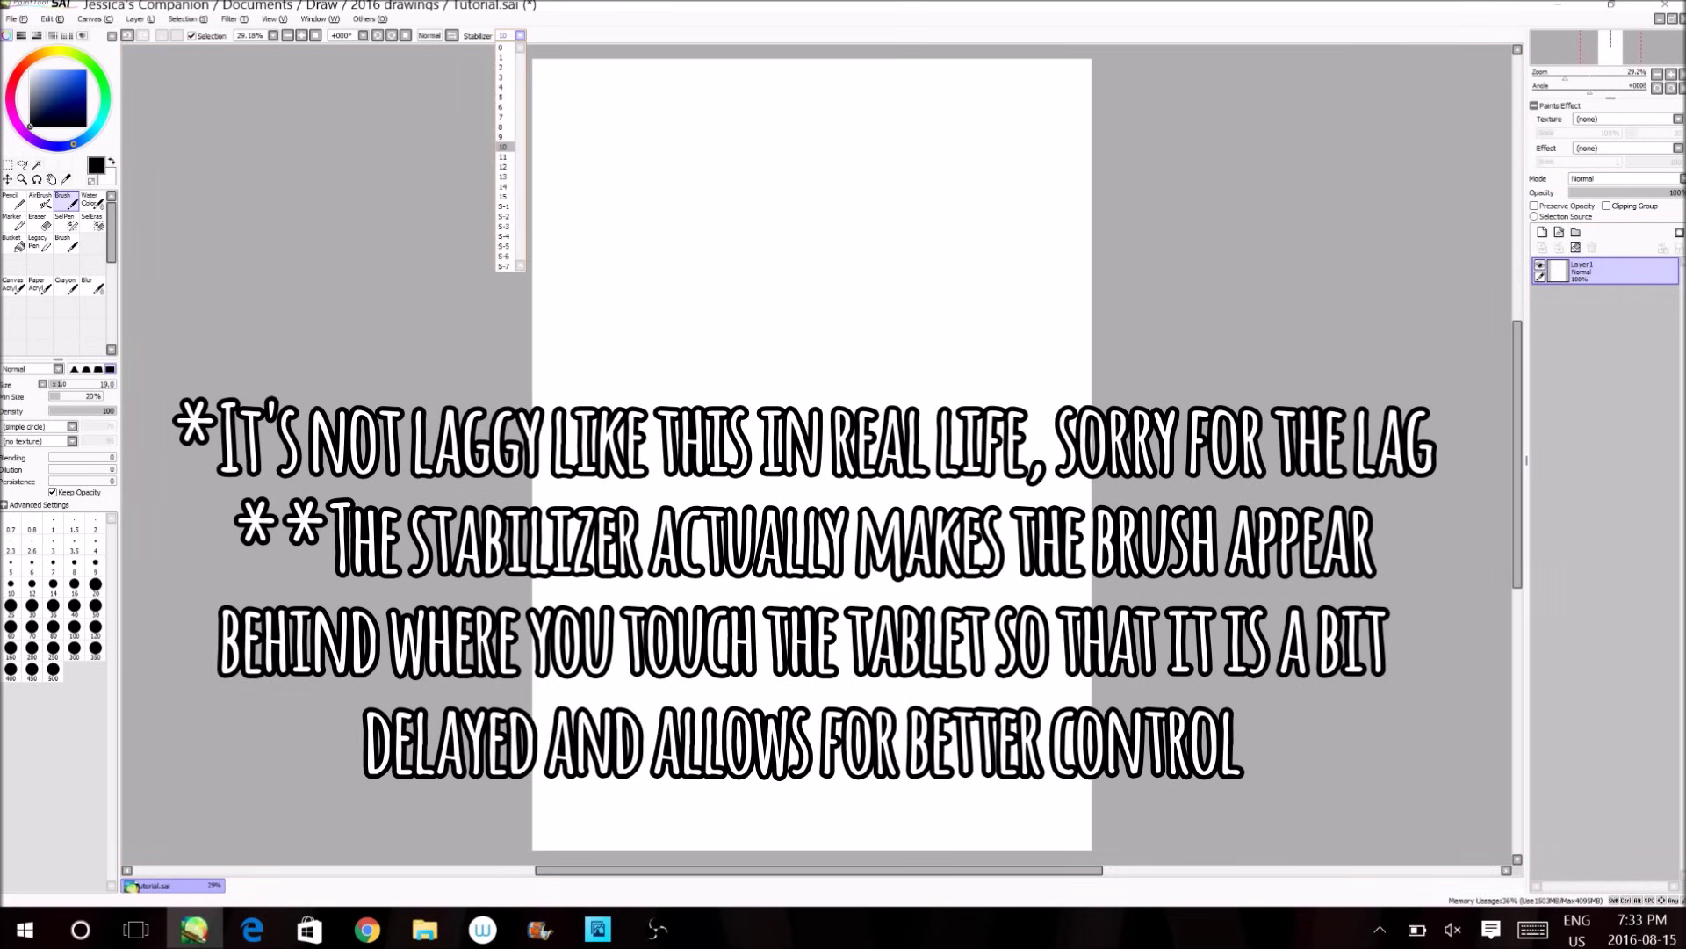
{"action": "left_click", "coordinate": [520, 35]}
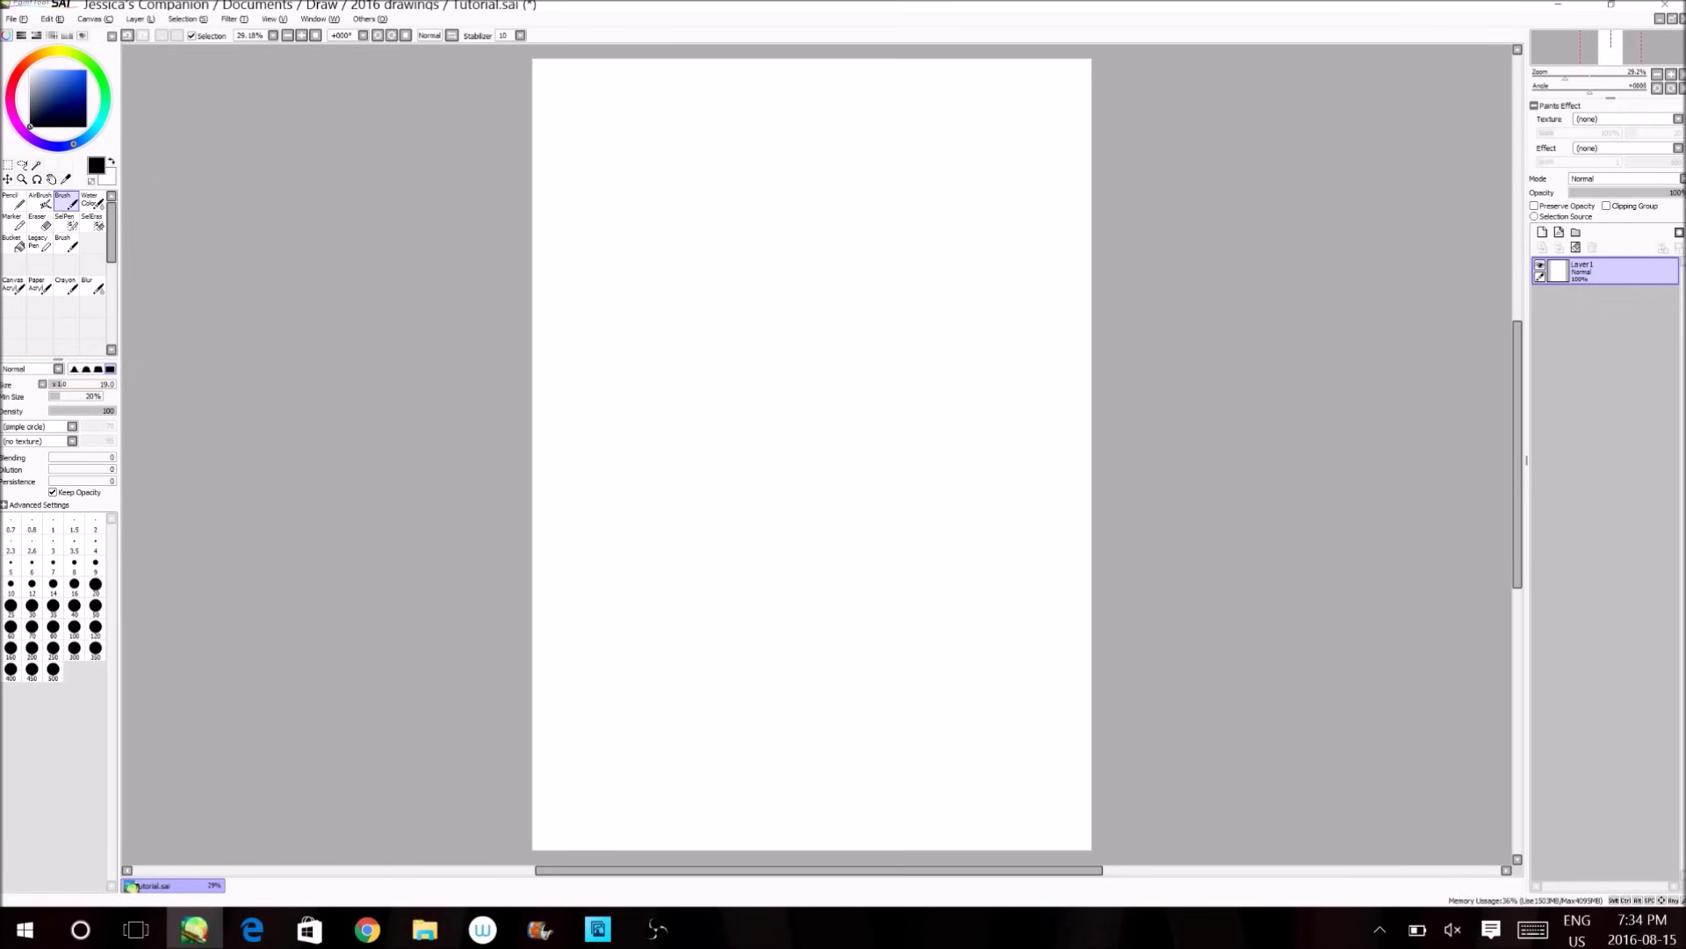
Sketch a rough black head circle in the canvas's upper middle at brush size 29, reinforcing its sides and lower edge.
{"action": "mouse_move", "coordinate": [816, 233]}
{"action": "left_mouse_down"}
{"action": "mouse_move", "coordinate": [773, 359]}
{"action": "mouse_move", "coordinate": [715, 360]}
{"action": "left_mouse_up"}
{"action": "key", "text": "ctrl+z"}
{"action": "mouse_move", "coordinate": [853, 199]}
{"action": "left_mouse_down"}
{"action": "mouse_move", "coordinate": [826, 179]}
{"action": "mouse_move", "coordinate": [738, 189]}
{"action": "left_mouse_up"}
{"action": "mouse_move", "coordinate": [804, 174]}
{"action": "left_mouse_down"}
{"action": "mouse_move", "coordinate": [738, 190]}
{"action": "mouse_move", "coordinate": [859, 211]}
{"action": "mouse_move", "coordinate": [852, 251]}
{"action": "mouse_move", "coordinate": [865, 216]}
{"action": "mouse_move", "coordinate": [882, 269]}
{"action": "mouse_move", "coordinate": [826, 347]}
{"action": "left_mouse_up"}
{"action": "mouse_move", "coordinate": [746, 188]}
{"action": "left_mouse_down"}
{"action": "mouse_move", "coordinate": [710, 250]}
{"action": "mouse_move", "coordinate": [724, 318]}
{"action": "mouse_move", "coordinate": [705, 287]}
{"action": "mouse_move", "coordinate": [749, 344]}
{"action": "mouse_move", "coordinate": [856, 335]}
{"action": "left_mouse_up"}
{"action": "left_click_drag", "start_coordinate": [727, 334], "coordinate": [803, 348]}
{"action": "left_click_drag", "start_coordinate": [711, 240], "coordinate": [718, 322]}
{"action": "left_click_drag", "start_coordinate": [705, 270], "coordinate": [738, 342]}
{"action": "left_click_drag", "start_coordinate": [845, 191], "coordinate": [871, 319]}
{"action": "left_click_drag", "start_coordinate": [881, 282], "coordinate": [826, 349]}
{"action": "mouse_move", "coordinate": [717, 223]}
{"action": "left_mouse_down"}
{"action": "mouse_move", "coordinate": [700, 303]}
{"action": "mouse_move", "coordinate": [743, 340]}
{"action": "left_mouse_up"}
Draw a vertical facial guideline and a curved horizontal eye line across the head circle.
{"action": "left_click_drag", "start_coordinate": [832, 197], "coordinate": [807, 398]}
{"action": "left_click_drag", "start_coordinate": [830, 284], "coordinate": [817, 358]}
{"action": "mouse_move", "coordinate": [793, 256]}
{"action": "left_mouse_down"}
{"action": "mouse_move", "coordinate": [878, 260]}
{"action": "mouse_move", "coordinate": [790, 255]}
{"action": "mouse_move", "coordinate": [843, 253]}
{"action": "mouse_move", "coordinate": [894, 291]}
{"action": "left_mouse_up"}
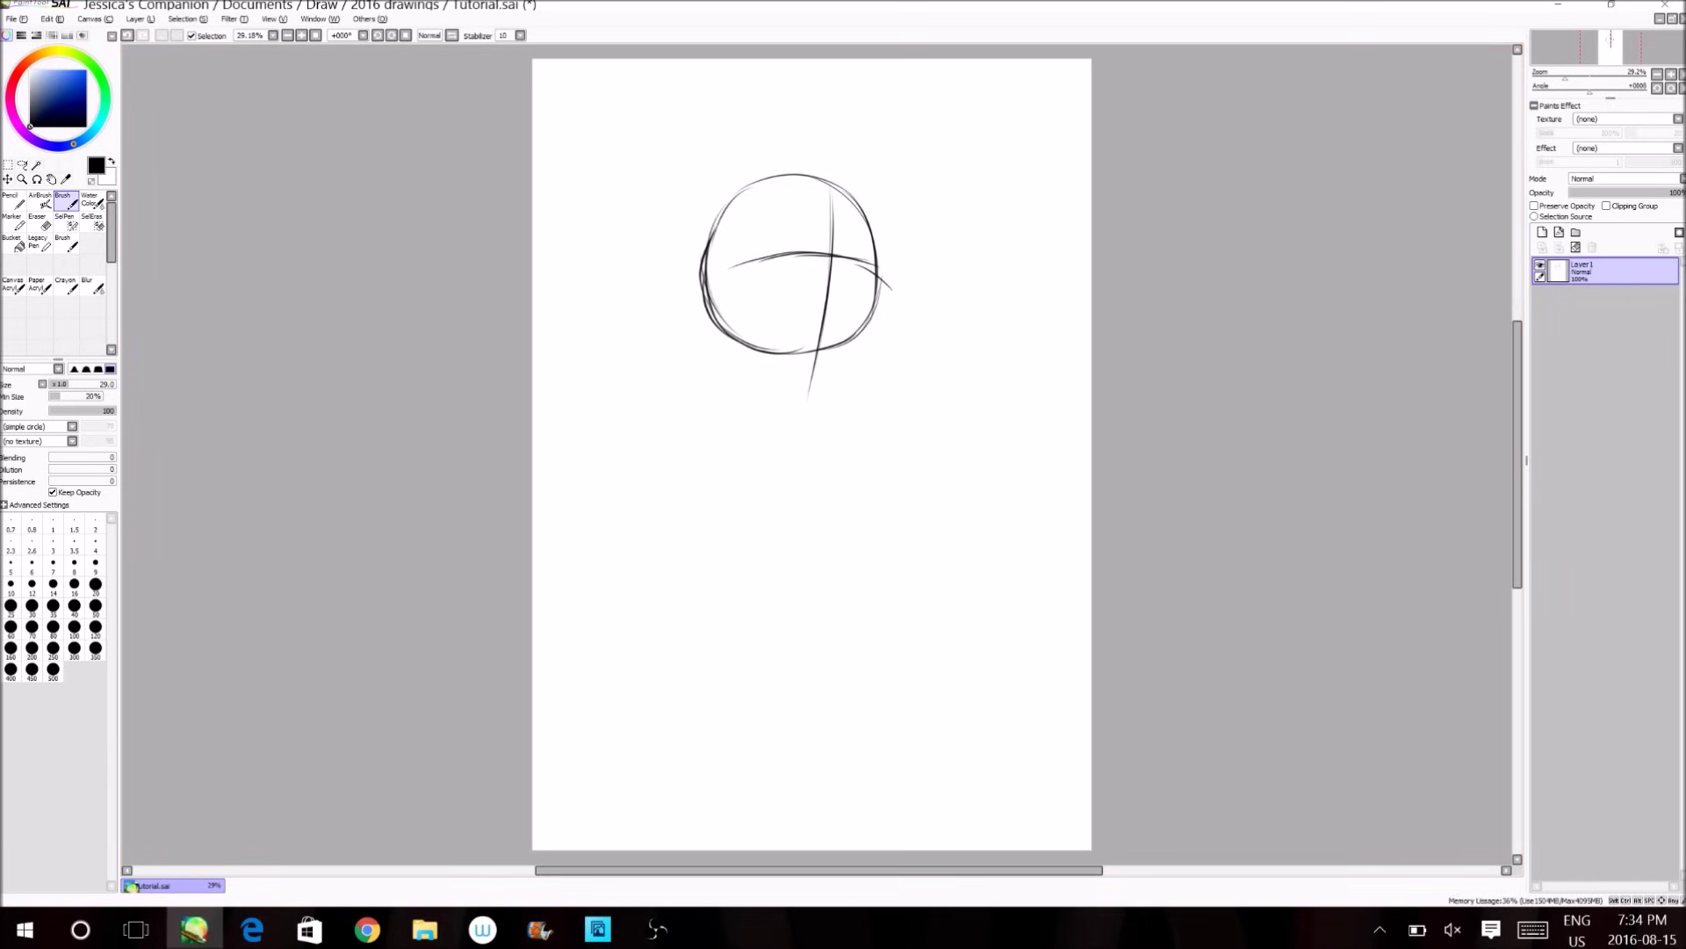
Lower the brush Density to 66 and reinforce the vertical facial guideline, undoing the first trial strokes.
{"action": "left_click", "coordinate": [106, 411]}
{"action": "mouse_move", "coordinate": [110, 411]}
{"action": "left_mouse_down"}
{"action": "mouse_move", "coordinate": [71, 411]}
{"action": "mouse_move", "coordinate": [109, 411]}
{"action": "mouse_move", "coordinate": [93, 411]}
{"action": "left_mouse_up"}
{"action": "left_click_drag", "start_coordinate": [824, 180], "coordinate": [804, 300]}
{"action": "key", "text": "ctrl+z"}
{"action": "key", "text": "ctrl+z"}
{"action": "mouse_move", "coordinate": [824, 178]}
{"action": "left_mouse_down"}
{"action": "mouse_move", "coordinate": [835, 281]}
{"action": "mouse_move", "coordinate": [808, 361]}
{"action": "left_mouse_up"}
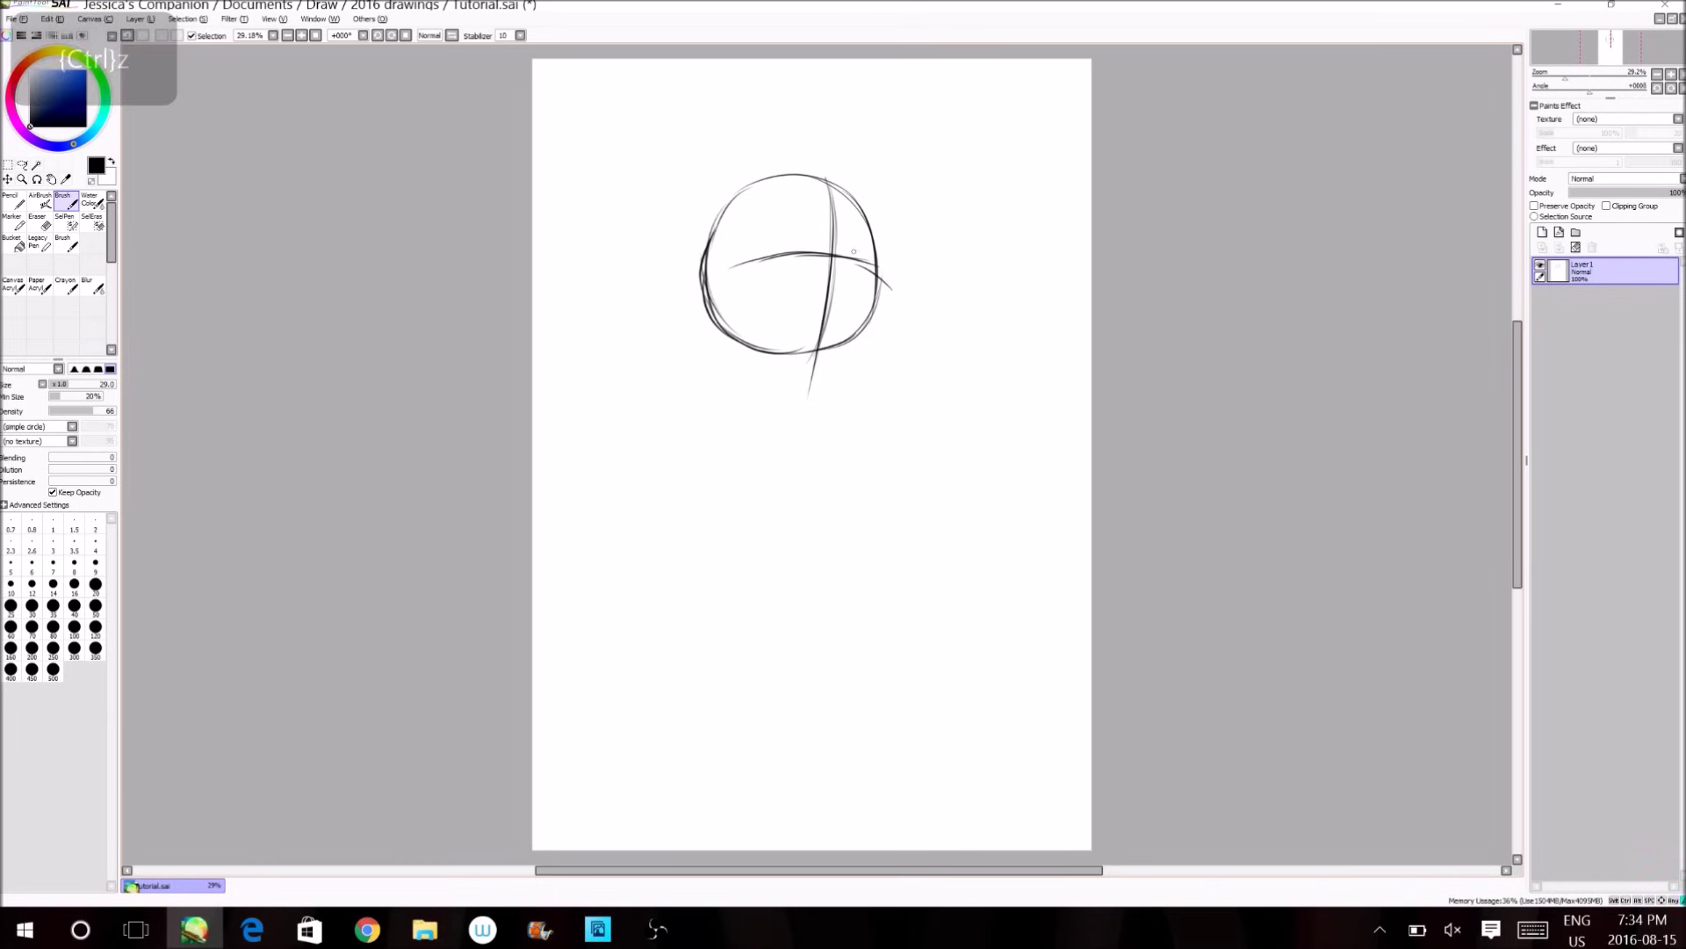
Mark both eyes on the eye line and sketch the jaw and pointed chin below the head circle.
{"action": "mouse_move", "coordinate": [848, 261]}
{"action": "left_mouse_down"}
{"action": "mouse_move", "coordinate": [865, 250]}
{"action": "mouse_move", "coordinate": [790, 247]}
{"action": "mouse_move", "coordinate": [875, 314]}
{"action": "mouse_move", "coordinate": [830, 385]}
{"action": "mouse_move", "coordinate": [875, 306]}
{"action": "mouse_move", "coordinate": [828, 384]}
{"action": "mouse_move", "coordinate": [767, 366]}
{"action": "left_mouse_up"}
{"action": "left_click_drag", "start_coordinate": [759, 361], "coordinate": [832, 387]}
{"action": "mouse_move", "coordinate": [736, 331]}
{"action": "left_mouse_down"}
{"action": "mouse_move", "coordinate": [760, 366]}
{"action": "mouse_move", "coordinate": [815, 387]}
{"action": "left_mouse_up"}
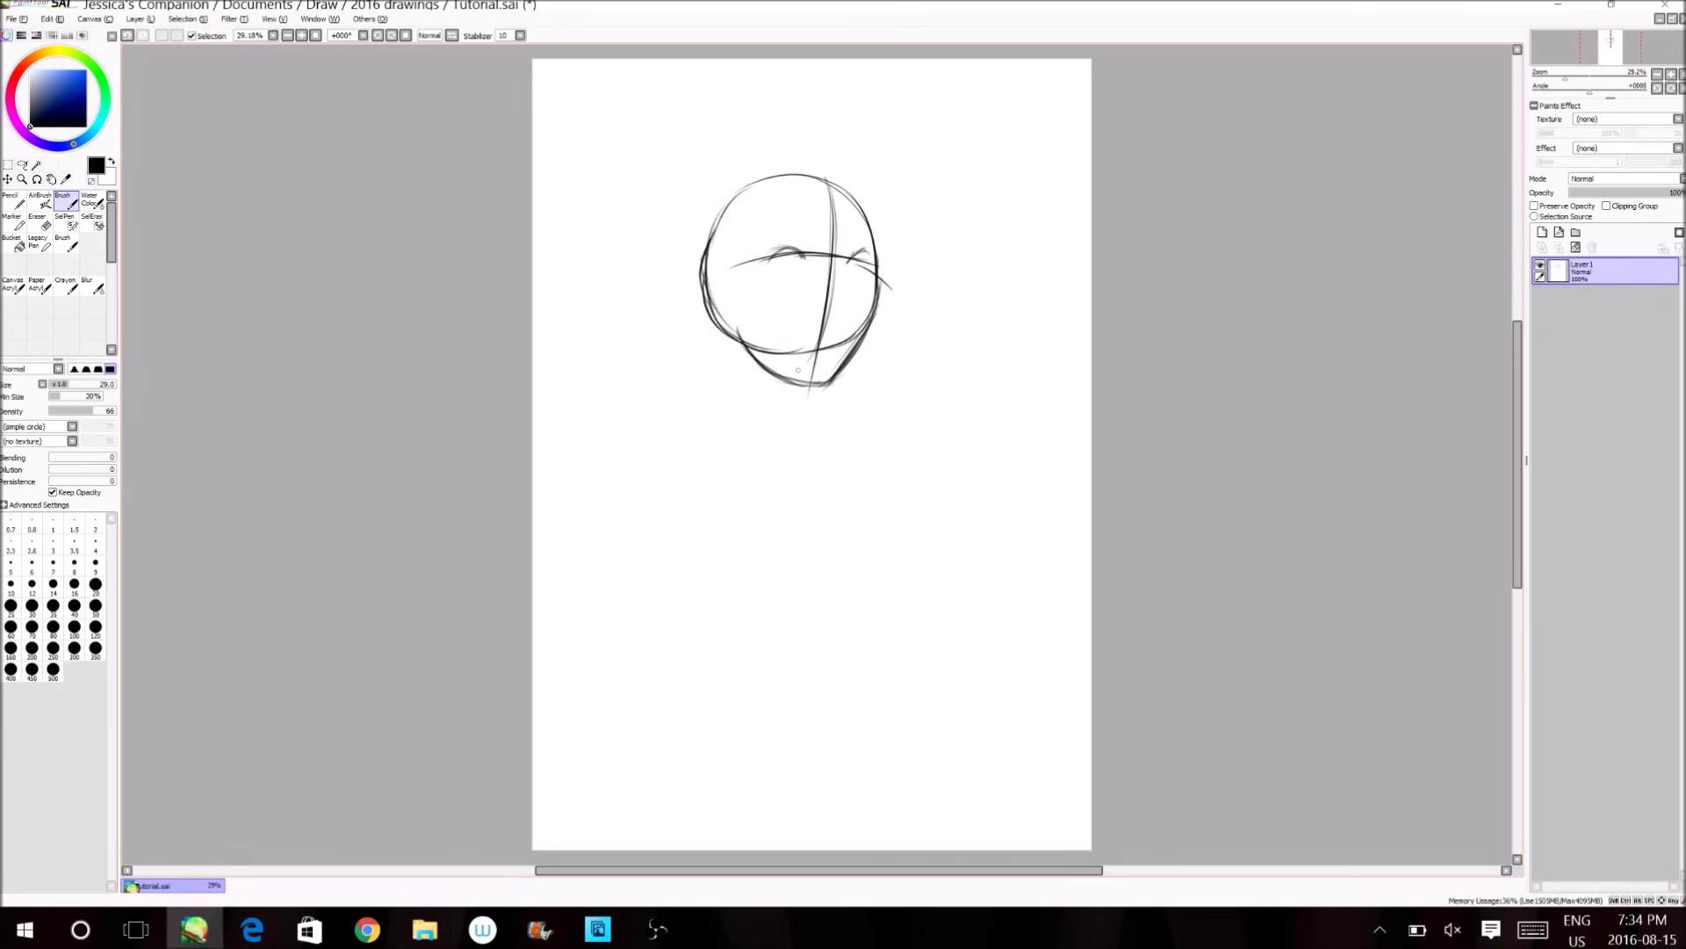
{"action": "mouse_move", "coordinate": [736, 331]}
{"action": "left_mouse_down"}
{"action": "mouse_move", "coordinate": [769, 373]}
{"action": "mouse_move", "coordinate": [753, 362]}
{"action": "left_mouse_up"}
Sketch the ear on the left side of the head and build up both eyes with dark upper lids and lower lines.
{"action": "mouse_move", "coordinate": [722, 267]}
{"action": "left_mouse_down"}
{"action": "mouse_move", "coordinate": [710, 312]}
{"action": "mouse_move", "coordinate": [734, 318]}
{"action": "mouse_move", "coordinate": [707, 283]}
{"action": "left_mouse_up"}
{"action": "mouse_move", "coordinate": [709, 298]}
{"action": "left_mouse_down"}
{"action": "mouse_move", "coordinate": [719, 313]}
{"action": "mouse_move", "coordinate": [739, 290]}
{"action": "left_mouse_up"}
{"action": "left_click_drag", "start_coordinate": [721, 267], "coordinate": [709, 295]}
{"action": "mouse_move", "coordinate": [718, 219]}
{"action": "left_mouse_down"}
{"action": "mouse_move", "coordinate": [708, 271]}
{"action": "mouse_move", "coordinate": [711, 254]}
{"action": "mouse_move", "coordinate": [805, 264]}
{"action": "left_mouse_up"}
{"action": "mouse_move", "coordinate": [794, 247]}
{"action": "left_mouse_down"}
{"action": "mouse_move", "coordinate": [806, 265]}
{"action": "mouse_move", "coordinate": [800, 249]}
{"action": "left_mouse_up"}
{"action": "mouse_move", "coordinate": [768, 265]}
{"action": "left_mouse_down"}
{"action": "mouse_move", "coordinate": [797, 245]}
{"action": "mouse_move", "coordinate": [862, 247]}
{"action": "left_mouse_up"}
{"action": "left_click_drag", "start_coordinate": [855, 257], "coordinate": [874, 259]}
{"action": "mouse_move", "coordinate": [770, 263]}
{"action": "left_mouse_down"}
{"action": "mouse_move", "coordinate": [791, 253]}
{"action": "mouse_move", "coordinate": [784, 274]}
{"action": "mouse_move", "coordinate": [810, 271]}
{"action": "left_mouse_up"}
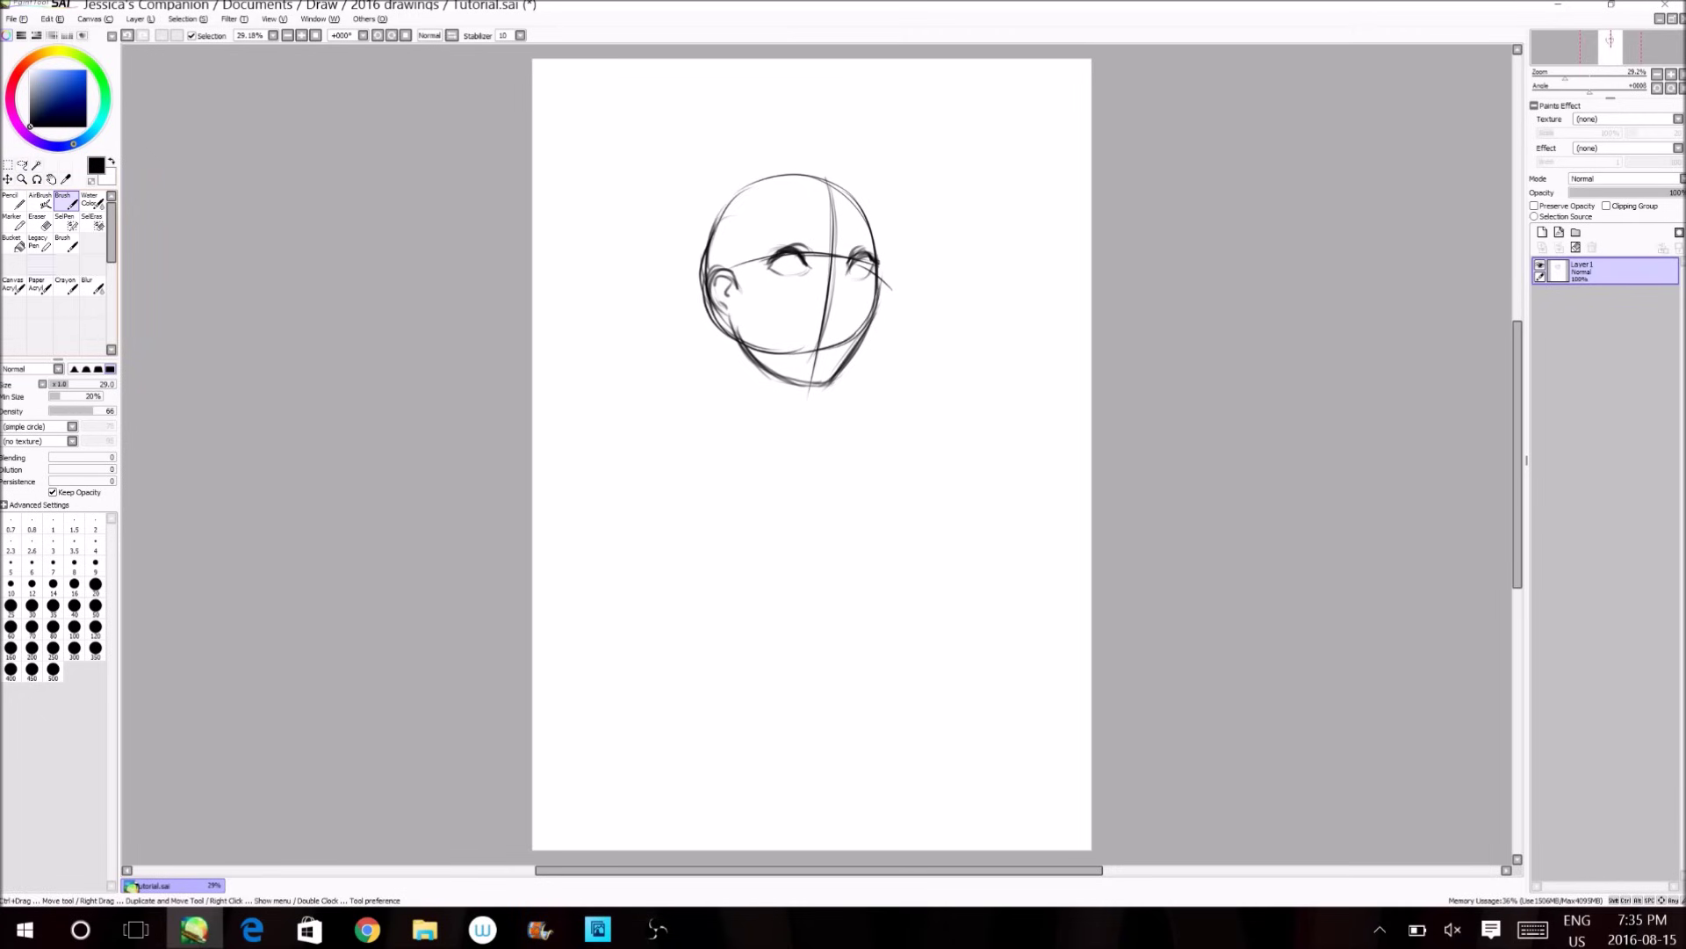
Erase parts of the sketched jawline along the lower left of the face with the Eraser.
{"action": "left_click", "coordinate": [40, 221]}
{"action": "mouse_move", "coordinate": [870, 316]}
{"action": "left_mouse_down"}
{"action": "mouse_move", "coordinate": [833, 370]}
{"action": "mouse_move", "coordinate": [785, 381]}
{"action": "mouse_move", "coordinate": [757, 360]}
{"action": "mouse_move", "coordinate": [804, 385]}
{"action": "left_mouse_up"}
Enlarge the SelPen to size 170 and paint a selection over both eyes.
{"action": "left_click", "coordinate": [66, 220]}
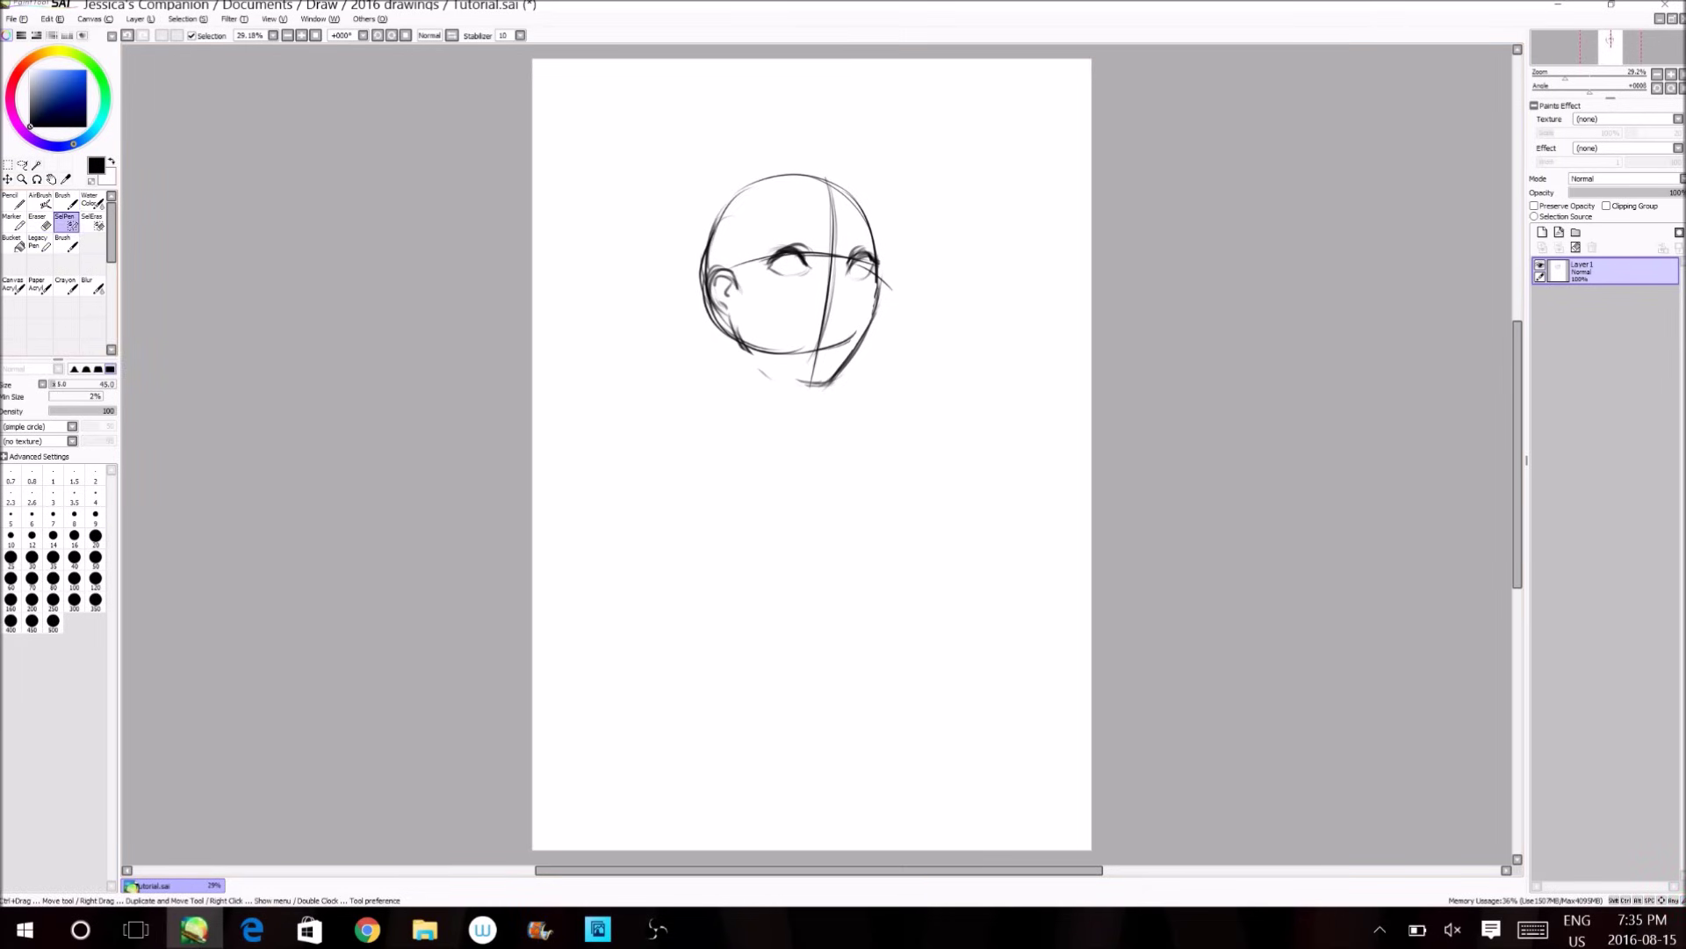
{"action": "key", "text": "bracketright"}
{"action": "key", "text": "bracketright"}
{"action": "key", "text": "bracketright"}
{"action": "key", "text": "bracketright"}
{"action": "key", "text": "bracketright"}
{"action": "key", "text": "bracketright"}
{"action": "key", "text": "bracketright"}
{"action": "key", "text": "bracketright"}
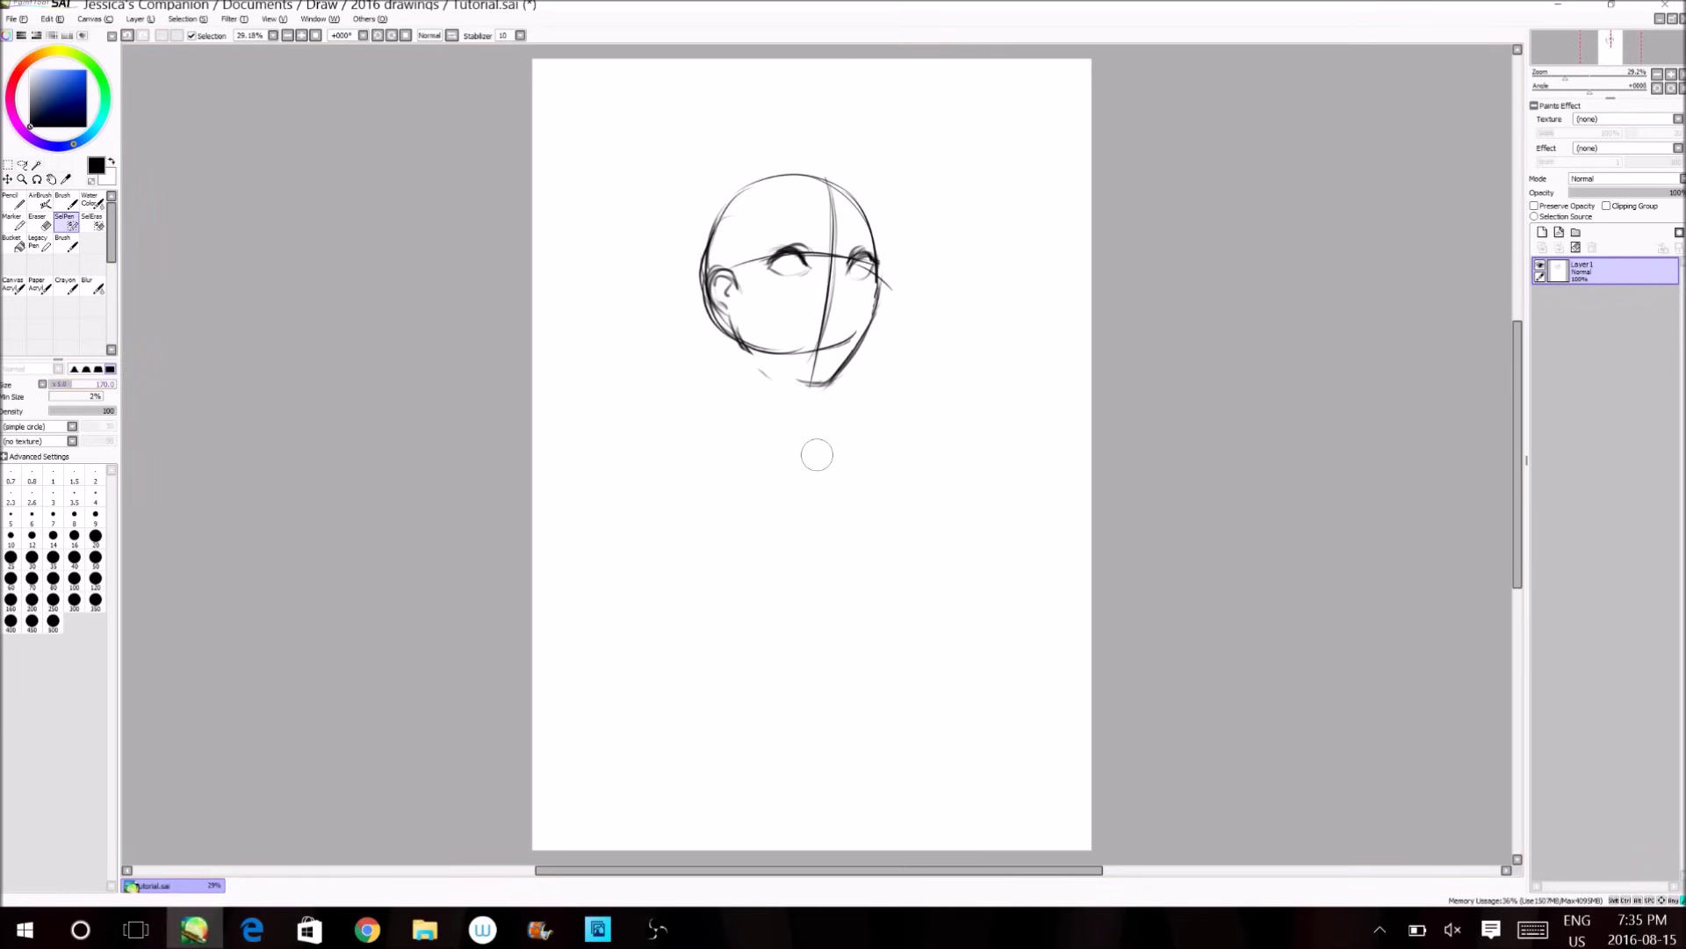
{"action": "mouse_move", "coordinate": [798, 267]}
{"action": "left_mouse_down"}
{"action": "mouse_move", "coordinate": [788, 256]}
{"action": "mouse_move", "coordinate": [861, 277]}
{"action": "mouse_move", "coordinate": [856, 259]}
{"action": "left_mouse_up"}
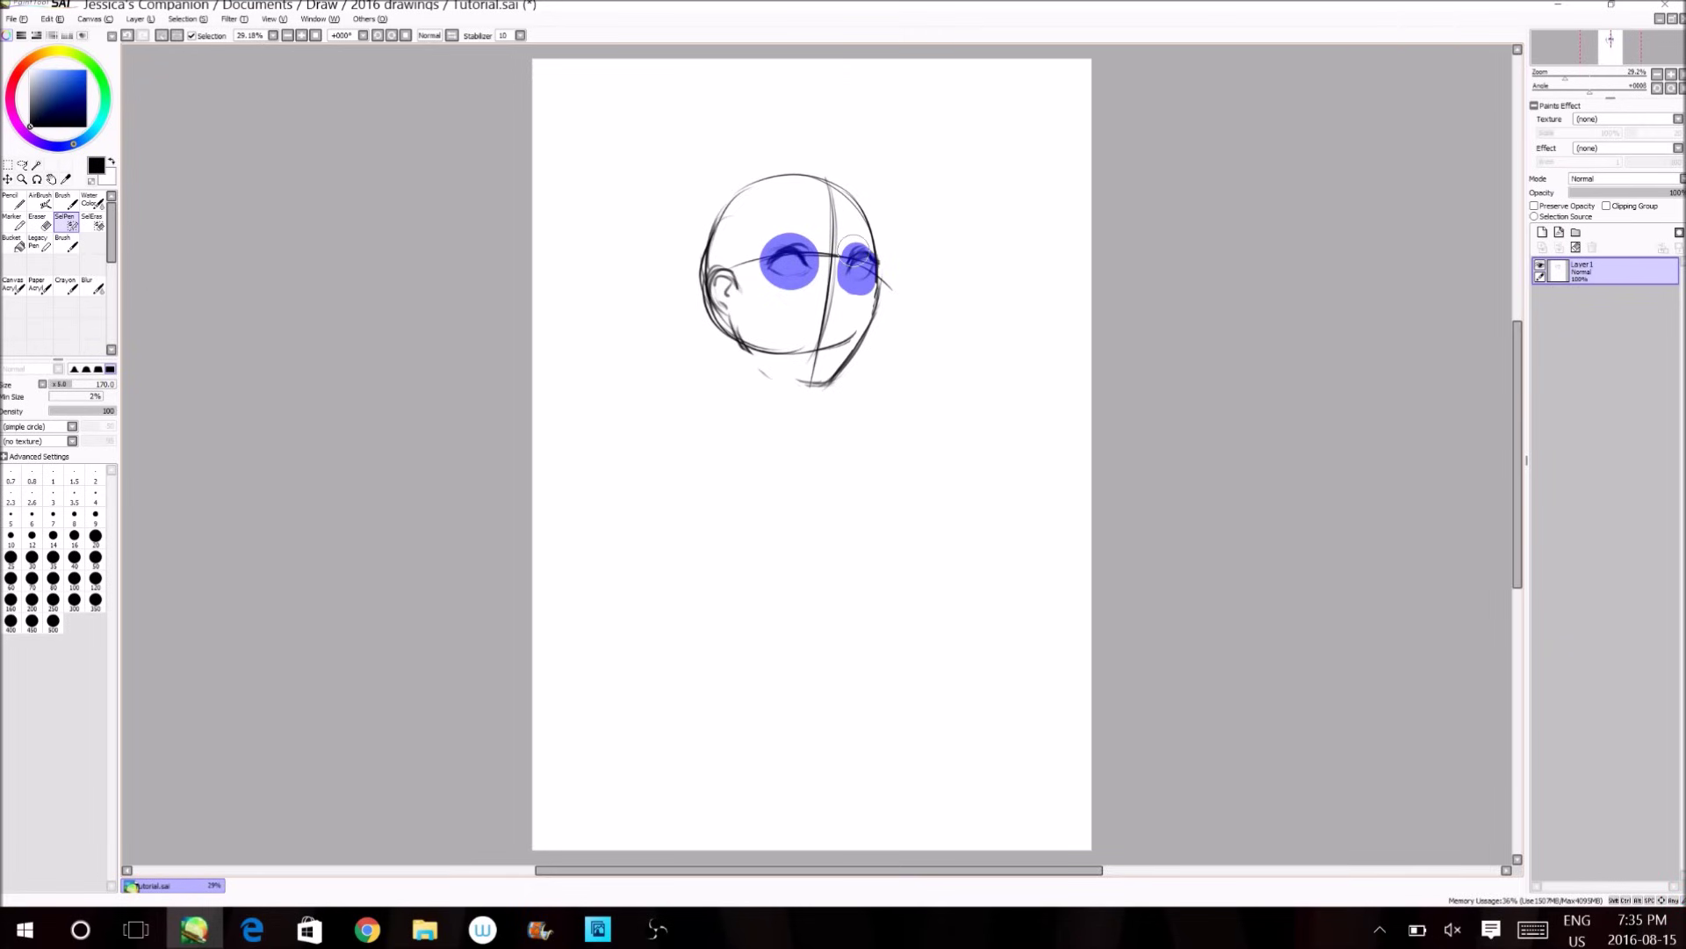
Move the selected eyes slightly down the face and deselect them.
{"action": "left_click", "coordinate": [8, 179]}
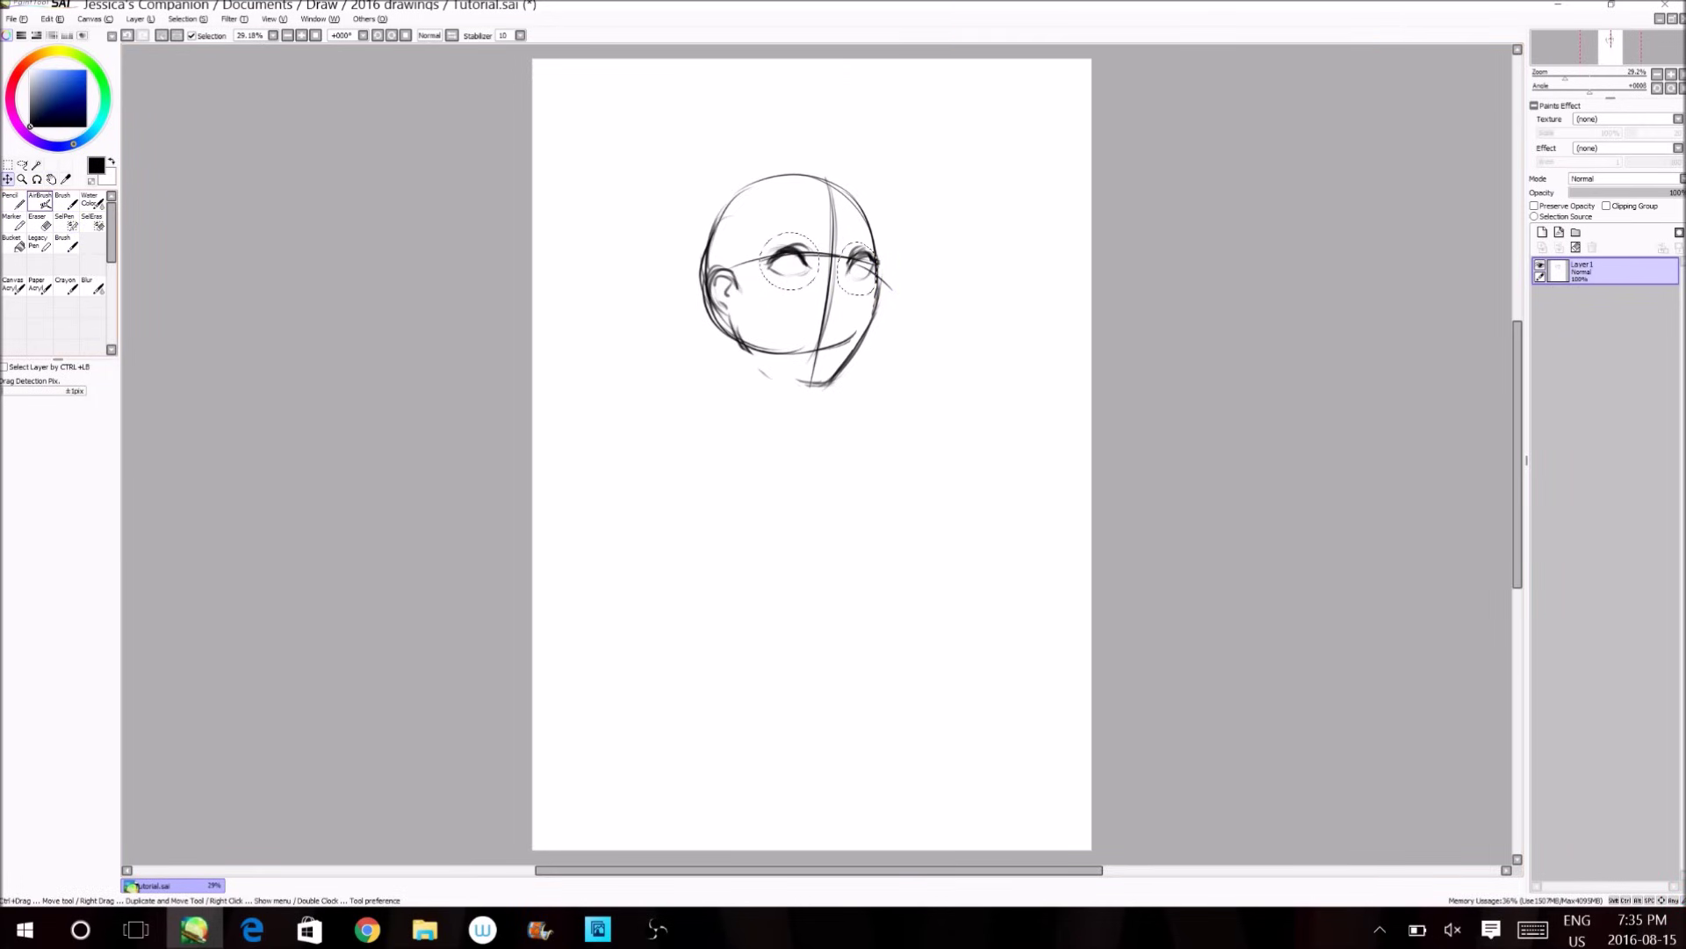
{"action": "left_click_drag", "start_coordinate": [790, 262], "coordinate": [791, 275]}
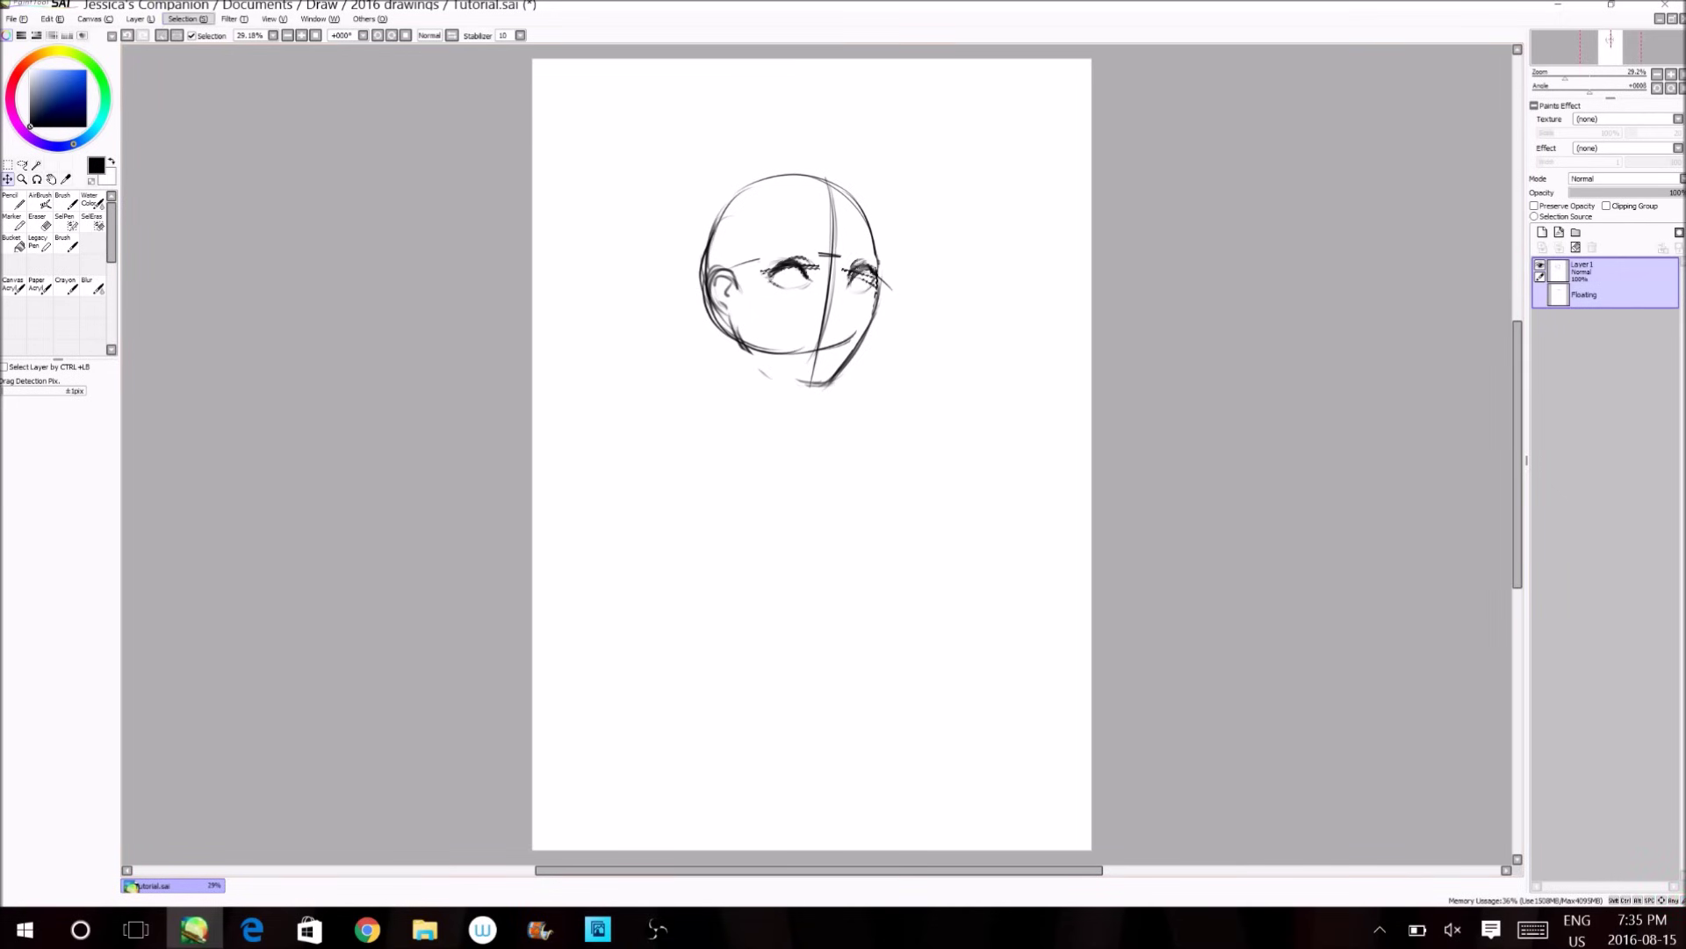
{"action": "left_click", "coordinate": [186, 19]}
{"action": "left_click", "coordinate": [187, 33]}
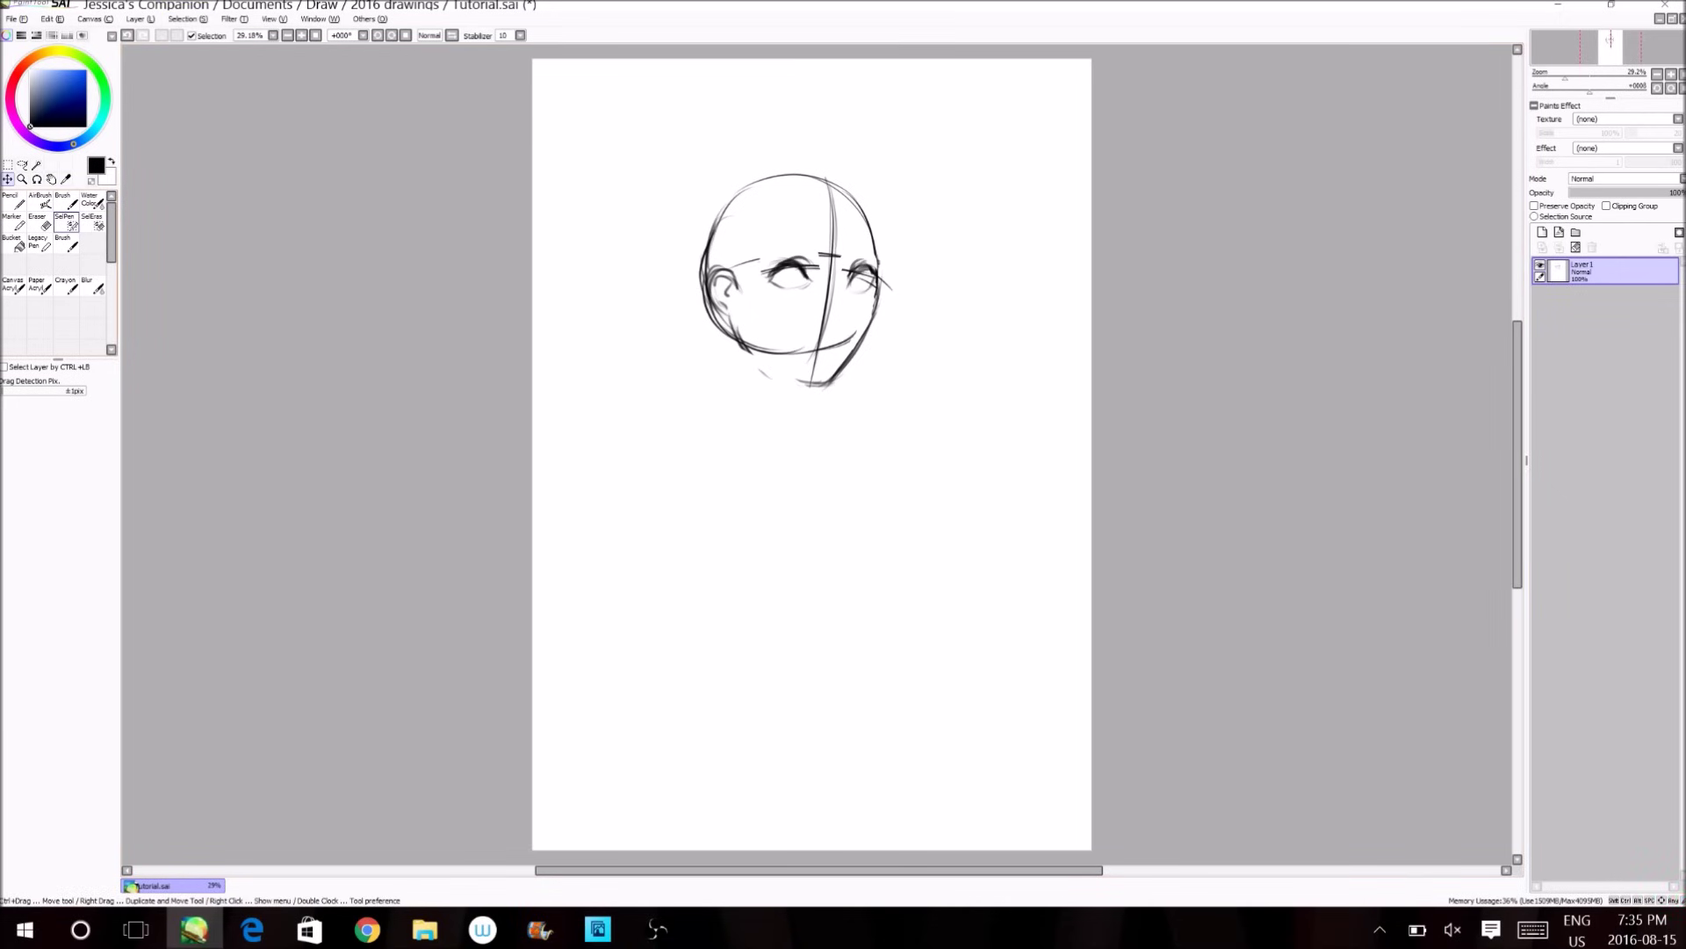
Redraw the face's right contour and lower jaw with the Brush, and sketch the neck and rounded shoulders of a bust.
{"action": "left_click", "coordinate": [66, 202]}
{"action": "mouse_move", "coordinate": [865, 215]}
{"action": "left_mouse_down"}
{"action": "mouse_move", "coordinate": [882, 280]}
{"action": "mouse_move", "coordinate": [862, 348]}
{"action": "mouse_move", "coordinate": [824, 372]}
{"action": "left_mouse_up"}
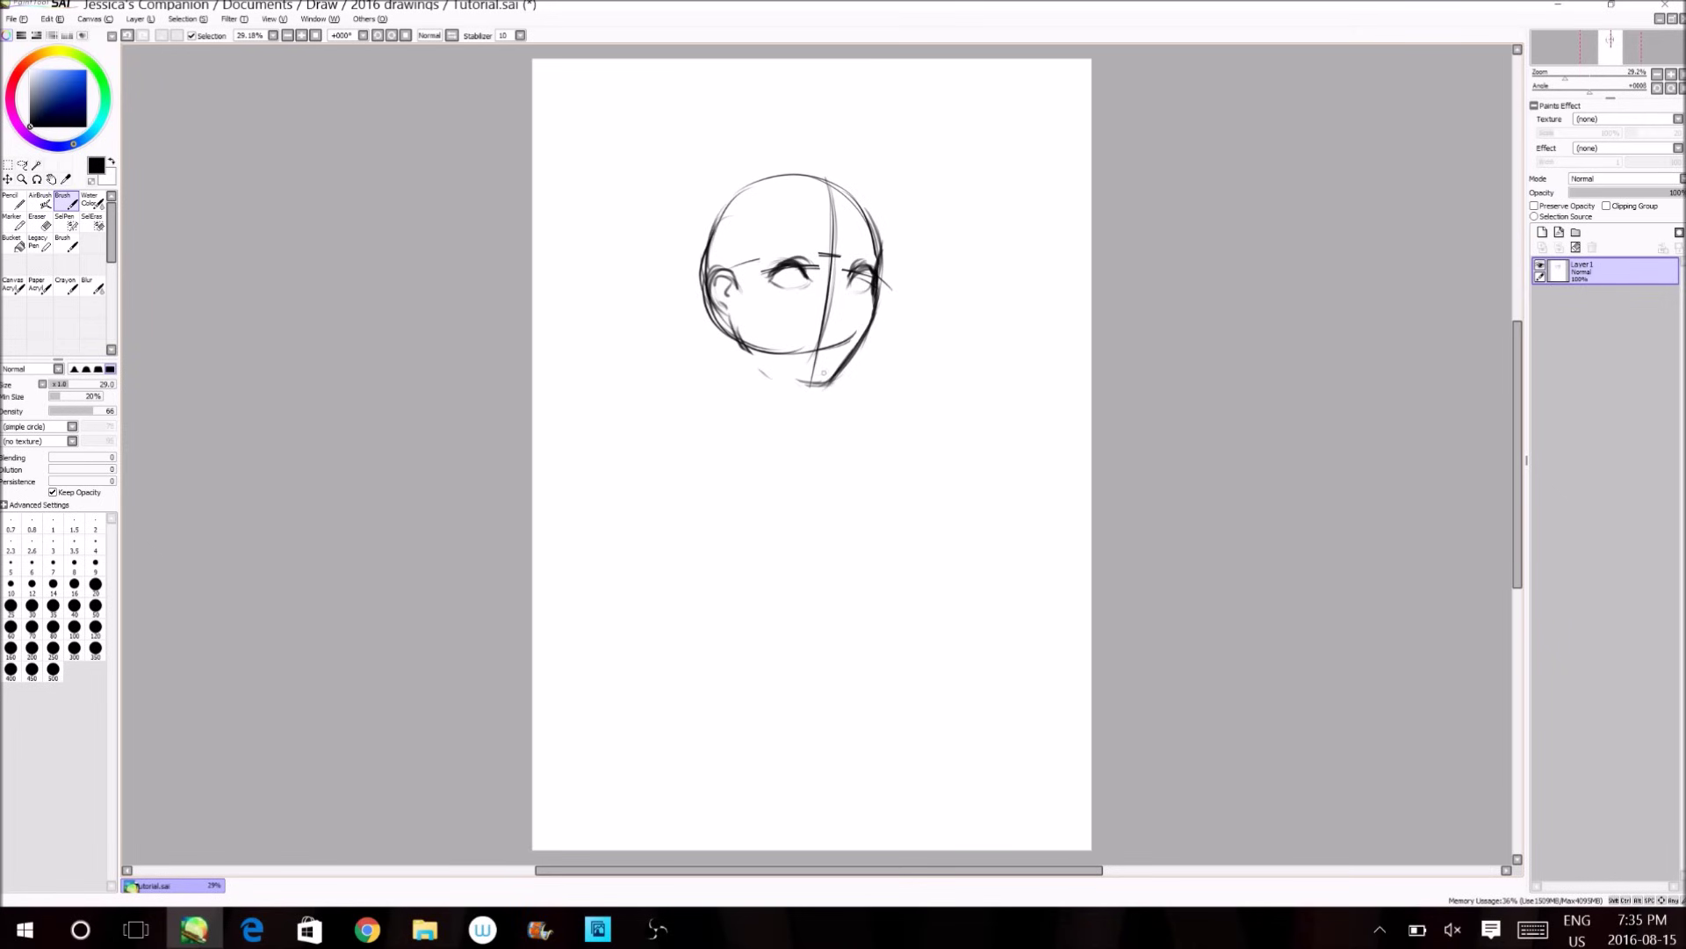
{"action": "left_click_drag", "start_coordinate": [732, 333], "coordinate": [812, 397]}
{"action": "mouse_move", "coordinate": [739, 345]}
{"action": "left_mouse_down"}
{"action": "mouse_move", "coordinate": [733, 414]}
{"action": "mouse_move", "coordinate": [778, 416]}
{"action": "mouse_move", "coordinate": [773, 441]}
{"action": "mouse_move", "coordinate": [858, 440]}
{"action": "mouse_move", "coordinate": [861, 462]}
{"action": "left_mouse_up"}
{"action": "mouse_move", "coordinate": [738, 389]}
{"action": "left_mouse_down"}
{"action": "mouse_move", "coordinate": [659, 444]}
{"action": "mouse_move", "coordinate": [666, 474]}
{"action": "left_mouse_up"}
{"action": "mouse_move", "coordinate": [678, 425]}
{"action": "left_mouse_down"}
{"action": "mouse_move", "coordinate": [654, 463]}
{"action": "mouse_move", "coordinate": [672, 481]}
{"action": "left_mouse_up"}
{"action": "mouse_move", "coordinate": [794, 405]}
{"action": "left_mouse_down"}
{"action": "mouse_move", "coordinate": [862, 480]}
{"action": "mouse_move", "coordinate": [730, 506]}
{"action": "mouse_move", "coordinate": [817, 488]}
{"action": "mouse_move", "coordinate": [664, 474]}
{"action": "left_mouse_up"}
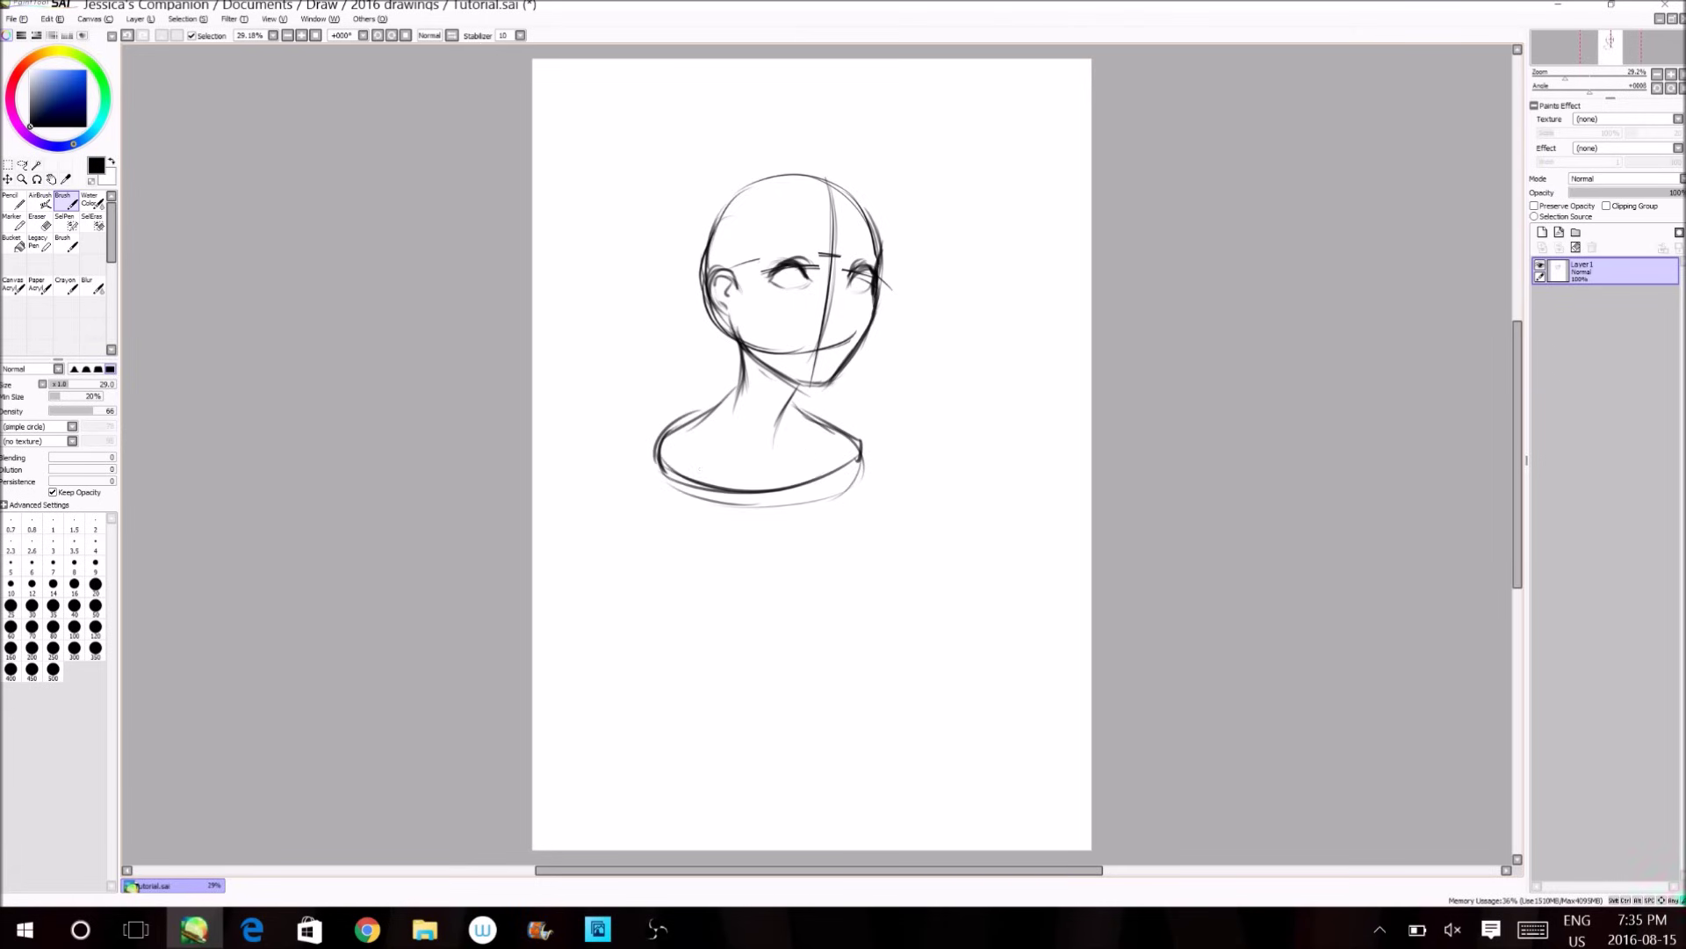
Add the collarbones, nose, eyebrows and a curved hairline to the bust sketch.
{"action": "left_click_drag", "start_coordinate": [782, 444], "coordinate": [816, 437]}
{"action": "left_click_drag", "start_coordinate": [694, 441], "coordinate": [764, 452]}
{"action": "left_click_drag", "start_coordinate": [839, 299], "coordinate": [842, 312]}
{"action": "mouse_move", "coordinate": [839, 302]}
{"action": "left_mouse_down"}
{"action": "mouse_move", "coordinate": [849, 320]}
{"action": "mouse_move", "coordinate": [833, 327]}
{"action": "mouse_move", "coordinate": [846, 320]}
{"action": "left_mouse_up"}
{"action": "mouse_move", "coordinate": [822, 246]}
{"action": "left_mouse_down"}
{"action": "mouse_move", "coordinate": [780, 250]}
{"action": "mouse_move", "coordinate": [873, 247]}
{"action": "mouse_move", "coordinate": [757, 232]}
{"action": "mouse_move", "coordinate": [878, 220]}
{"action": "left_mouse_up"}
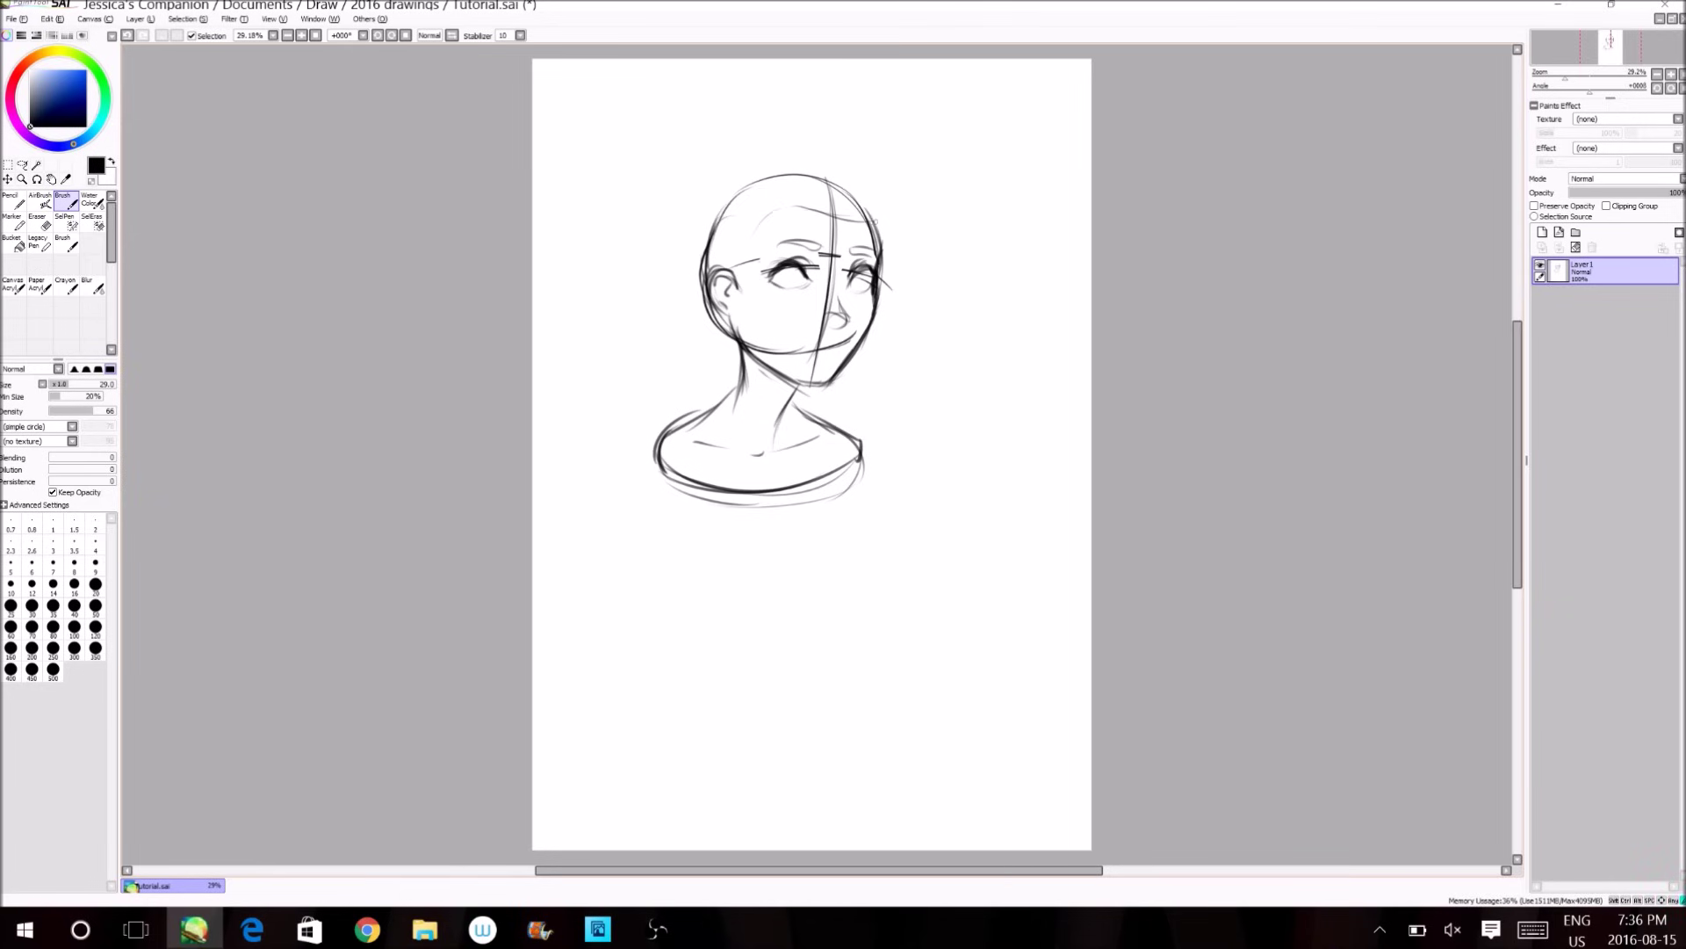
Draw the mouth below the nose with a dark lip line and a short lower-lip mark.
{"action": "left_click_drag", "start_coordinate": [819, 344], "coordinate": [838, 347]}
{"action": "mouse_move", "coordinate": [827, 349]}
{"action": "left_mouse_down"}
{"action": "mouse_move", "coordinate": [801, 344]}
{"action": "mouse_move", "coordinate": [849, 349]}
{"action": "left_mouse_up"}
{"action": "key", "text": "h"}
{"action": "key", "text": "h"}
{"action": "mouse_move", "coordinate": [841, 350]}
{"action": "left_mouse_down"}
{"action": "mouse_move", "coordinate": [821, 350]}
{"action": "mouse_move", "coordinate": [837, 346]}
{"action": "left_mouse_up"}
{"action": "mouse_move", "coordinate": [829, 344]}
{"action": "left_mouse_down"}
{"action": "mouse_move", "coordinate": [799, 353]}
{"action": "mouse_move", "coordinate": [827, 362]}
{"action": "left_mouse_up"}
Redraw the head's upper-left outline with the Brush and erase stray lines along the back of the head and jaw.
{"action": "mouse_move", "coordinate": [705, 262]}
{"action": "left_mouse_down"}
{"action": "mouse_move", "coordinate": [718, 202]}
{"action": "mouse_move", "coordinate": [798, 183]}
{"action": "left_mouse_up"}
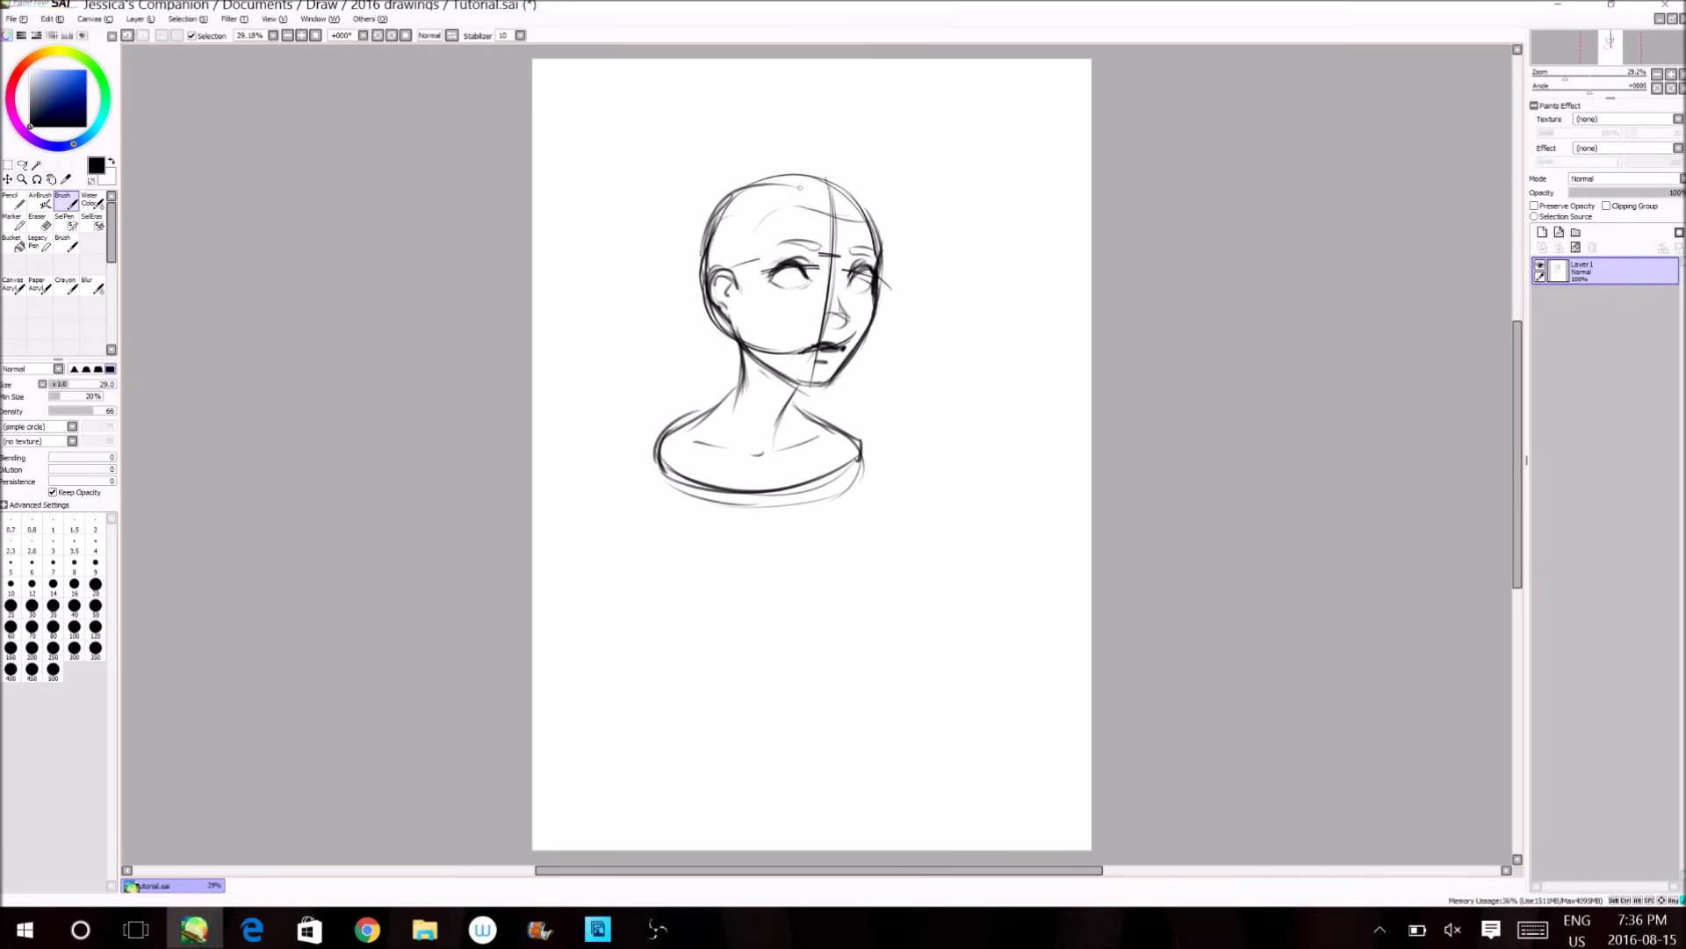
{"action": "left_click", "coordinate": [39, 222]}
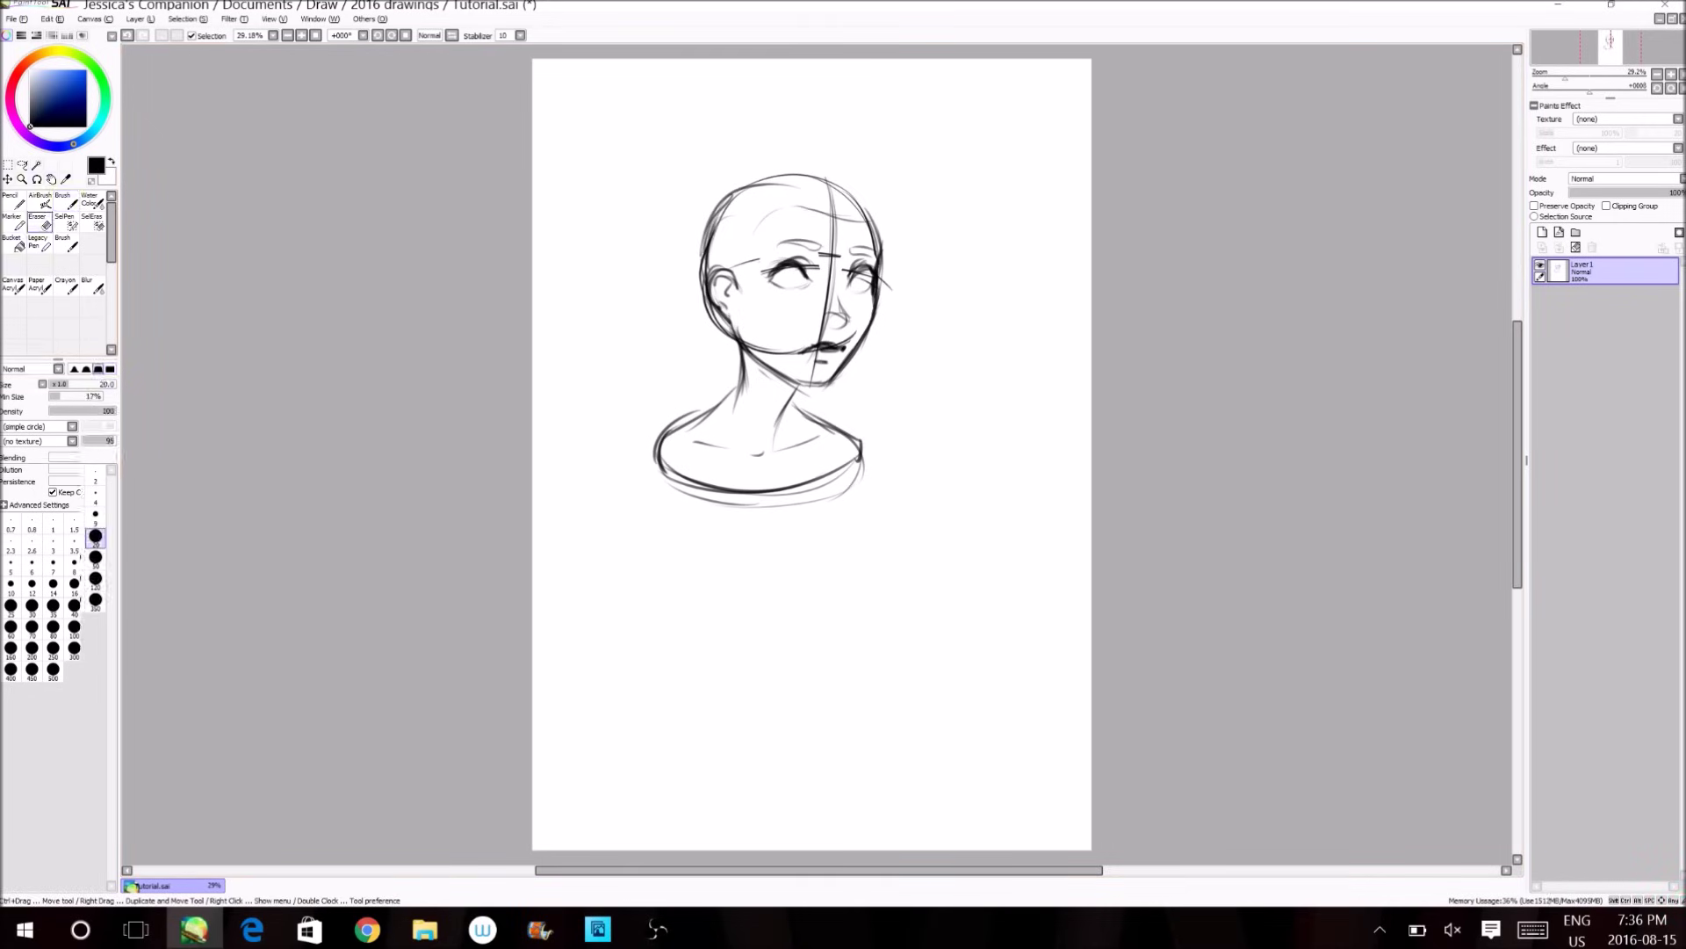
{"action": "left_click_drag", "start_coordinate": [705, 234], "coordinate": [701, 256]}
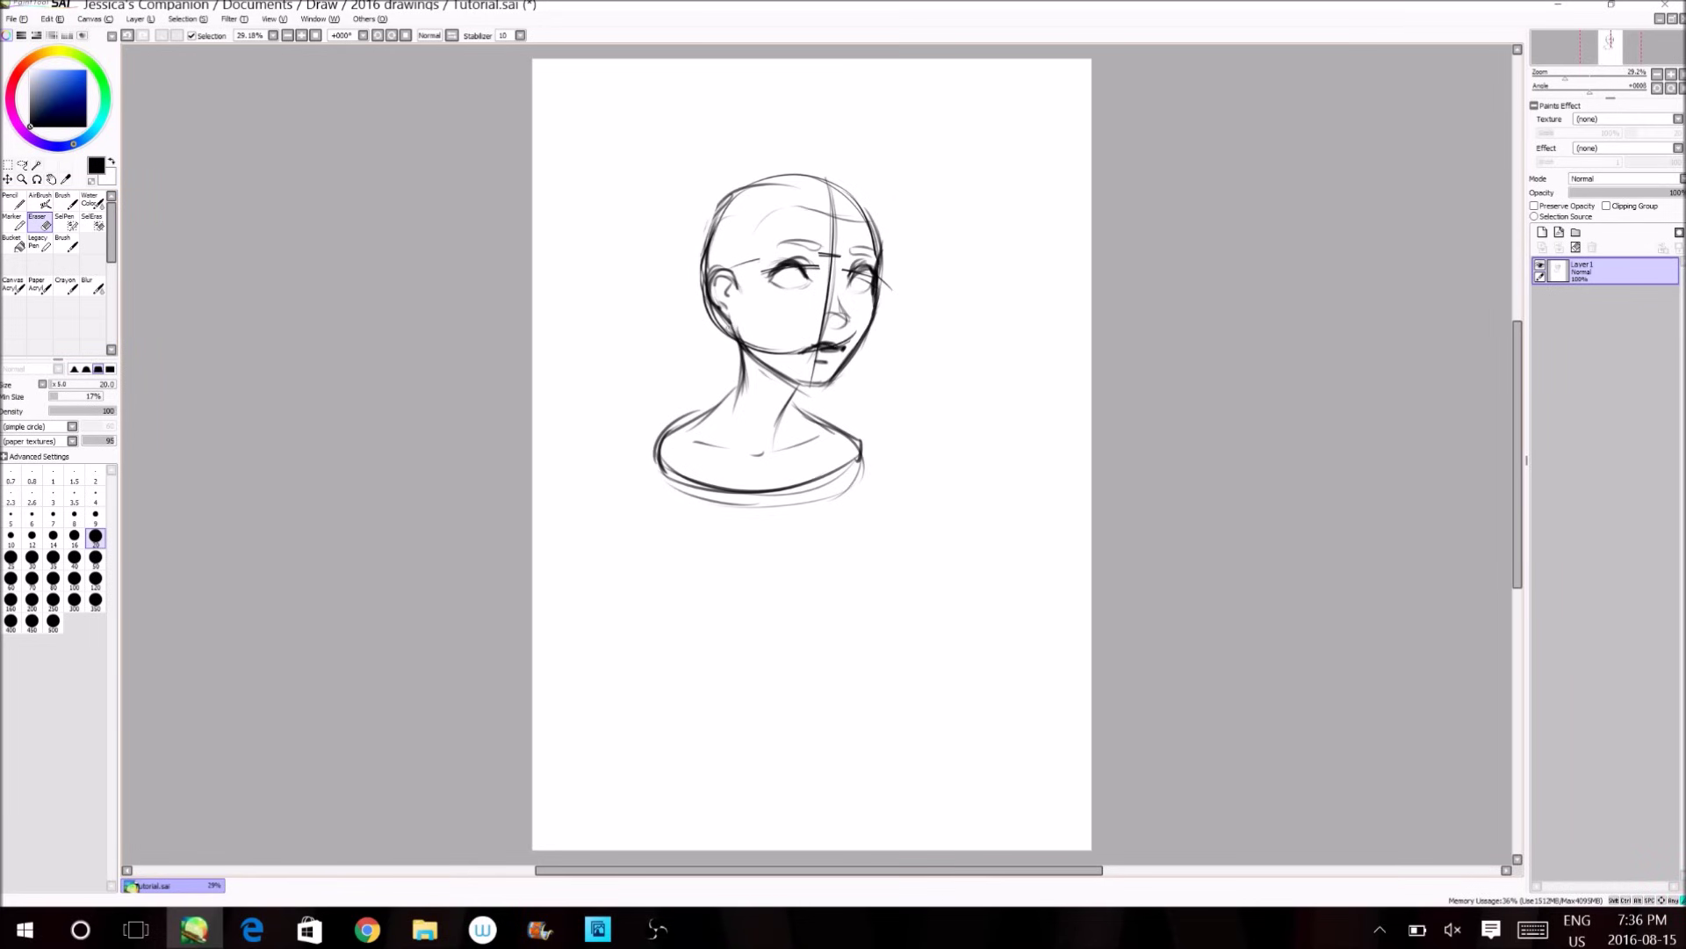
{"action": "left_click_drag", "start_coordinate": [731, 337], "coordinate": [708, 315]}
Lower the sketch layer's opacity to 24%, add a new layer above it, and brush a test line down the face.
{"action": "left_click_drag", "start_coordinate": [1679, 192], "coordinate": [1606, 193]}
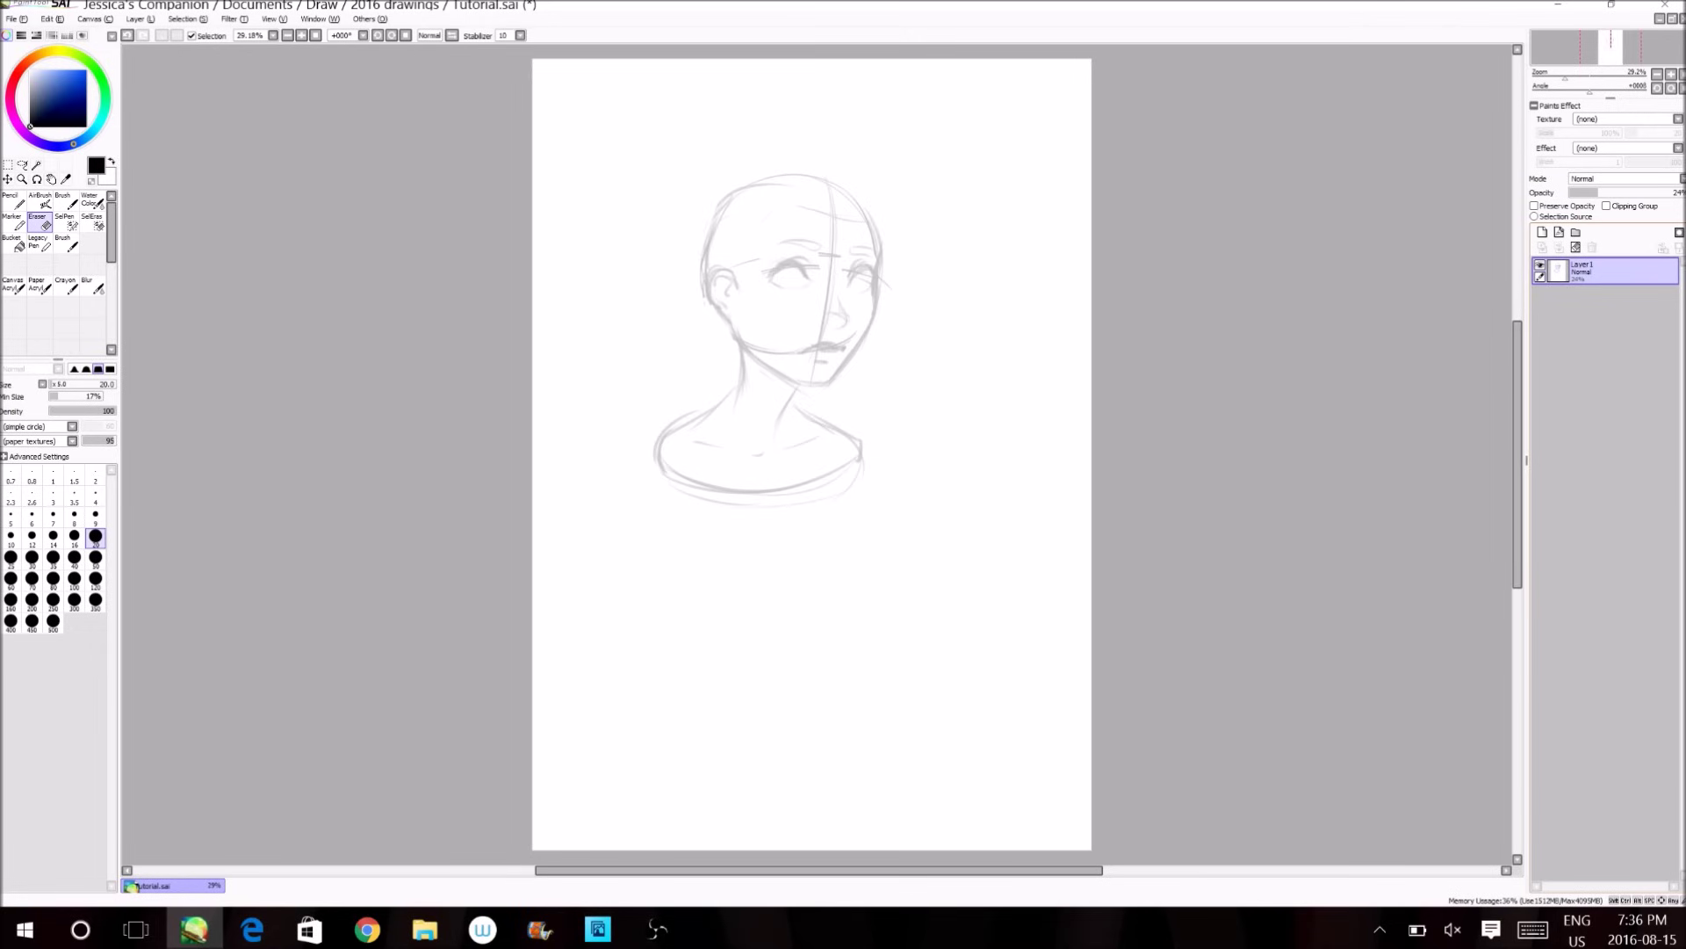
{"action": "left_click", "coordinate": [1542, 233]}
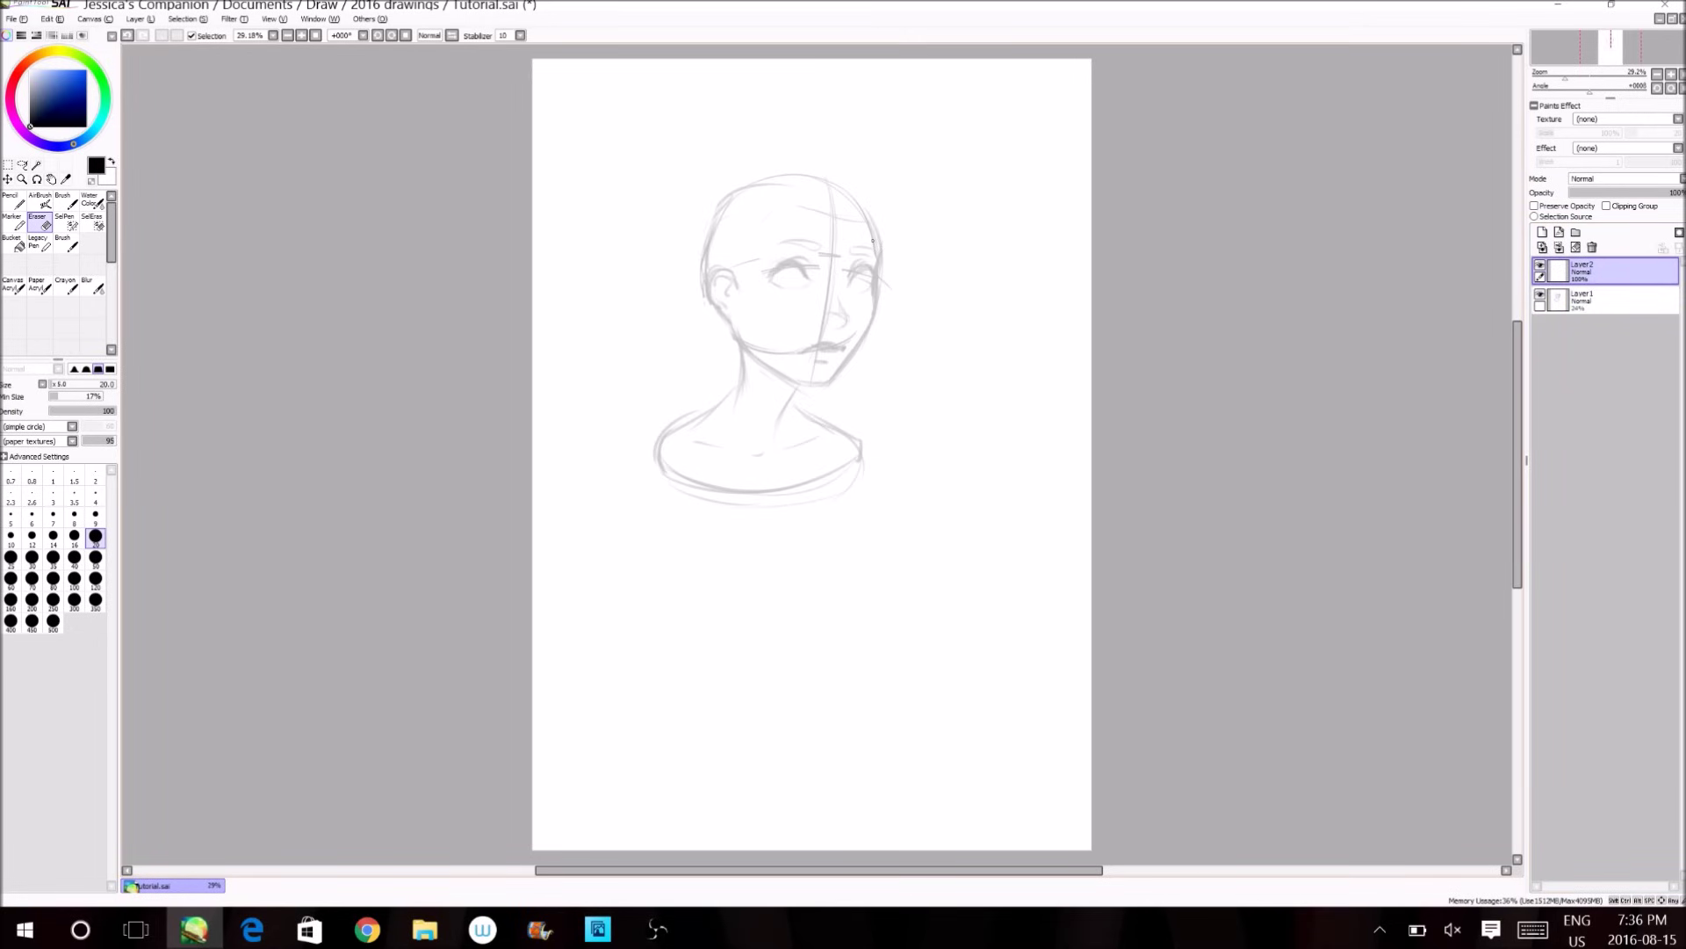
{"action": "key", "text": "b"}
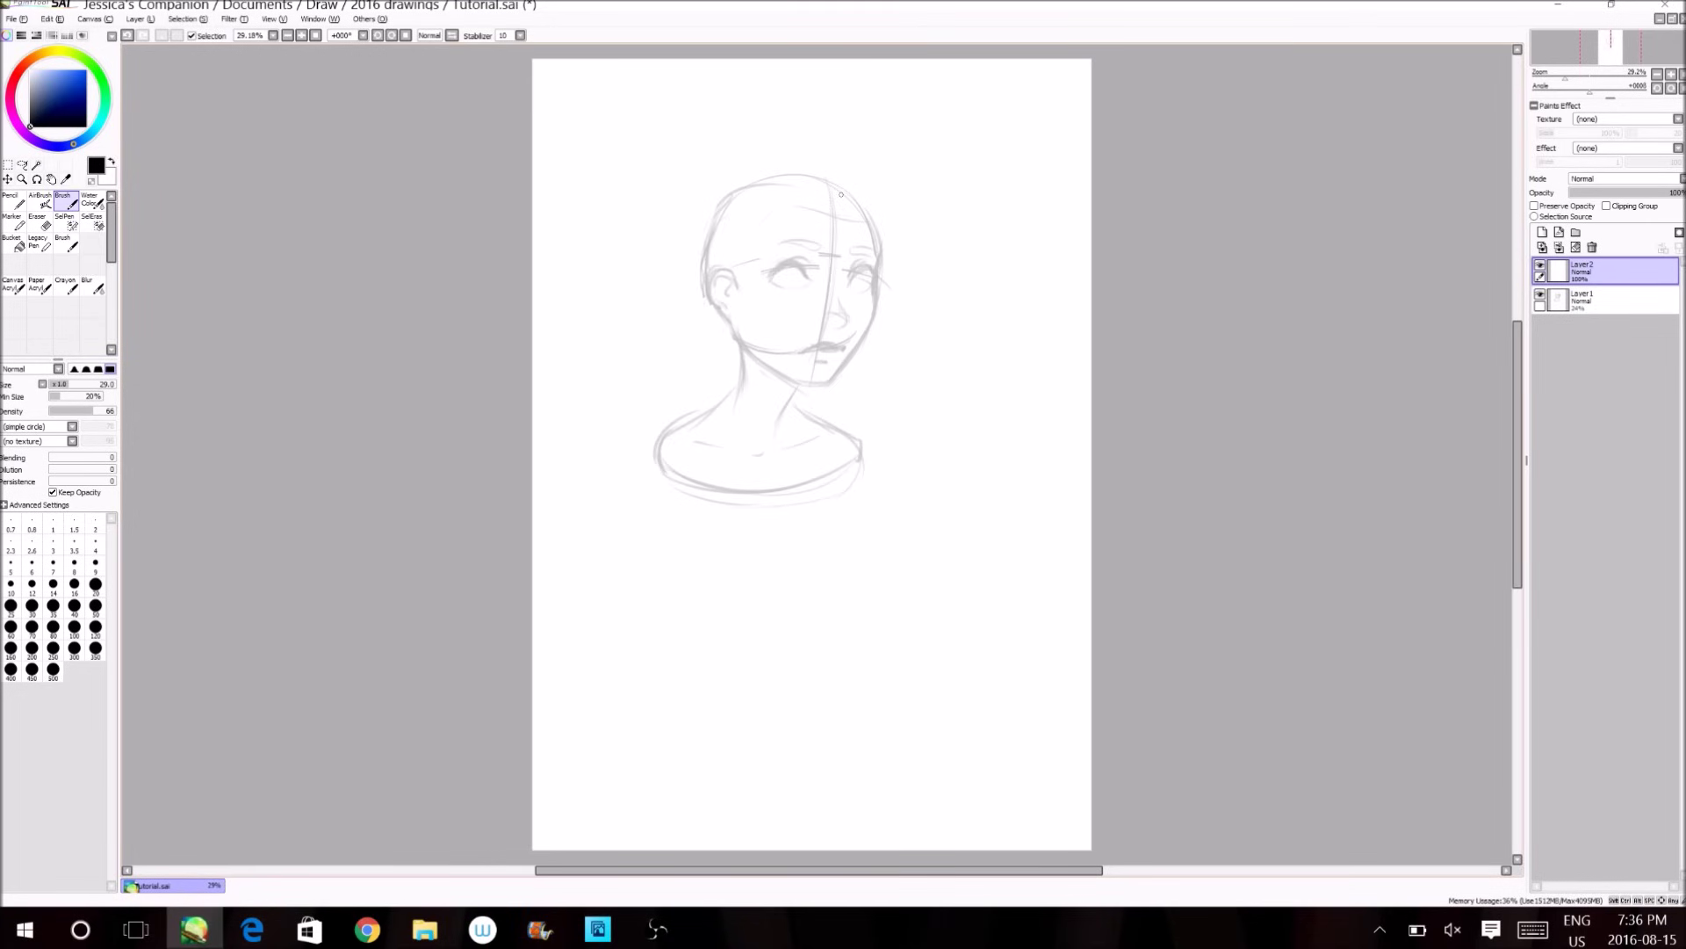
{"action": "mouse_move", "coordinate": [828, 183]}
{"action": "left_mouse_down"}
{"action": "mouse_move", "coordinate": [880, 269]}
{"action": "mouse_move", "coordinate": [867, 332]}
{"action": "mouse_move", "coordinate": [827, 382]}
{"action": "left_mouse_up"}
Undo the test line, the new layer and the sketch layer's opacity change.
{"action": "key", "text": "ctrl+z"}
{"action": "key", "text": "ctrl+z"}
{"action": "key", "text": "ctrl+z"}
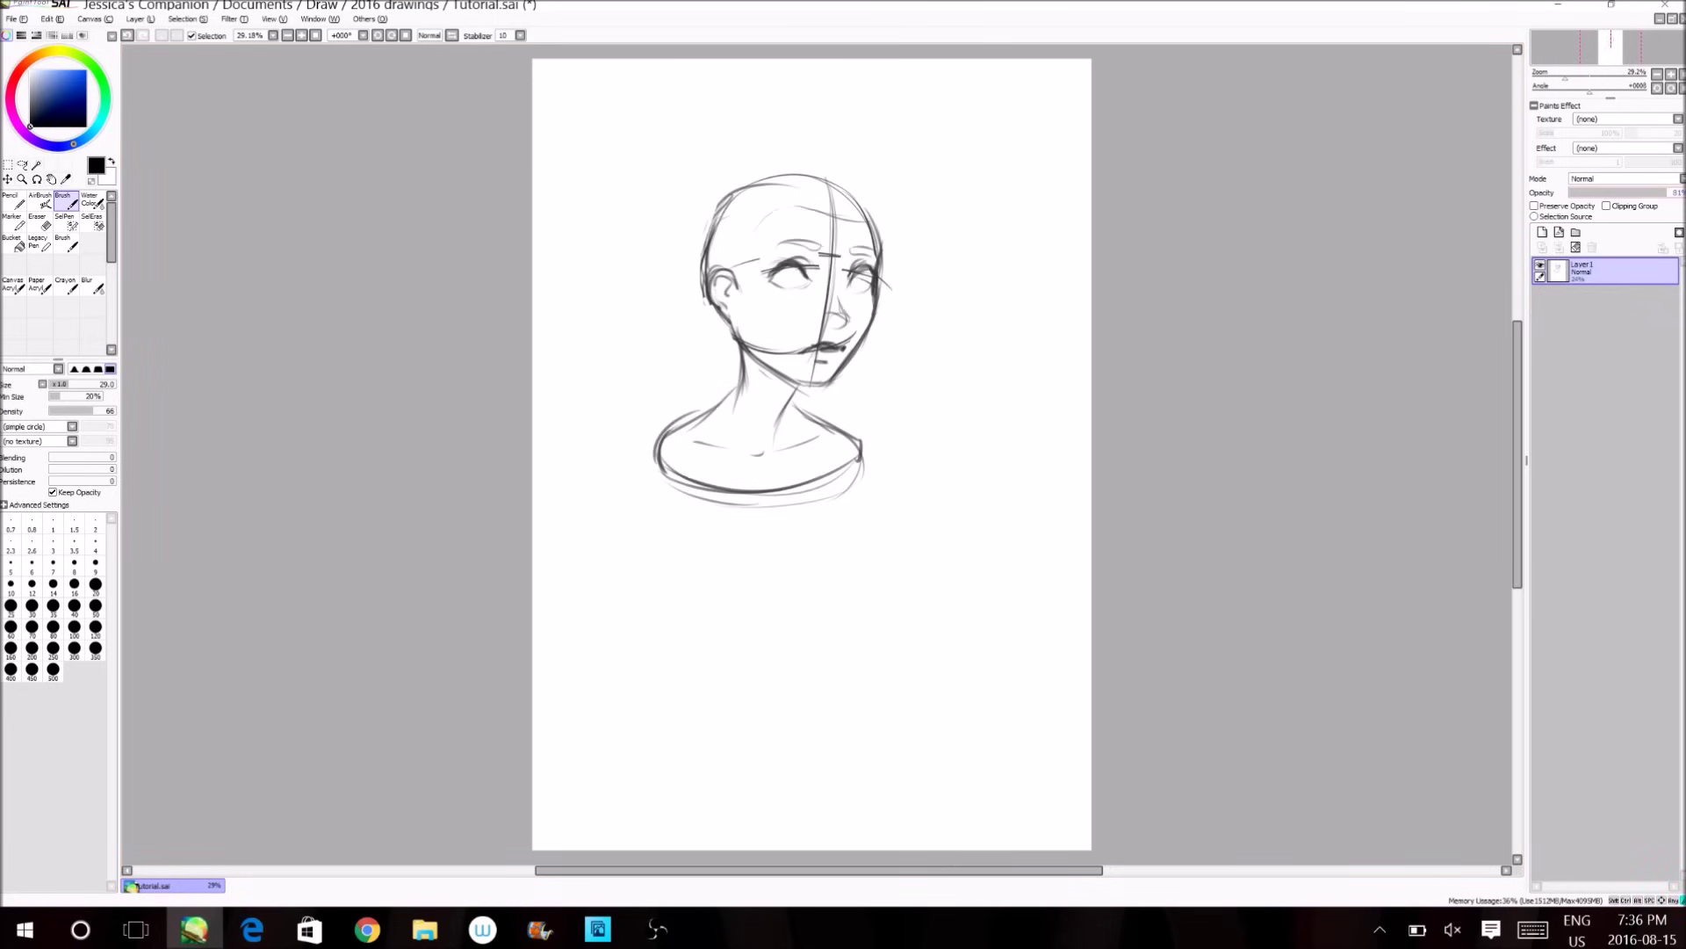
Turn on Preserve Opacity for the sketch layer and recolour its lines blue with a size 100 Brush.
{"action": "left_click", "coordinate": [1564, 206]}
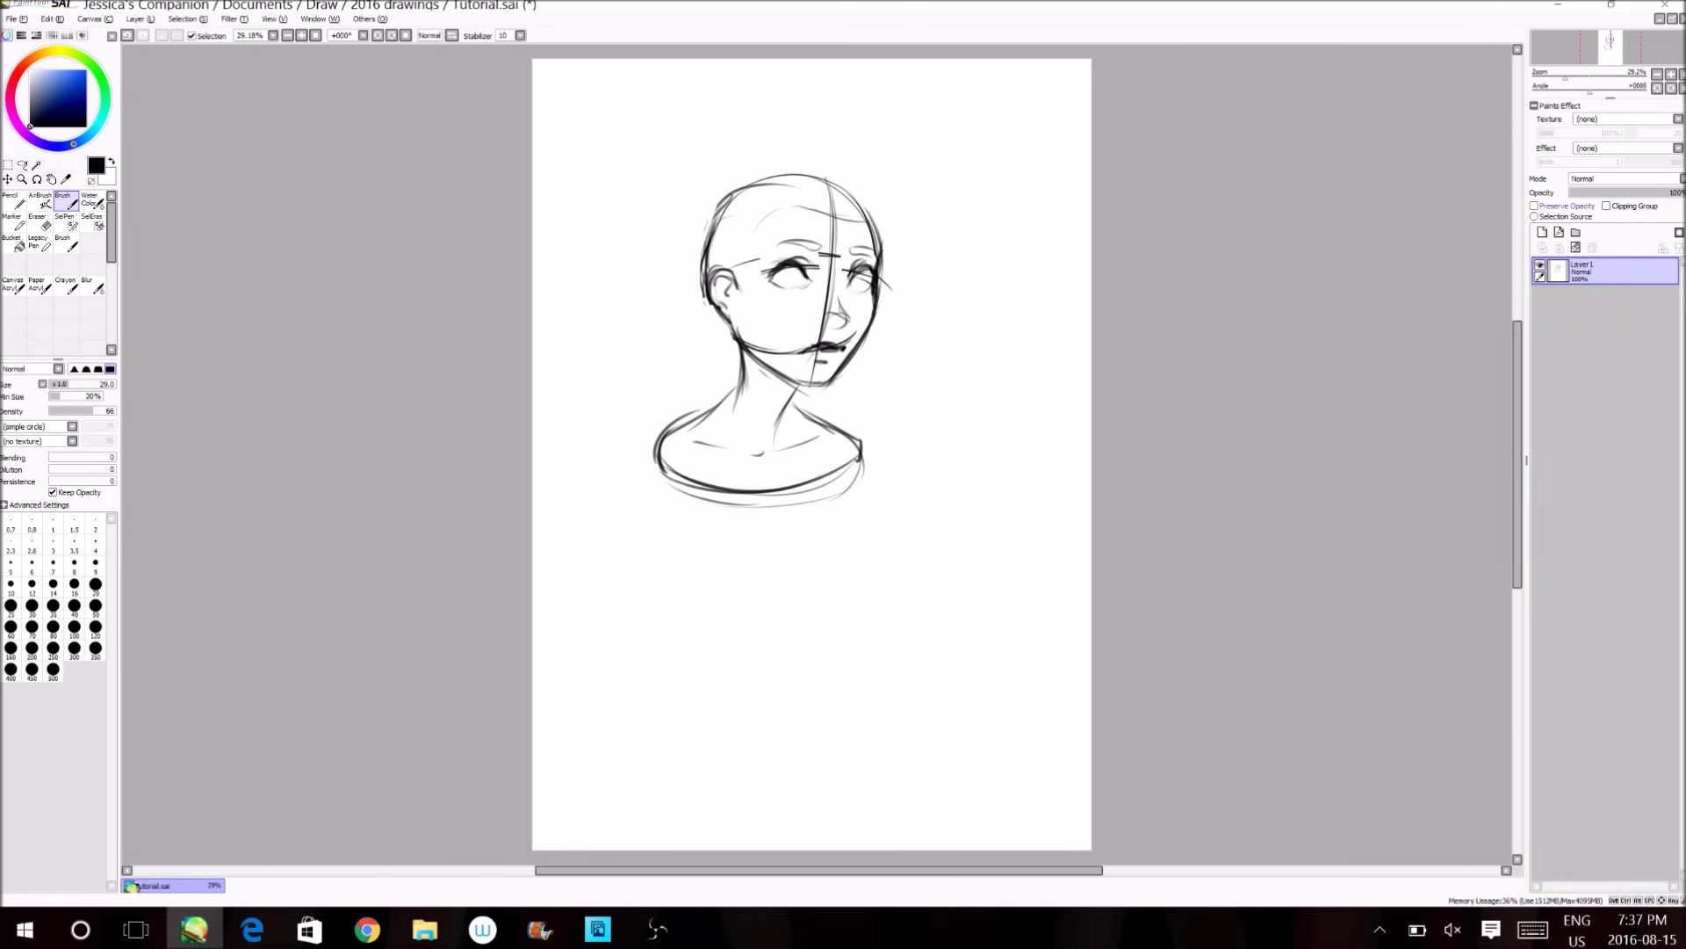
{"action": "left_click", "coordinate": [1535, 206]}
{"action": "left_click_drag", "start_coordinate": [87, 384], "coordinate": [116, 384]}
{"action": "left_click", "coordinate": [58, 96]}
{"action": "left_click_drag", "start_coordinate": [57, 96], "coordinate": [79, 82]}
{"action": "mouse_move", "coordinate": [804, 169]}
{"action": "left_mouse_down"}
{"action": "mouse_move", "coordinate": [877, 239]}
{"action": "mouse_move", "coordinate": [854, 340]}
{"action": "mouse_move", "coordinate": [888, 433]}
{"action": "mouse_move", "coordinate": [871, 518]}
{"action": "mouse_move", "coordinate": [819, 533]}
{"action": "mouse_move", "coordinate": [663, 457]}
{"action": "mouse_move", "coordinate": [720, 312]}
{"action": "left_mouse_up"}
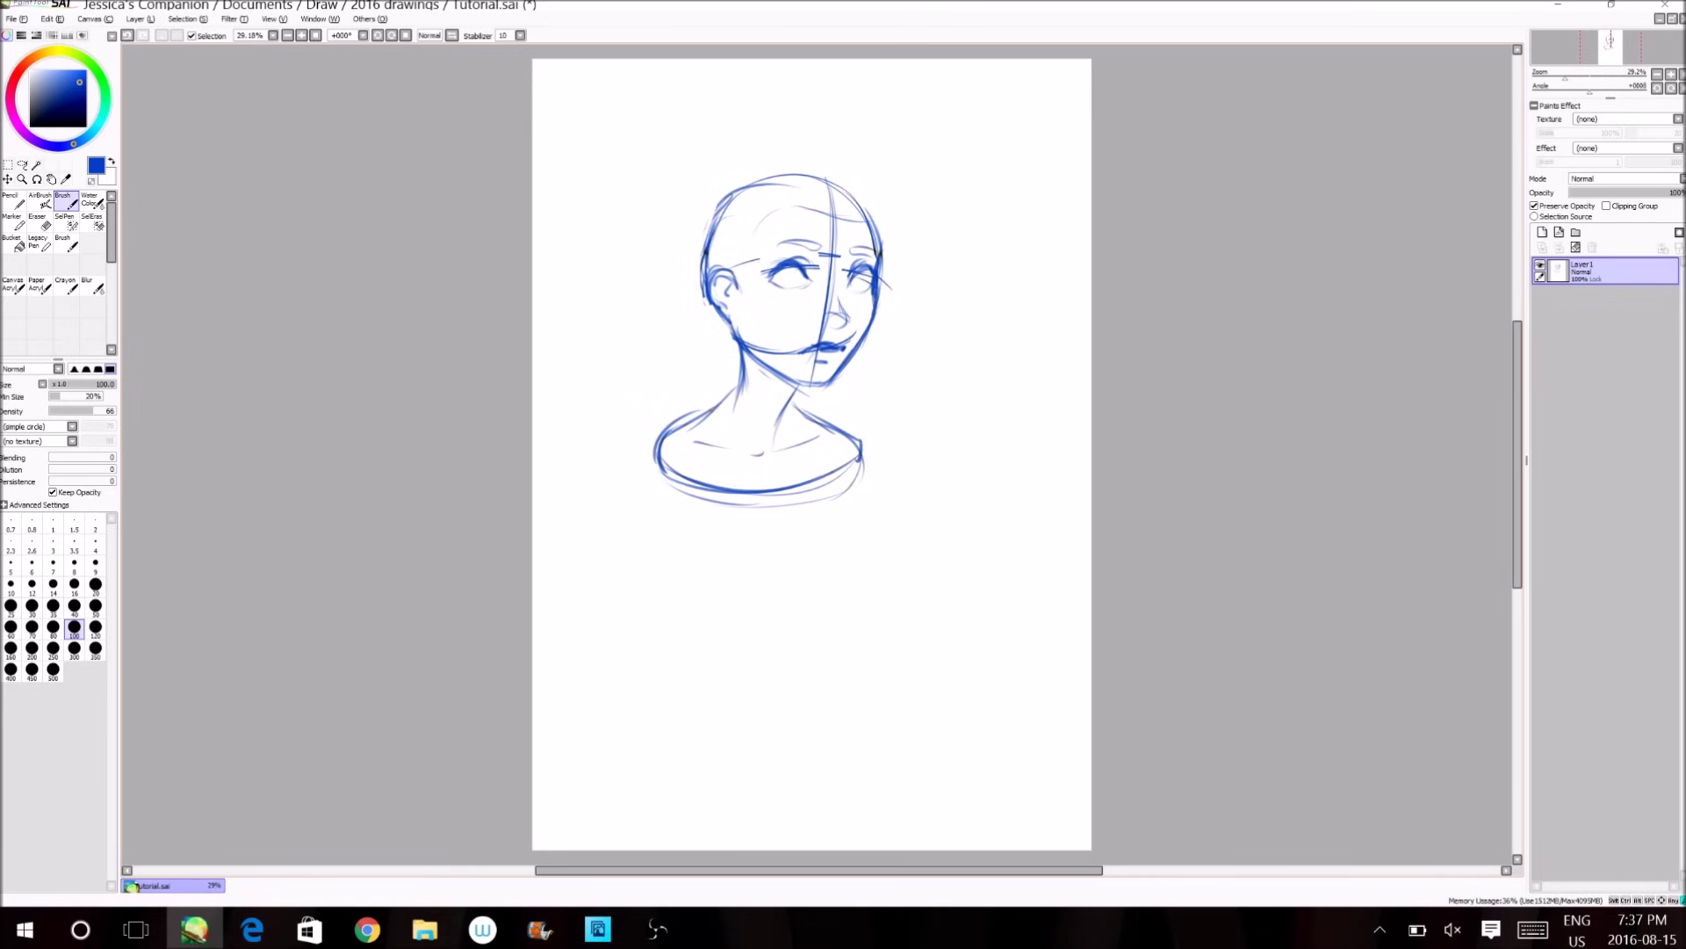
Add a new layer beneath the sketch layer and fill it with dark grey using the Bucket.
{"action": "key", "text": "e"}
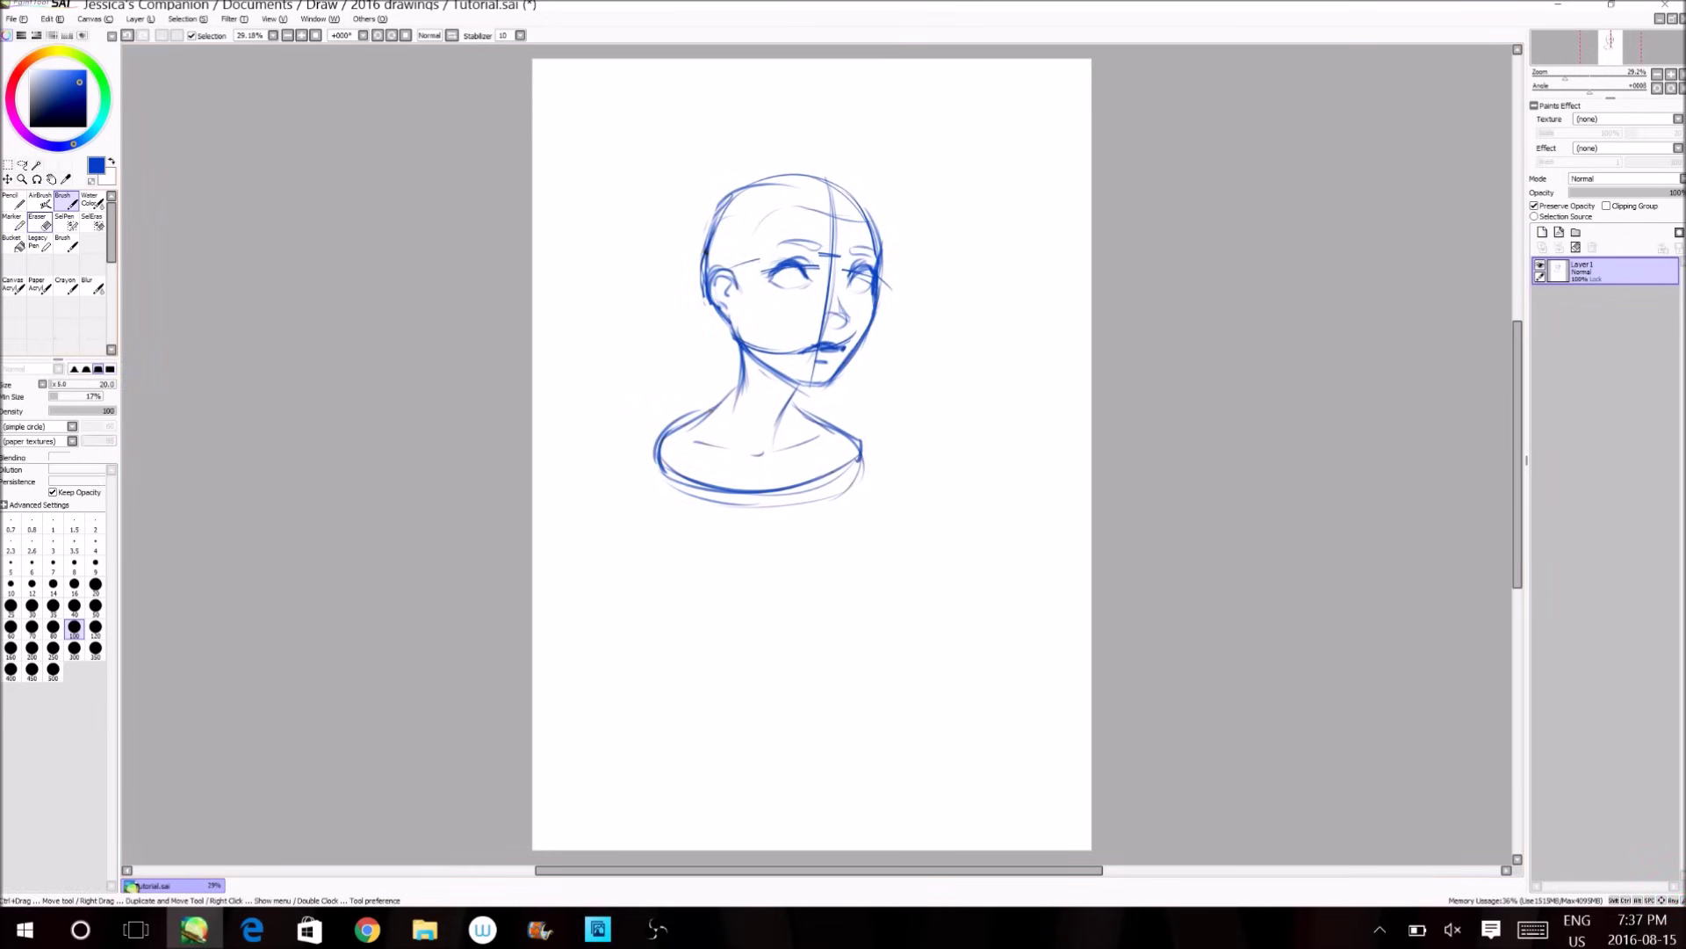
{"action": "left_click", "coordinate": [1542, 233]}
{"action": "left_click_drag", "start_coordinate": [1623, 271], "coordinate": [1624, 304]}
{"action": "left_click", "coordinate": [31, 108]}
{"action": "left_click", "coordinate": [13, 244]}
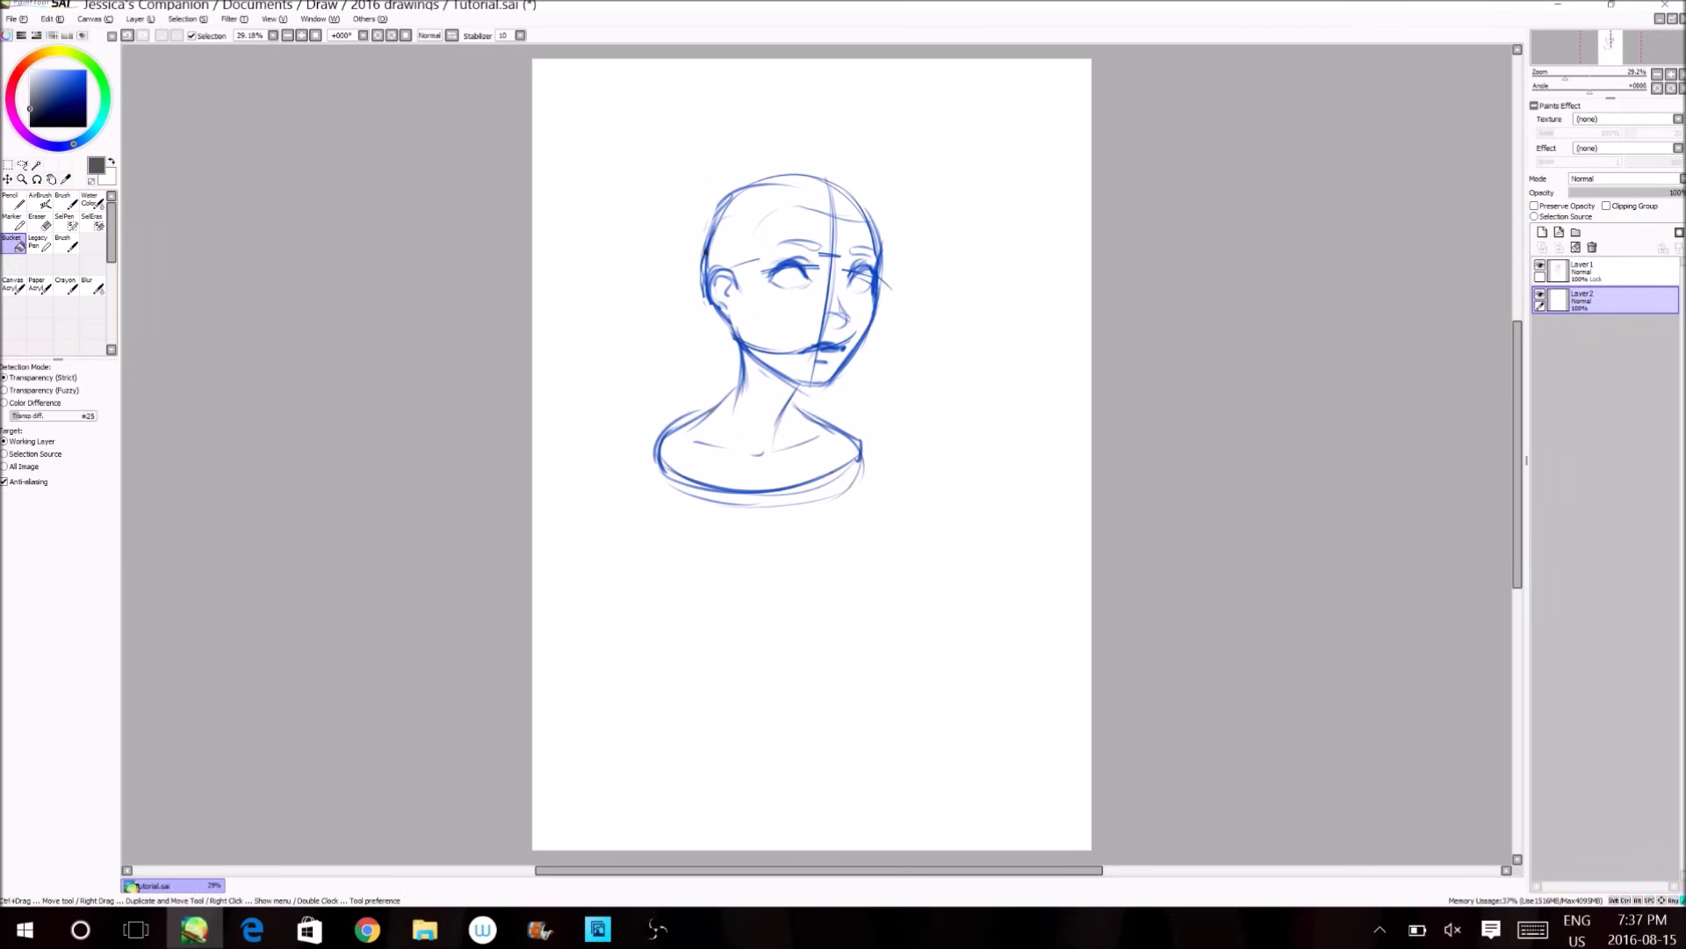
{"action": "left_click", "coordinate": [746, 562]}
Refill the background layer with light grey, and replace that with a medium grey.
{"action": "left_click", "coordinate": [30, 86]}
{"action": "left_click", "coordinate": [705, 251]}
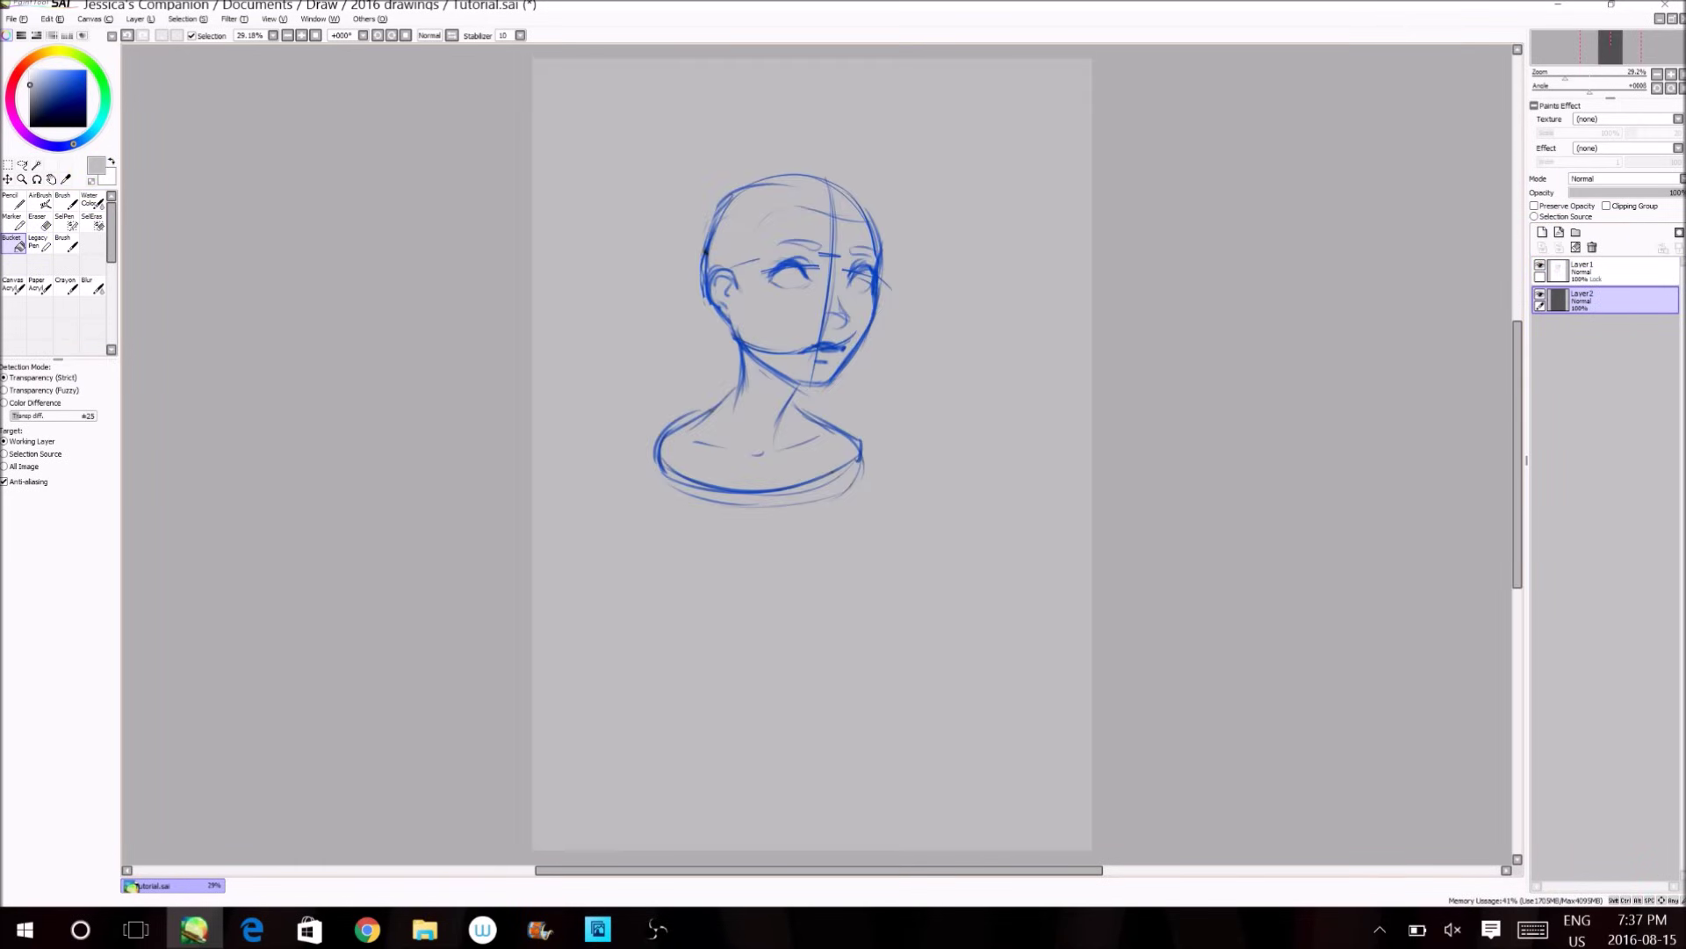
{"action": "left_click", "coordinate": [30, 97]}
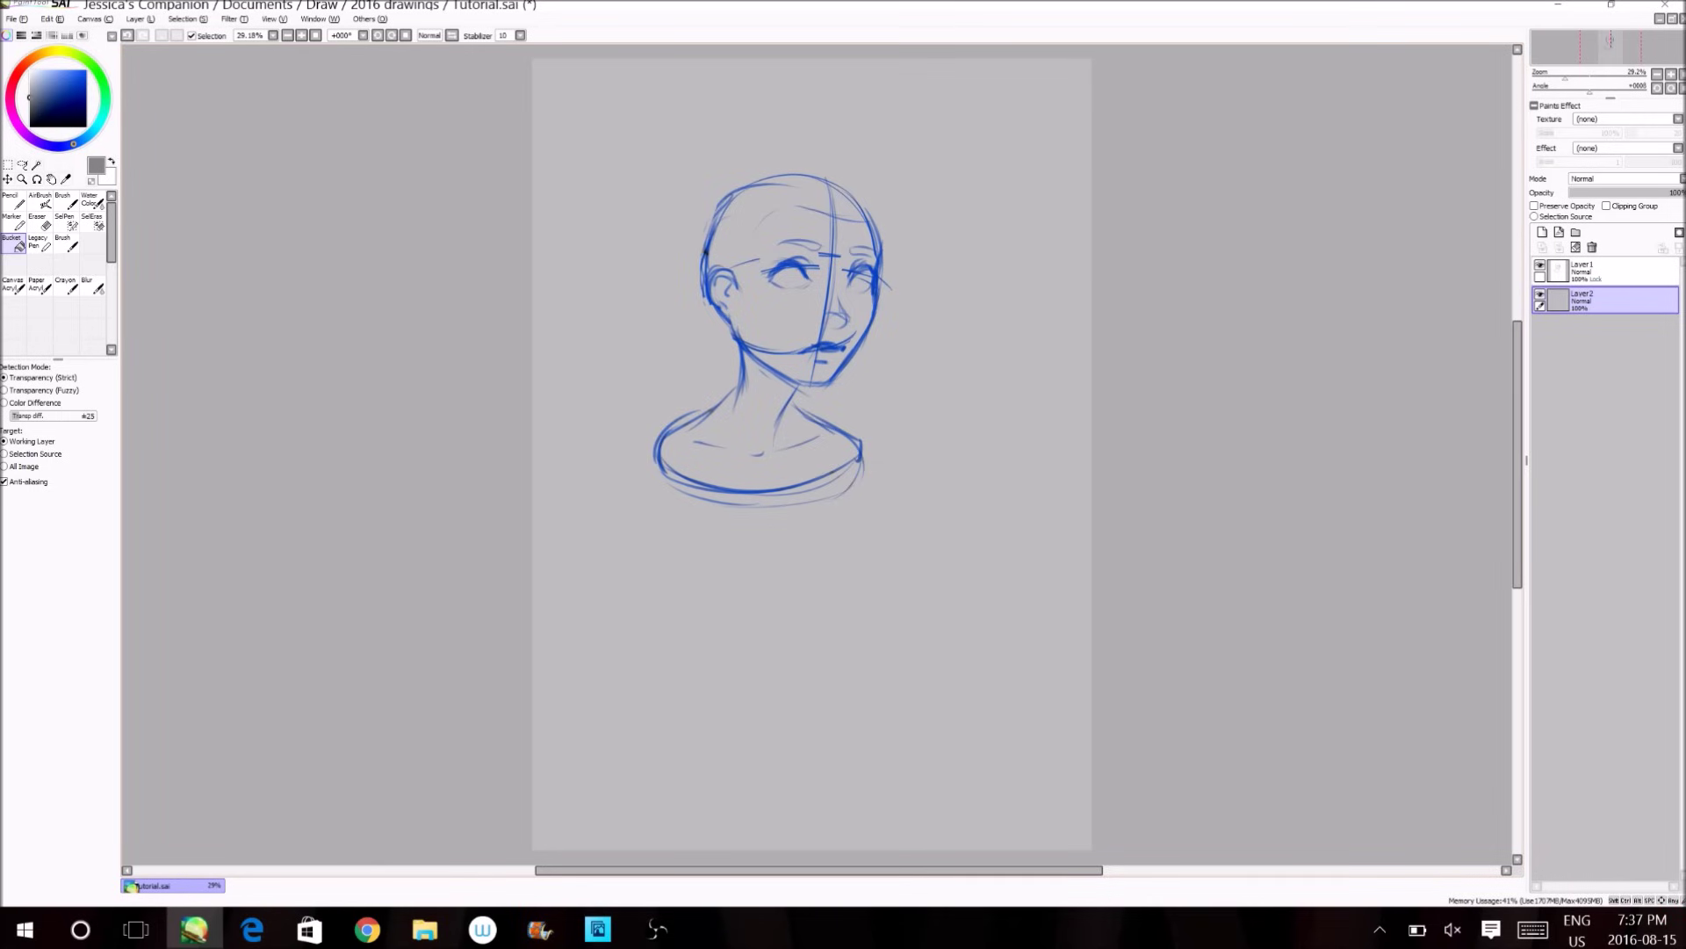
{"action": "left_click", "coordinate": [705, 251]}
Try erasing the left outline of the head and ear on the opacity-locked sketch layer, and undo the strokes.
{"action": "left_click", "coordinate": [1621, 272]}
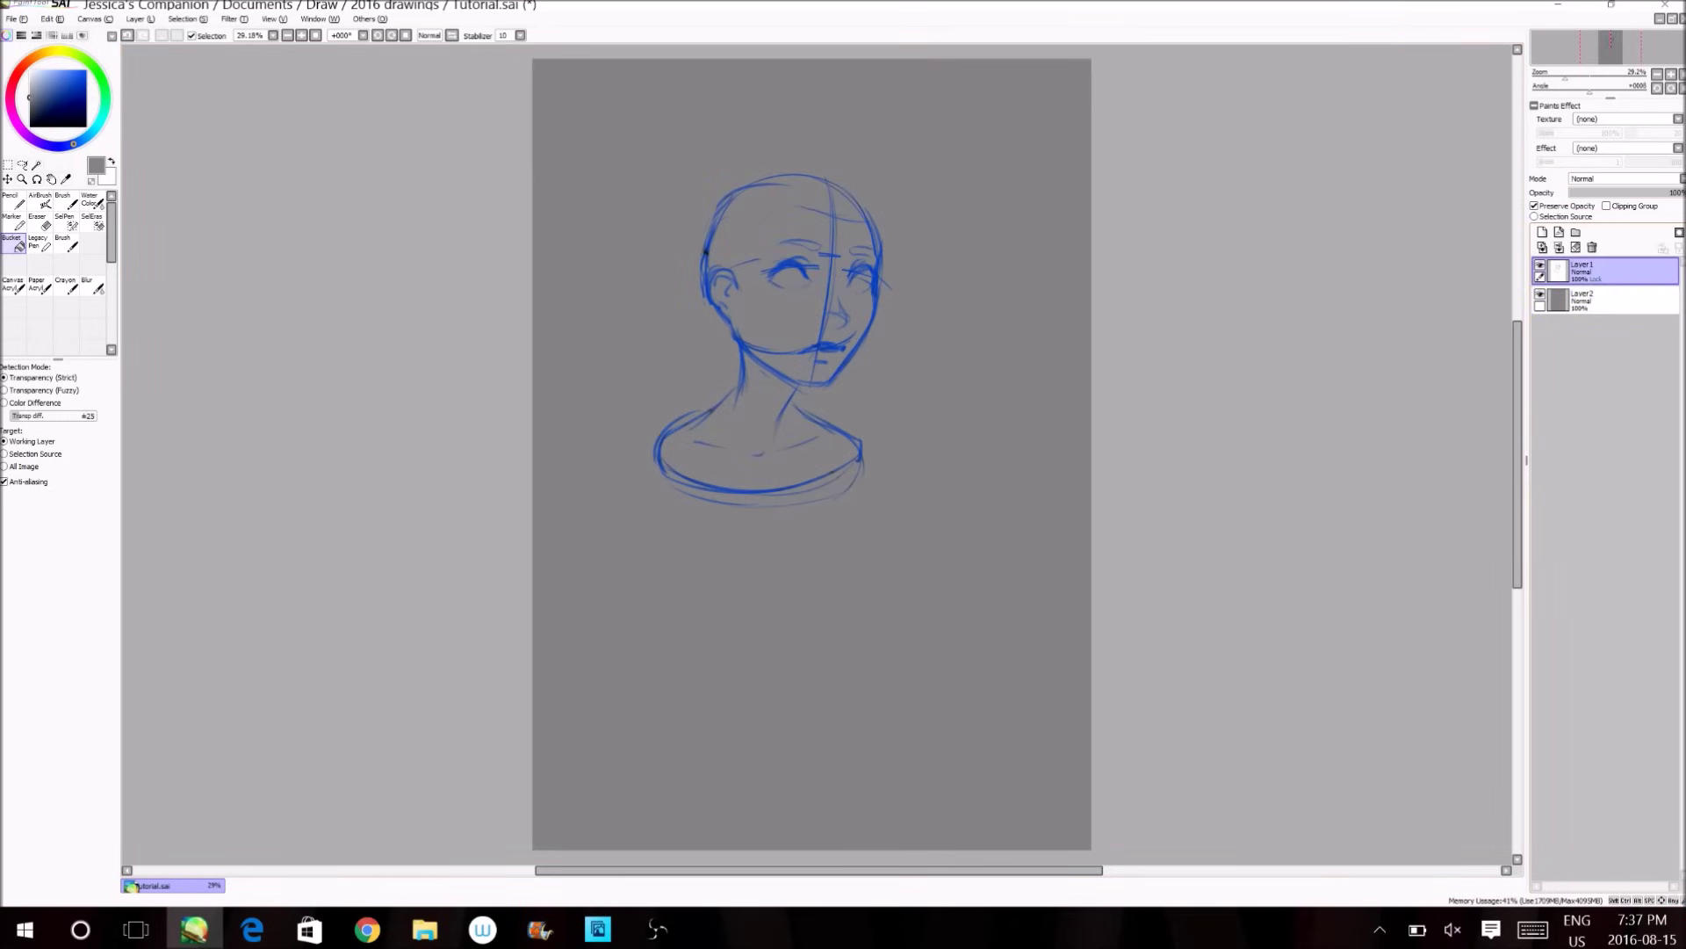
{"action": "key", "text": "e"}
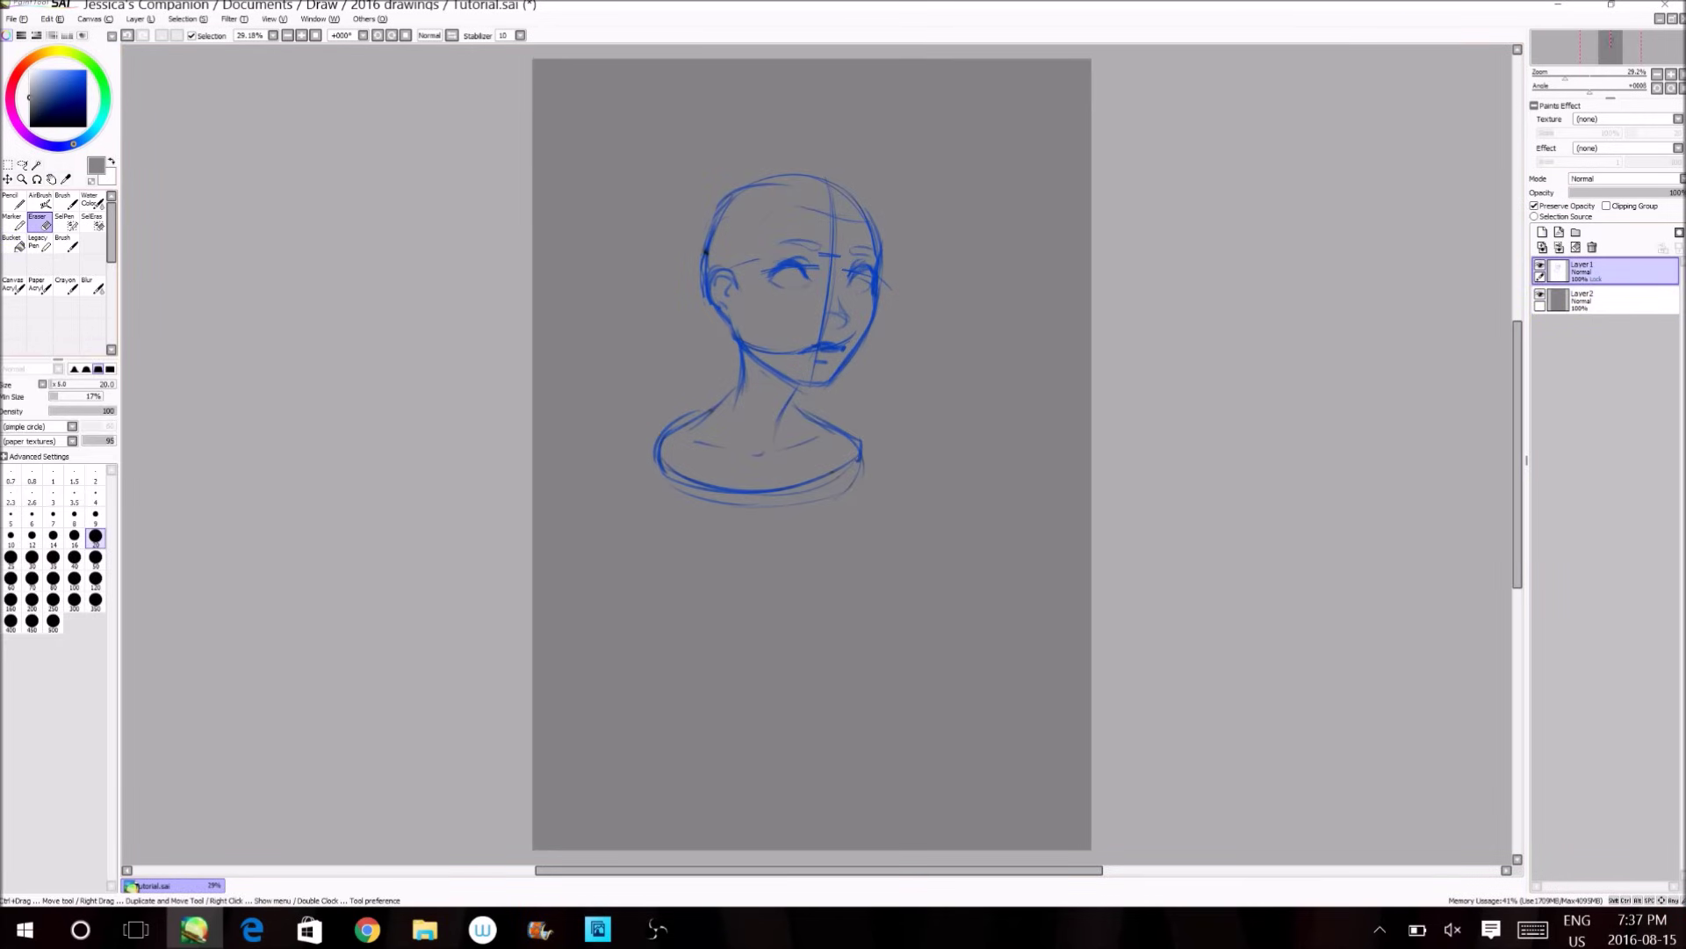
{"action": "mouse_move", "coordinate": [712, 222]}
{"action": "left_mouse_down"}
{"action": "mouse_move", "coordinate": [708, 289]}
{"action": "mouse_move", "coordinate": [724, 197]}
{"action": "mouse_move", "coordinate": [742, 351]}
{"action": "left_mouse_up"}
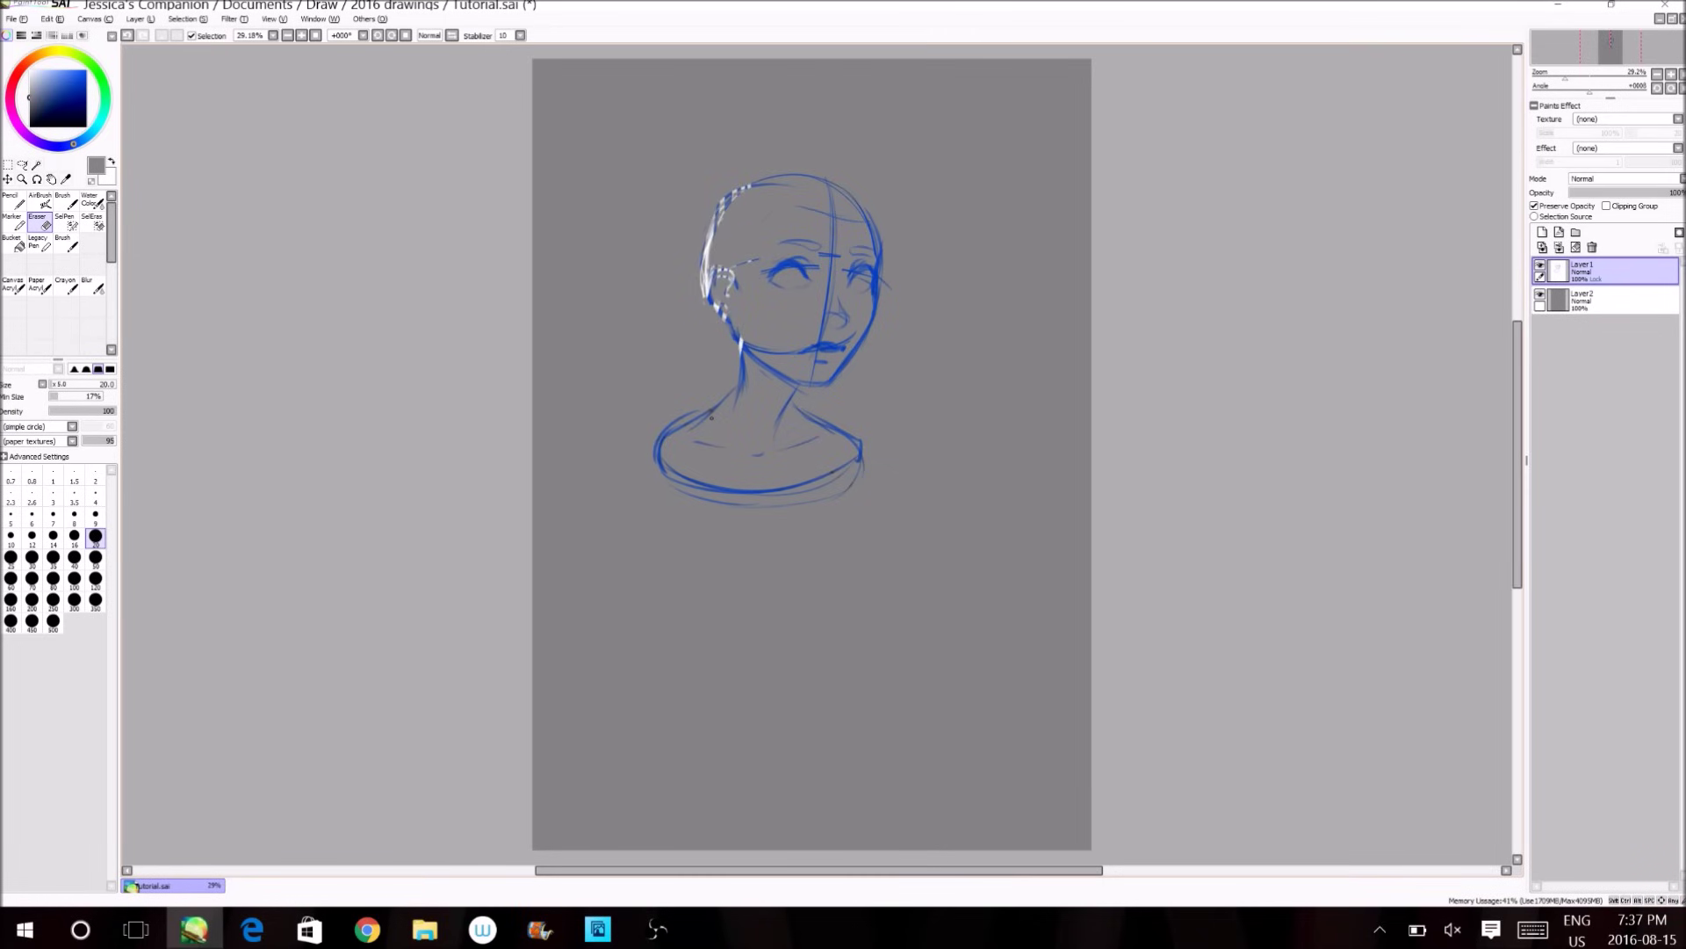
{"action": "key", "text": "ctrl+z"}
{"action": "key", "text": "ctrl+z"}
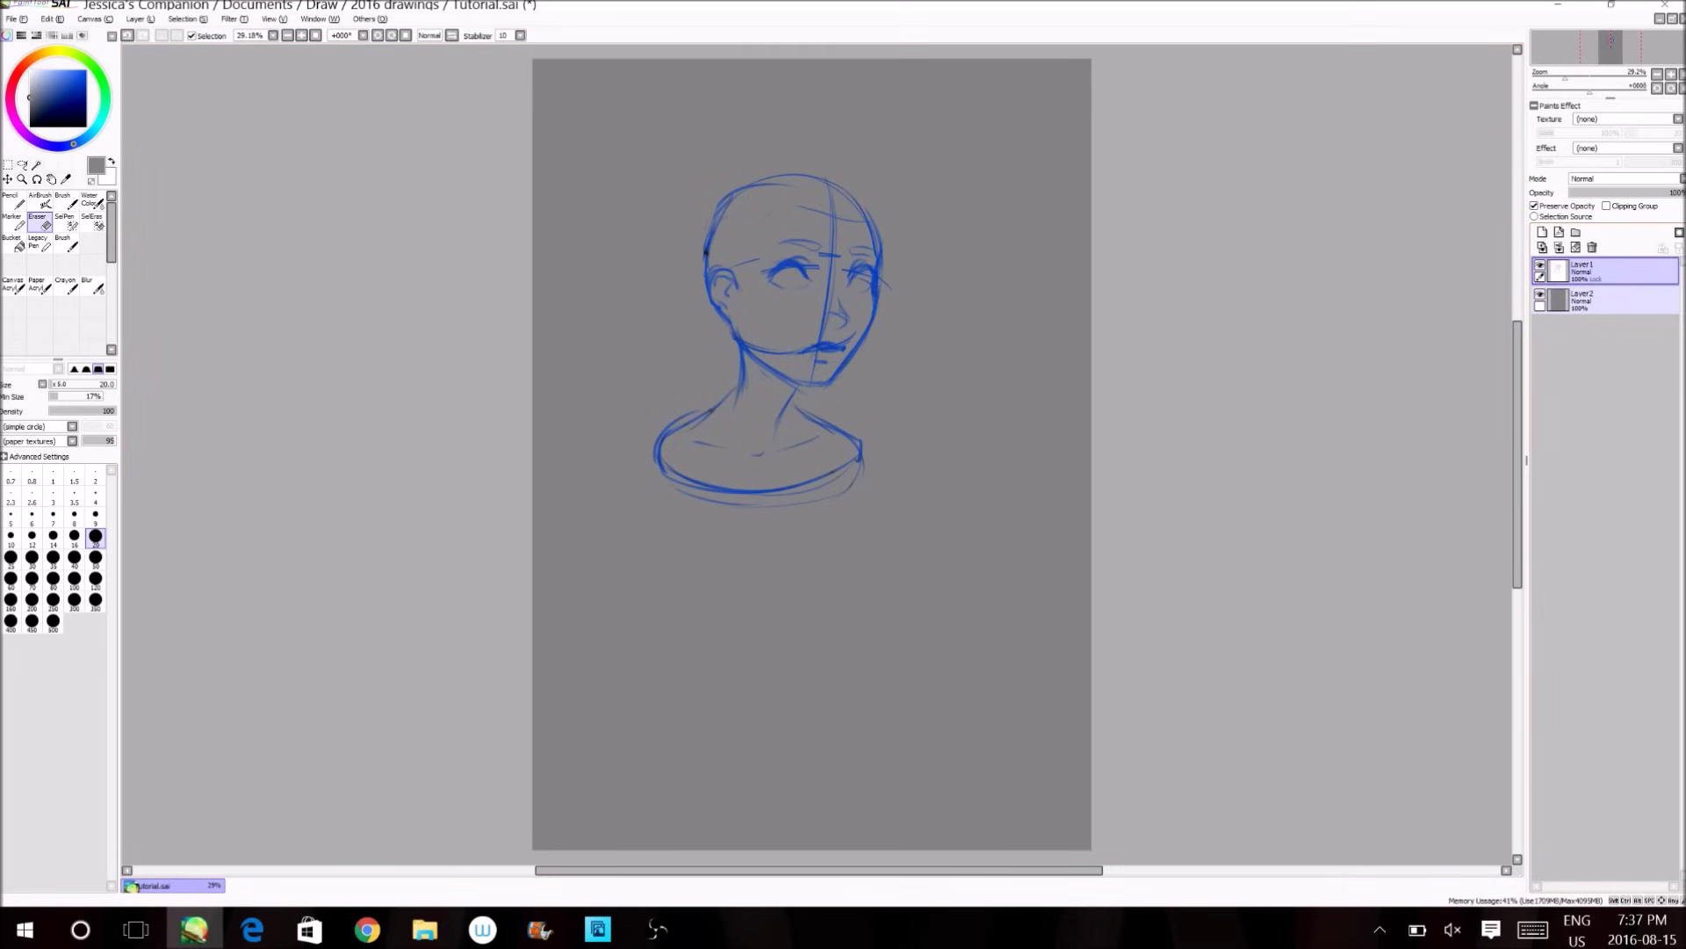
Hide the grey background layer and make the sketch layer active again.
{"action": "left_click", "coordinate": [1592, 300]}
{"action": "left_click", "coordinate": [1540, 294]}
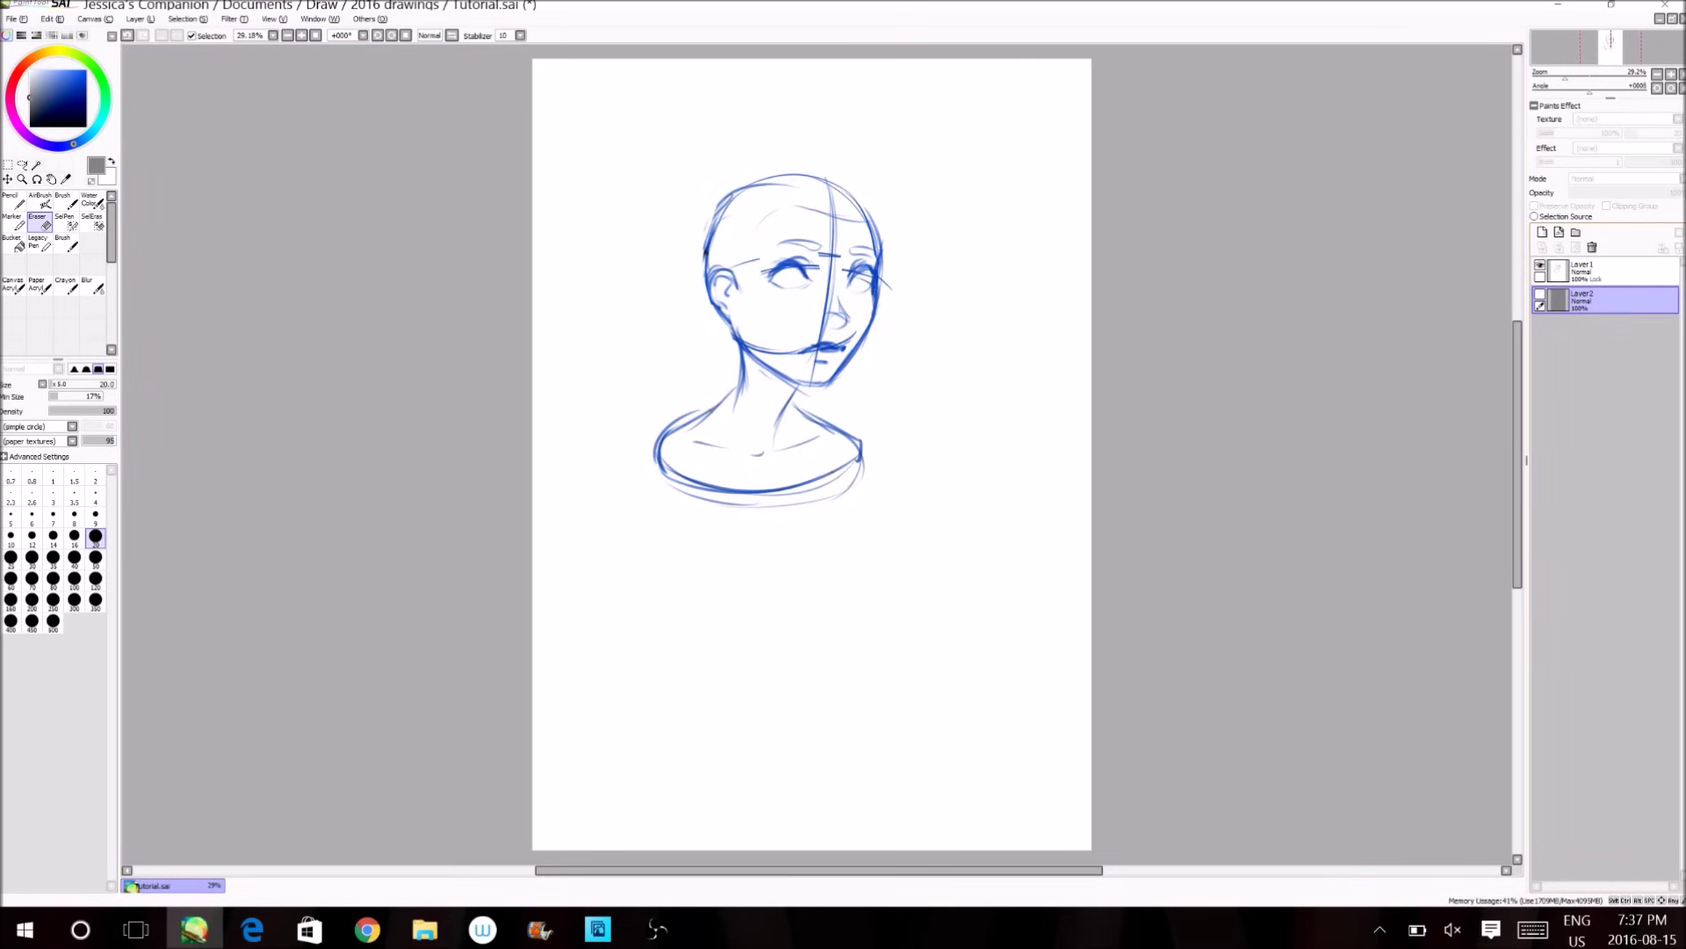
{"action": "left_click", "coordinate": [1616, 271]}
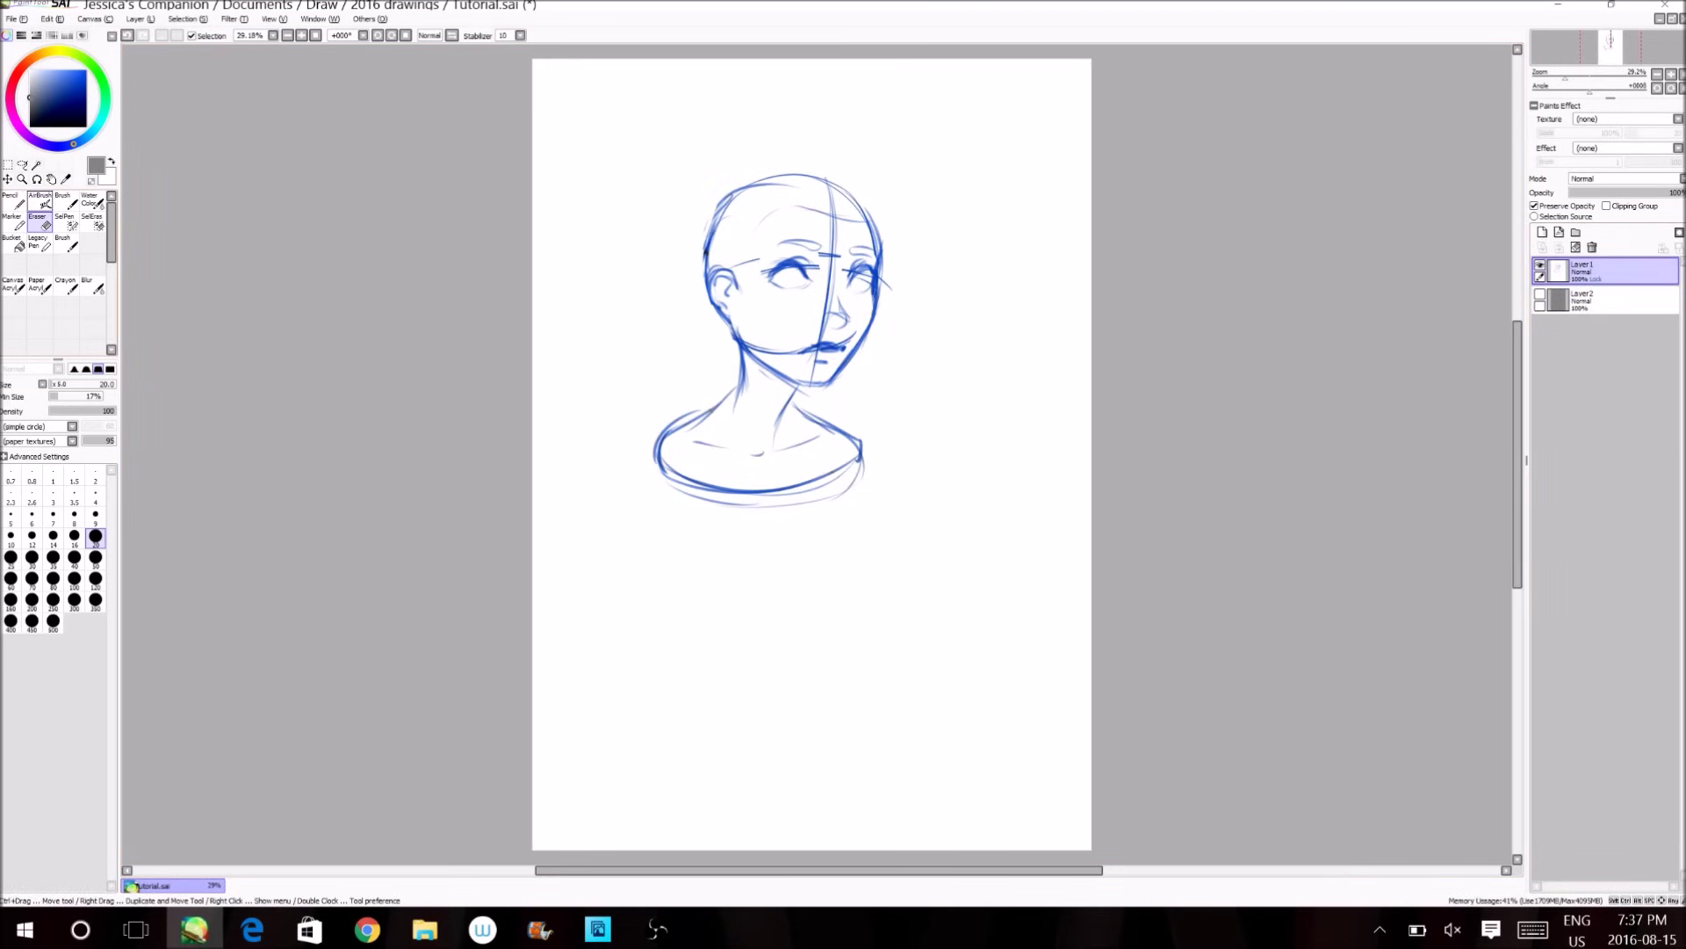
Recolour all the bust's sketch lines bright cyan with a large Pencil.
{"action": "left_click", "coordinate": [13, 200]}
{"action": "left_click_drag", "start_coordinate": [86, 385], "coordinate": [109, 383]}
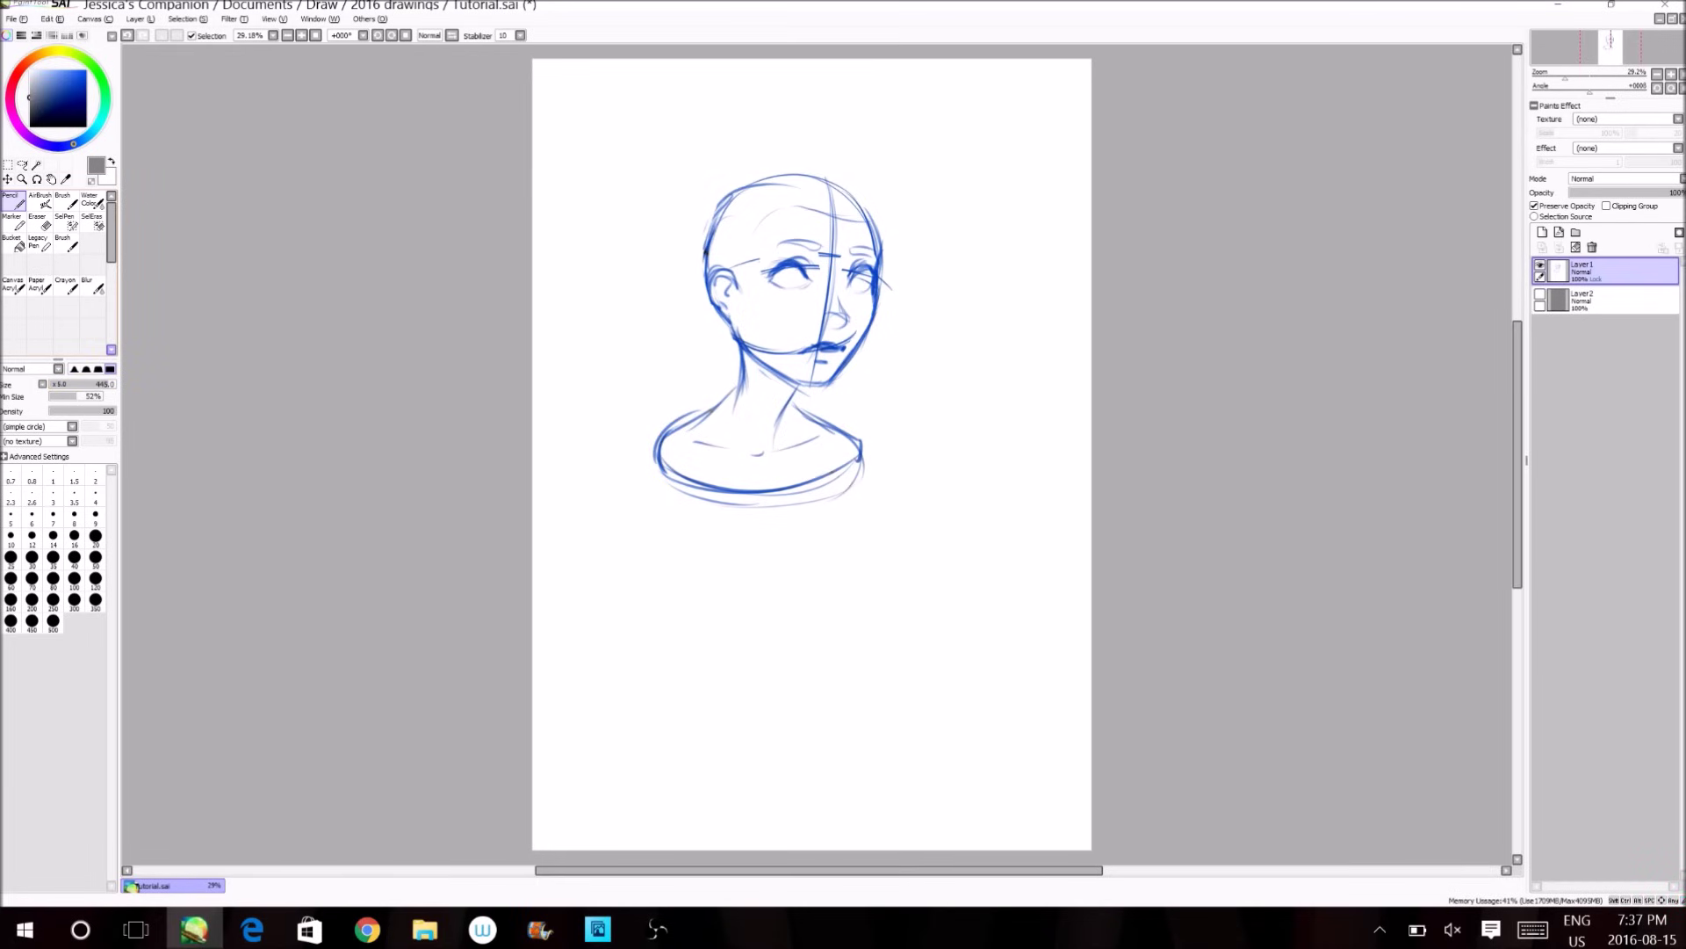
{"action": "left_click", "coordinate": [86, 73]}
{"action": "left_click", "coordinate": [98, 123]}
{"action": "mouse_move", "coordinate": [811, 175]}
{"action": "left_mouse_down"}
{"action": "mouse_move", "coordinate": [779, 165]}
{"action": "mouse_move", "coordinate": [841, 349]}
{"action": "mouse_move", "coordinate": [647, 349]}
{"action": "mouse_move", "coordinate": [757, 507]}
{"action": "mouse_move", "coordinate": [756, 548]}
{"action": "mouse_move", "coordinate": [546, 444]}
{"action": "mouse_move", "coordinate": [674, 501]}
{"action": "mouse_move", "coordinate": [522, 249]}
{"action": "mouse_move", "coordinate": [757, 498]}
{"action": "left_mouse_up"}
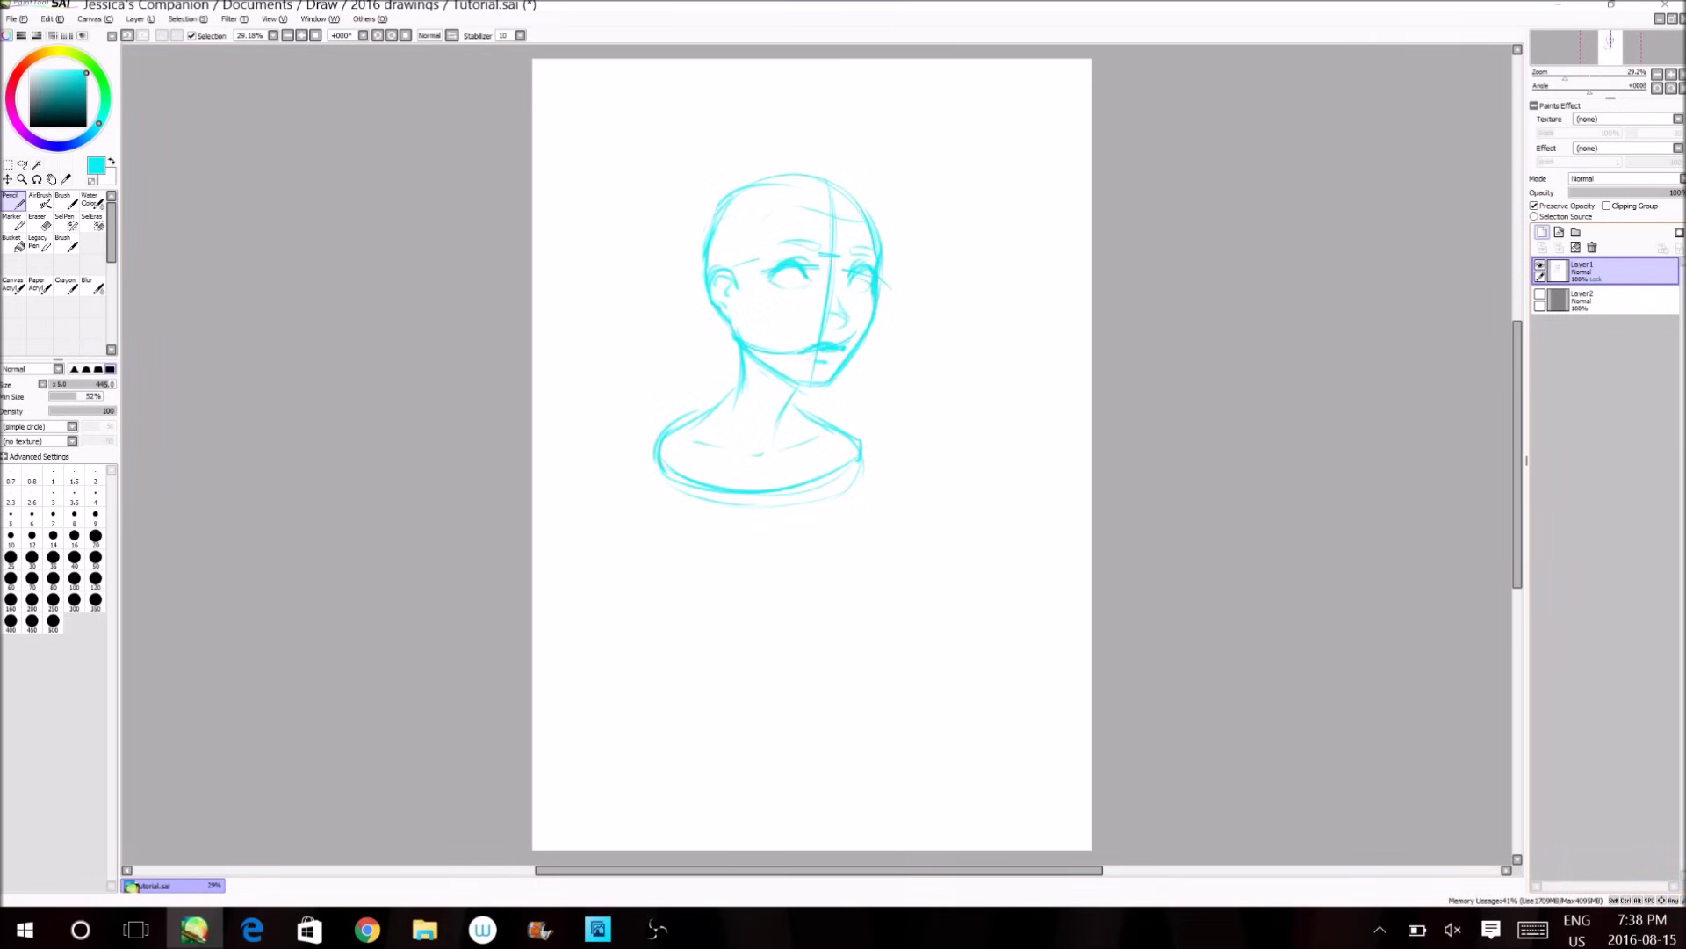
Add a new layer above the cyan sketch and set the Brush to black at size 21.
{"action": "left_click", "coordinate": [1542, 233]}
{"action": "left_click", "coordinate": [66, 201]}
{"action": "left_click", "coordinate": [29, 127]}
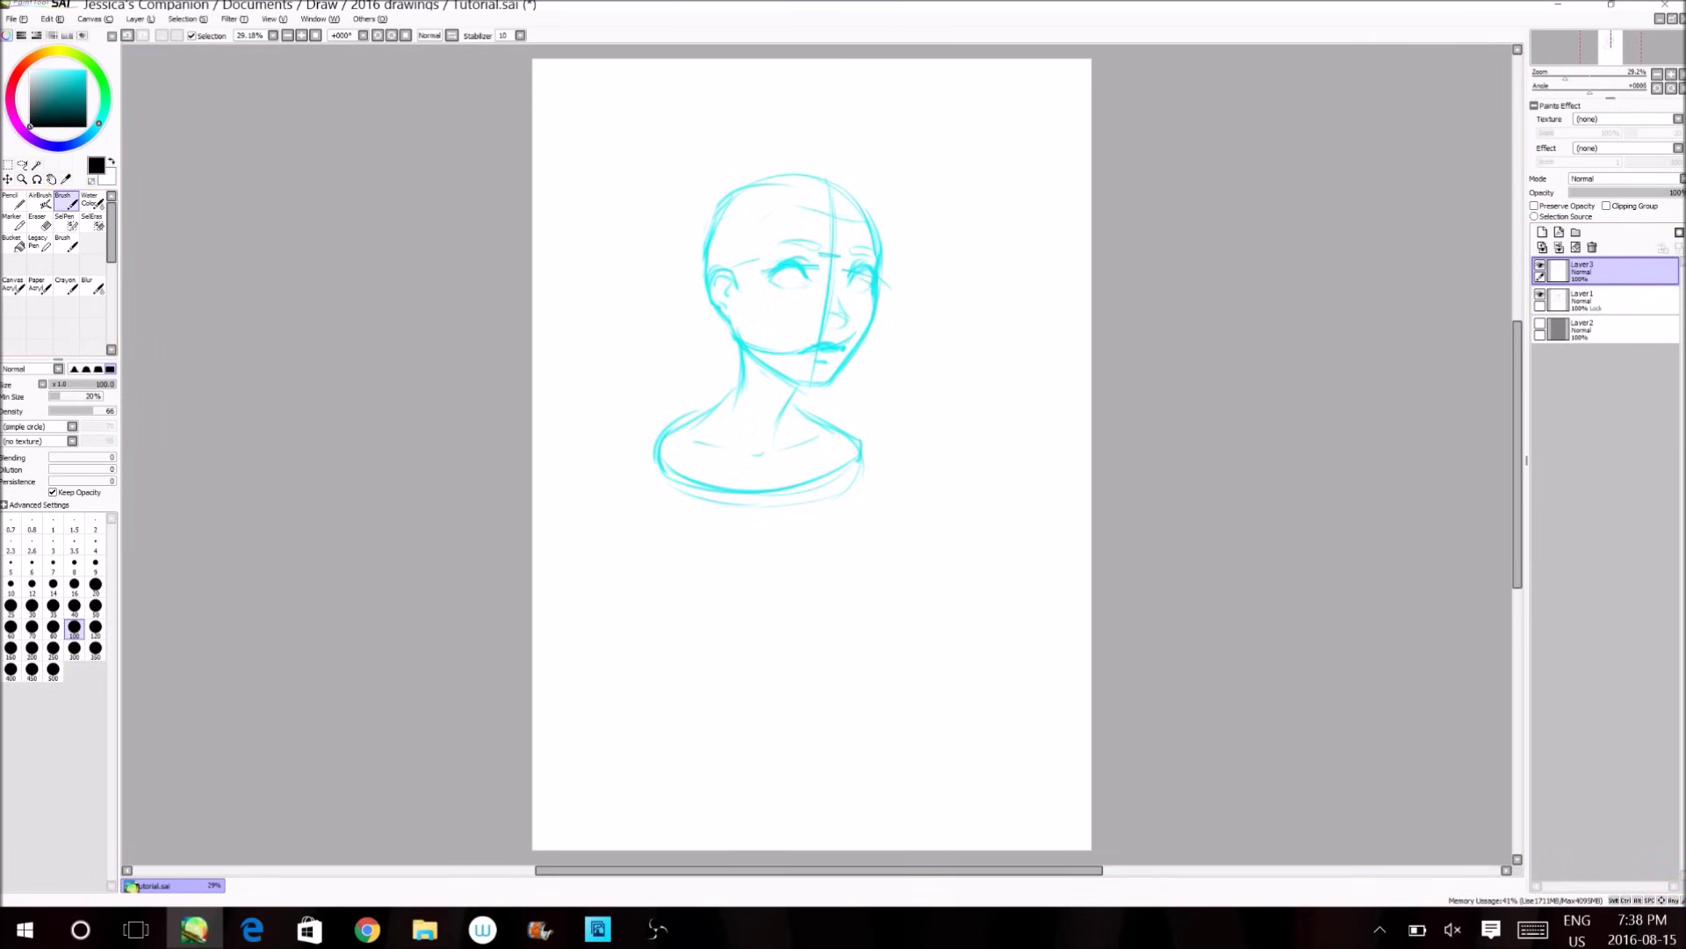
{"action": "left_click", "coordinate": [68, 384]}
{"action": "key", "text": "bracketright"}
Draw the jawline, nose and both eyes in black over the cyan guide lines.
{"action": "mouse_move", "coordinate": [835, 185]}
{"action": "left_mouse_down"}
{"action": "mouse_move", "coordinate": [879, 246]}
{"action": "mouse_move", "coordinate": [852, 352]}
{"action": "left_mouse_up"}
{"action": "left_click_drag", "start_coordinate": [871, 334], "coordinate": [829, 382]}
{"action": "left_click_drag", "start_coordinate": [840, 298], "coordinate": [832, 325]}
{"action": "left_click_drag", "start_coordinate": [855, 271], "coordinate": [845, 288]}
{"action": "left_click_drag", "start_coordinate": [849, 273], "coordinate": [871, 286]}
{"action": "mouse_move", "coordinate": [767, 277]}
{"action": "left_mouse_down"}
{"action": "mouse_move", "coordinate": [809, 274]}
{"action": "mouse_move", "coordinate": [821, 250]}
{"action": "mouse_move", "coordinate": [808, 282]}
{"action": "left_mouse_up"}
Set the Brush's minimum size to 35% and draw the far eyebrow and dark lips.
{"action": "left_click", "coordinate": [67, 396]}
{"action": "left_click_drag", "start_coordinate": [855, 246], "coordinate": [876, 254]}
{"action": "left_click_drag", "start_coordinate": [801, 348], "coordinate": [844, 350]}
{"action": "left_click_drag", "start_coordinate": [806, 354], "coordinate": [843, 348]}
Draw the ear, the swept hairline and the back line of the neck in black.
{"action": "left_click", "coordinate": [39, 222]}
{"action": "left_click", "coordinate": [66, 201]}
{"action": "left_click_drag", "start_coordinate": [707, 287], "coordinate": [732, 323]}
{"action": "left_click_drag", "start_coordinate": [853, 192], "coordinate": [709, 264]}
{"action": "mouse_move", "coordinate": [735, 334]}
{"action": "left_mouse_down"}
{"action": "mouse_move", "coordinate": [833, 381]}
{"action": "mouse_move", "coordinate": [751, 442]}
{"action": "left_mouse_up"}
Draw the bust's right shoulder and its curved lower edge in black, cleaning up with the Eraser.
{"action": "left_click", "coordinate": [39, 222]}
{"action": "left_click", "coordinate": [66, 201]}
{"action": "left_click_drag", "start_coordinate": [793, 402], "coordinate": [862, 453]}
{"action": "left_click", "coordinate": [40, 222]}
{"action": "left_click", "coordinate": [66, 201]}
{"action": "left_click_drag", "start_coordinate": [663, 460], "coordinate": [861, 458]}
Draw chin-length hair around the head, with strands on both sides, a side-swept fringe and a raised crown.
{"action": "left_click_drag", "start_coordinate": [746, 186], "coordinate": [671, 264]}
{"action": "left_click_drag", "start_coordinate": [751, 229], "coordinate": [746, 369]}
{"action": "left_click_drag", "start_coordinate": [855, 209], "coordinate": [878, 320]}
{"action": "left_click_drag", "start_coordinate": [876, 318], "coordinate": [880, 376]}
{"action": "left_click_drag", "start_coordinate": [861, 358], "coordinate": [831, 399]}
{"action": "left_click_drag", "start_coordinate": [752, 252], "coordinate": [857, 213]}
{"action": "mouse_move", "coordinate": [744, 185]}
{"action": "left_mouse_down"}
{"action": "mouse_move", "coordinate": [826, 202]}
{"action": "mouse_move", "coordinate": [710, 265]}
{"action": "mouse_move", "coordinate": [788, 175]}
{"action": "left_mouse_up"}
{"action": "left_click", "coordinate": [40, 222]}
{"action": "left_click", "coordinate": [66, 201]}
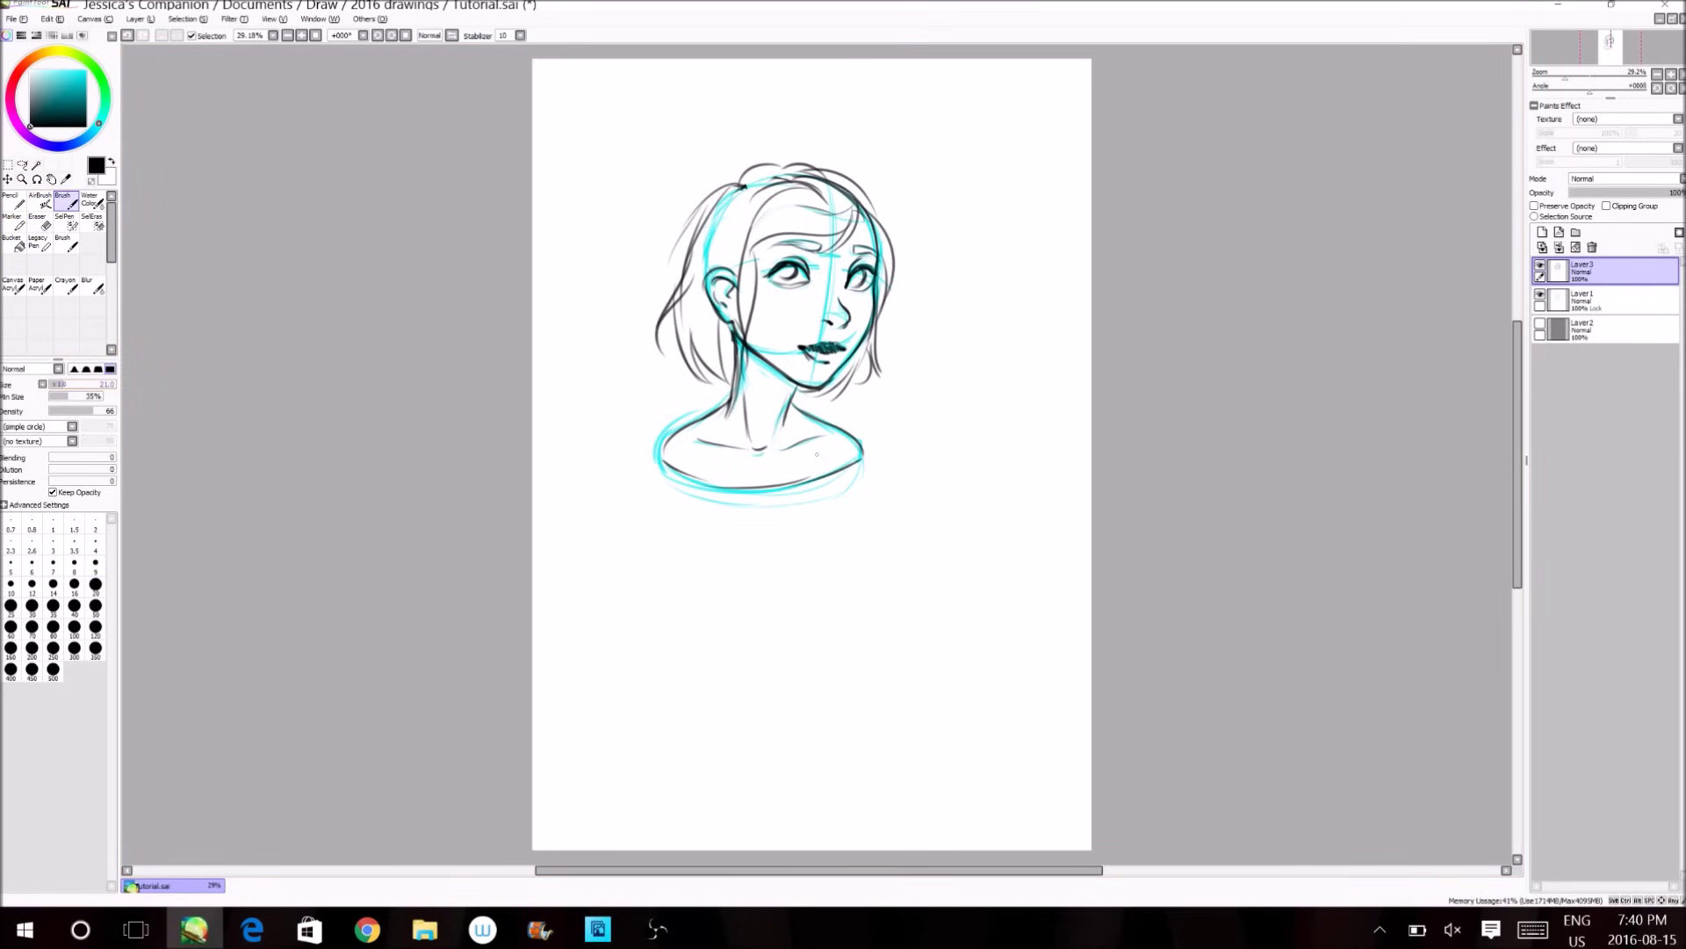
Erase slightly above the upper lip and add hatched shading on the neck beneath the jaw.
{"action": "left_click", "coordinate": [40, 223]}
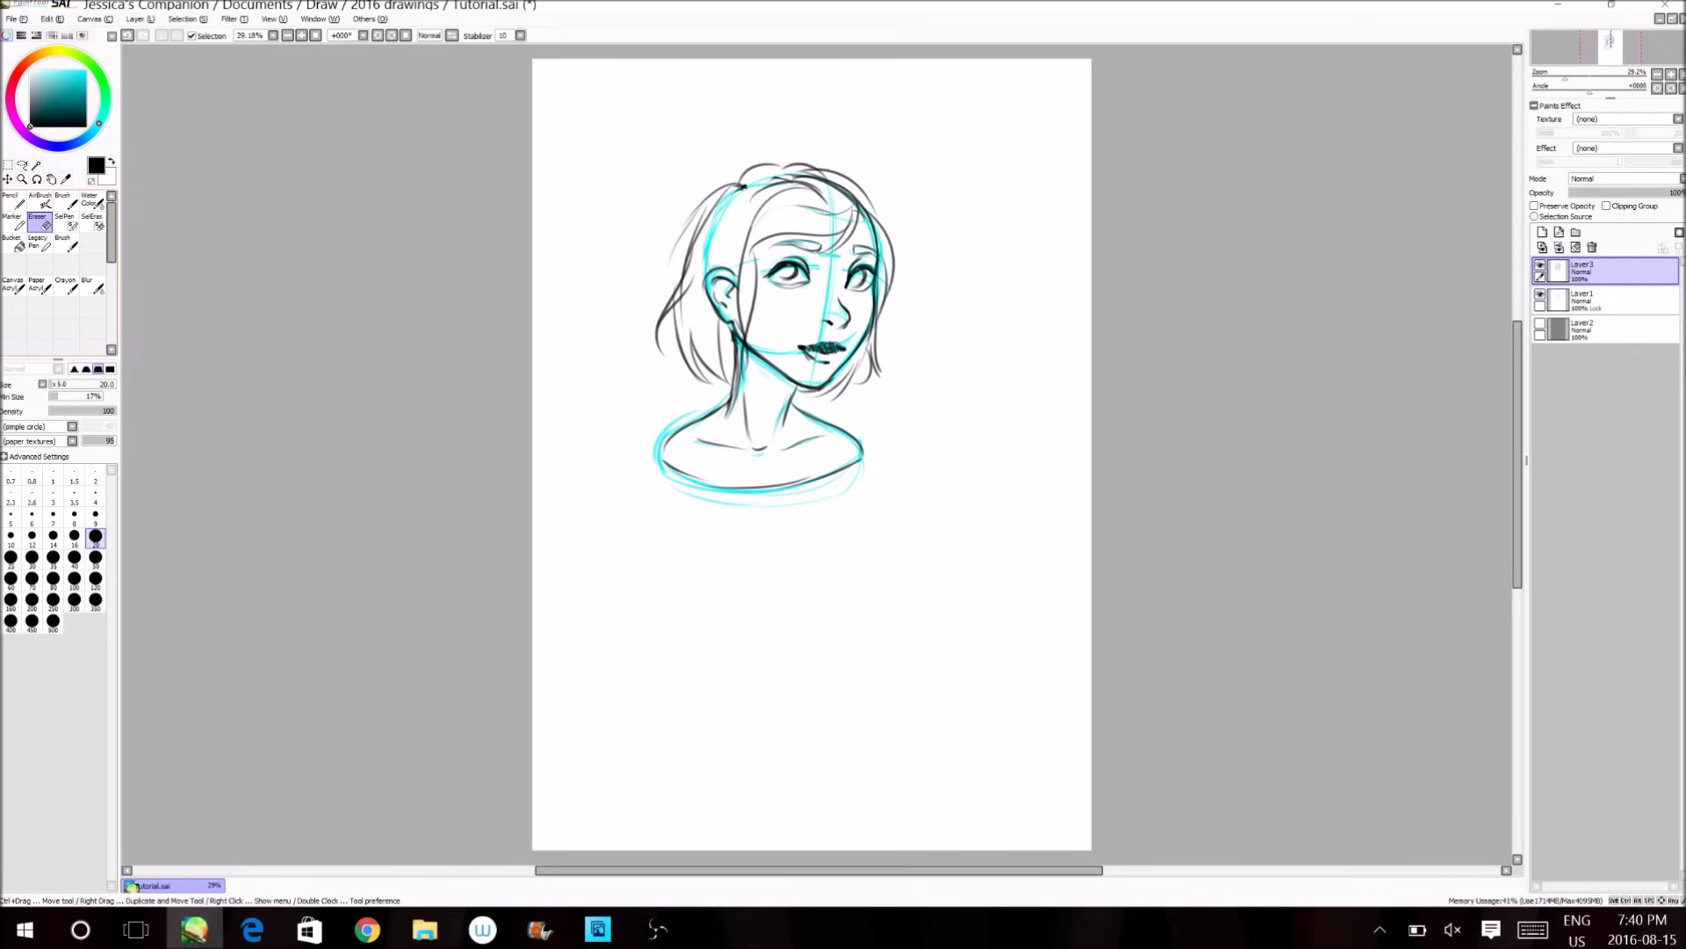
{"action": "left_click_drag", "start_coordinate": [830, 341], "coordinate": [828, 334]}
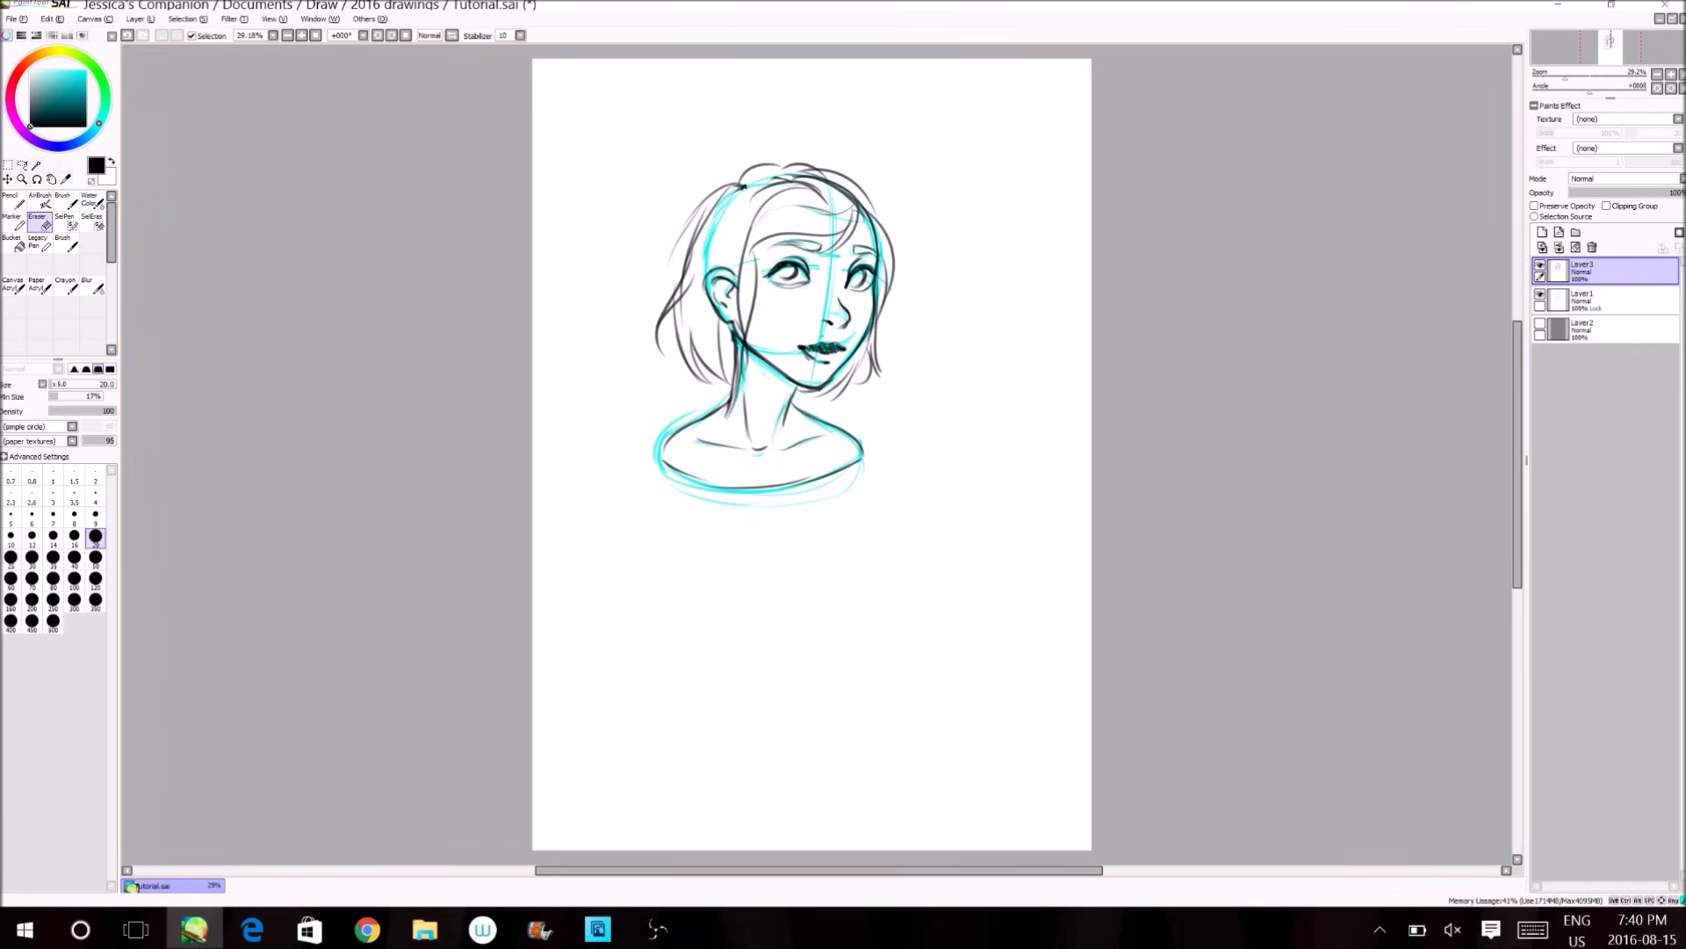
{"action": "left_click", "coordinate": [65, 200]}
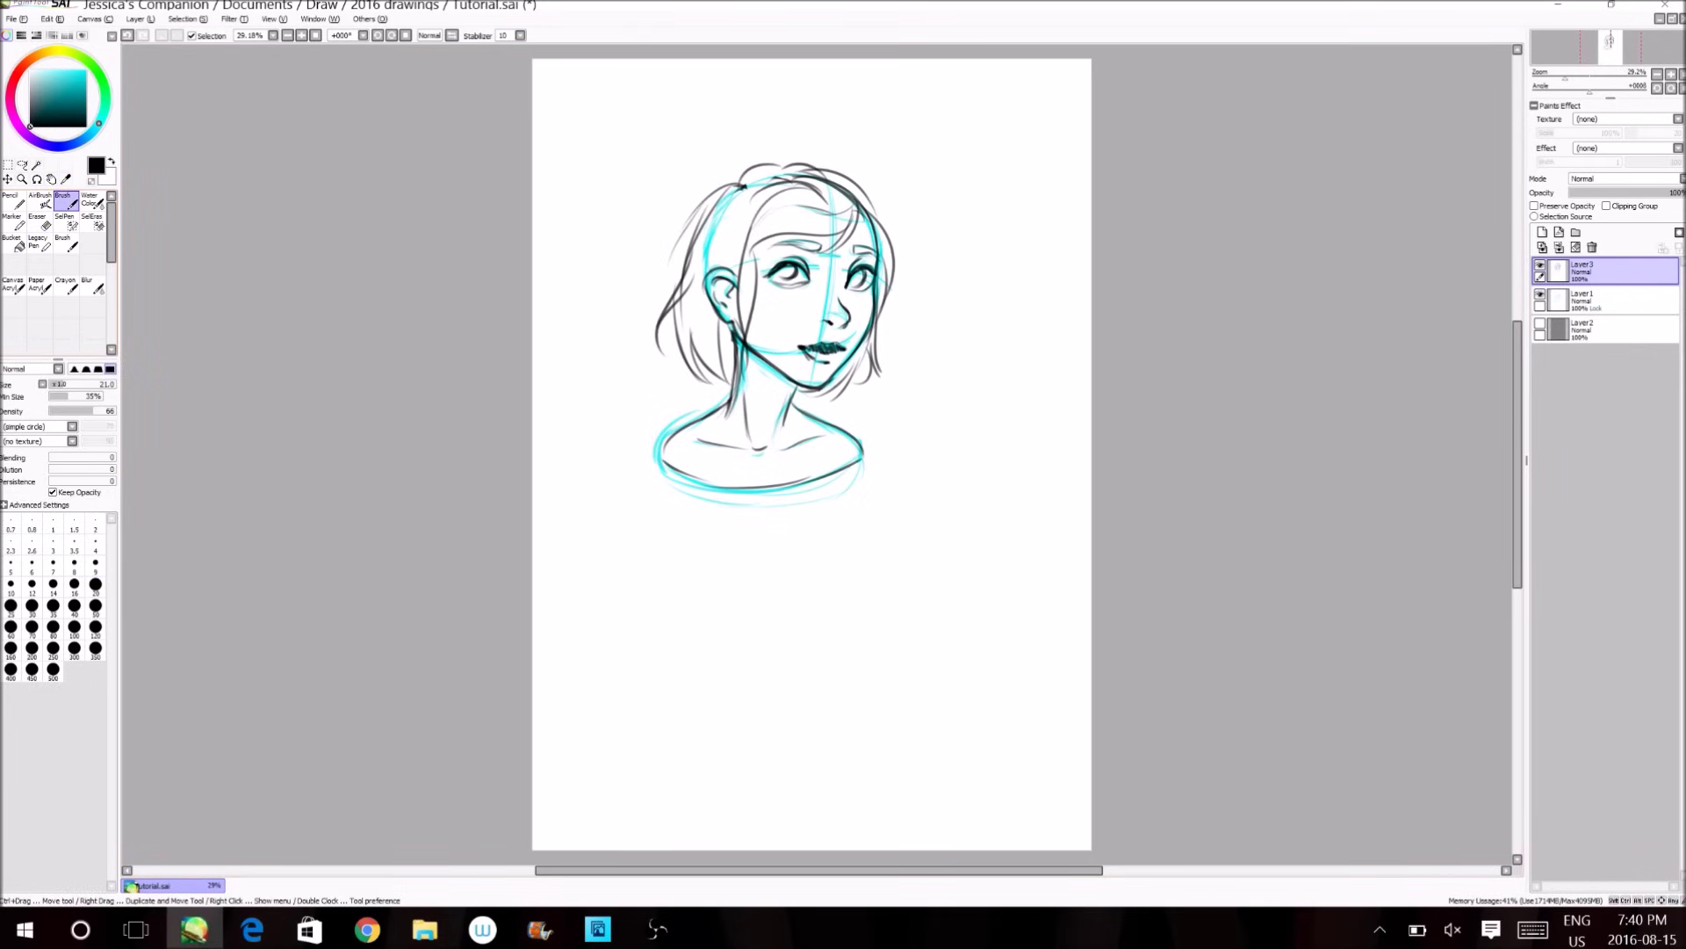
{"action": "mouse_move", "coordinate": [752, 354]}
{"action": "left_mouse_down"}
{"action": "mouse_move", "coordinate": [765, 386]}
{"action": "mouse_move", "coordinate": [782, 382]}
{"action": "left_mouse_up"}
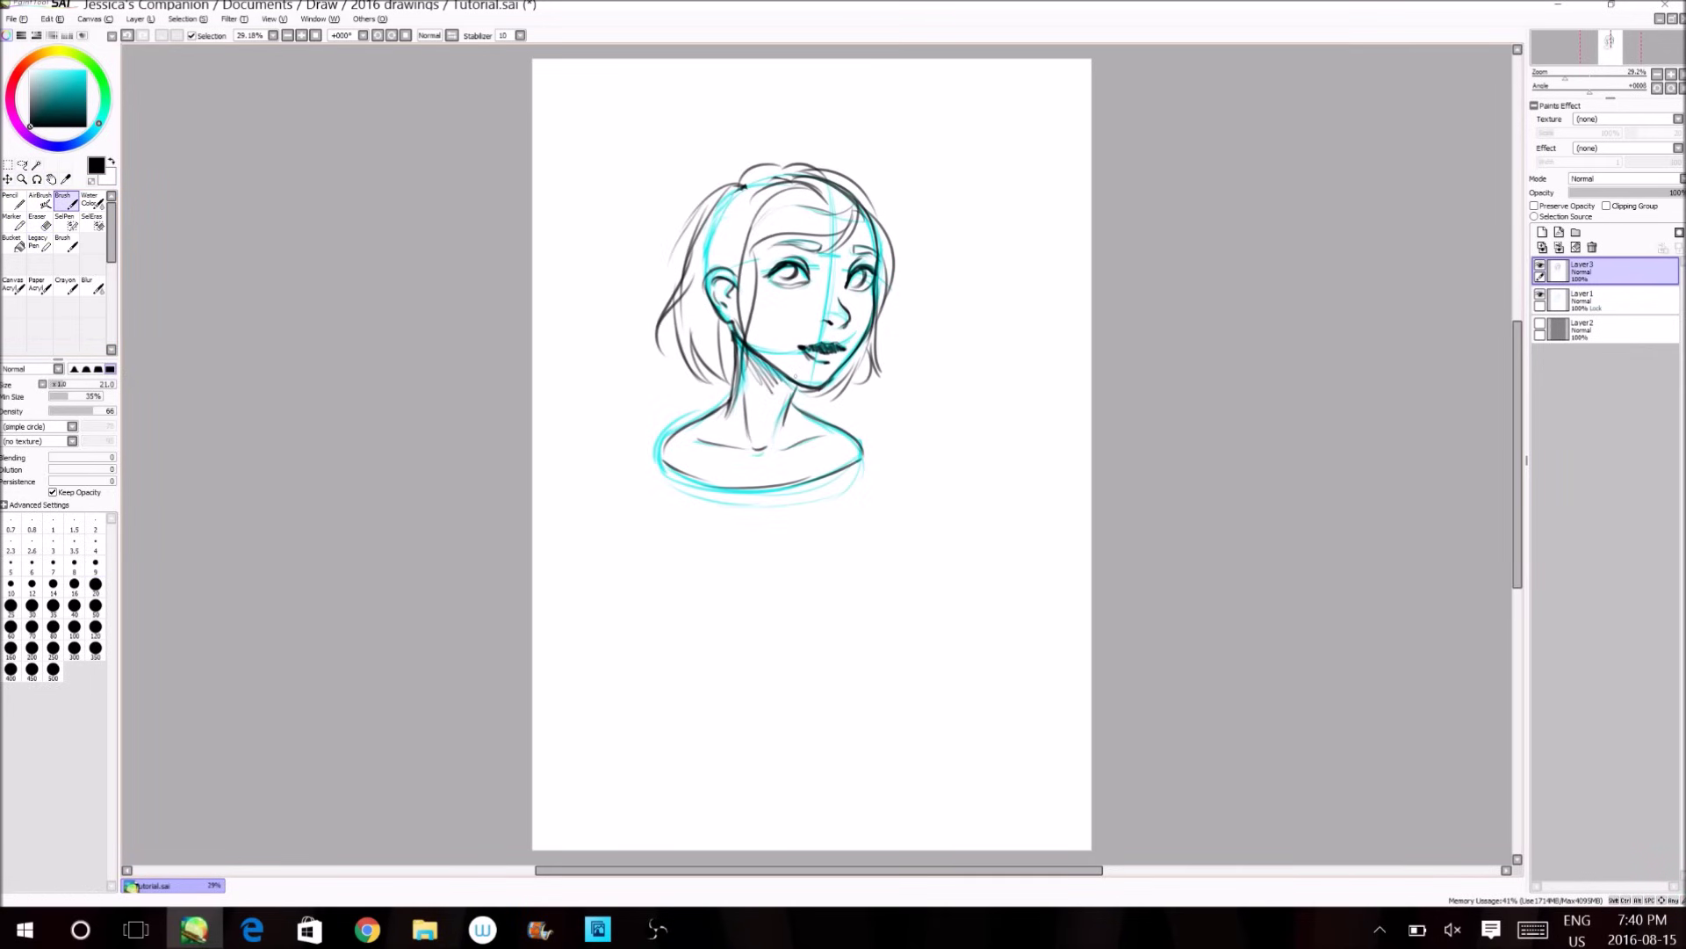
Fill in both pupils, darken the near eyebrow, and reinforce the left shoulder and the hair behind the ear.
{"action": "left_click_drag", "start_coordinate": [782, 269], "coordinate": [790, 275]}
{"action": "left_click_drag", "start_coordinate": [853, 273], "coordinate": [859, 280]}
{"action": "mouse_move", "coordinate": [816, 248]}
{"action": "left_mouse_down"}
{"action": "mouse_move", "coordinate": [768, 251]}
{"action": "mouse_move", "coordinate": [709, 294]}
{"action": "mouse_move", "coordinate": [715, 310]}
{"action": "left_mouse_up"}
{"action": "mouse_move", "coordinate": [727, 401]}
{"action": "left_mouse_down"}
{"action": "mouse_move", "coordinate": [681, 424]}
{"action": "mouse_move", "coordinate": [657, 465]}
{"action": "left_mouse_up"}
{"action": "left_click_drag", "start_coordinate": [717, 299], "coordinate": [696, 365]}
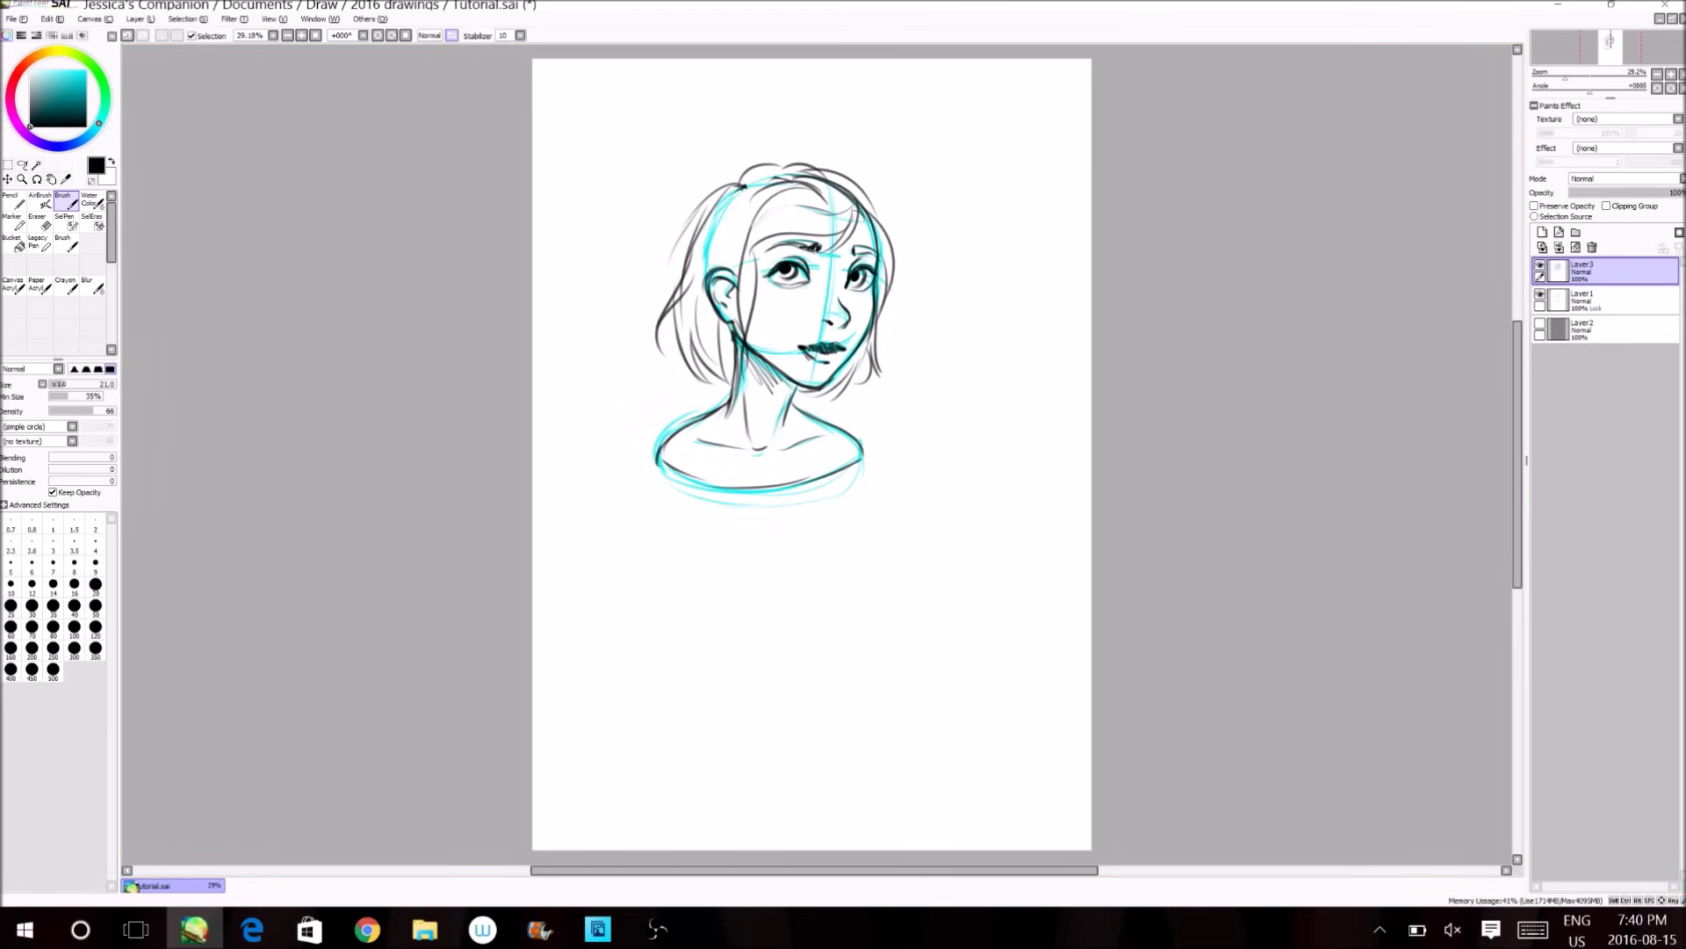
Mirror the canvas view horizontally and back several times to check the character's proportions.
{"action": "key", "text": "h"}
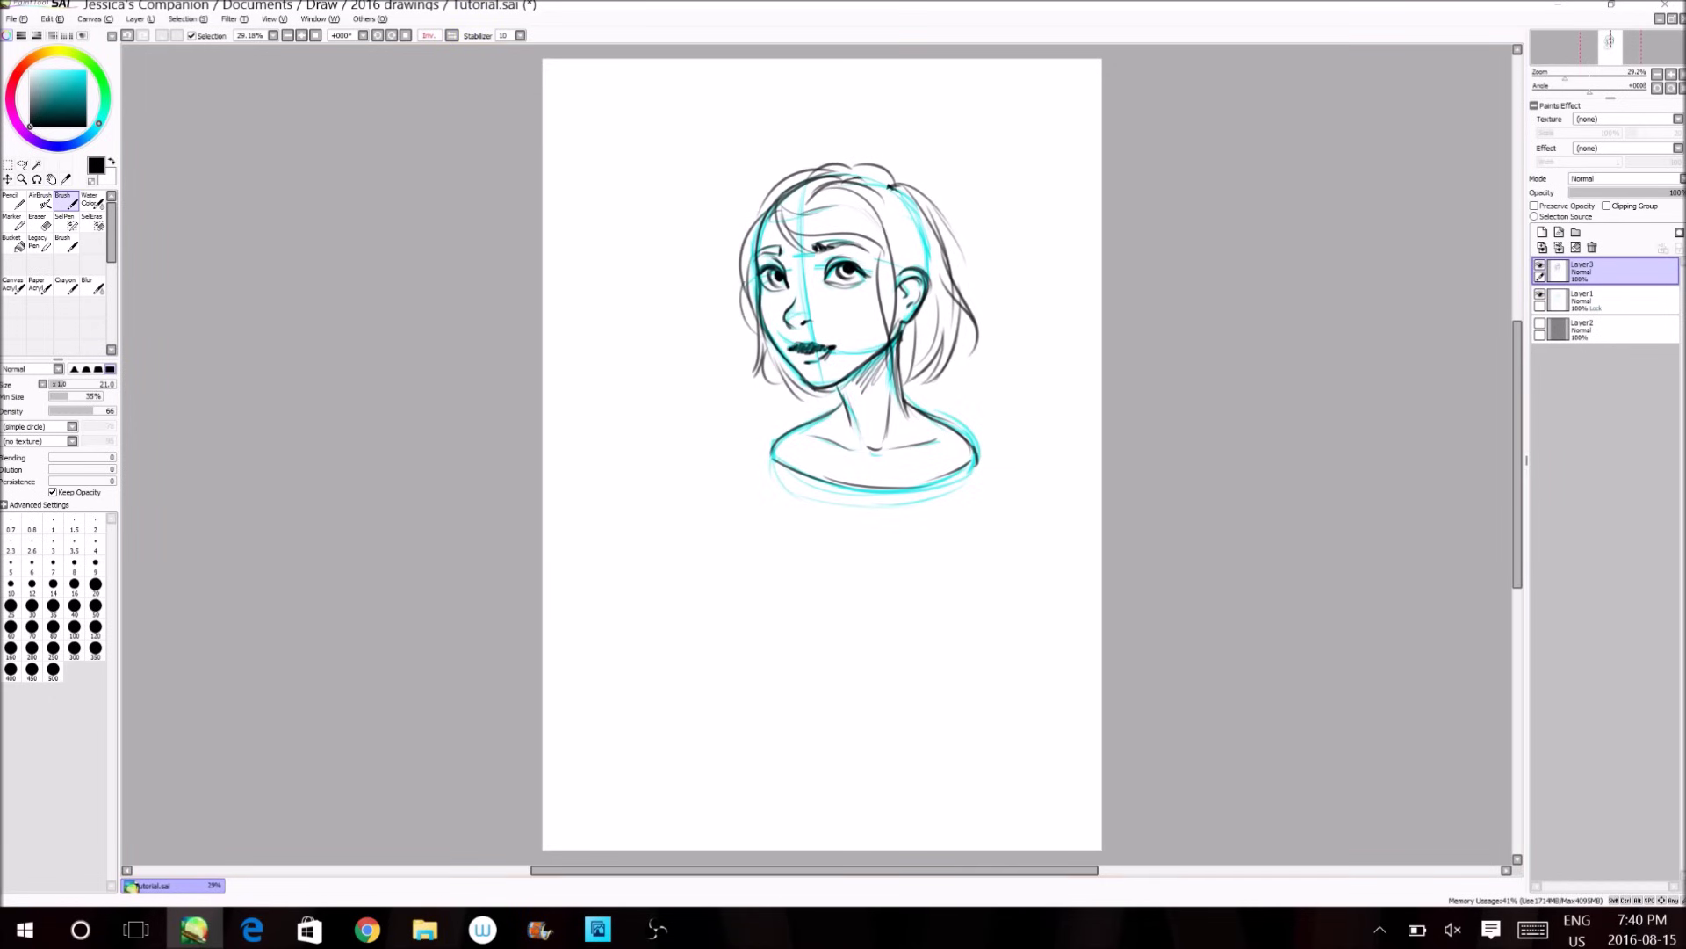
{"action": "key", "text": "h"}
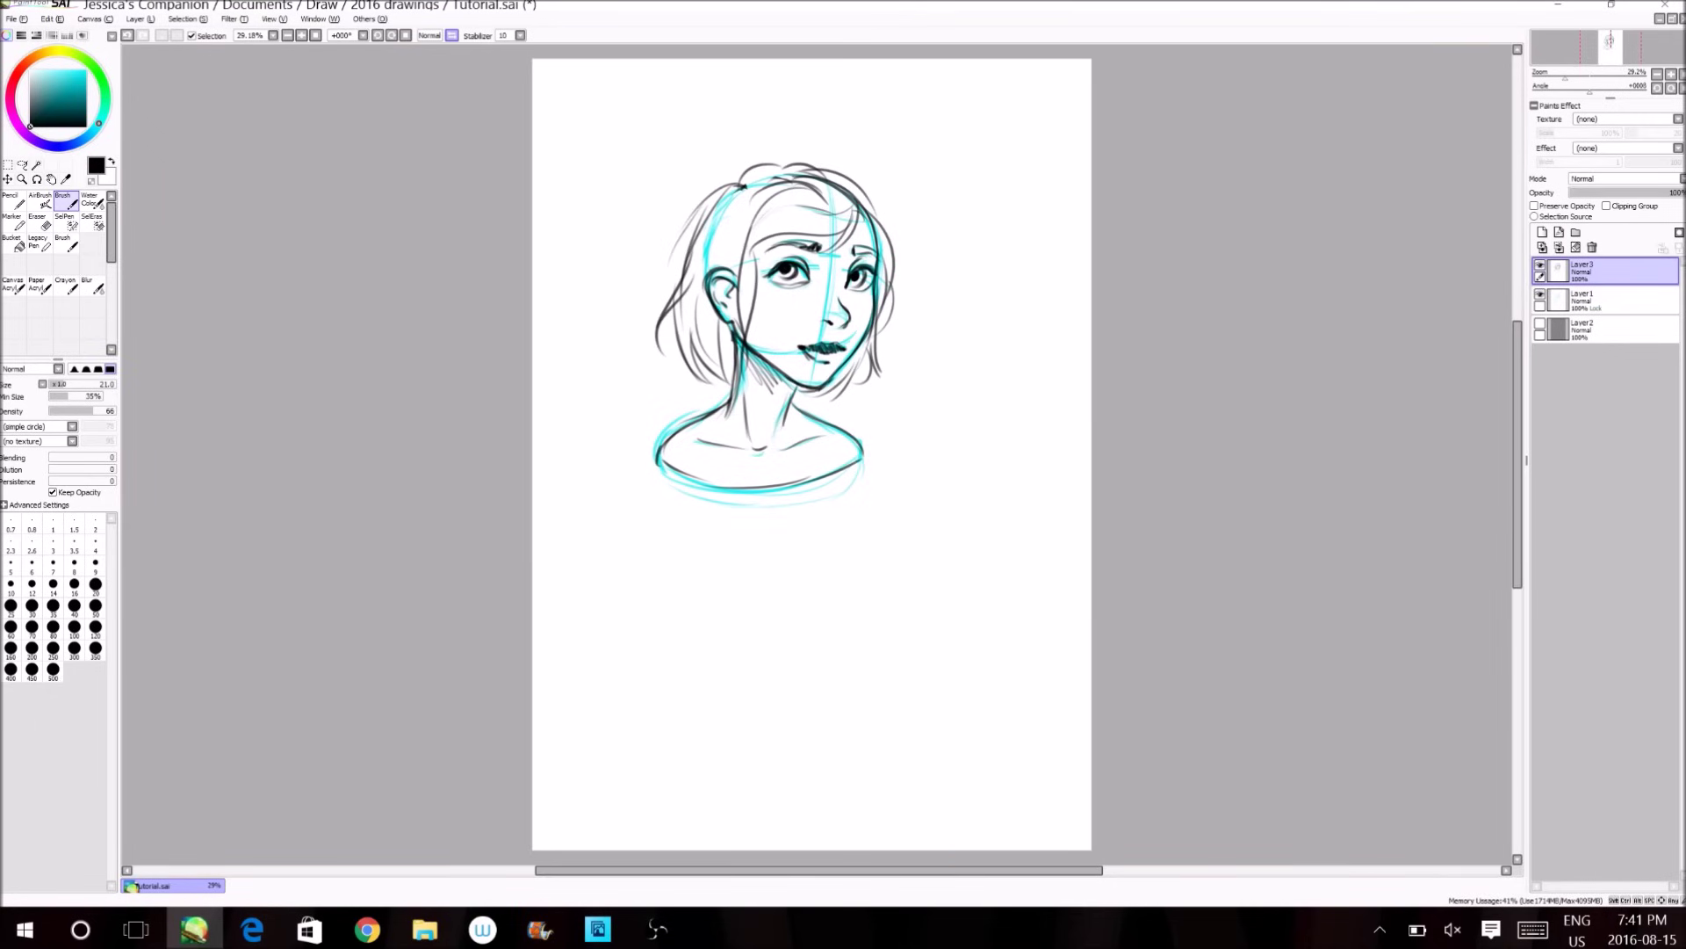
{"action": "left_click", "coordinate": [452, 36]}
{"action": "left_click", "coordinate": [452, 36]}
{"action": "left_click", "coordinate": [452, 36]}
{"action": "left_click", "coordinate": [452, 36]}
{"action": "left_click", "coordinate": [452, 36]}
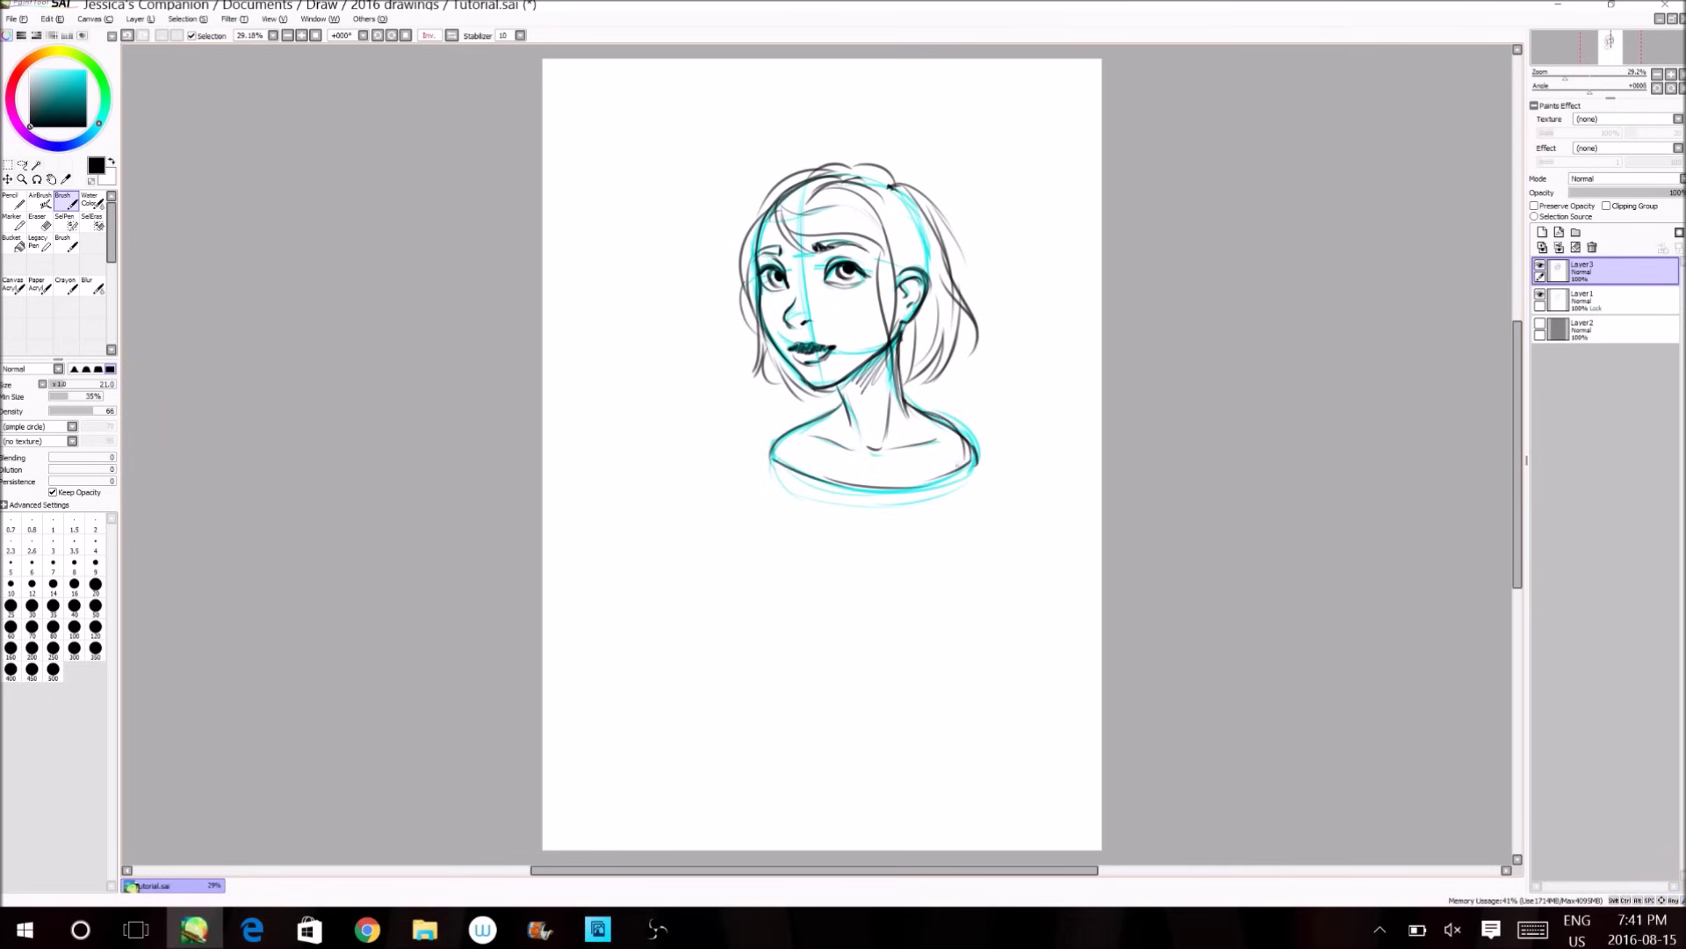
{"action": "left_click", "coordinate": [451, 36]}
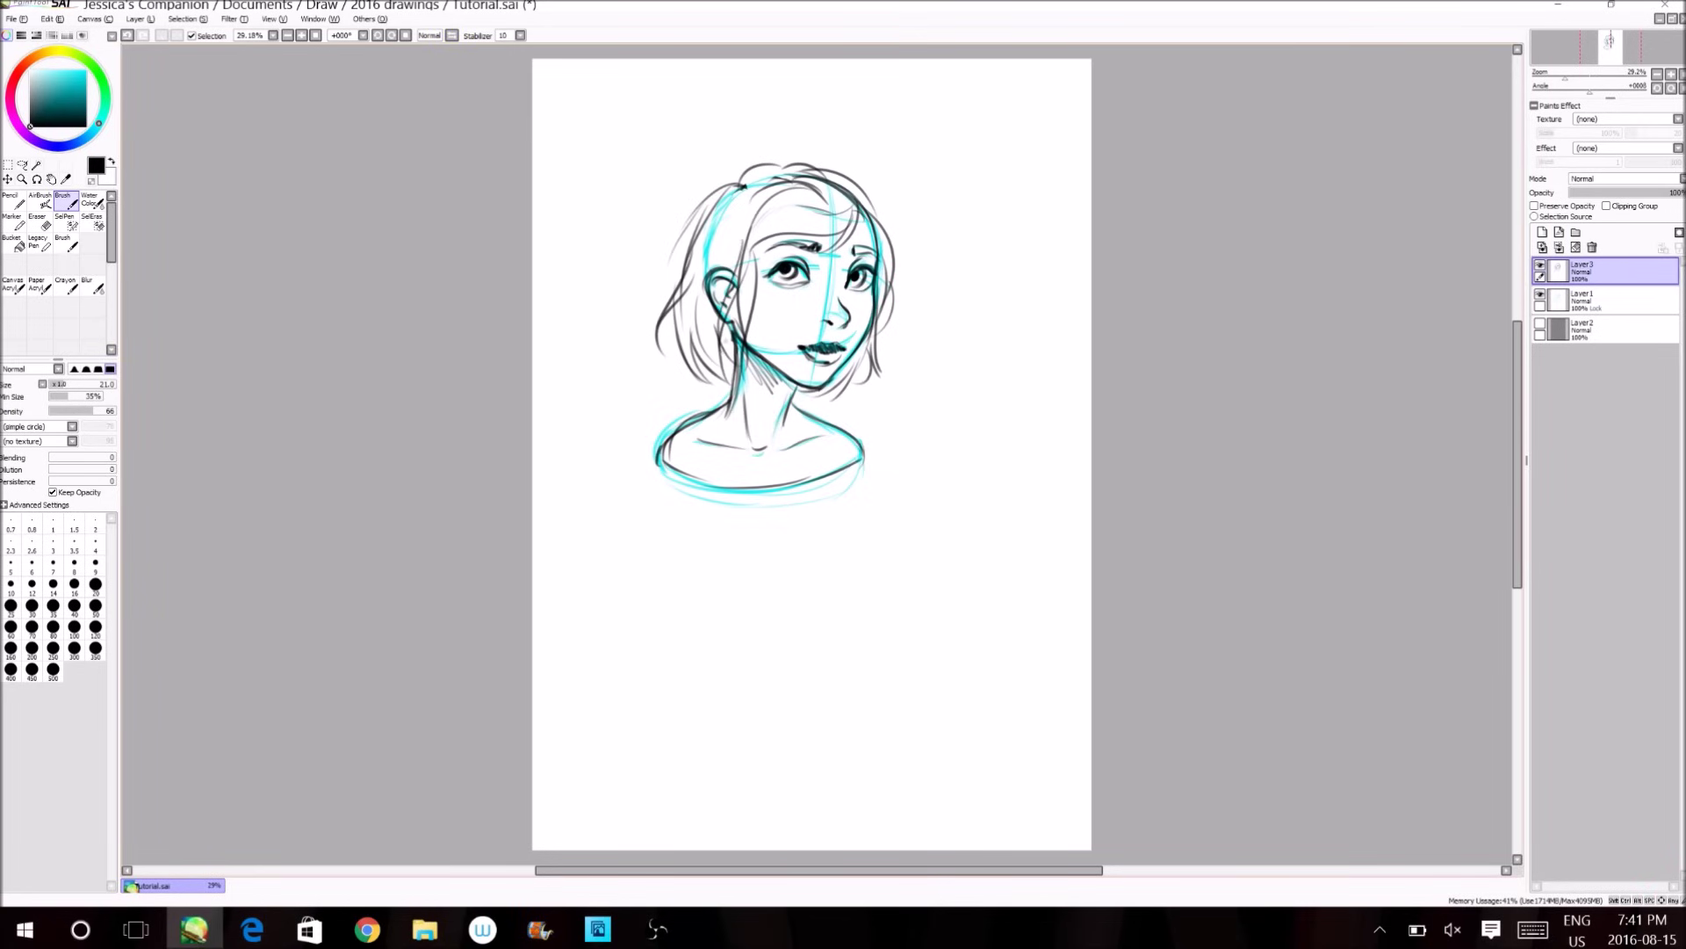
Switch to the Eraser, toggle the mirrored view repeatedly, and rotate the normal canvas view clockwise to 11°.
{"action": "key", "text": "e"}
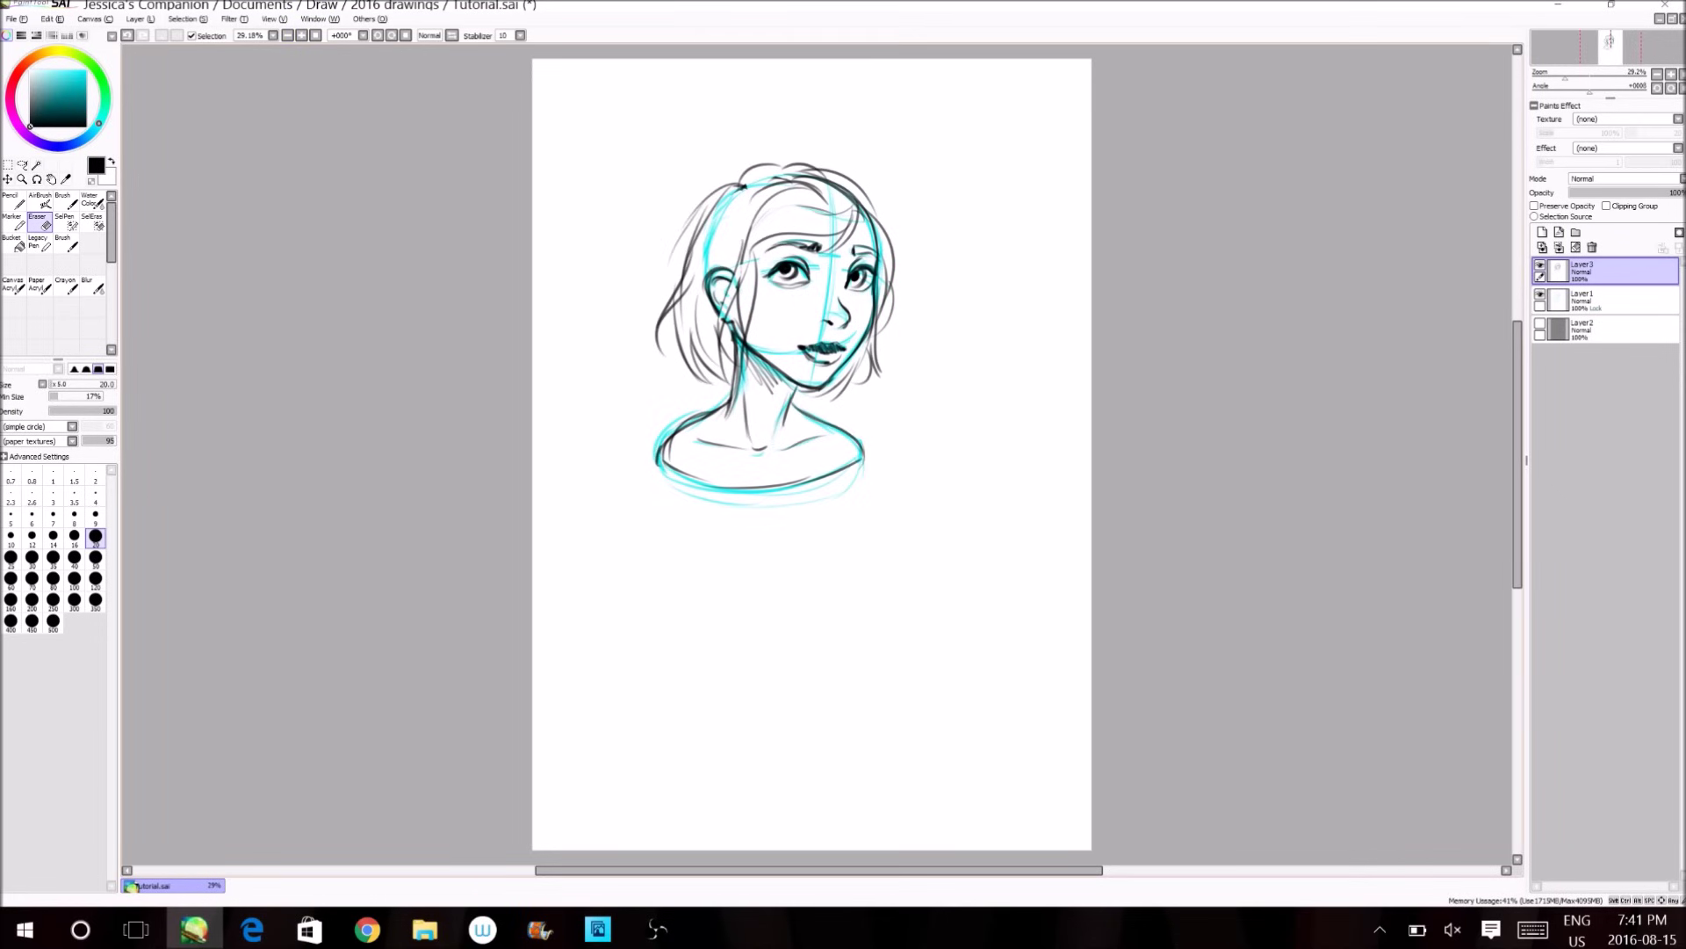
{"action": "left_click", "coordinate": [452, 36]}
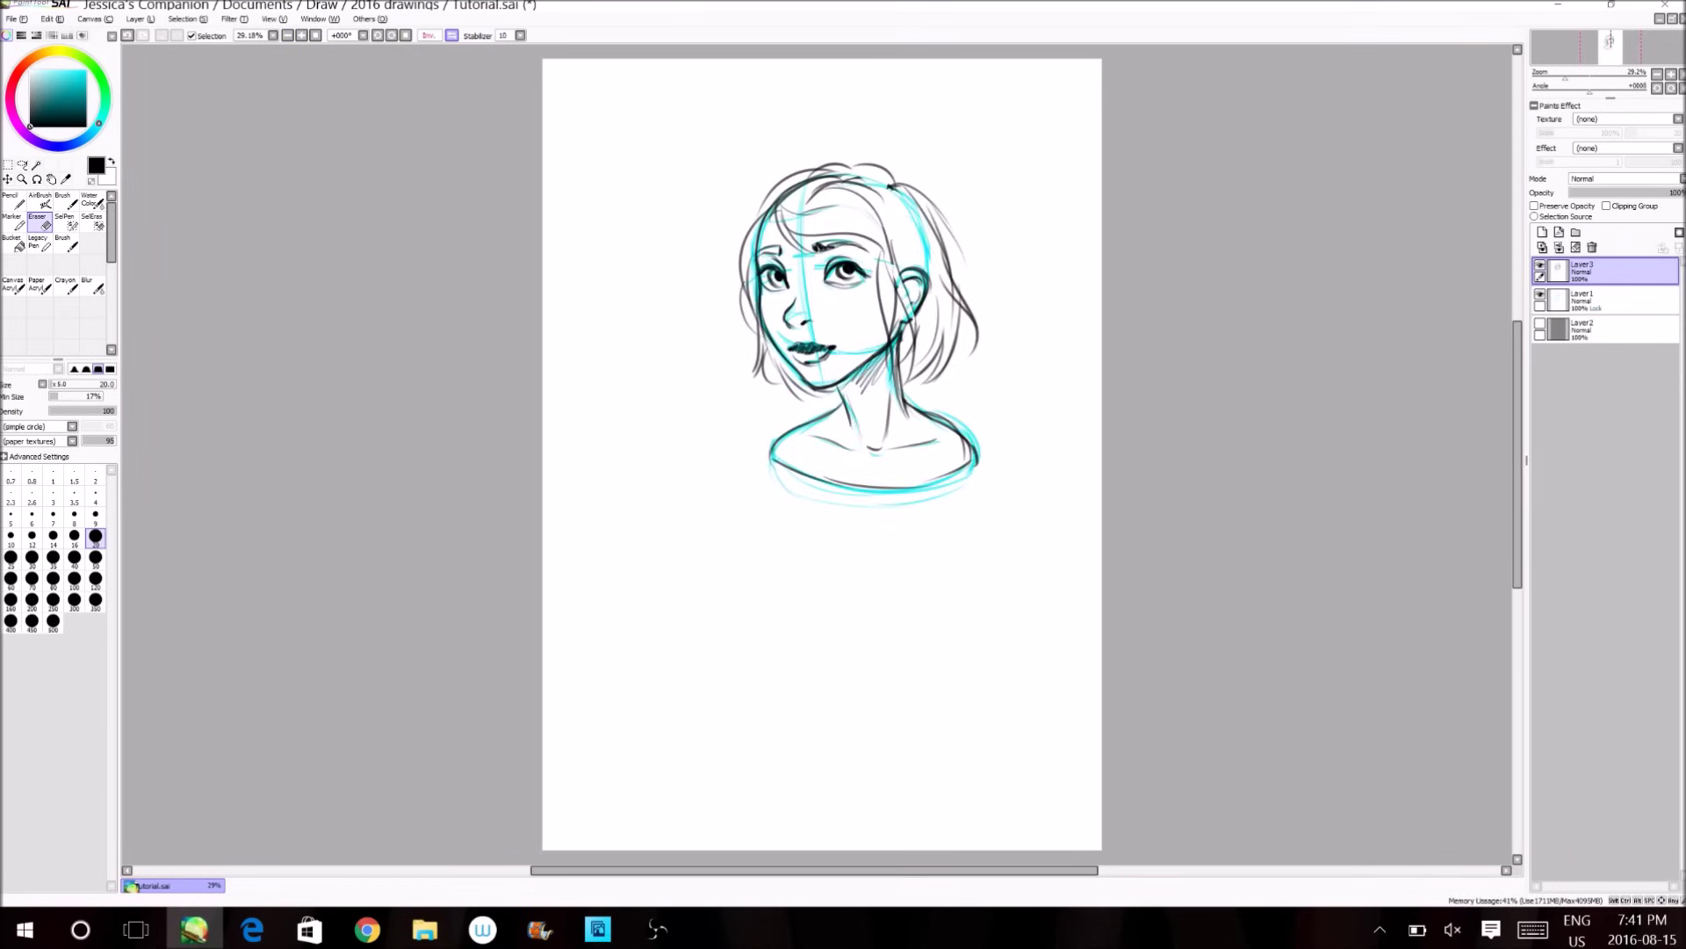
{"action": "left_click", "coordinate": [452, 36]}
{"action": "left_click", "coordinate": [452, 36]}
{"action": "left_click", "coordinate": [451, 36]}
{"action": "left_click", "coordinate": [451, 36]}
{"action": "left_click", "coordinate": [452, 36]}
{"action": "left_click", "coordinate": [452, 36]}
{"action": "left_click", "coordinate": [452, 36]}
{"action": "left_click", "coordinate": [392, 36]}
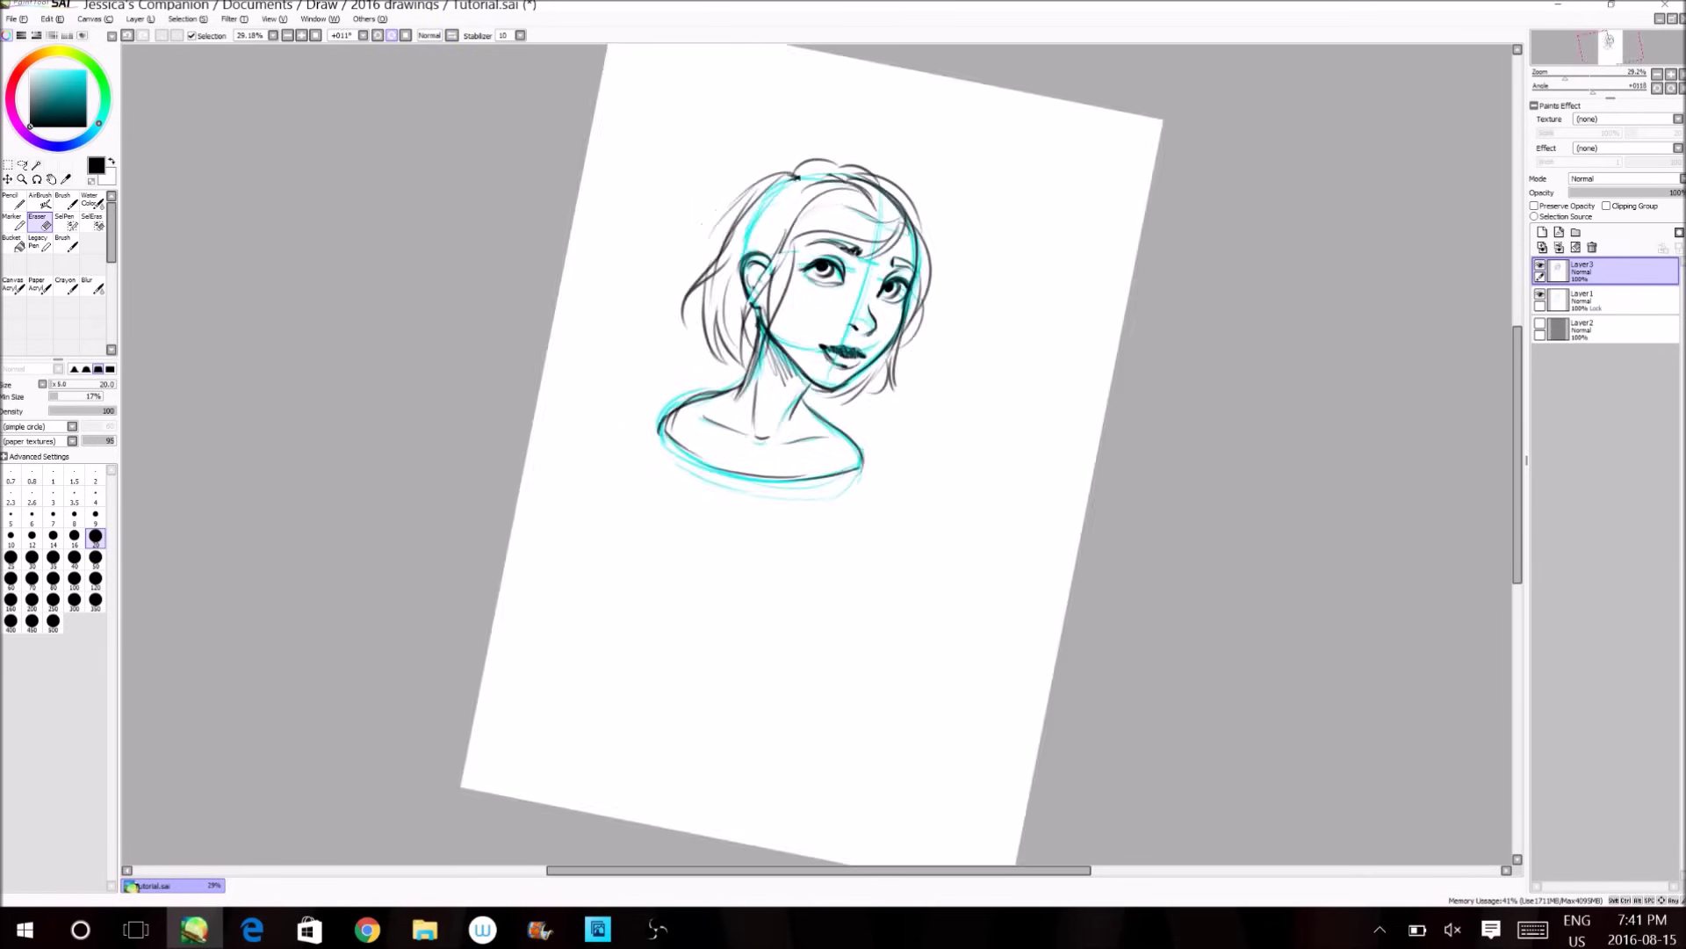
Rotate the canvas view further clockwise, turn it partway back counter-clockwise, and reset the rotation to 0°.
{"action": "left_click", "coordinate": [392, 36]}
{"action": "left_click", "coordinate": [392, 36]}
{"action": "left_click", "coordinate": [392, 36]}
{"action": "left_click", "coordinate": [391, 36]}
{"action": "left_click", "coordinate": [391, 36]}
{"action": "left_click", "coordinate": [378, 36]}
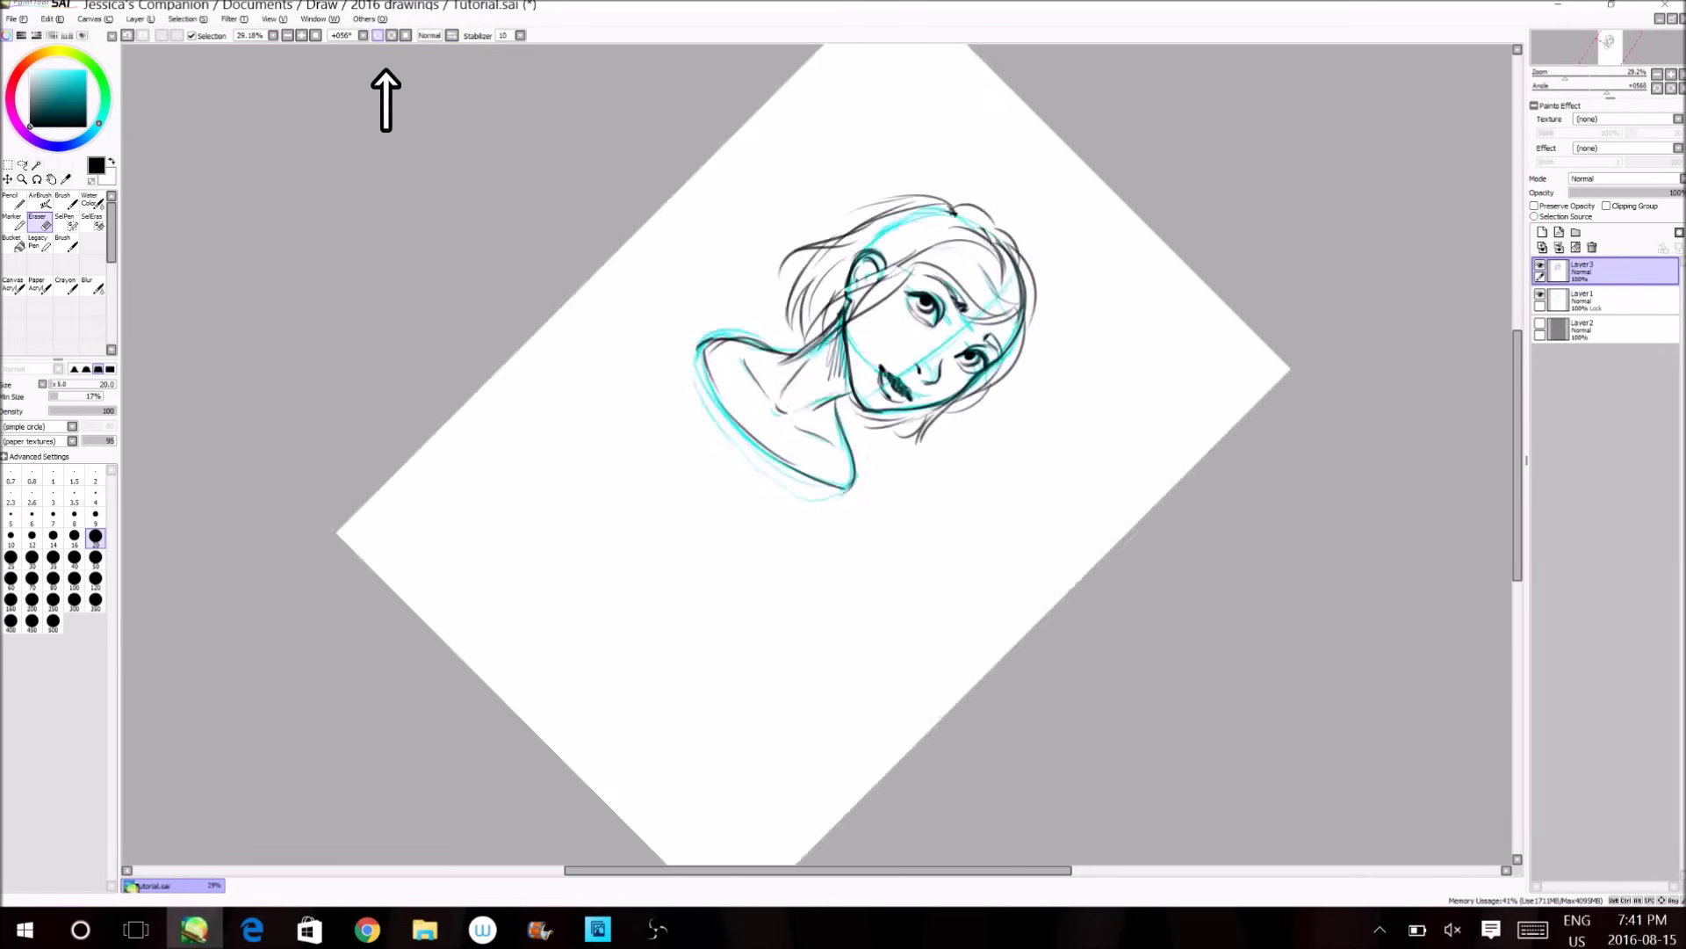
{"action": "left_click", "coordinate": [377, 36]}
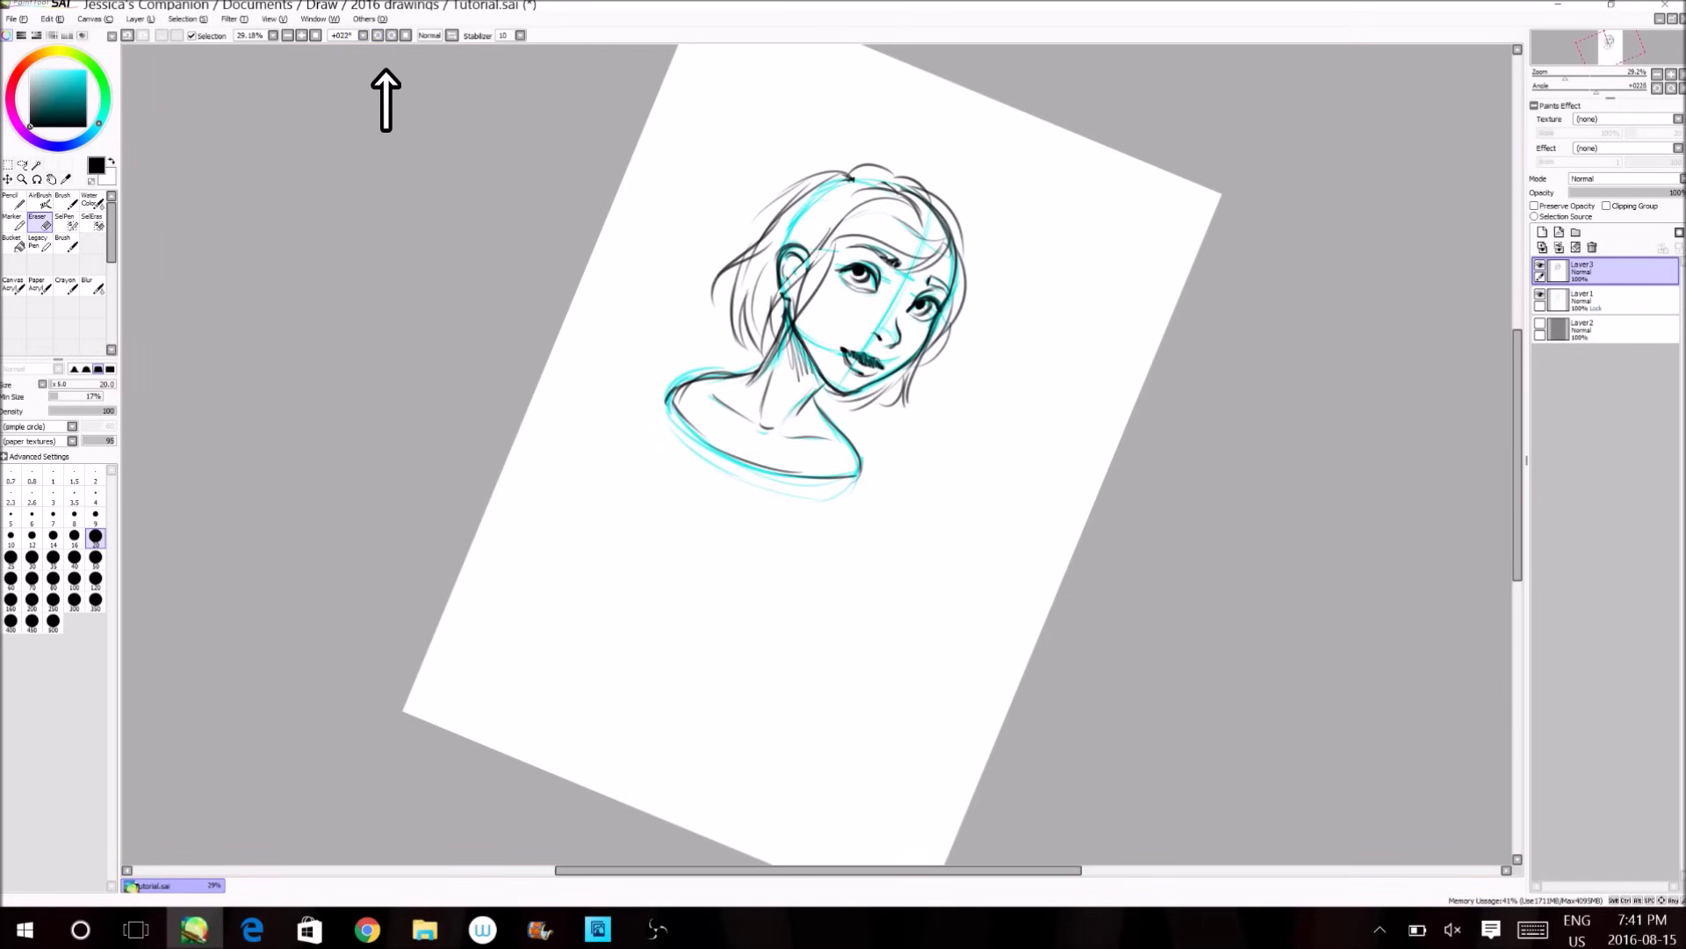
{"action": "left_click", "coordinate": [405, 35]}
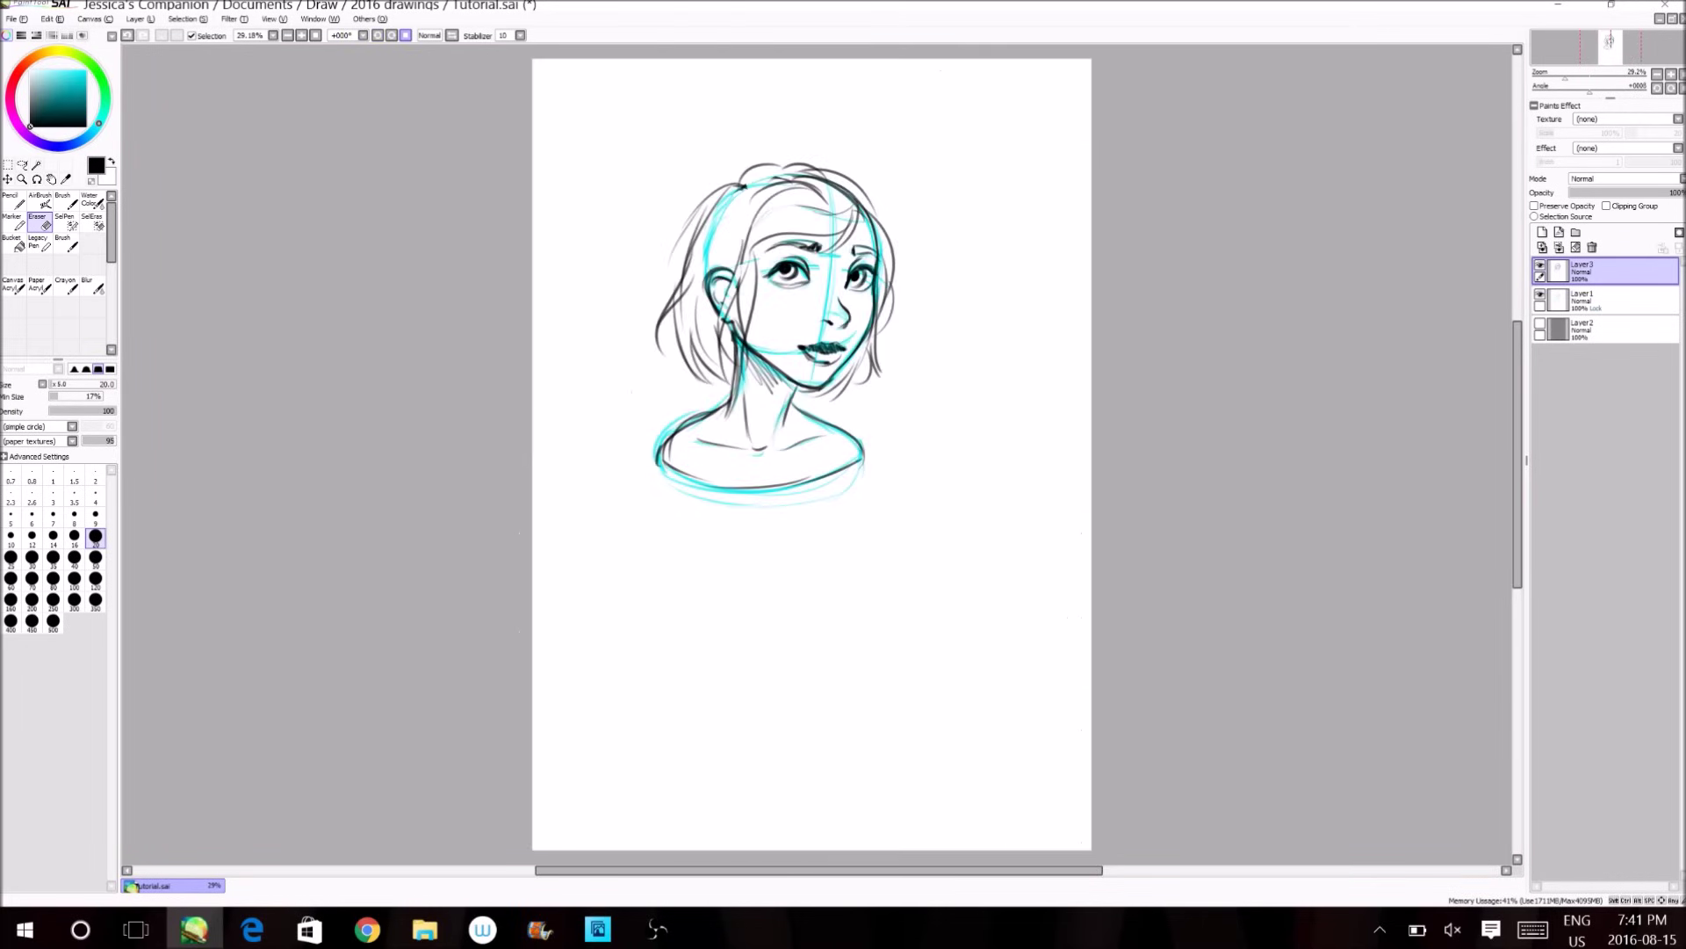
Zoom the canvas view in and out in repeated steps, ending at 25%.
{"action": "left_click", "coordinate": [301, 36]}
{"action": "left_click", "coordinate": [302, 36]}
{"action": "left_click", "coordinate": [302, 36]}
{"action": "left_click", "coordinate": [301, 36]}
{"action": "left_click", "coordinate": [287, 36]}
{"action": "left_click", "coordinate": [287, 36]}
{"action": "left_click", "coordinate": [287, 36]}
{"action": "left_click", "coordinate": [287, 36]}
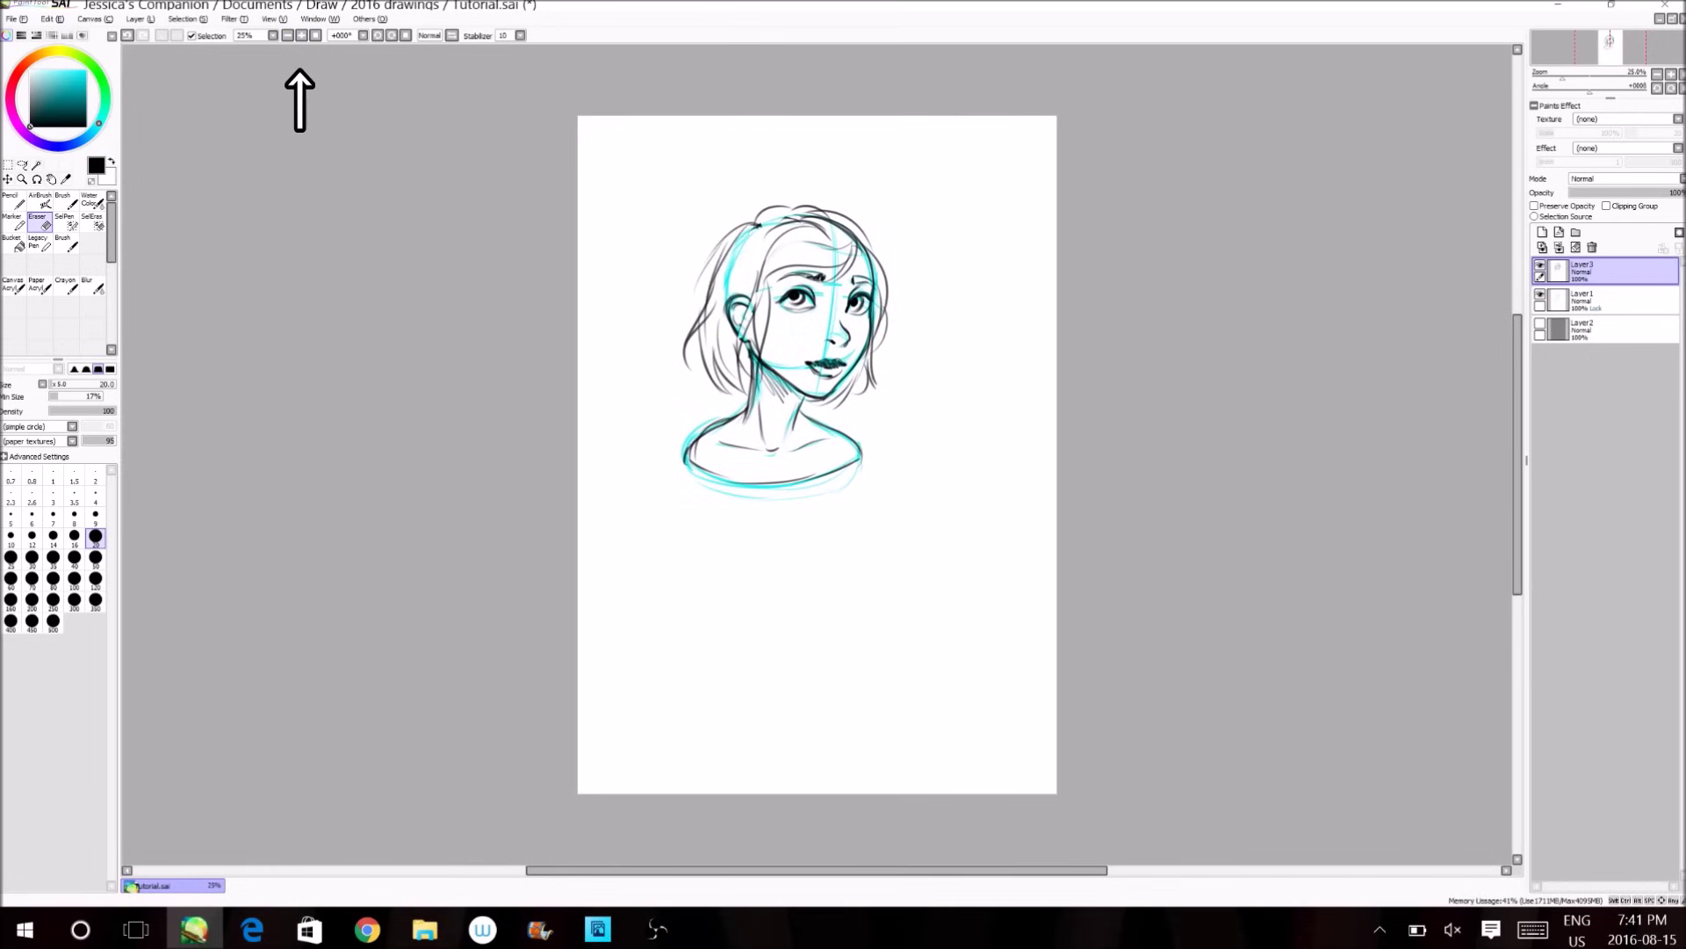
Magnify the jaw and lips to 200% with the Zoom tool, zoom back out, and frame the whole bust.
{"action": "left_click", "coordinate": [22, 178]}
{"action": "left_click_drag", "start_coordinate": [672, 206], "coordinate": [942, 539]}
{"action": "left_click_drag", "start_coordinate": [672, 385], "coordinate": [707, 416]}
{"action": "left_click", "coordinate": [681, 387]}
{"action": "left_click", "coordinate": [681, 388]}
{"action": "left_click", "coordinate": [681, 388]}
{"action": "left_click", "coordinate": [681, 387]}
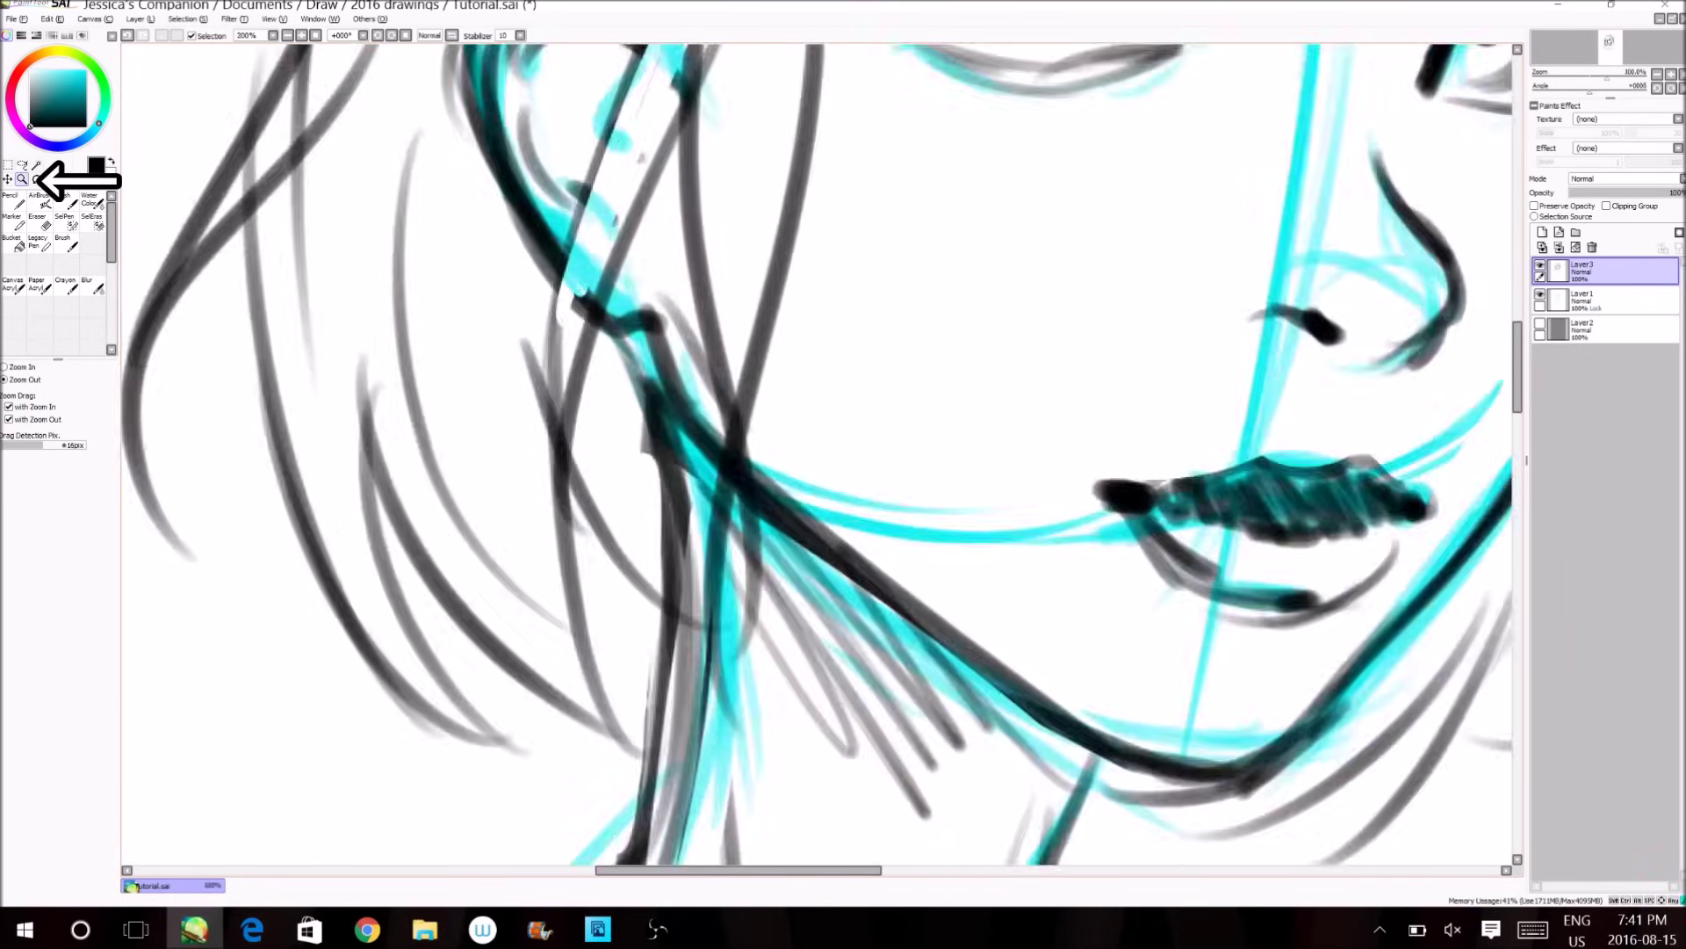
{"action": "left_click", "coordinate": [694, 376]}
{"action": "left_click", "coordinate": [694, 376]}
{"action": "left_click", "coordinate": [694, 376]}
{"action": "left_click", "coordinate": [694, 375]}
{"action": "left_click", "coordinate": [693, 376]}
{"action": "left_click", "coordinate": [694, 376]}
{"action": "left_click", "coordinate": [694, 376]}
{"action": "left_click_drag", "start_coordinate": [633, 231], "coordinate": [838, 487]}
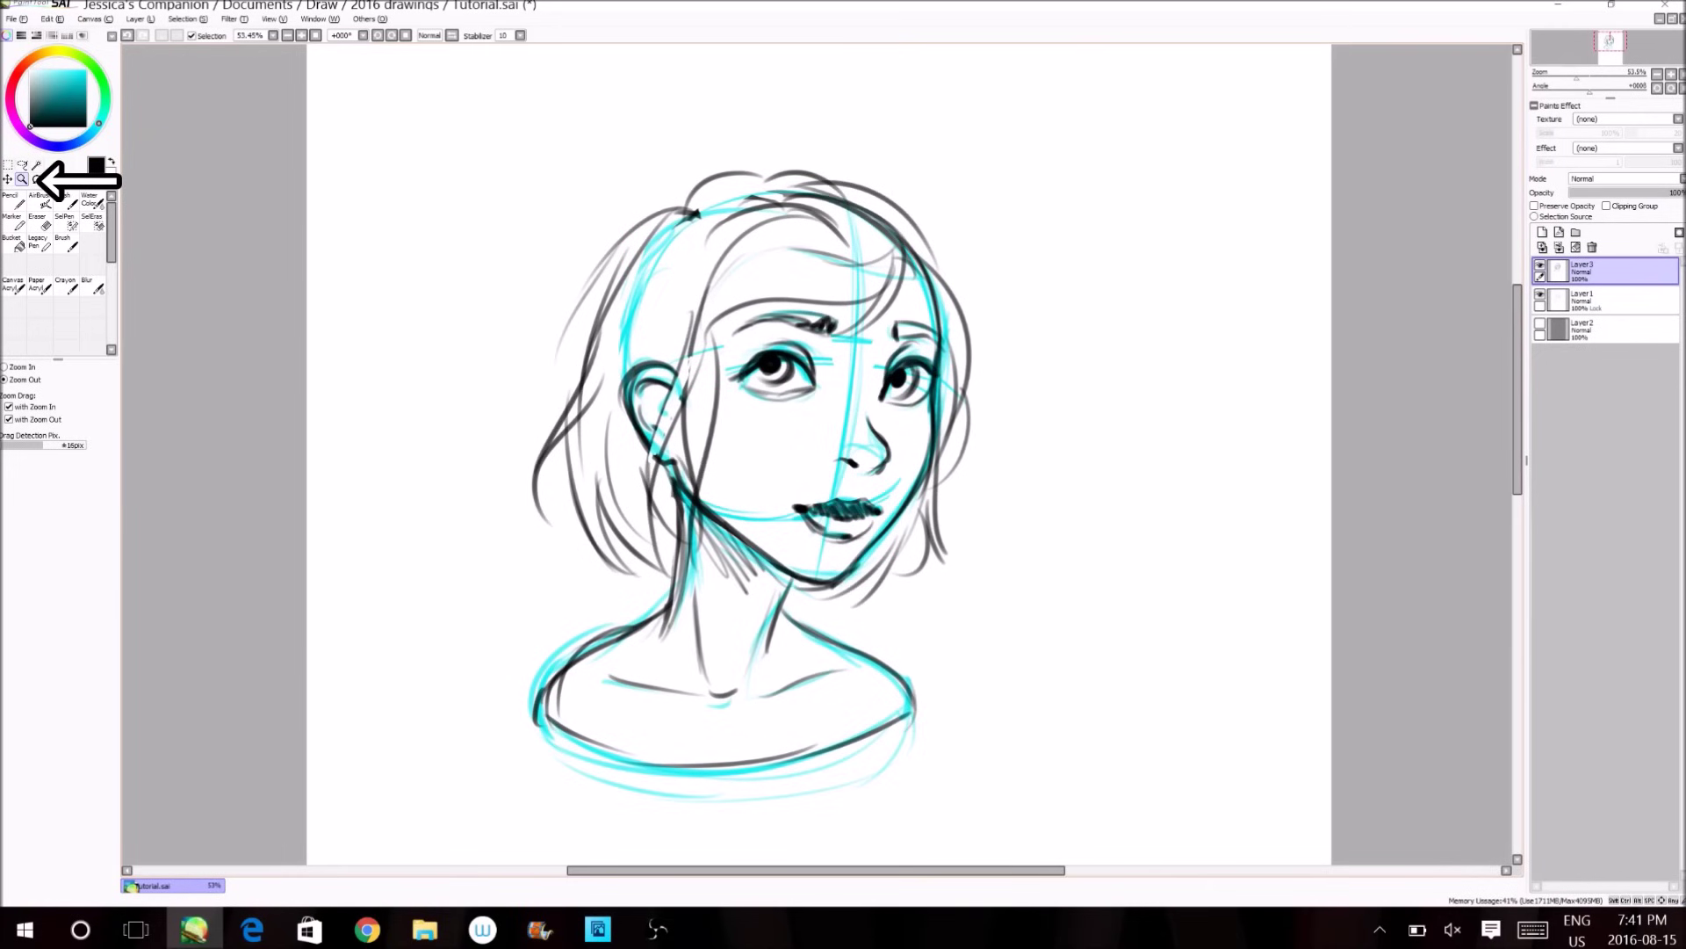
Sample the cyan of the underlying sketch lines as the drawing colour and return to the Brush.
{"action": "left_click", "coordinate": [66, 200]}
{"action": "left_click", "coordinate": [632, 338], "text": "alt"}
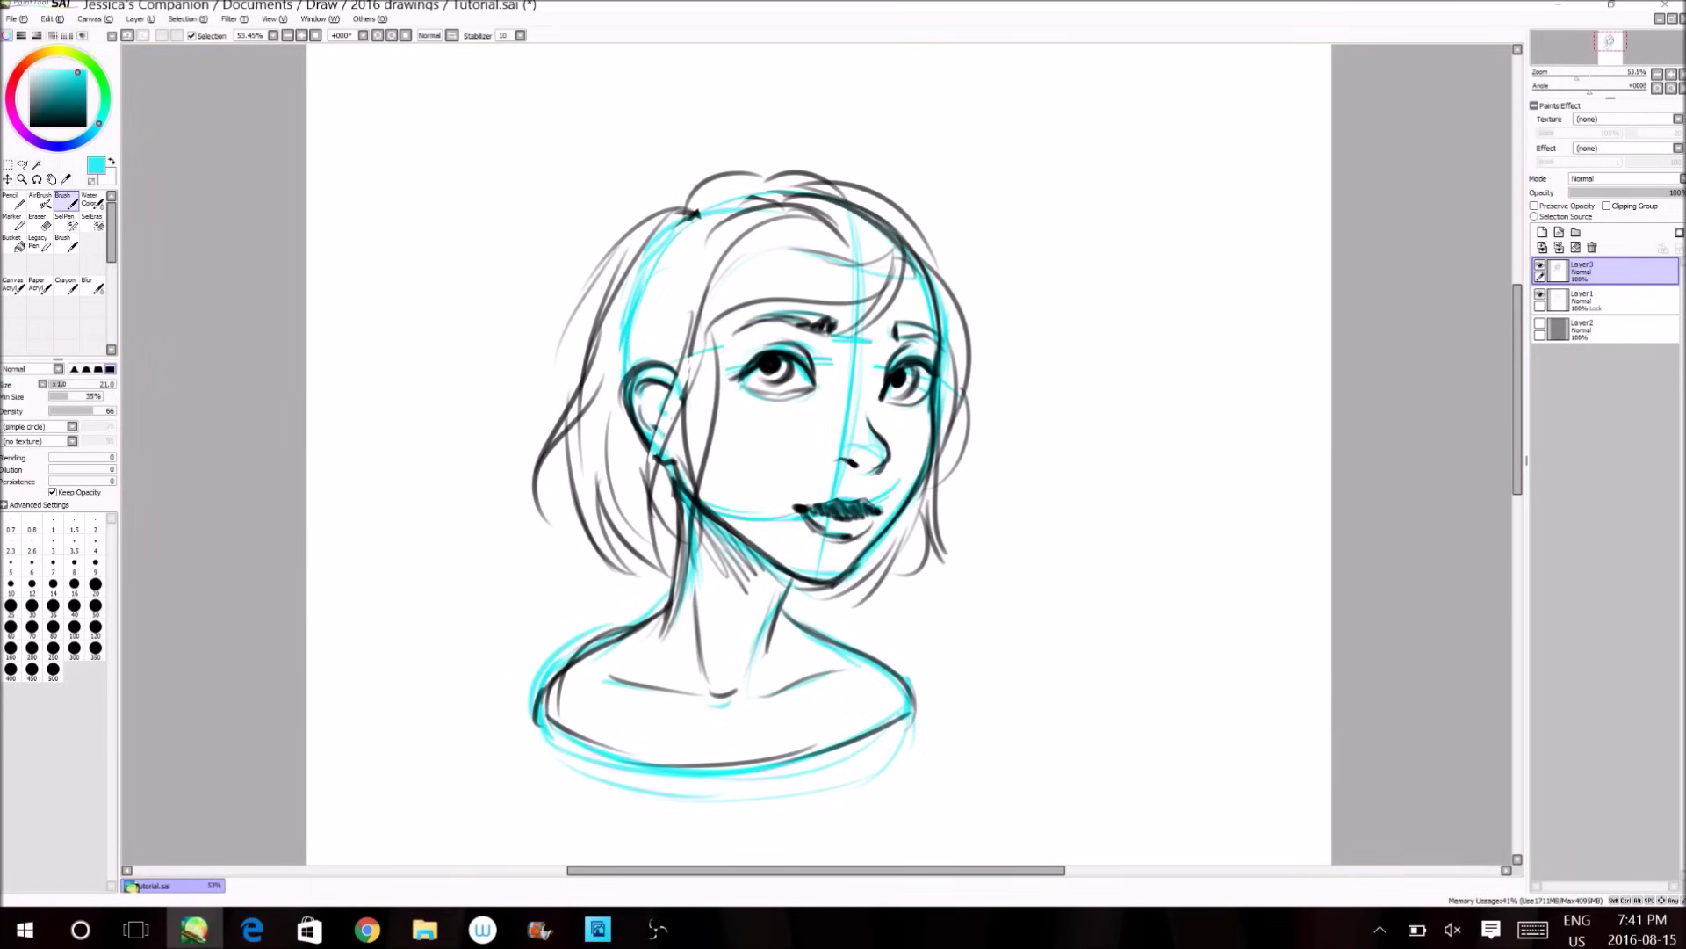
{"action": "left_click", "coordinate": [65, 178]}
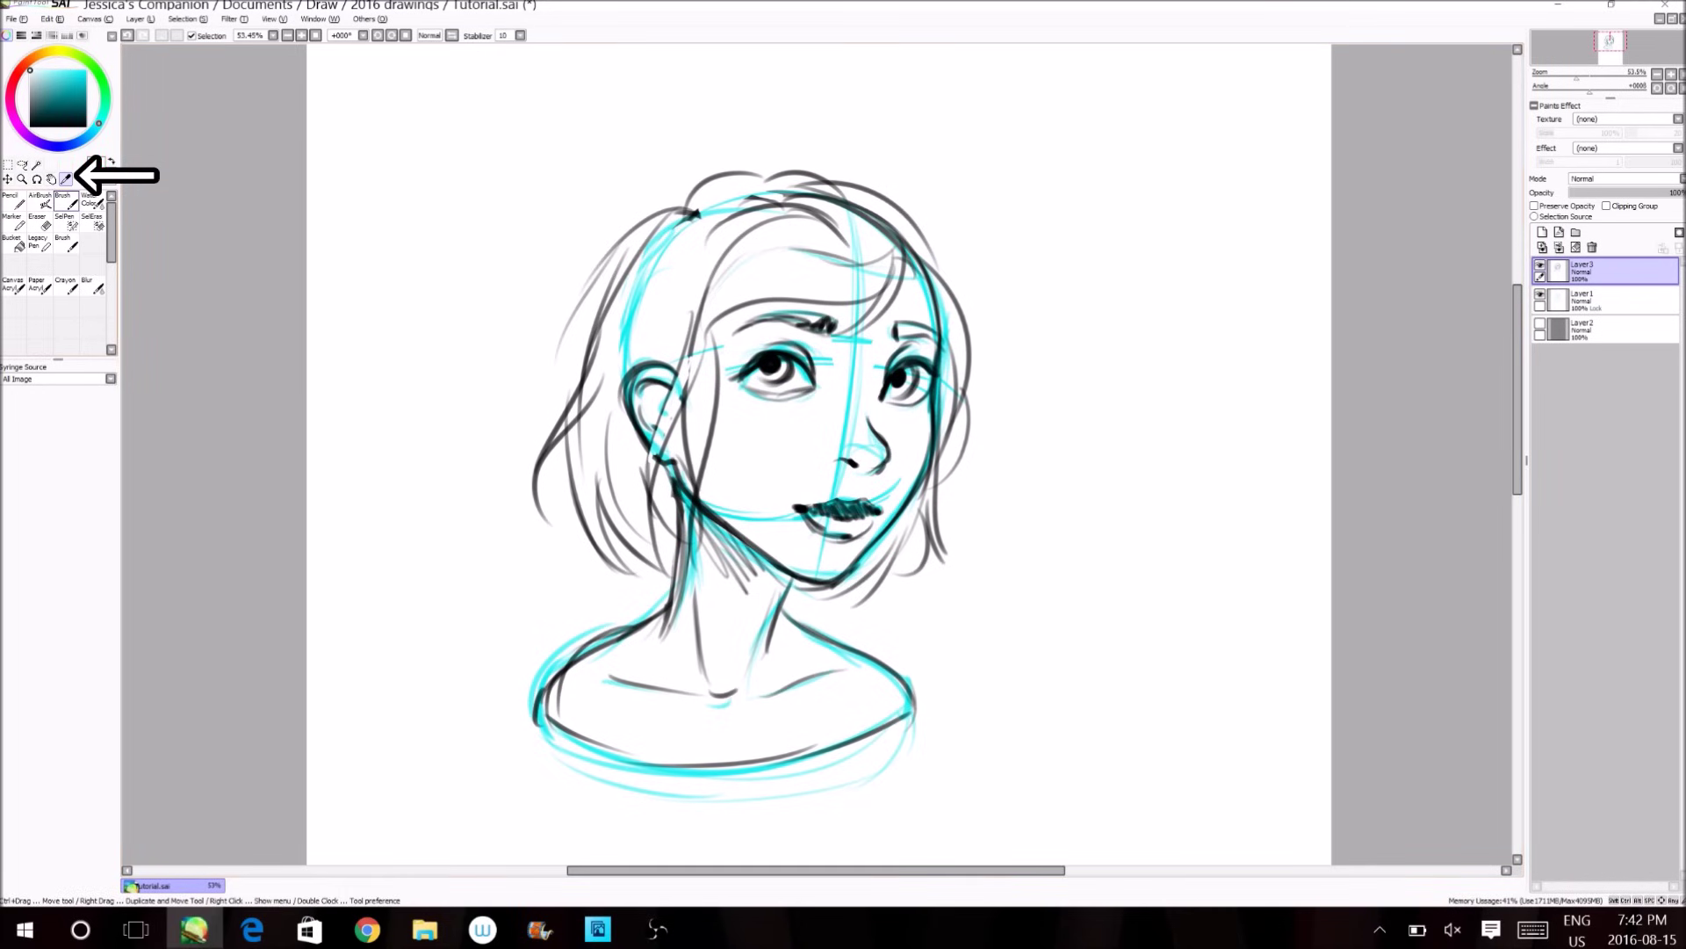
{"action": "left_click", "coordinate": [65, 201]}
{"action": "key", "text": "x"}
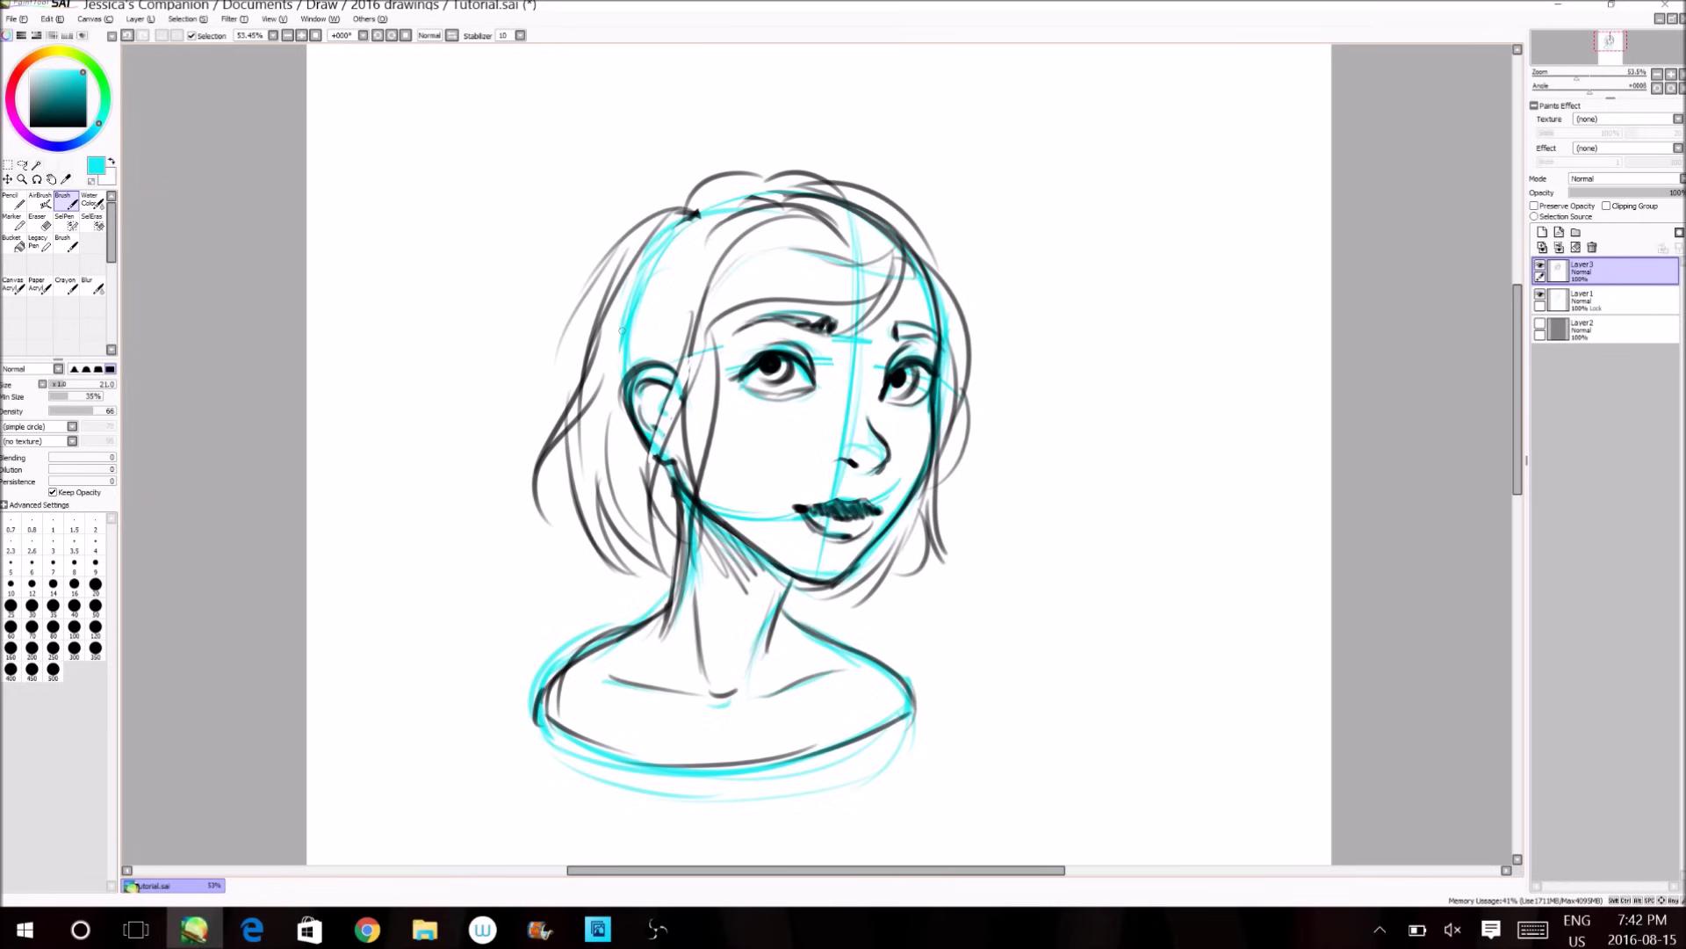
Erase a small stretch of line at the edge of the ear lobe.
{"action": "left_click", "coordinate": [22, 179]}
{"action": "left_click", "coordinate": [510, 346]}
{"action": "left_click", "coordinate": [510, 344]}
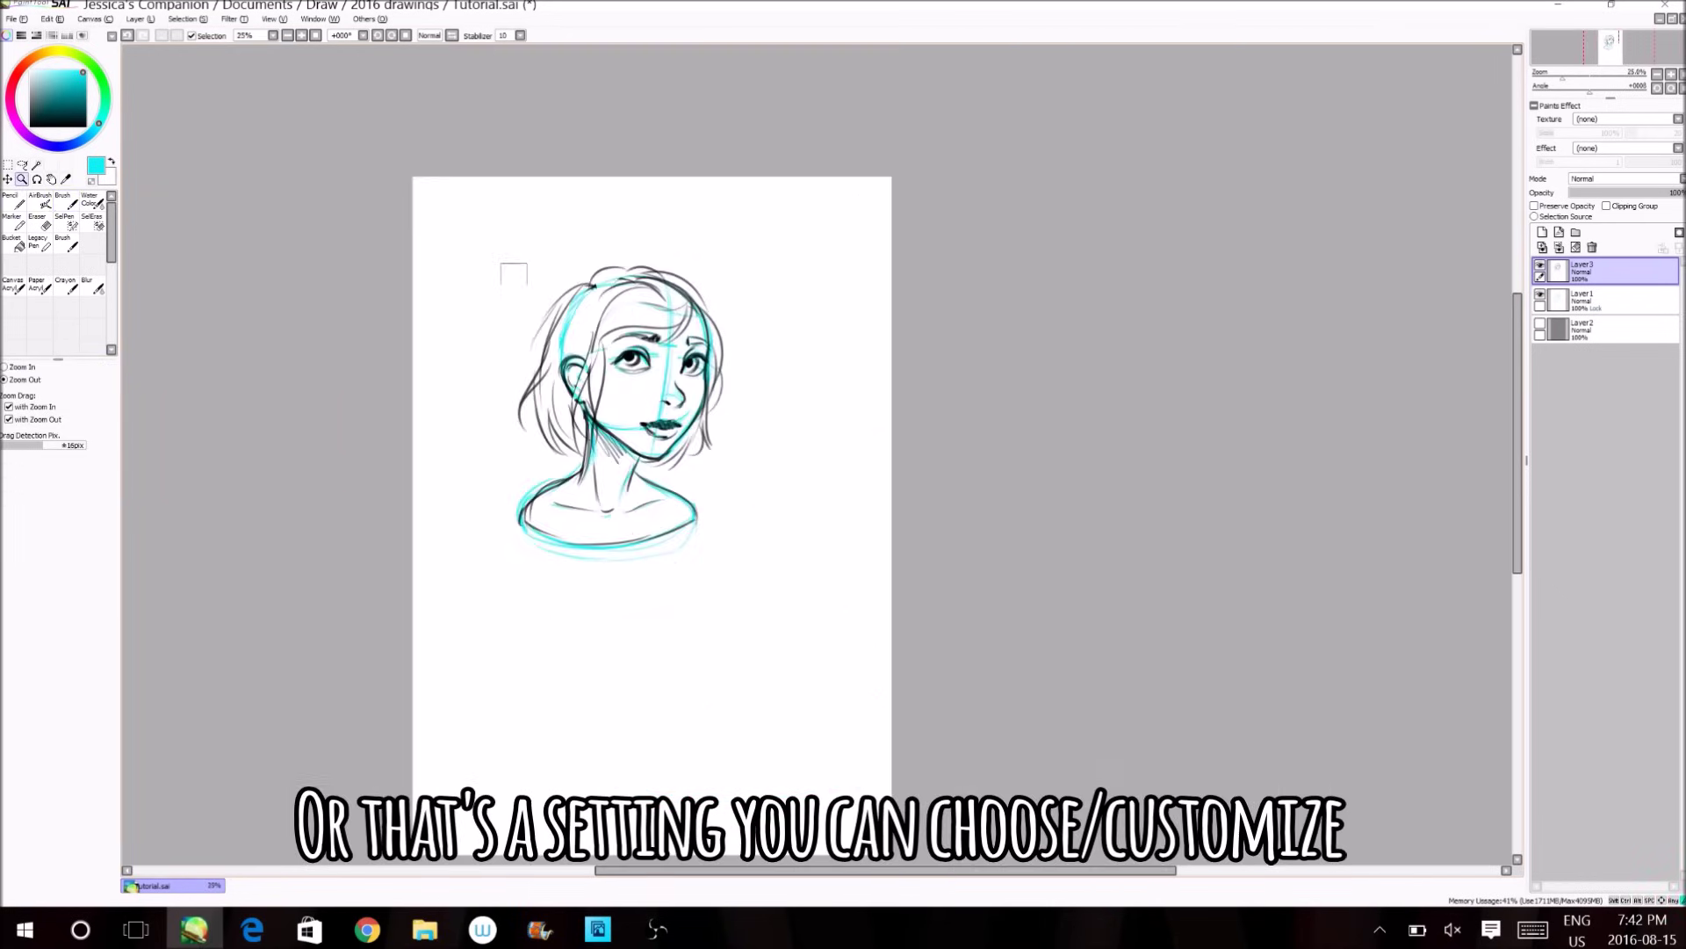
{"action": "left_click_drag", "start_coordinate": [527, 285], "coordinate": [809, 582]}
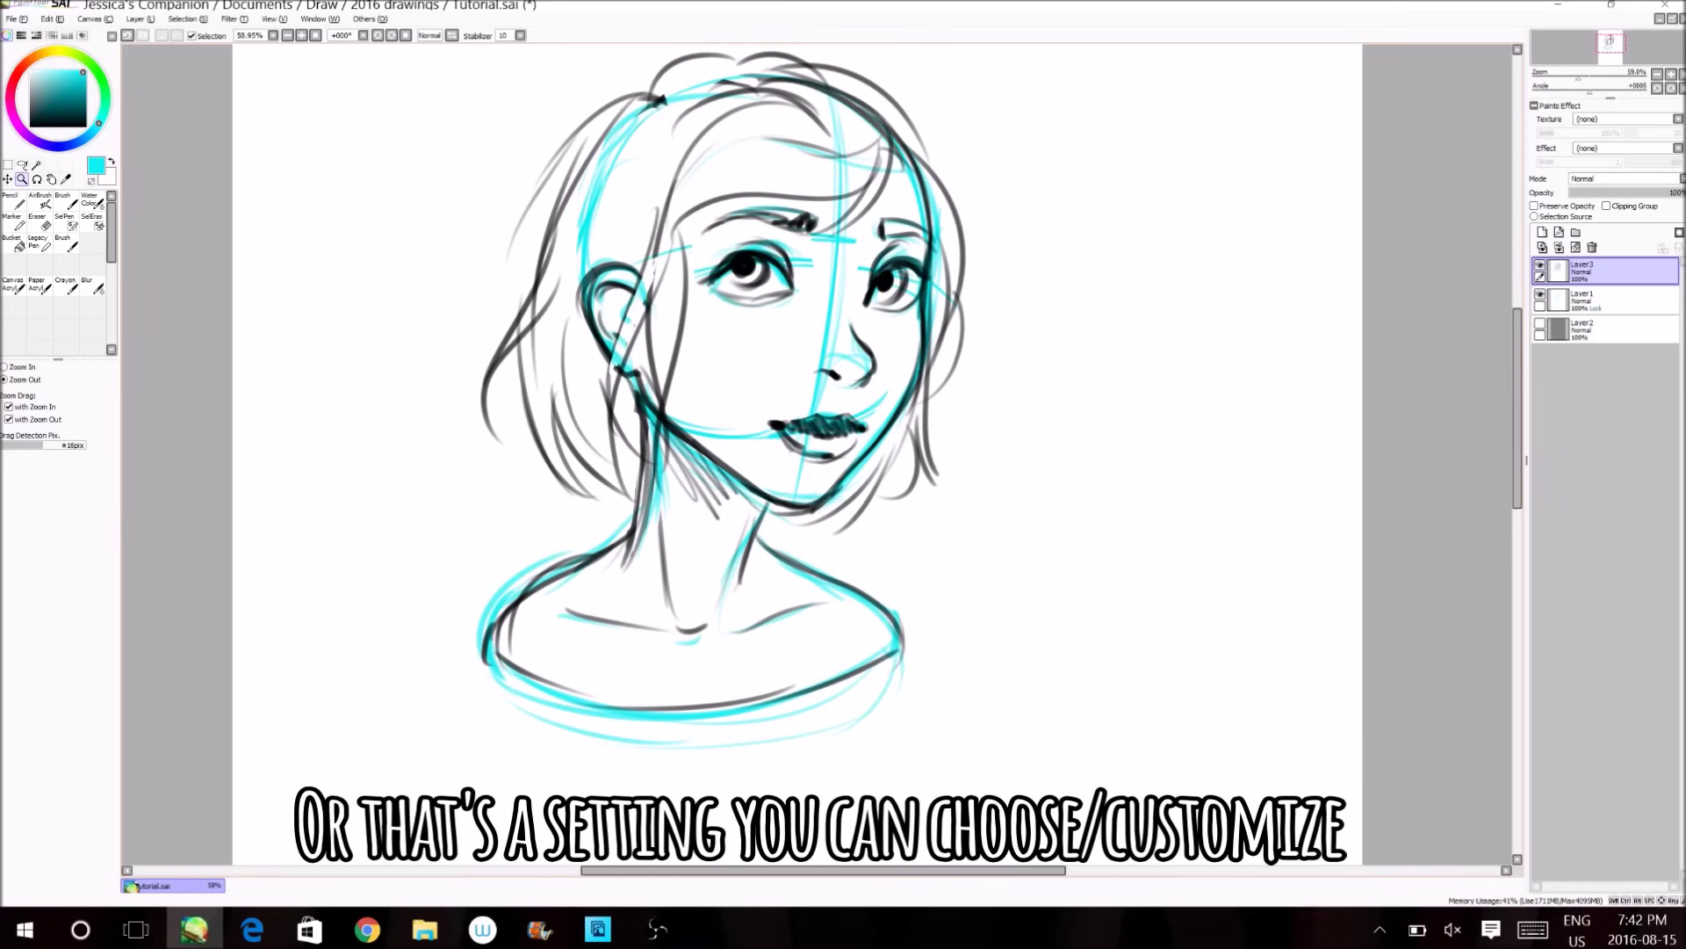
{"action": "left_click", "coordinate": [39, 222]}
{"action": "left_click_drag", "start_coordinate": [619, 363], "coordinate": [615, 379]}
Paint a selection over the near shoulder with the Selection Pen and trim its inner edge with the Selection Eraser.
{"action": "left_click", "coordinate": [22, 179]}
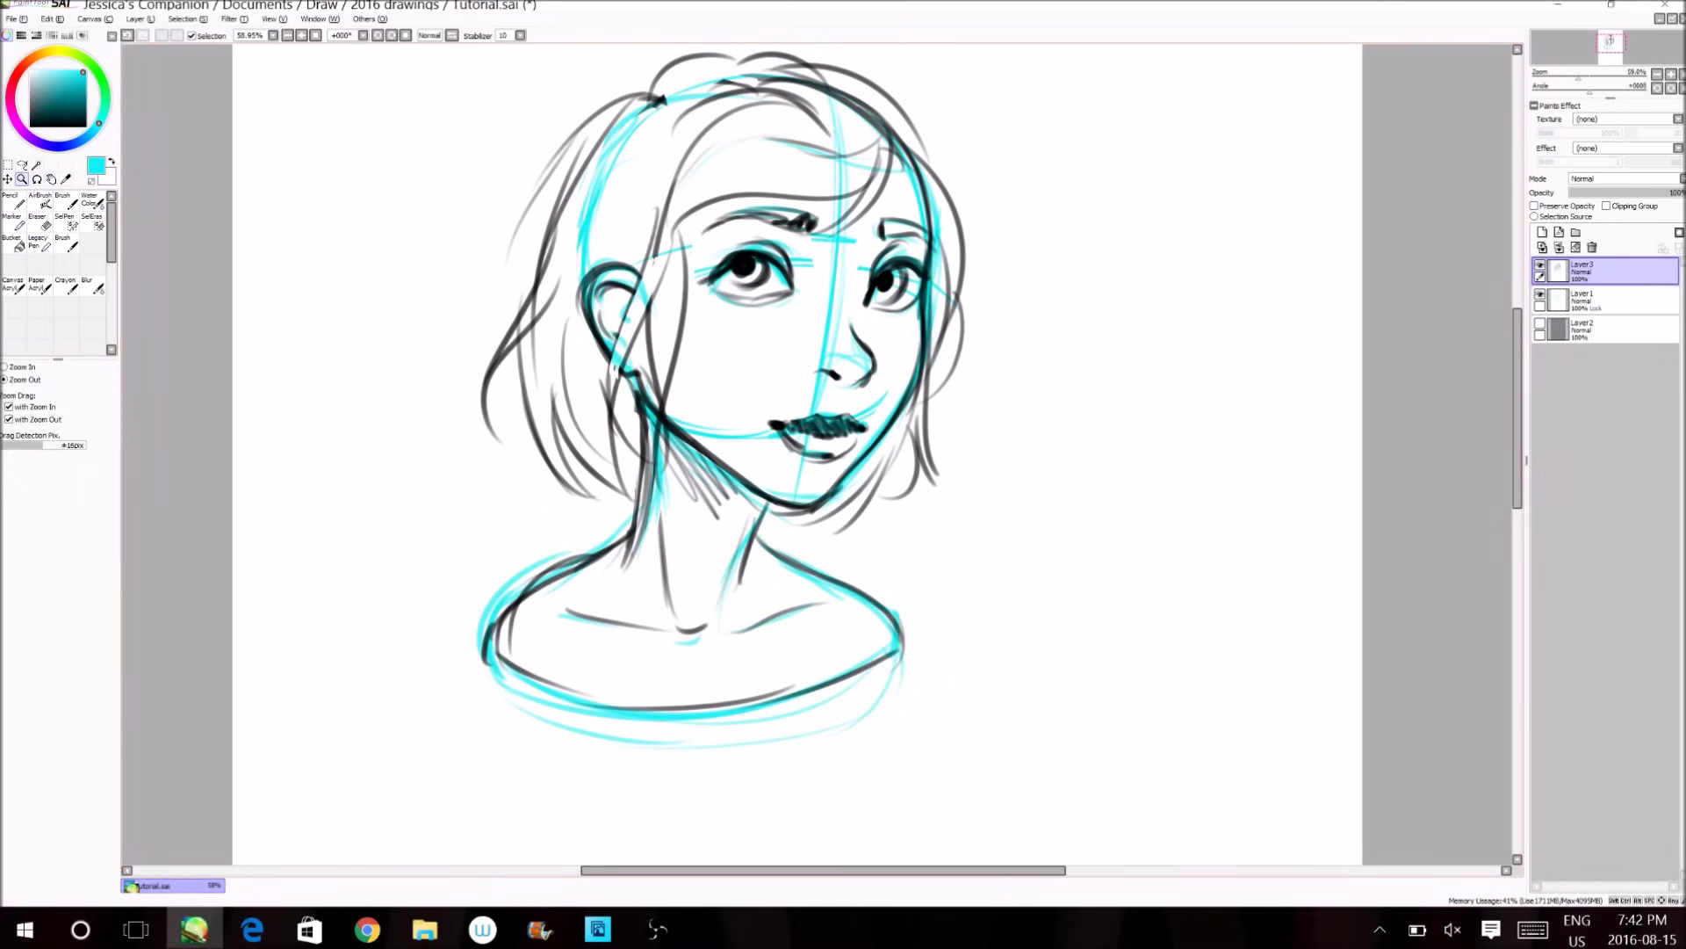
{"action": "left_click", "coordinate": [448, 354]}
{"action": "left_click", "coordinate": [448, 354]}
{"action": "left_click", "coordinate": [450, 353]}
{"action": "left_click_drag", "start_coordinate": [399, 206], "coordinate": [853, 599]}
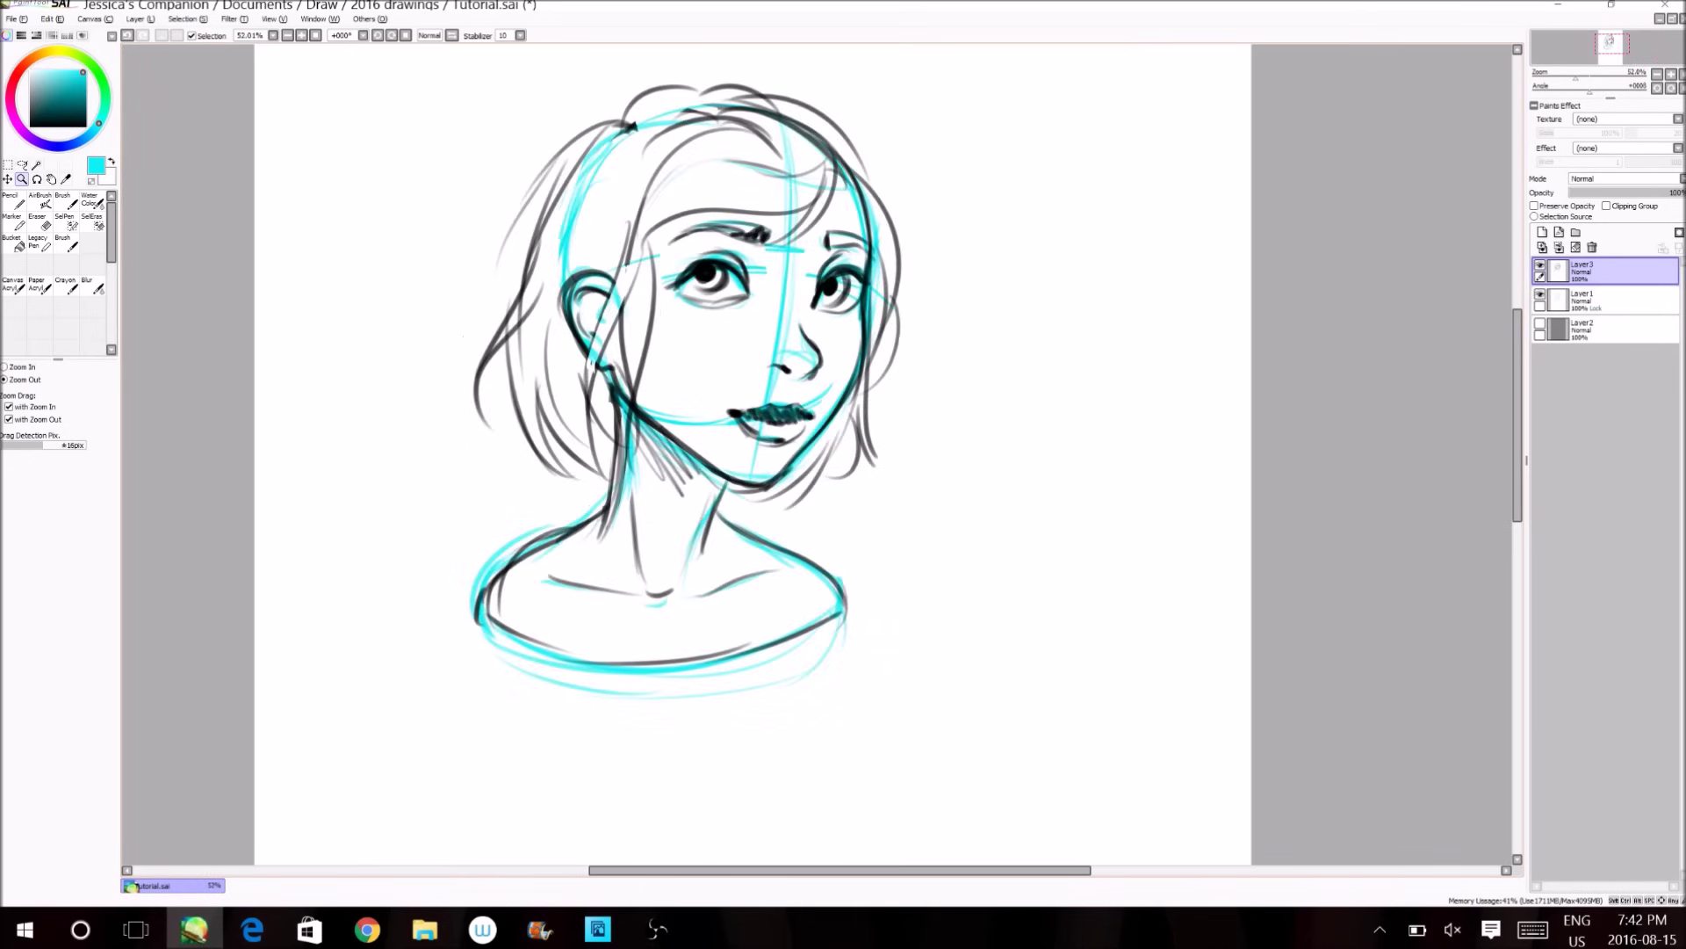
{"action": "left_click", "coordinate": [65, 219]}
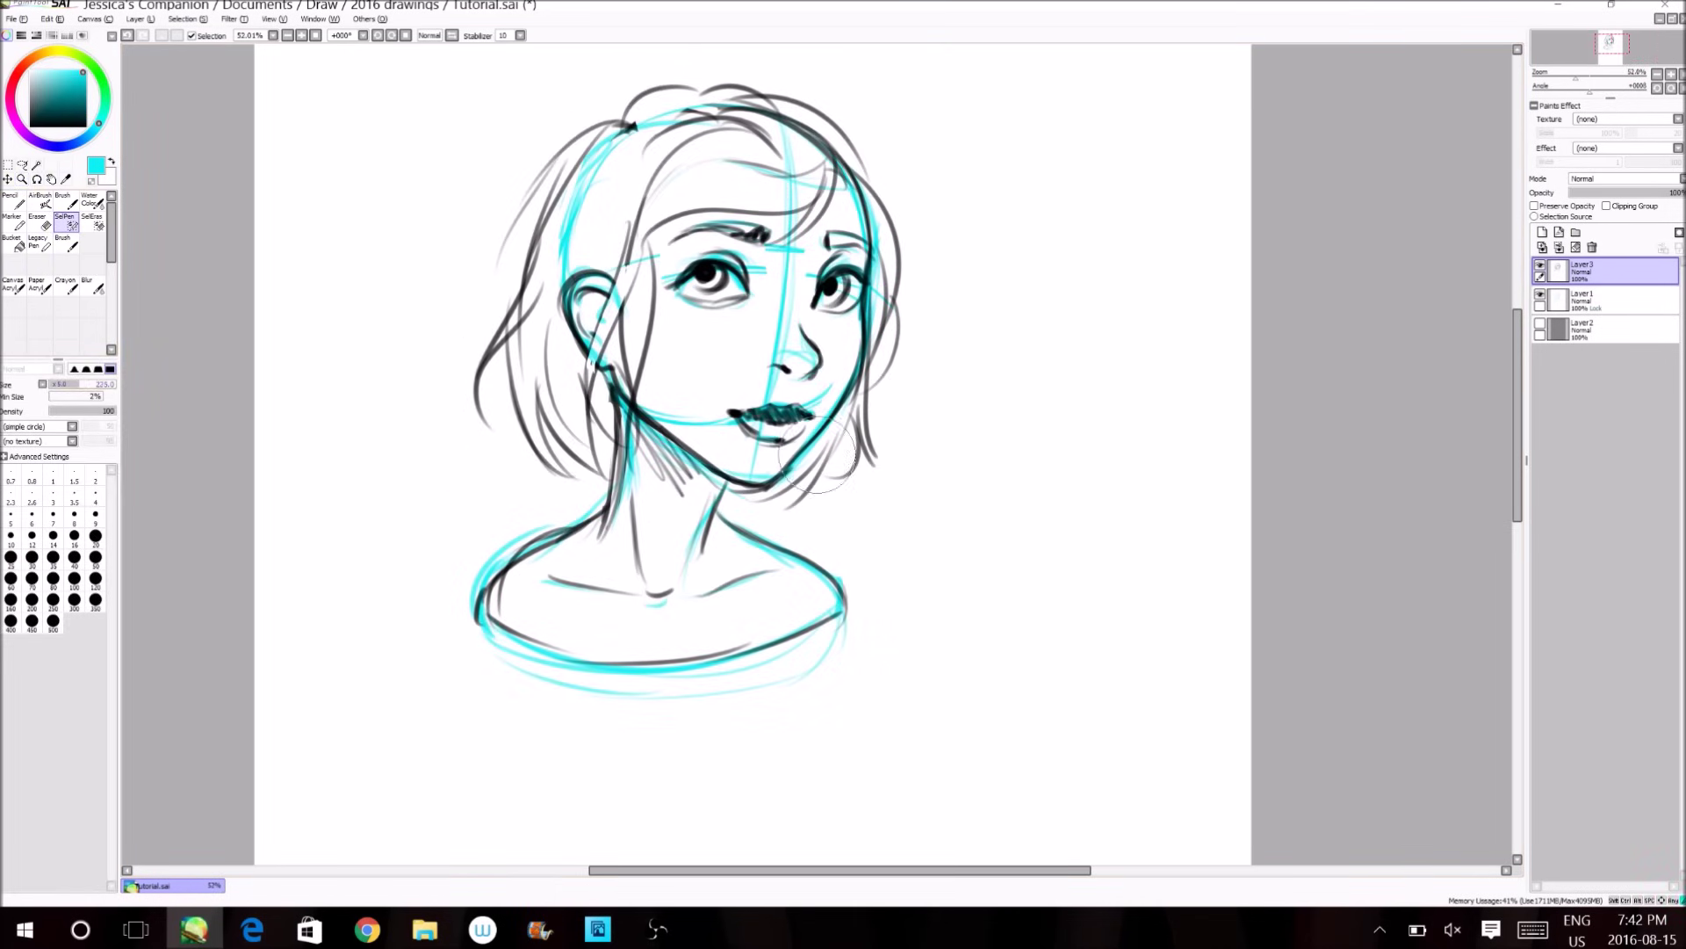
{"action": "key", "text": "bracketleft"}
{"action": "mouse_move", "coordinate": [803, 628]}
{"action": "left_mouse_down"}
{"action": "mouse_move", "coordinate": [820, 582]}
{"action": "mouse_move", "coordinate": [841, 598]}
{"action": "mouse_move", "coordinate": [742, 527]}
{"action": "left_mouse_up"}
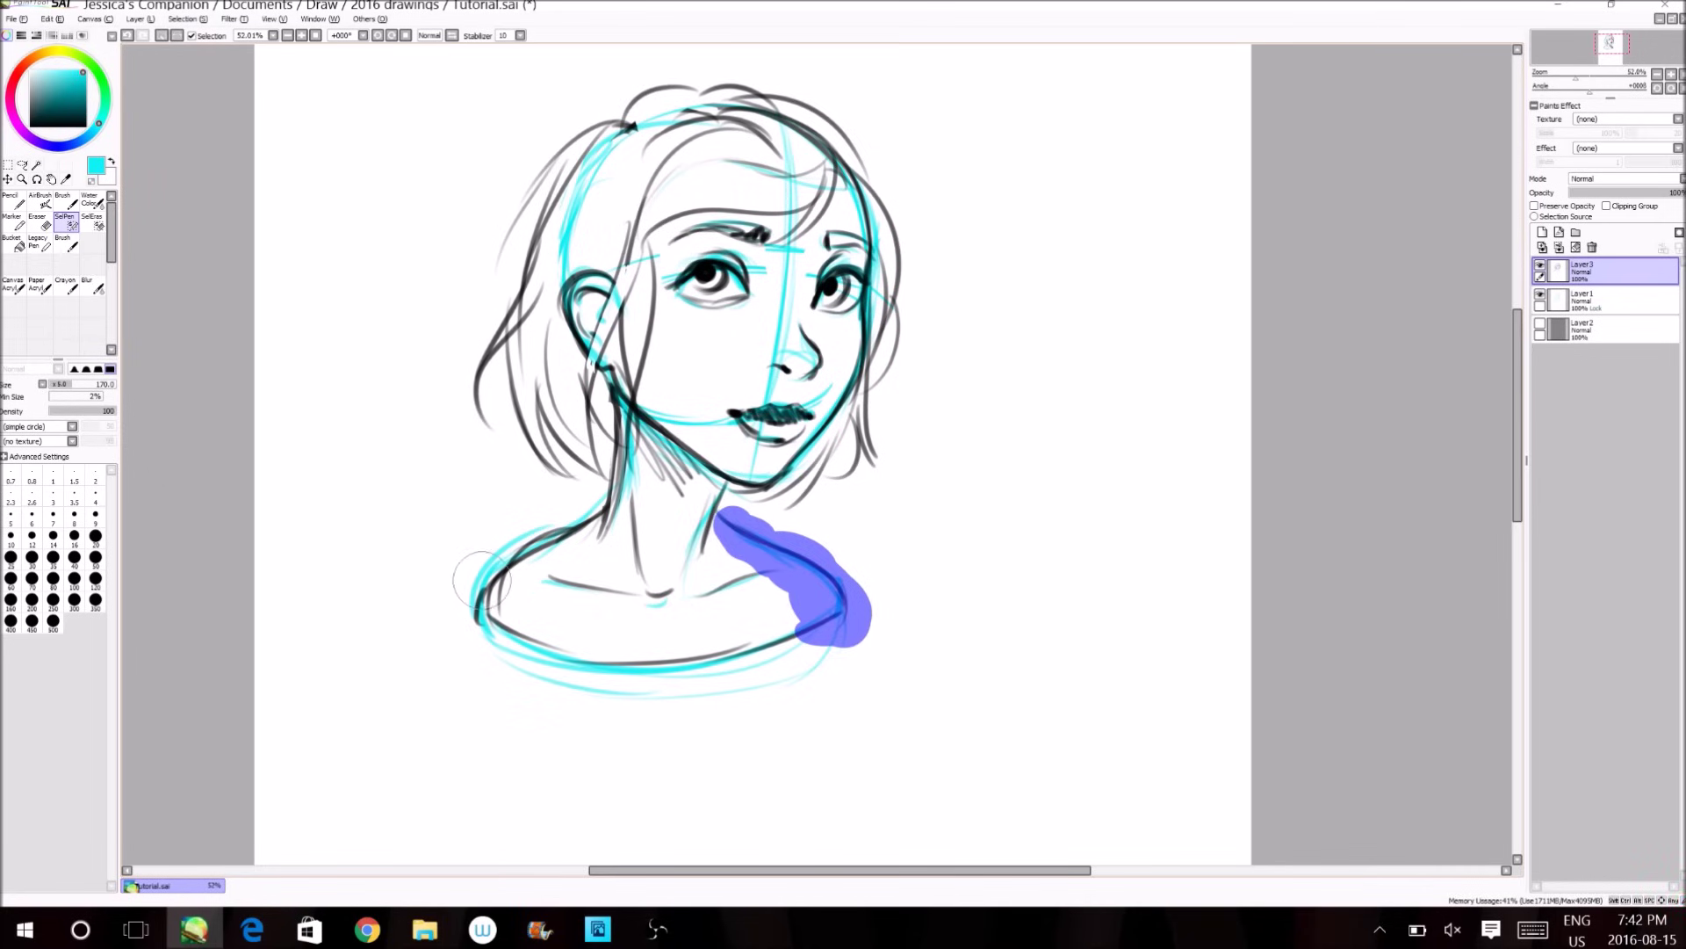
{"action": "key", "text": "ctrl+z"}
{"action": "mouse_move", "coordinate": [492, 625]}
{"action": "left_mouse_down"}
{"action": "mouse_move", "coordinate": [467, 580]}
{"action": "mouse_move", "coordinate": [485, 552]}
{"action": "mouse_move", "coordinate": [578, 520]}
{"action": "mouse_move", "coordinate": [498, 603]}
{"action": "mouse_move", "coordinate": [558, 667]}
{"action": "left_mouse_up"}
{"action": "left_click", "coordinate": [92, 223]}
{"action": "mouse_move", "coordinate": [575, 565]}
{"action": "left_mouse_down"}
{"action": "mouse_move", "coordinate": [541, 576]}
{"action": "mouse_move", "coordinate": [603, 590]}
{"action": "left_mouse_up"}
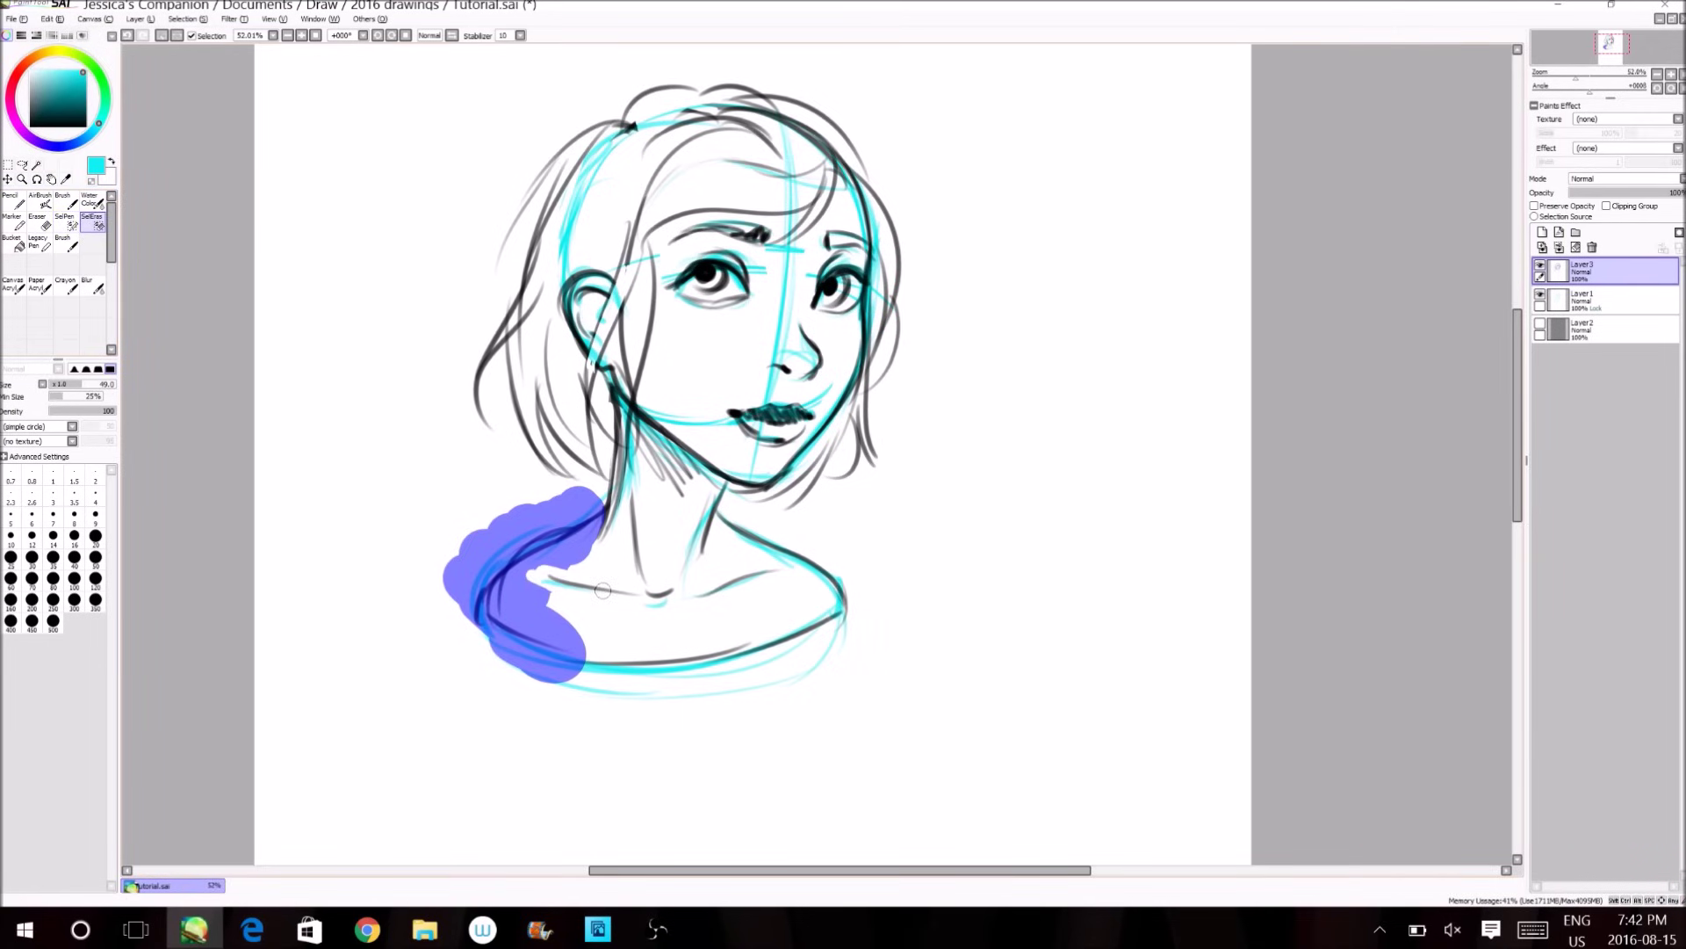
Toggle the visibility of Layer3 off and on to check which lines it holds, leaving it visible.
{"action": "left_click", "coordinate": [66, 222]}
{"action": "left_click", "coordinate": [1540, 266]}
{"action": "left_click", "coordinate": [1539, 265]}
{"action": "left_click", "coordinate": [1540, 266]}
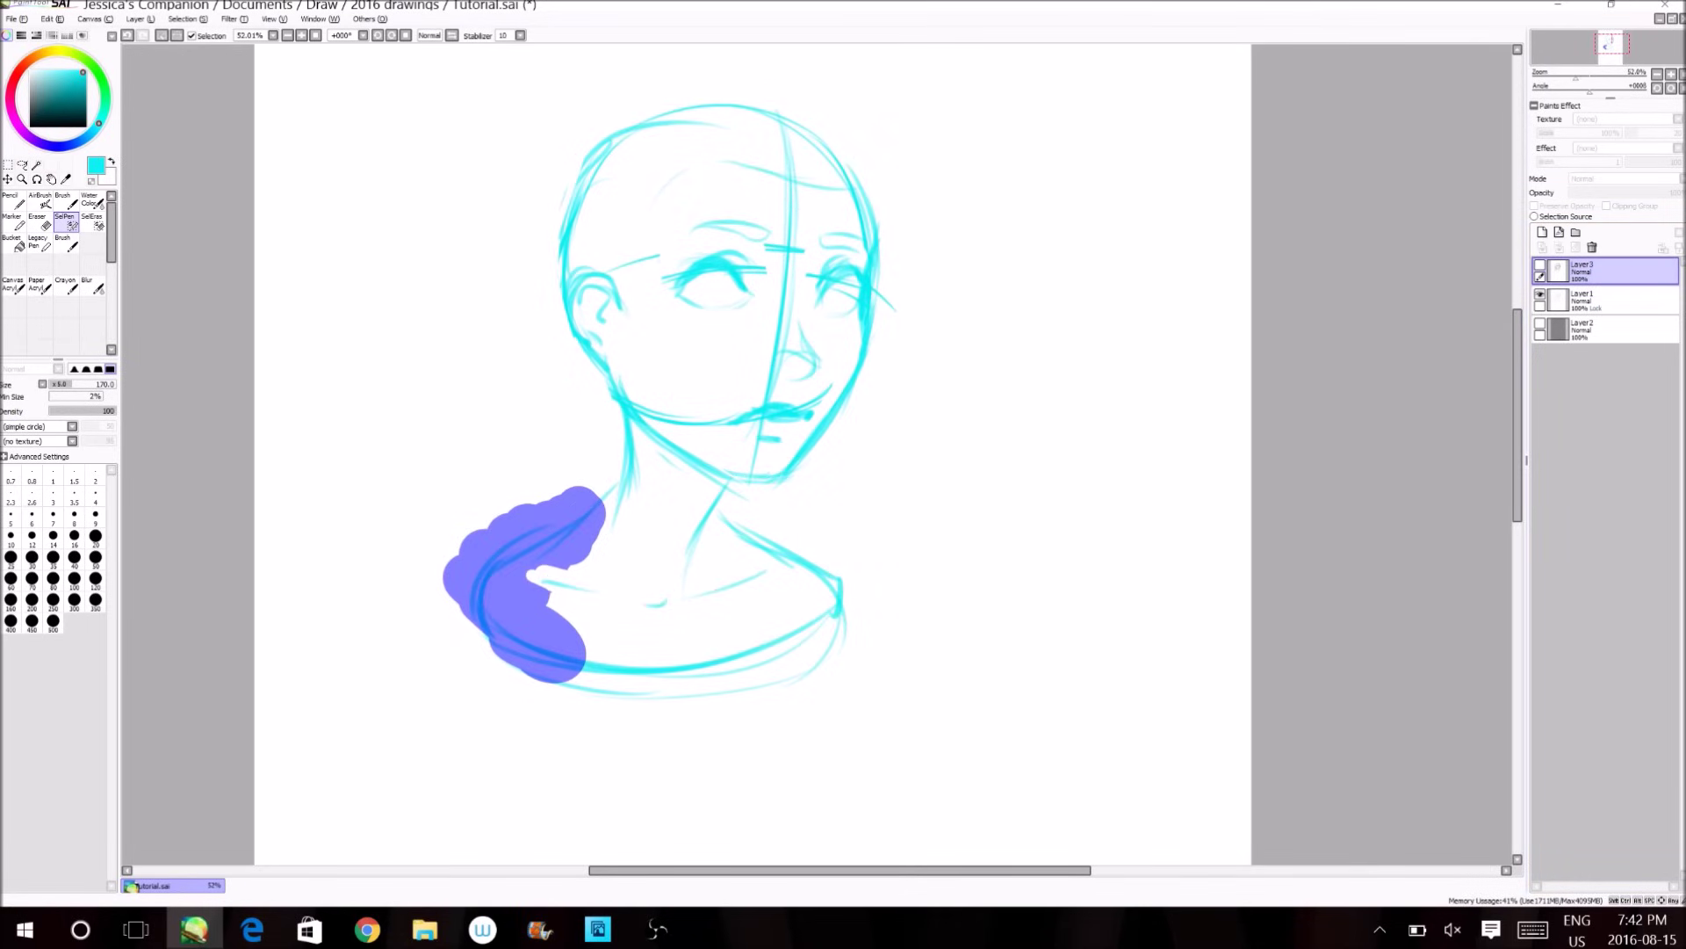
{"action": "left_click", "coordinate": [1539, 265]}
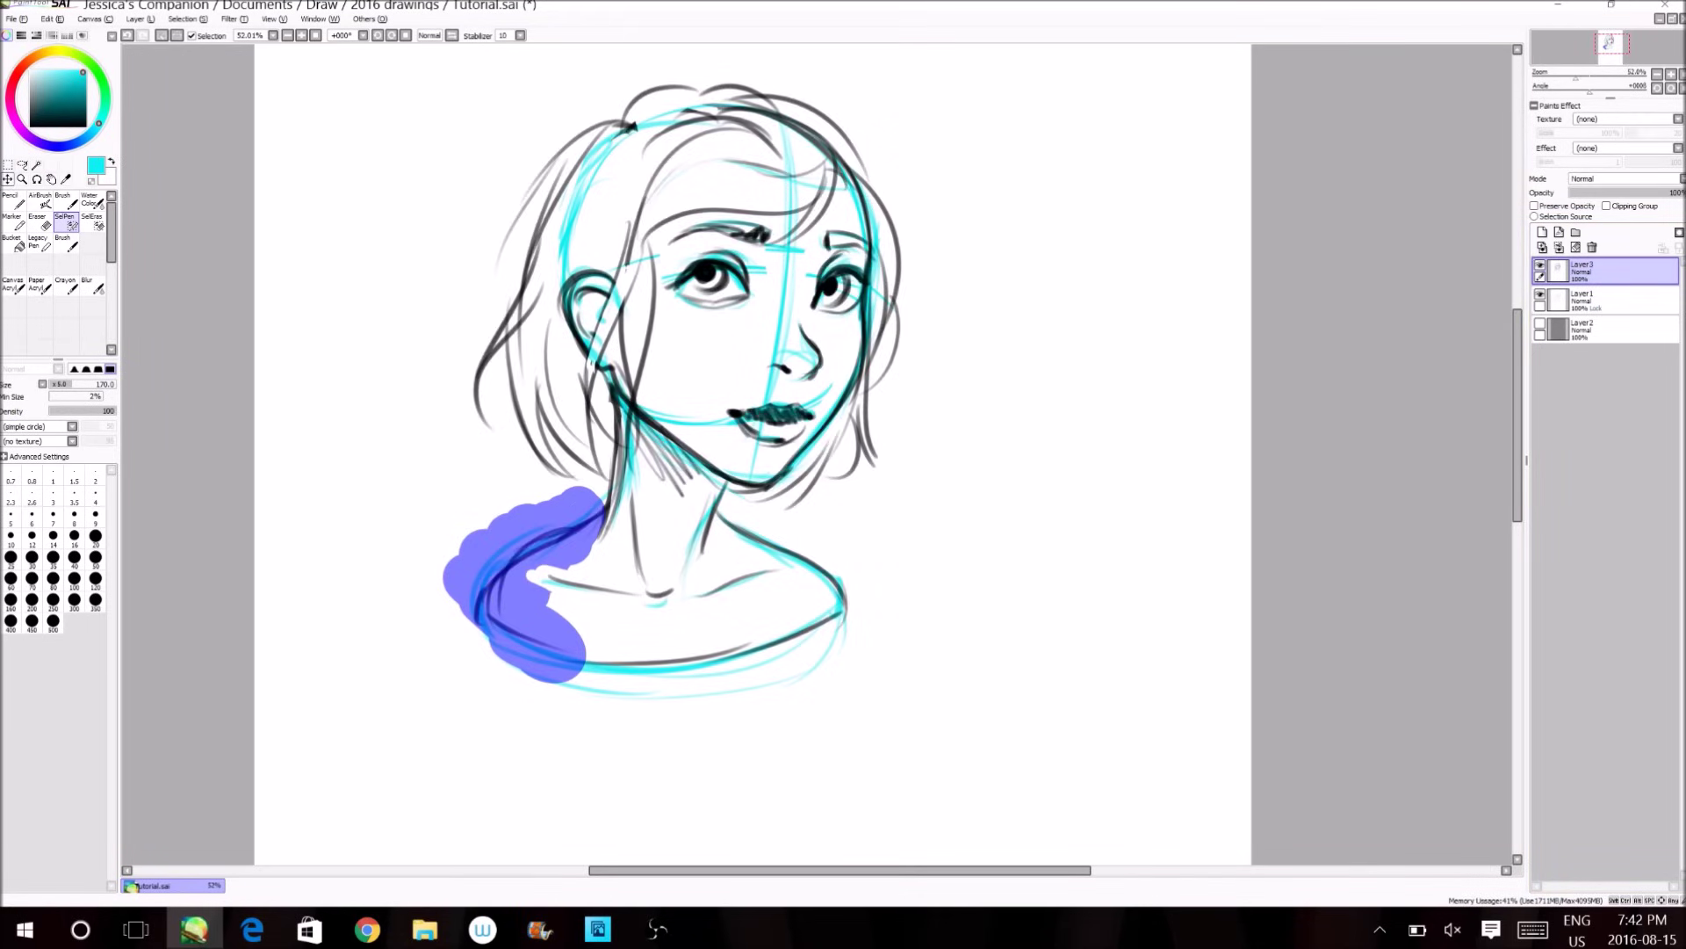
Free Deform the selected near-shoulder lines outward to widen the shoulder, check them in the mirrored view, and apply the transformation.
{"action": "key", "text": "ctrl"}
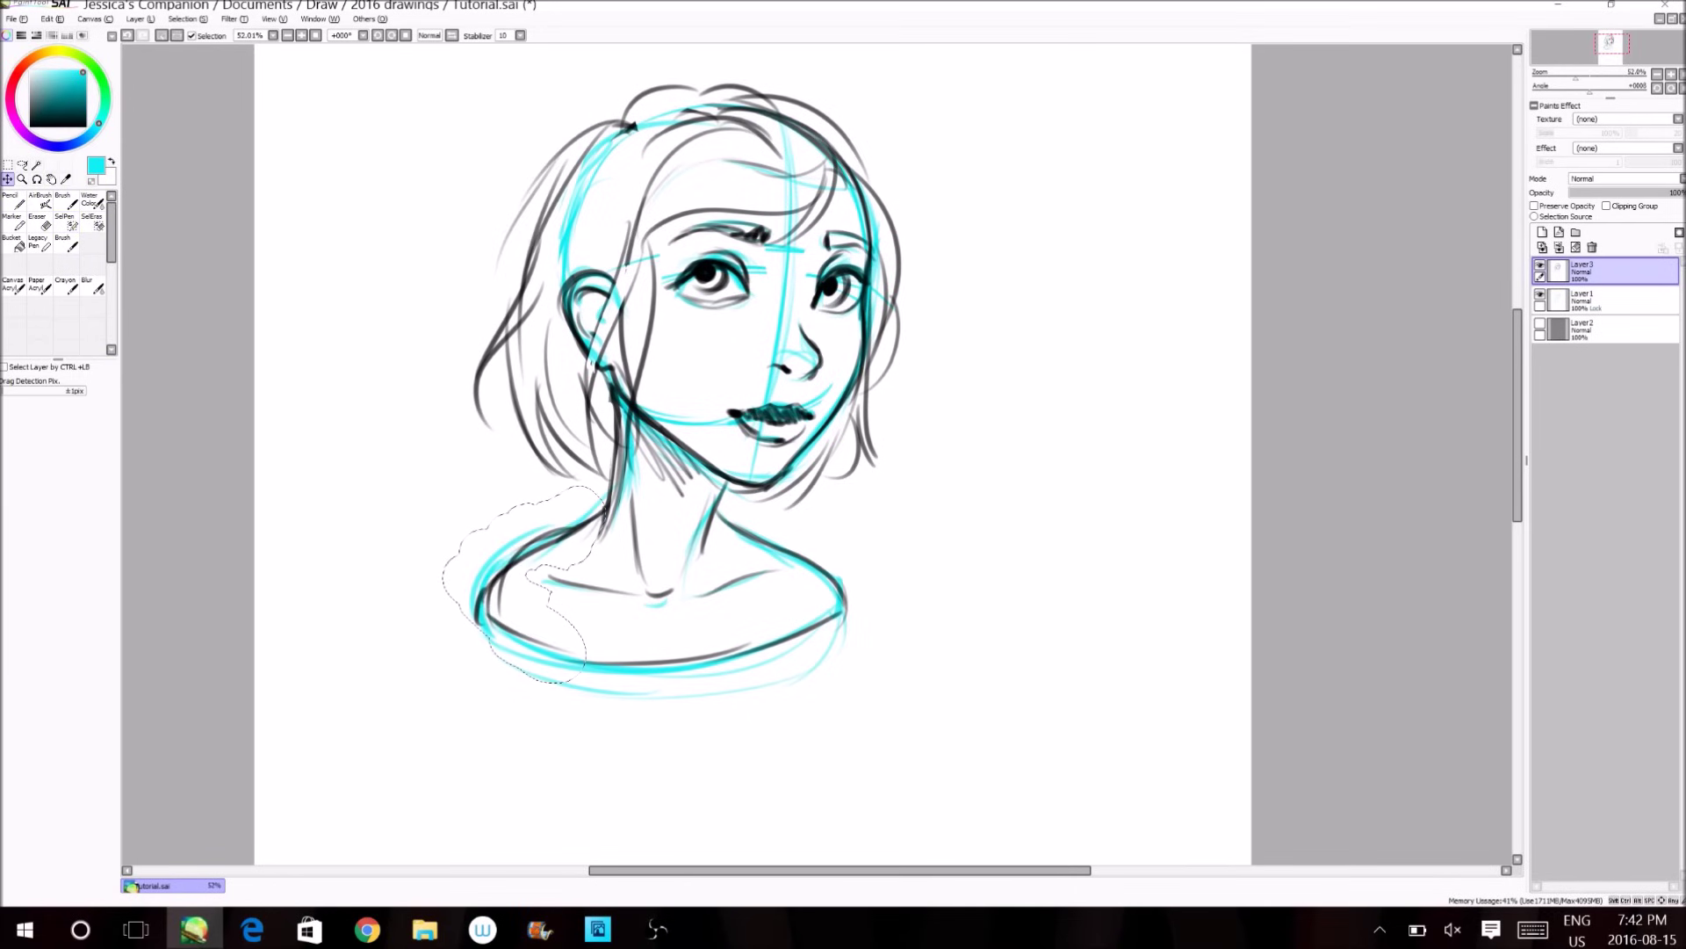
{"action": "key", "text": "ctrl+t"}
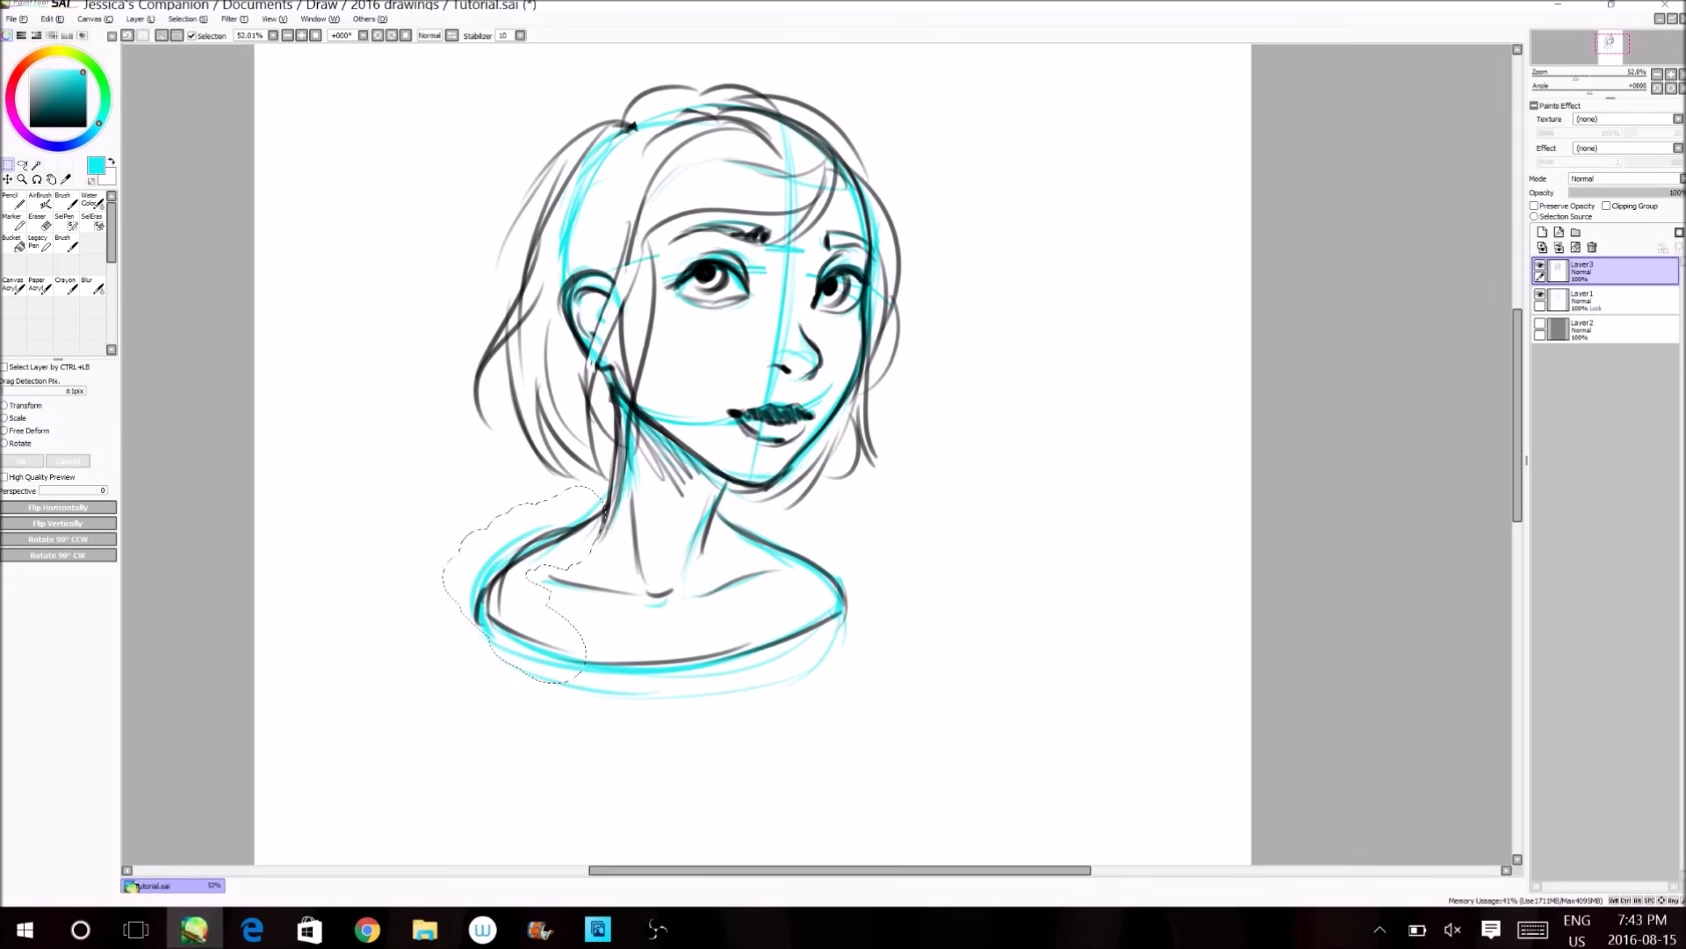
{"action": "left_click", "coordinate": [29, 431]}
{"action": "mouse_move", "coordinate": [473, 503]}
{"action": "left_mouse_down"}
{"action": "mouse_move", "coordinate": [321, 381]}
{"action": "mouse_move", "coordinate": [434, 460]}
{"action": "left_mouse_up"}
{"action": "mouse_move", "coordinate": [454, 562]}
{"action": "left_mouse_down"}
{"action": "mouse_move", "coordinate": [400, 606]}
{"action": "mouse_move", "coordinate": [412, 759]}
{"action": "mouse_move", "coordinate": [425, 549]}
{"action": "mouse_move", "coordinate": [449, 601]}
{"action": "mouse_move", "coordinate": [450, 566]}
{"action": "mouse_move", "coordinate": [443, 590]}
{"action": "left_mouse_up"}
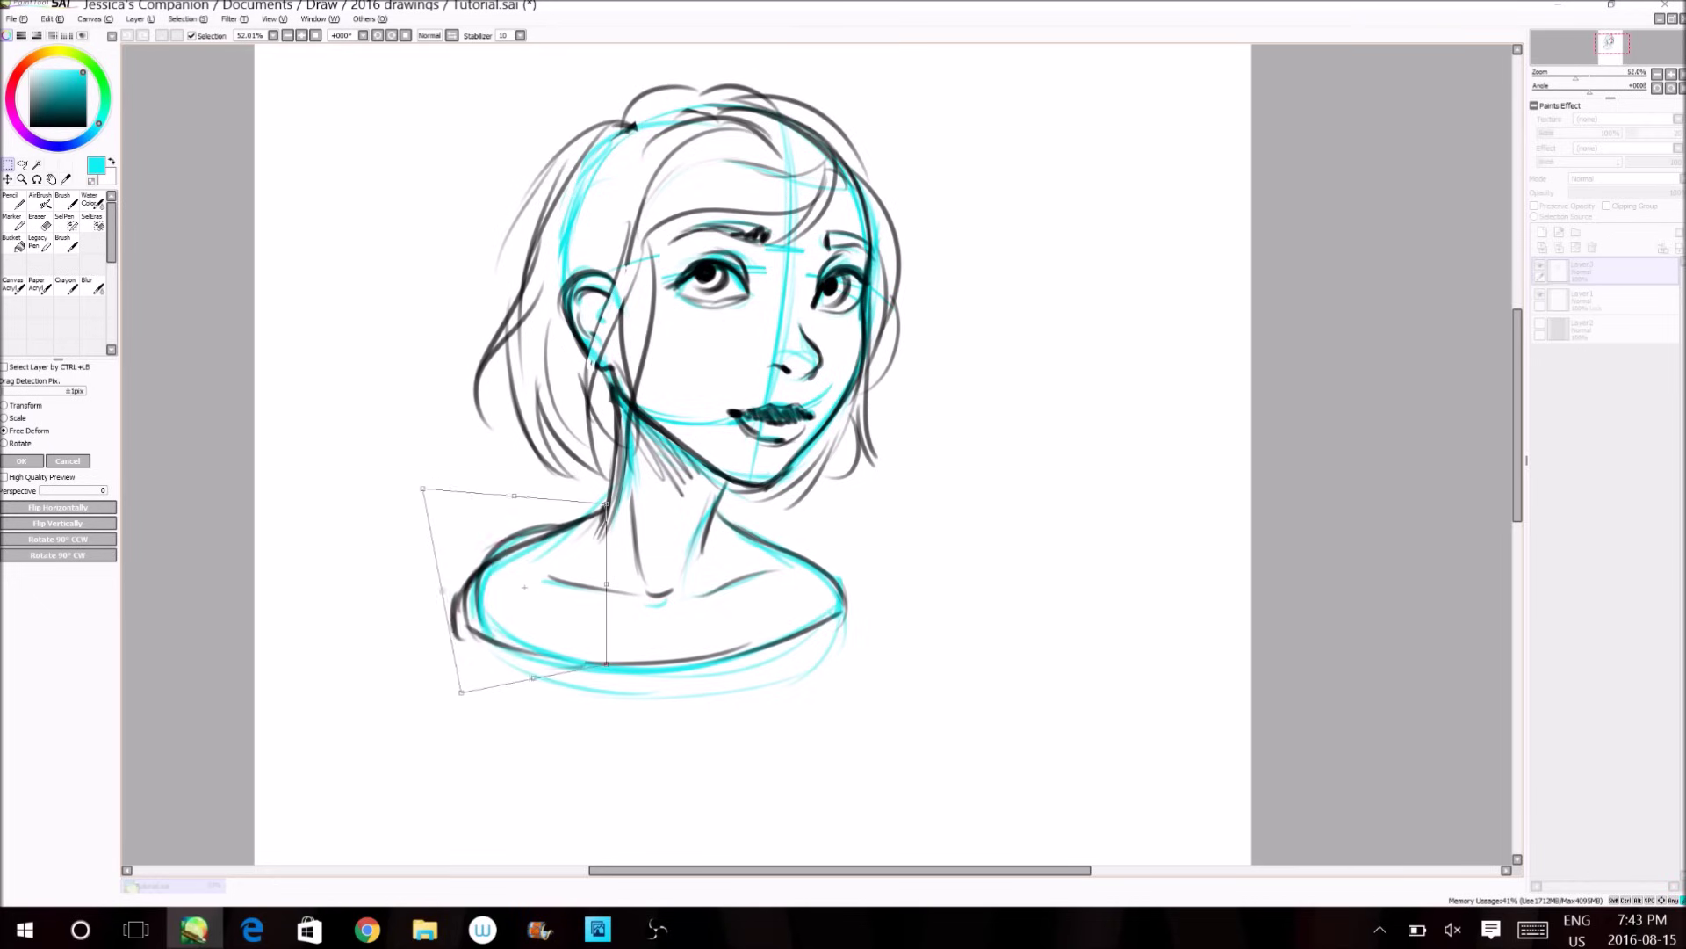
{"action": "key", "text": "h"}
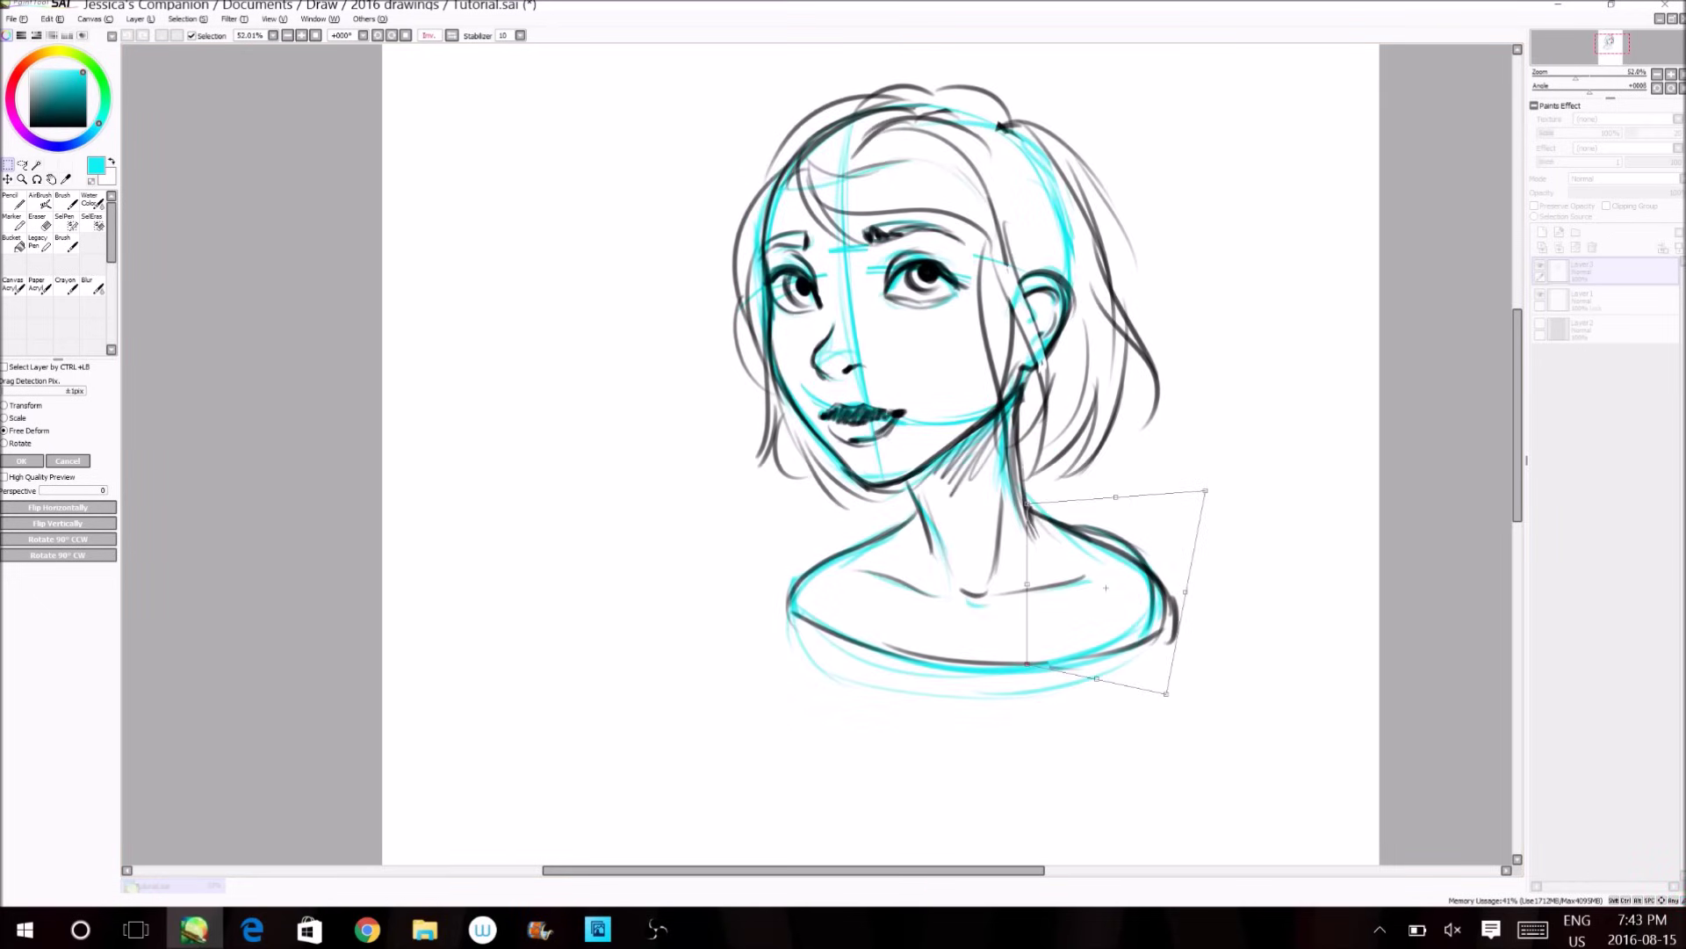
{"action": "key", "text": "h"}
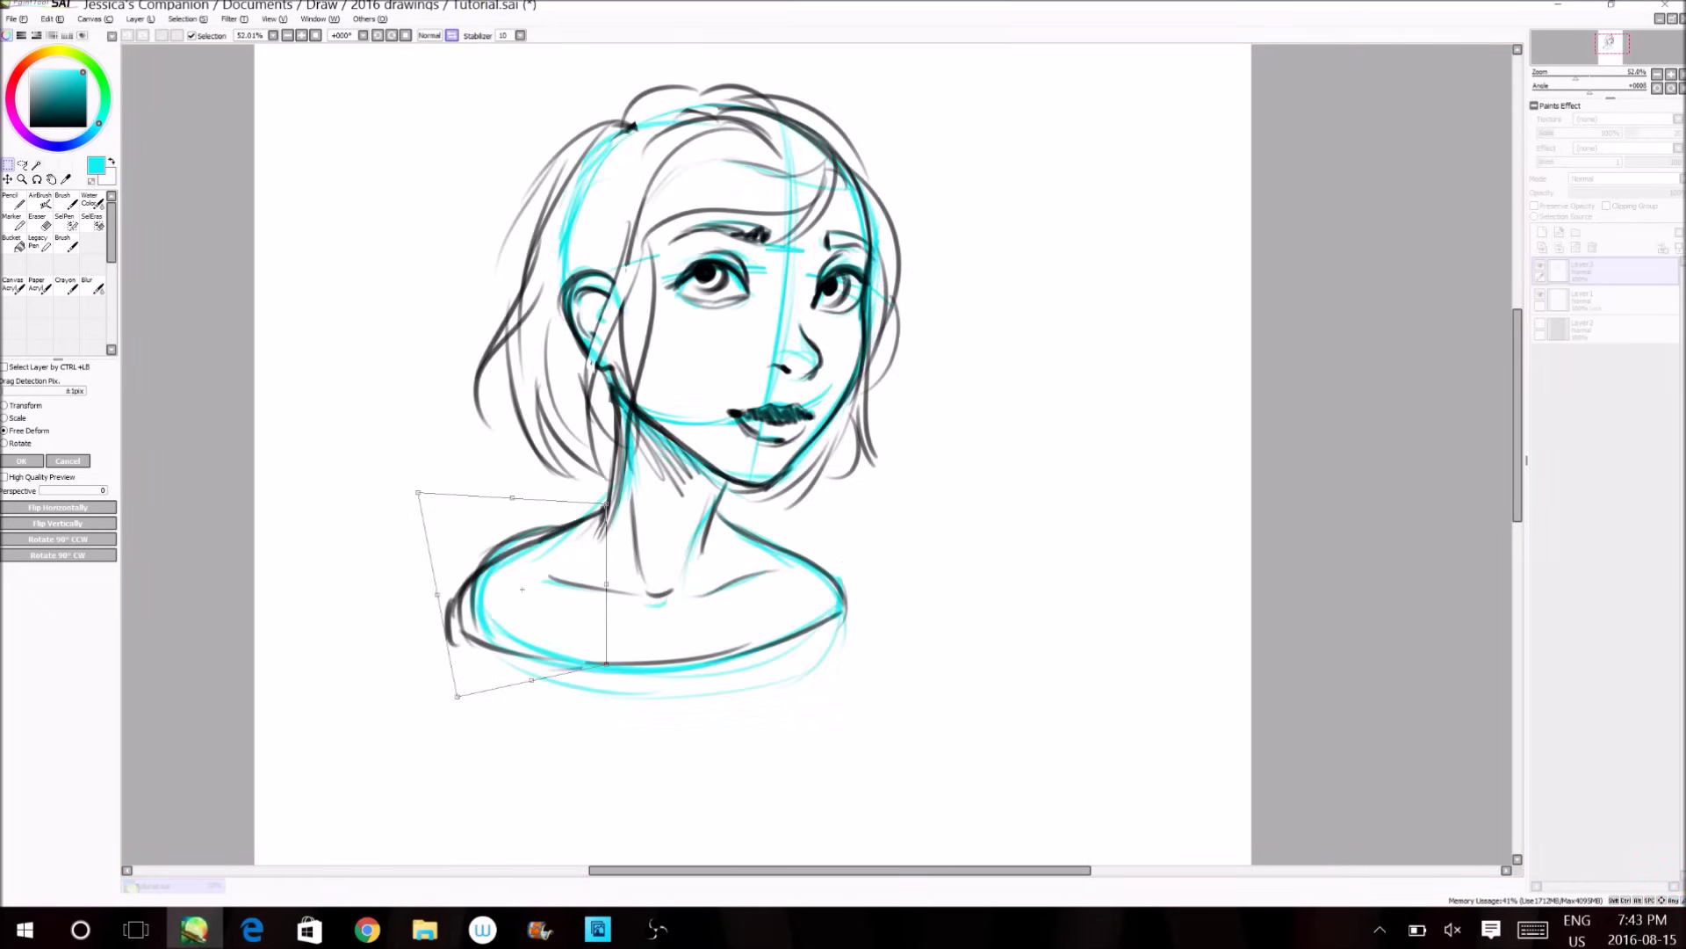
{"action": "key", "text": "Return"}
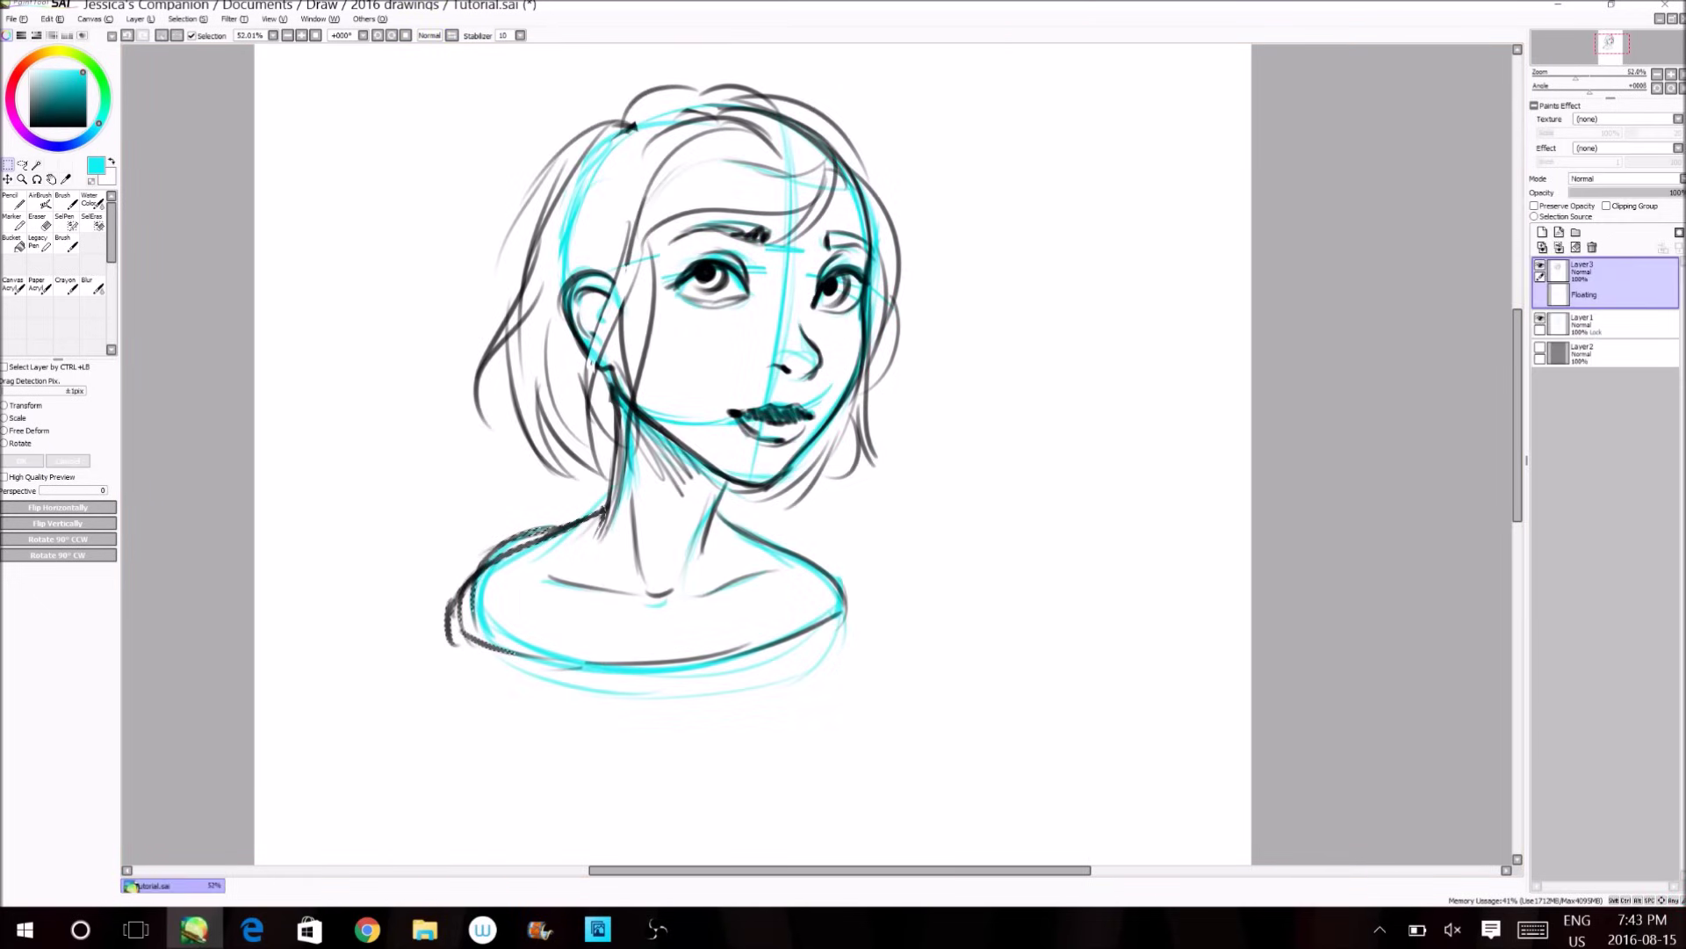
Try flipping the selected shoulder lines horizontally and vertically and rotating them 90° counter-clockwise through a full turn.
{"action": "left_click", "coordinate": [58, 508]}
{"action": "left_click", "coordinate": [58, 508]}
{"action": "left_click", "coordinate": [58, 508]}
{"action": "left_click", "coordinate": [58, 508]}
{"action": "left_click", "coordinate": [58, 523]}
{"action": "left_click", "coordinate": [58, 524]}
{"action": "left_click", "coordinate": [58, 540]}
{"action": "left_click", "coordinate": [58, 539]}
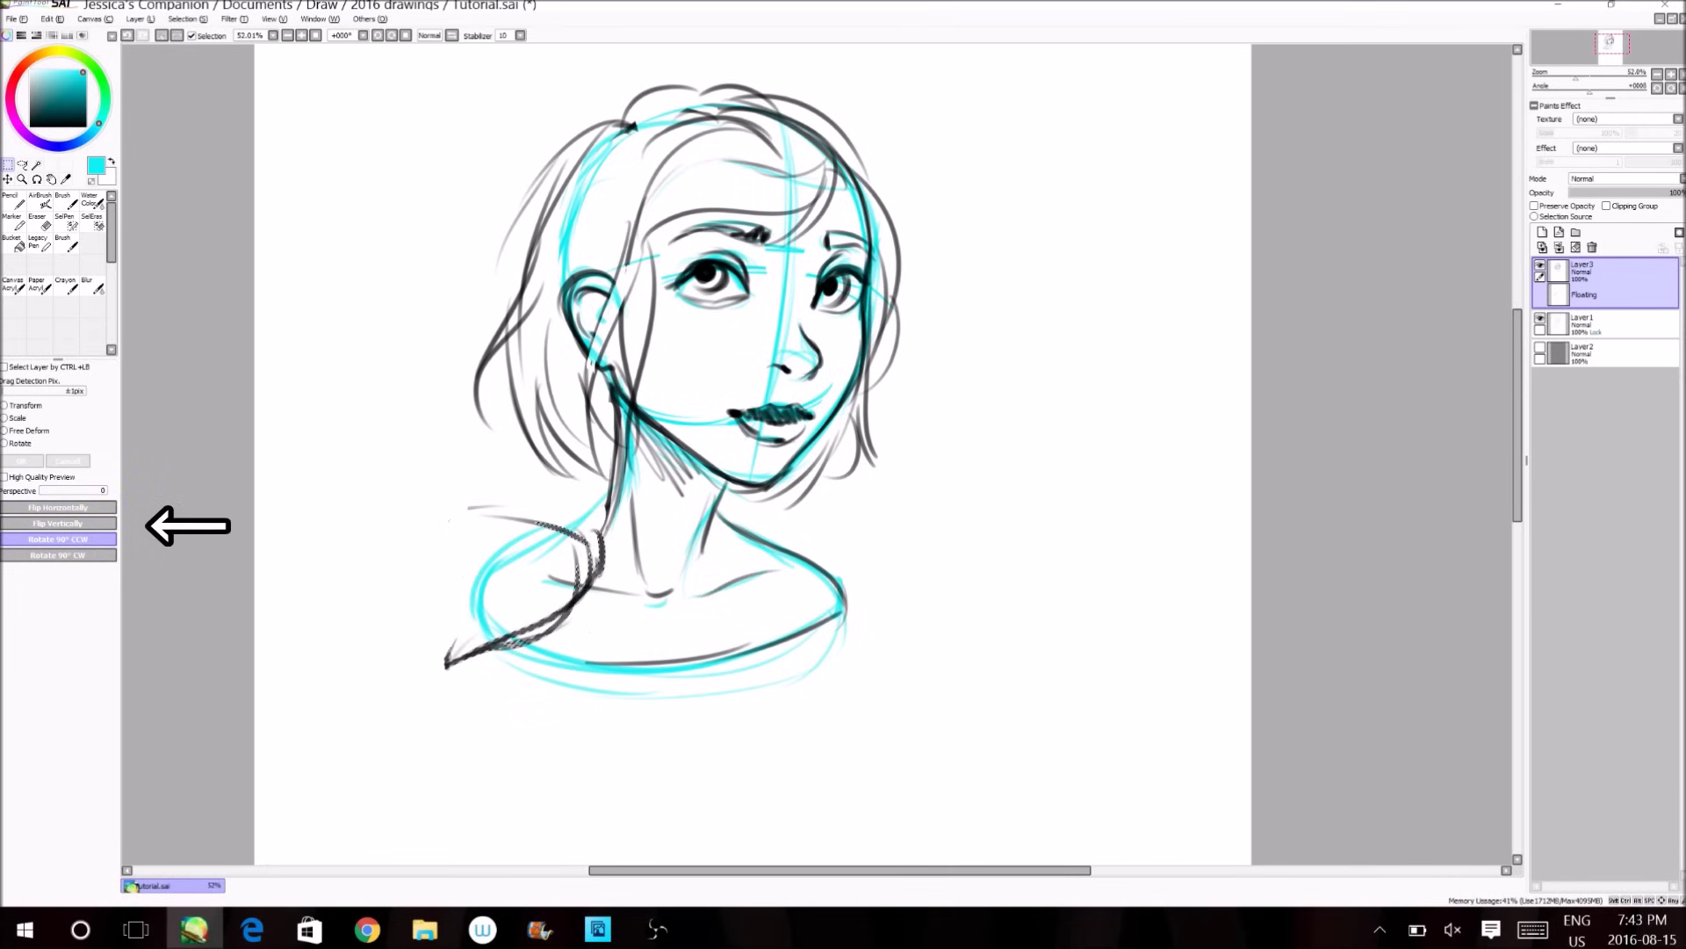
{"action": "left_click", "coordinate": [58, 540]}
{"action": "left_click", "coordinate": [58, 539]}
Deselect the shoulder and erase the doubled lines along its outer edge.
{"action": "left_click", "coordinate": [187, 19]}
{"action": "left_click", "coordinate": [195, 34]}
{"action": "left_click", "coordinate": [39, 224]}
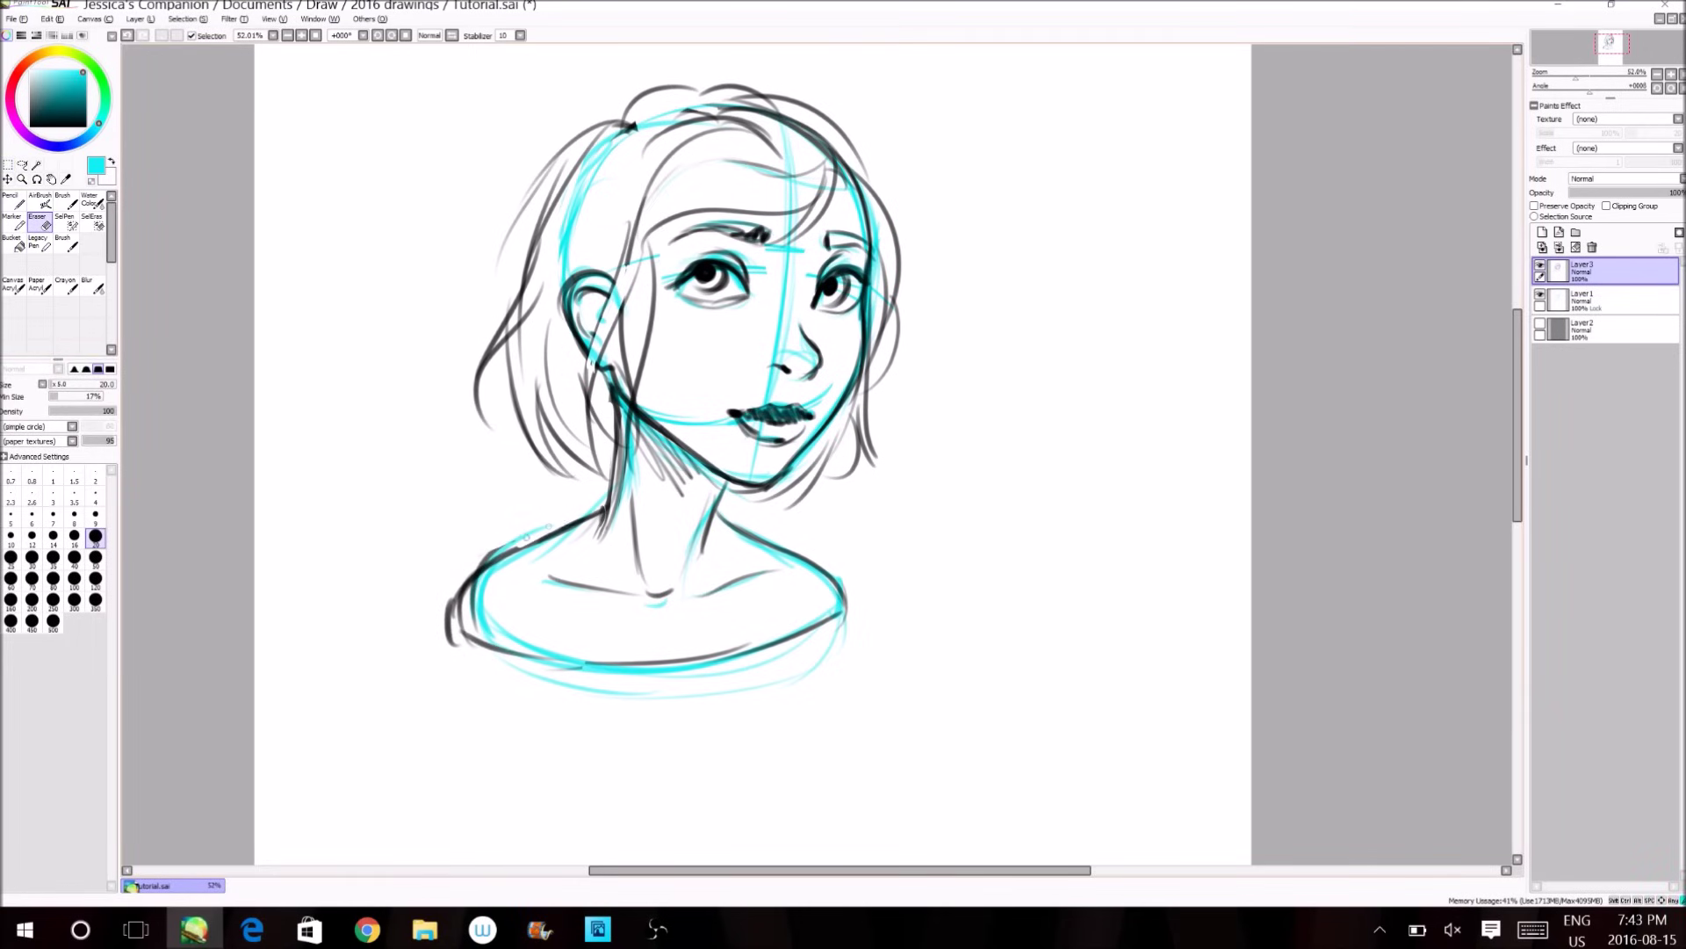
{"action": "left_click_drag", "start_coordinate": [459, 582], "coordinate": [464, 646]}
Sample black from the near pupil and thicken the near shoulder's outer edge with the Brush.
{"action": "key", "text": "b"}
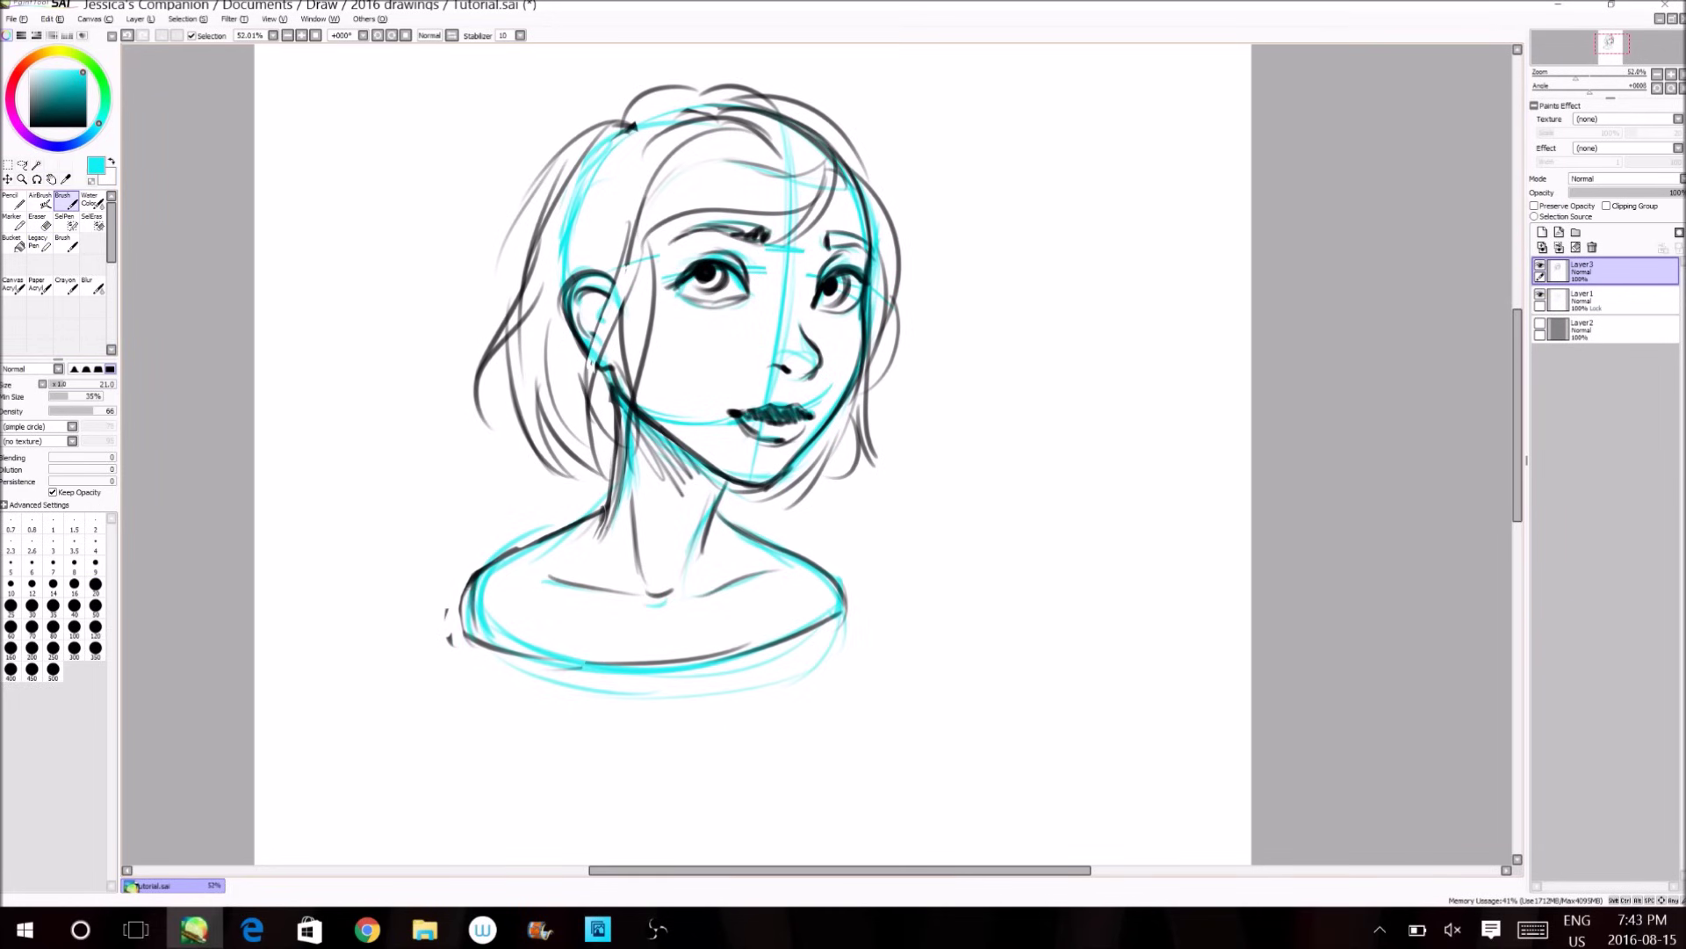
{"action": "key", "text": "ctrl+z"}
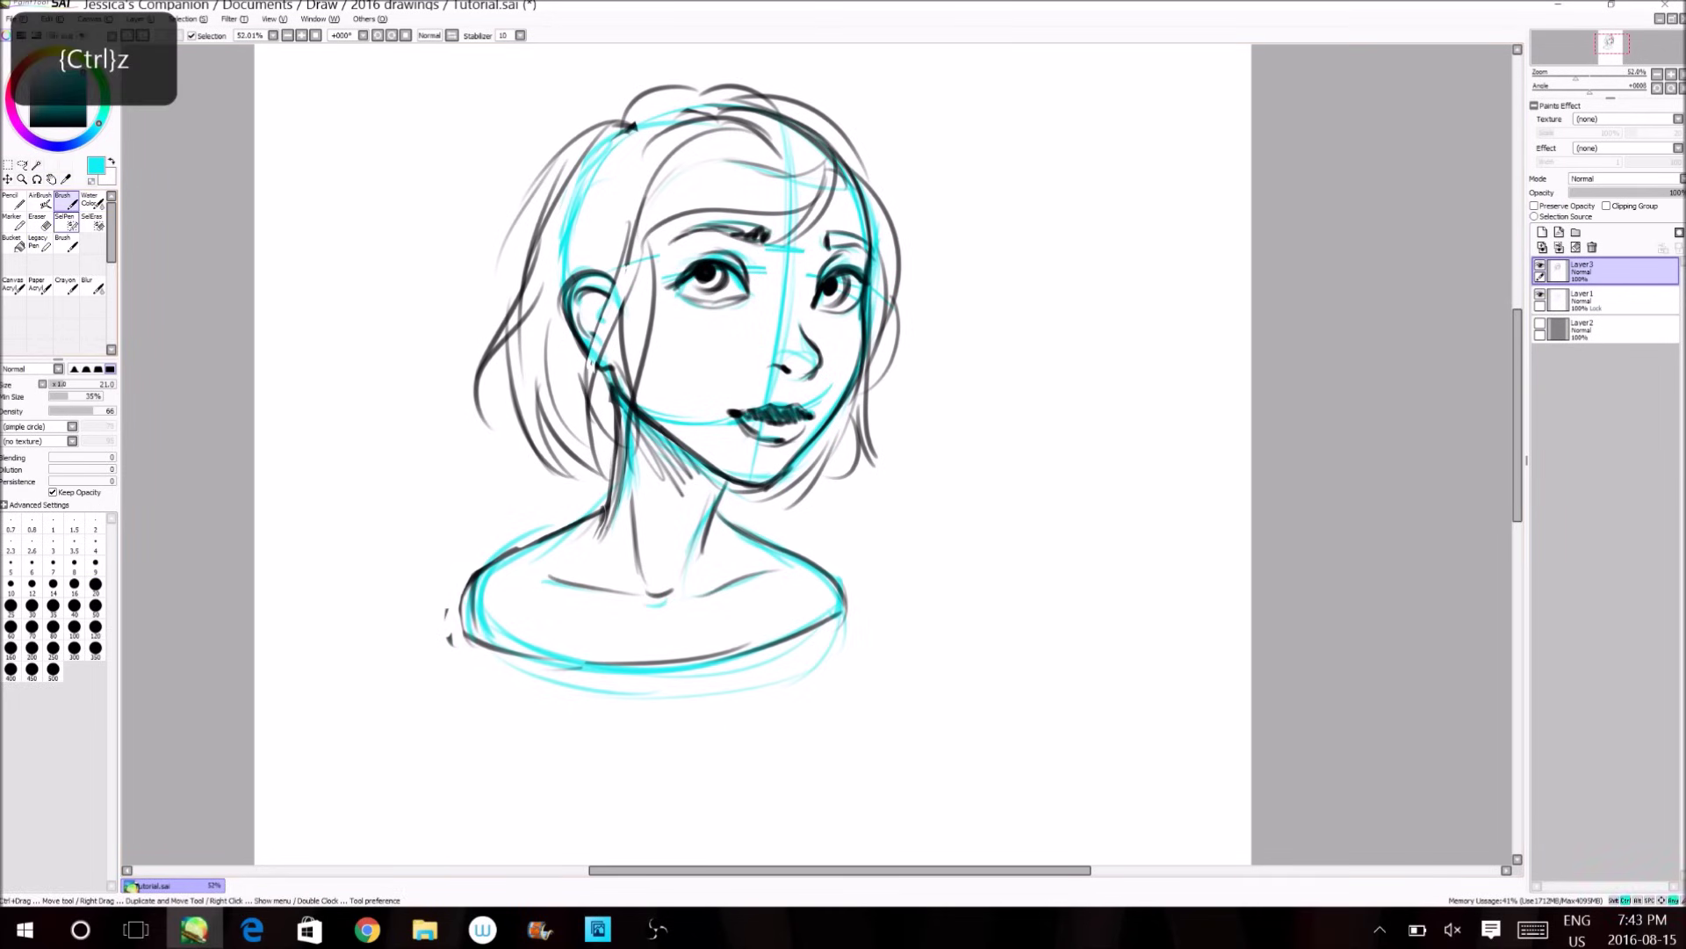
{"action": "right_click", "coordinate": [707, 271]}
{"action": "left_click_drag", "start_coordinate": [490, 568], "coordinate": [466, 629]}
{"action": "left_click_drag", "start_coordinate": [477, 581], "coordinate": [489, 645]}
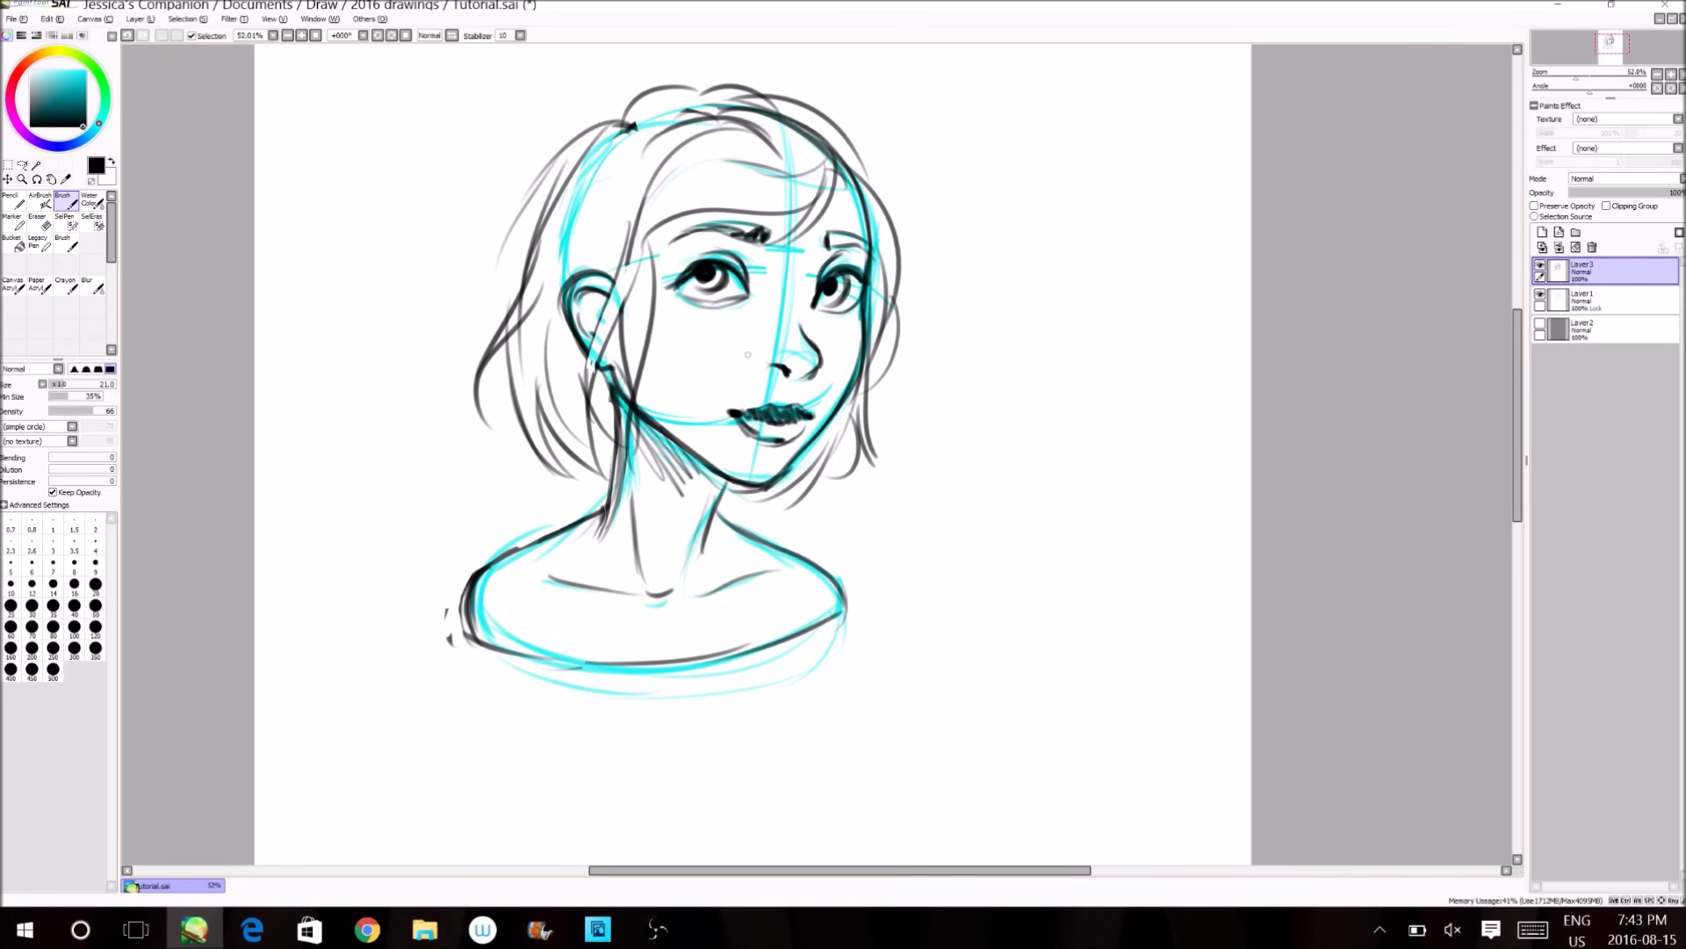
Try enlarging, moving and shrinking the whole black line drawing with Transform.
{"action": "key", "text": "ctrl+t"}
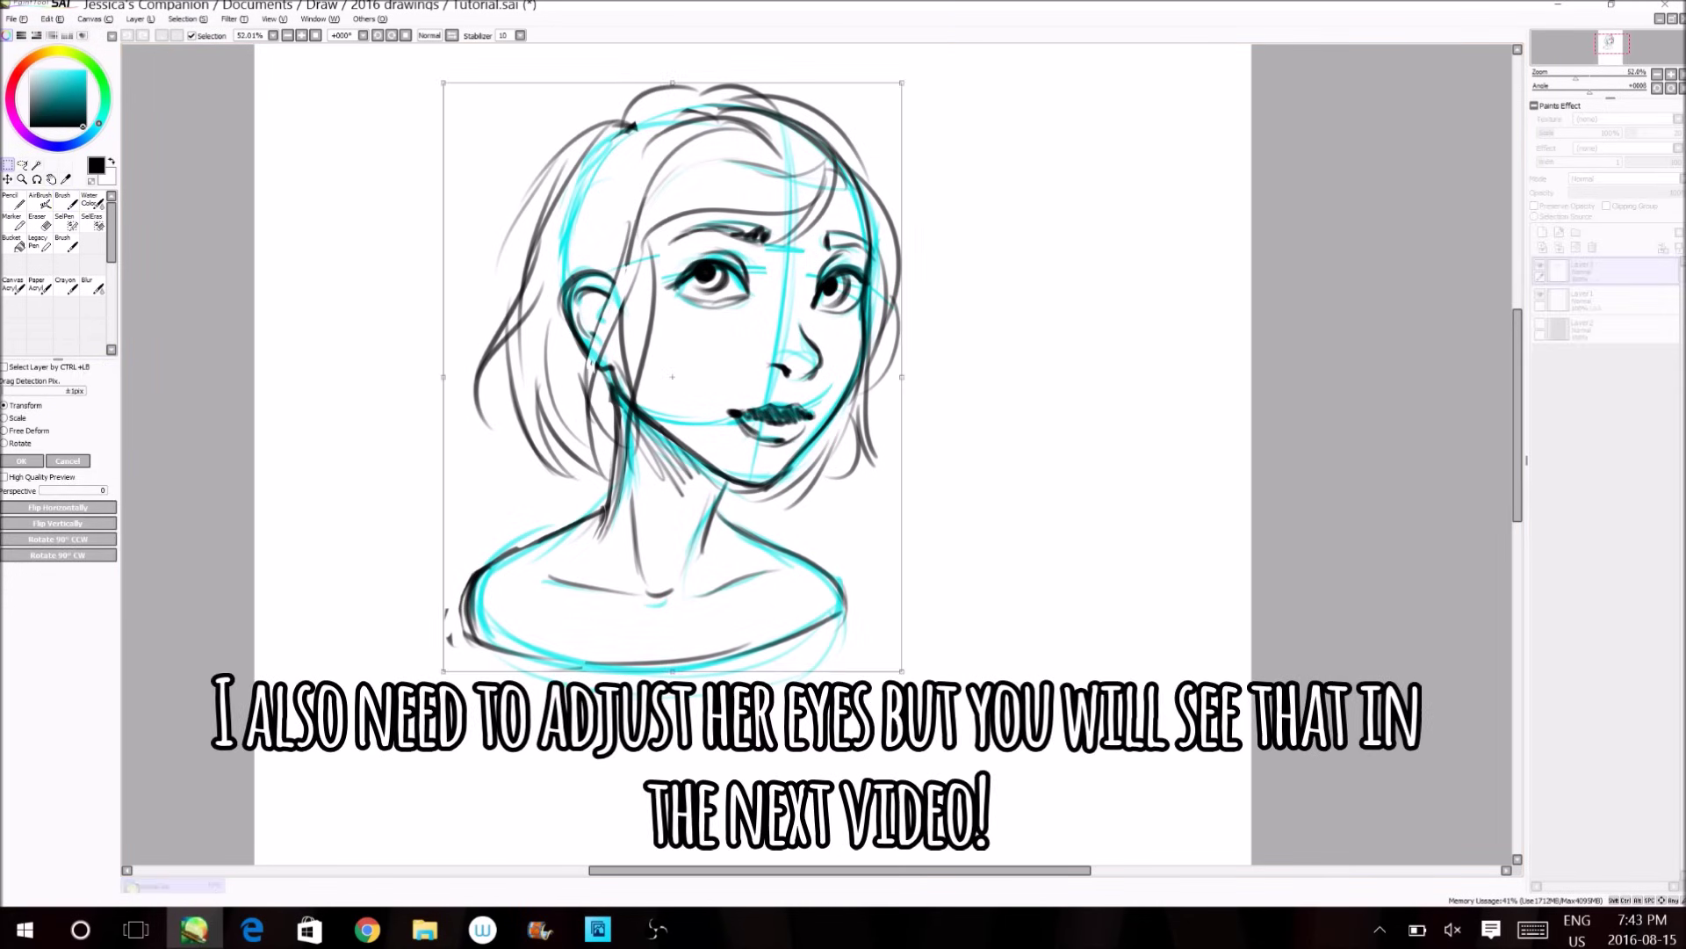
{"action": "mouse_move", "coordinate": [443, 82]}
{"action": "left_mouse_down"}
{"action": "mouse_move", "coordinate": [400, 30]}
{"action": "mouse_move", "coordinate": [532, 199]}
{"action": "mouse_move", "coordinate": [366, 1]}
{"action": "left_mouse_up"}
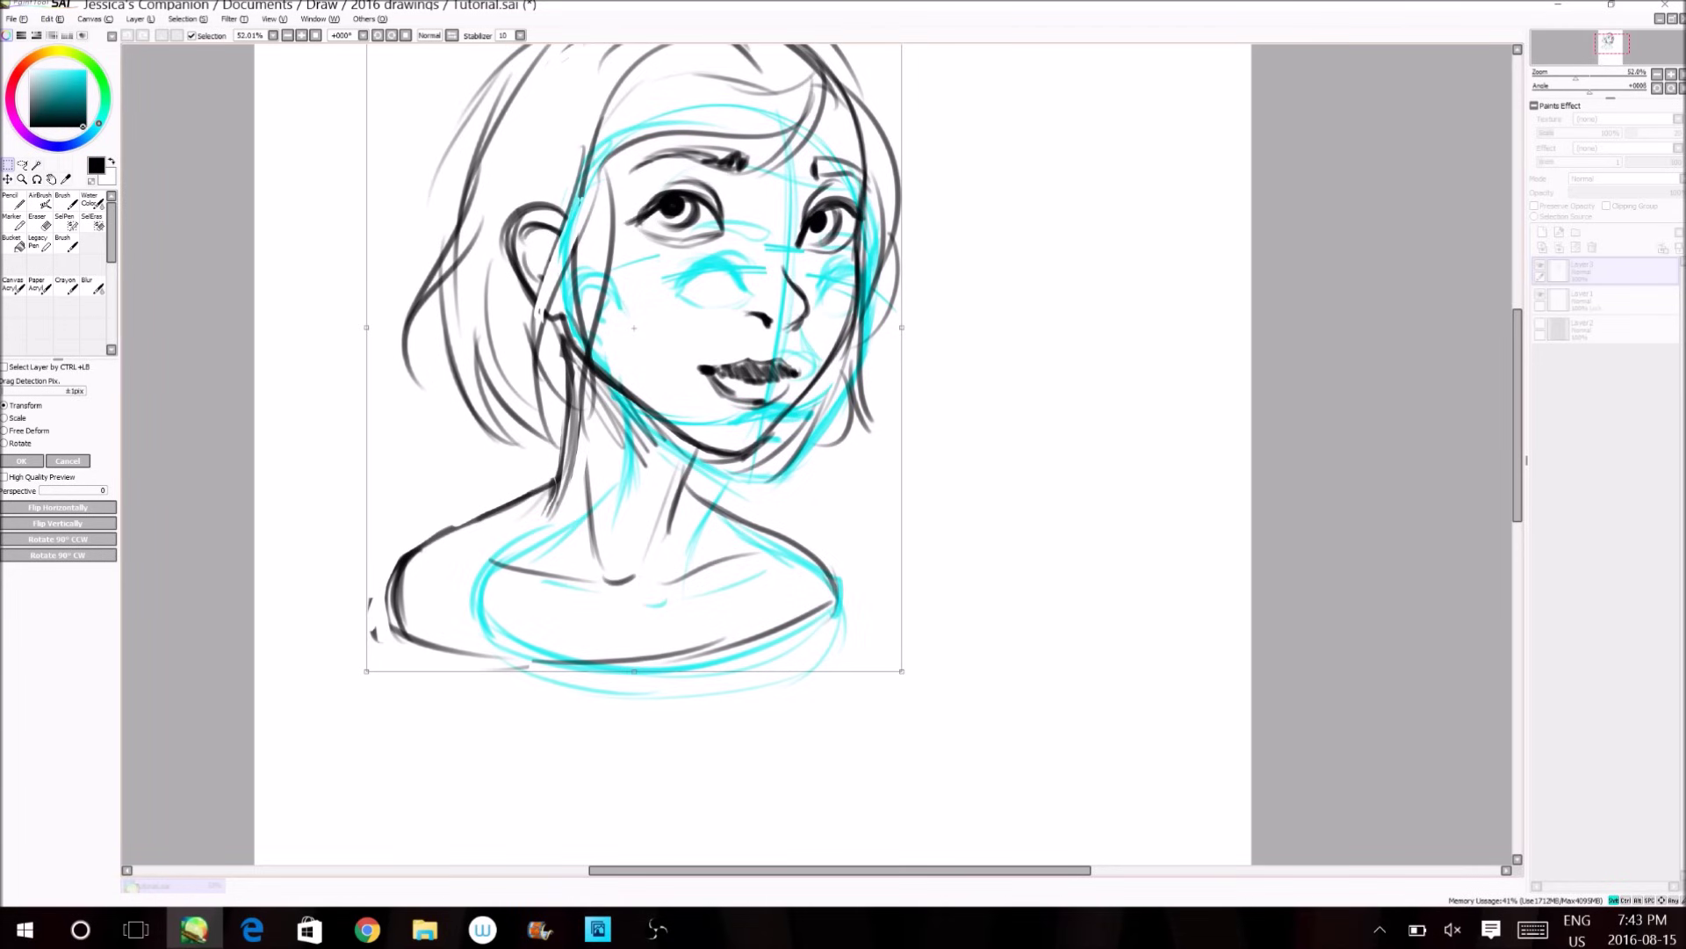
{"action": "left_click_drag", "start_coordinate": [634, 327], "coordinate": [683, 419]}
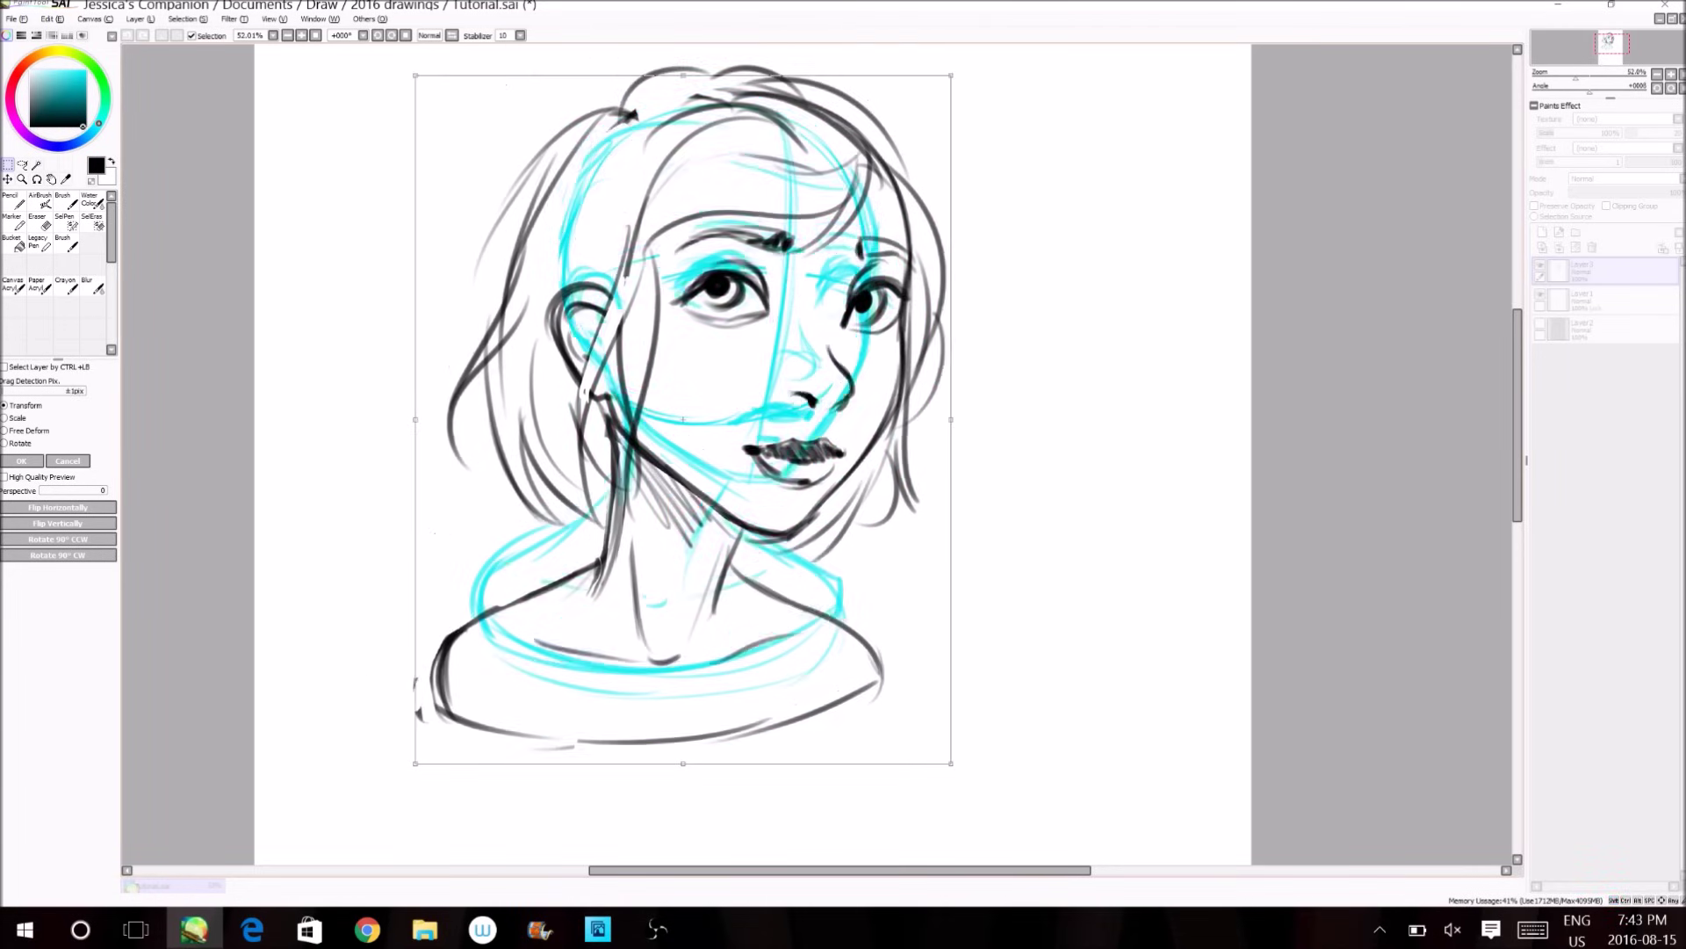
{"action": "mouse_move", "coordinate": [414, 75]}
{"action": "left_mouse_down"}
{"action": "mouse_move", "coordinate": [506, 192]}
{"action": "mouse_move", "coordinate": [488, 170]}
{"action": "left_mouse_up"}
{"action": "left_click_drag", "start_coordinate": [694, 412], "coordinate": [649, 331]}
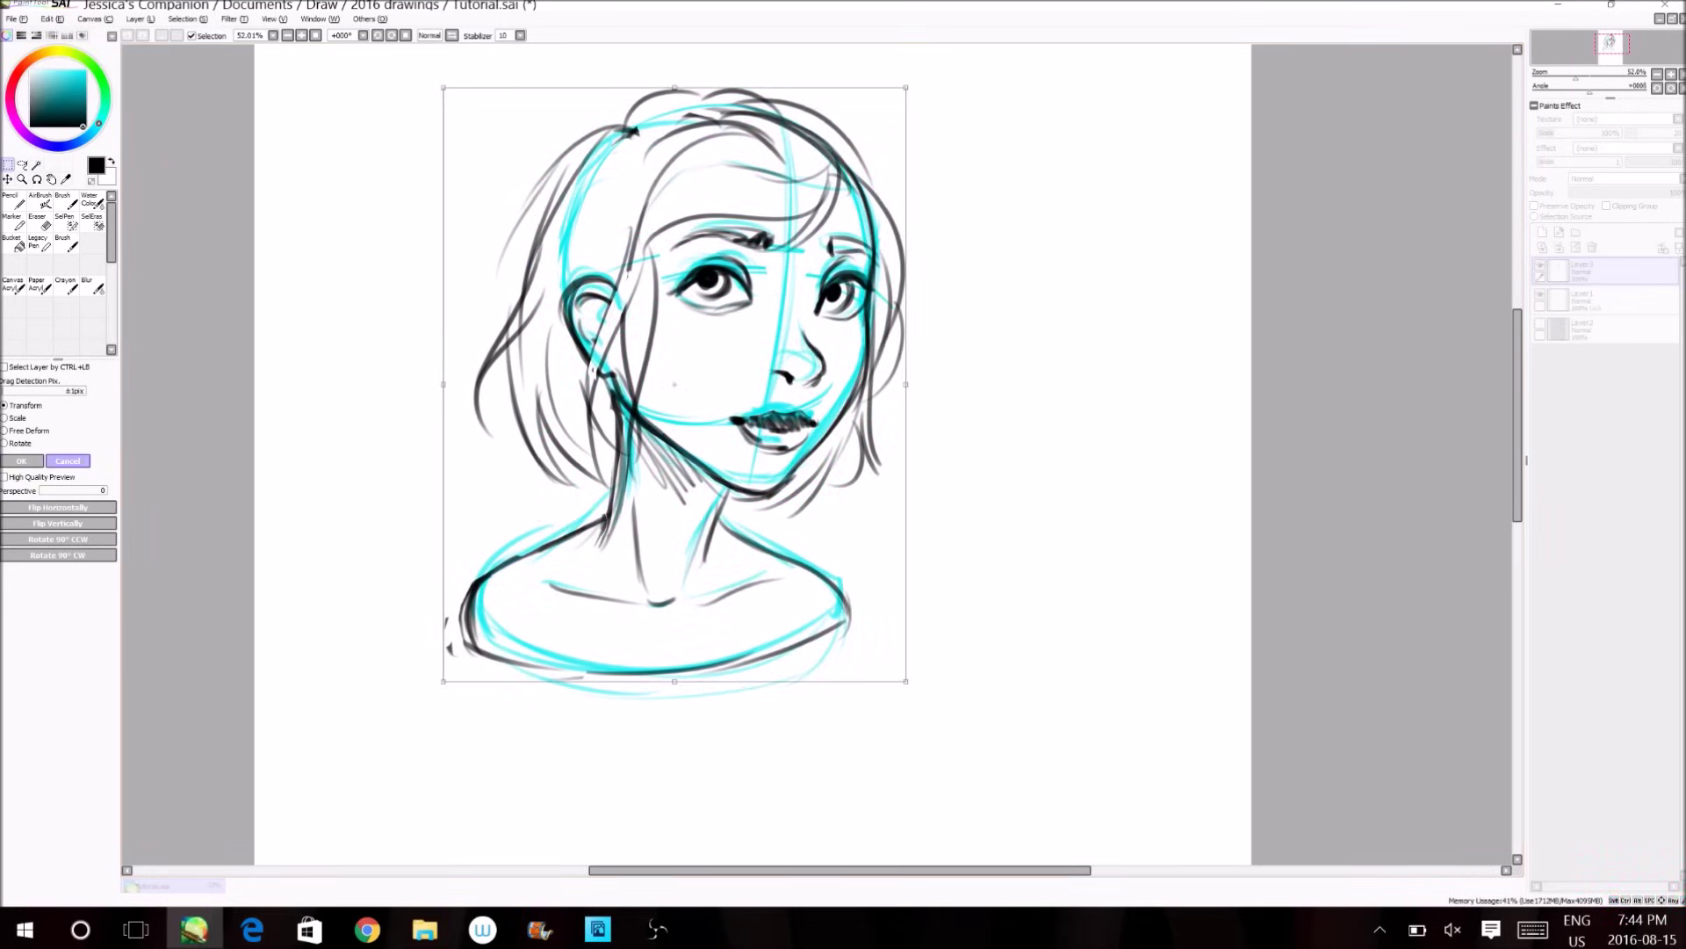
{"action": "key", "text": "Return"}
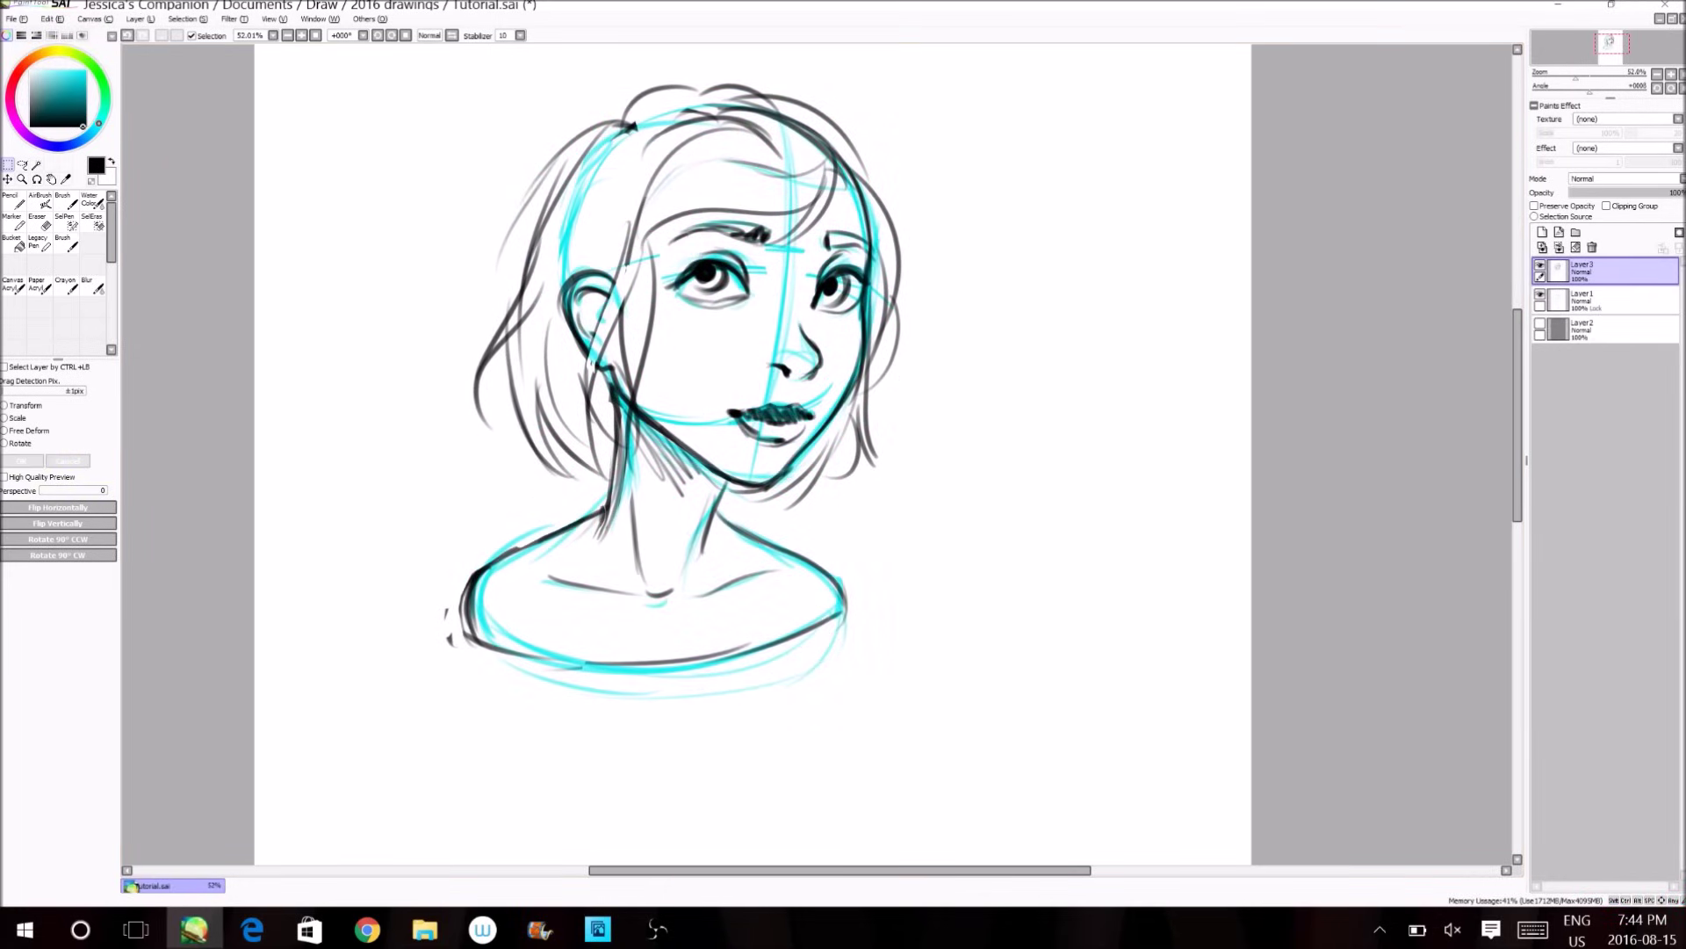
Zoom and reposition the view to frame the full bust from hair to shoulders.
{"action": "left_click", "coordinate": [22, 179]}
{"action": "left_click", "coordinate": [444, 342]}
{"action": "left_click", "coordinate": [445, 341]}
{"action": "left_click_drag", "start_coordinate": [382, 195], "coordinate": [788, 554]}
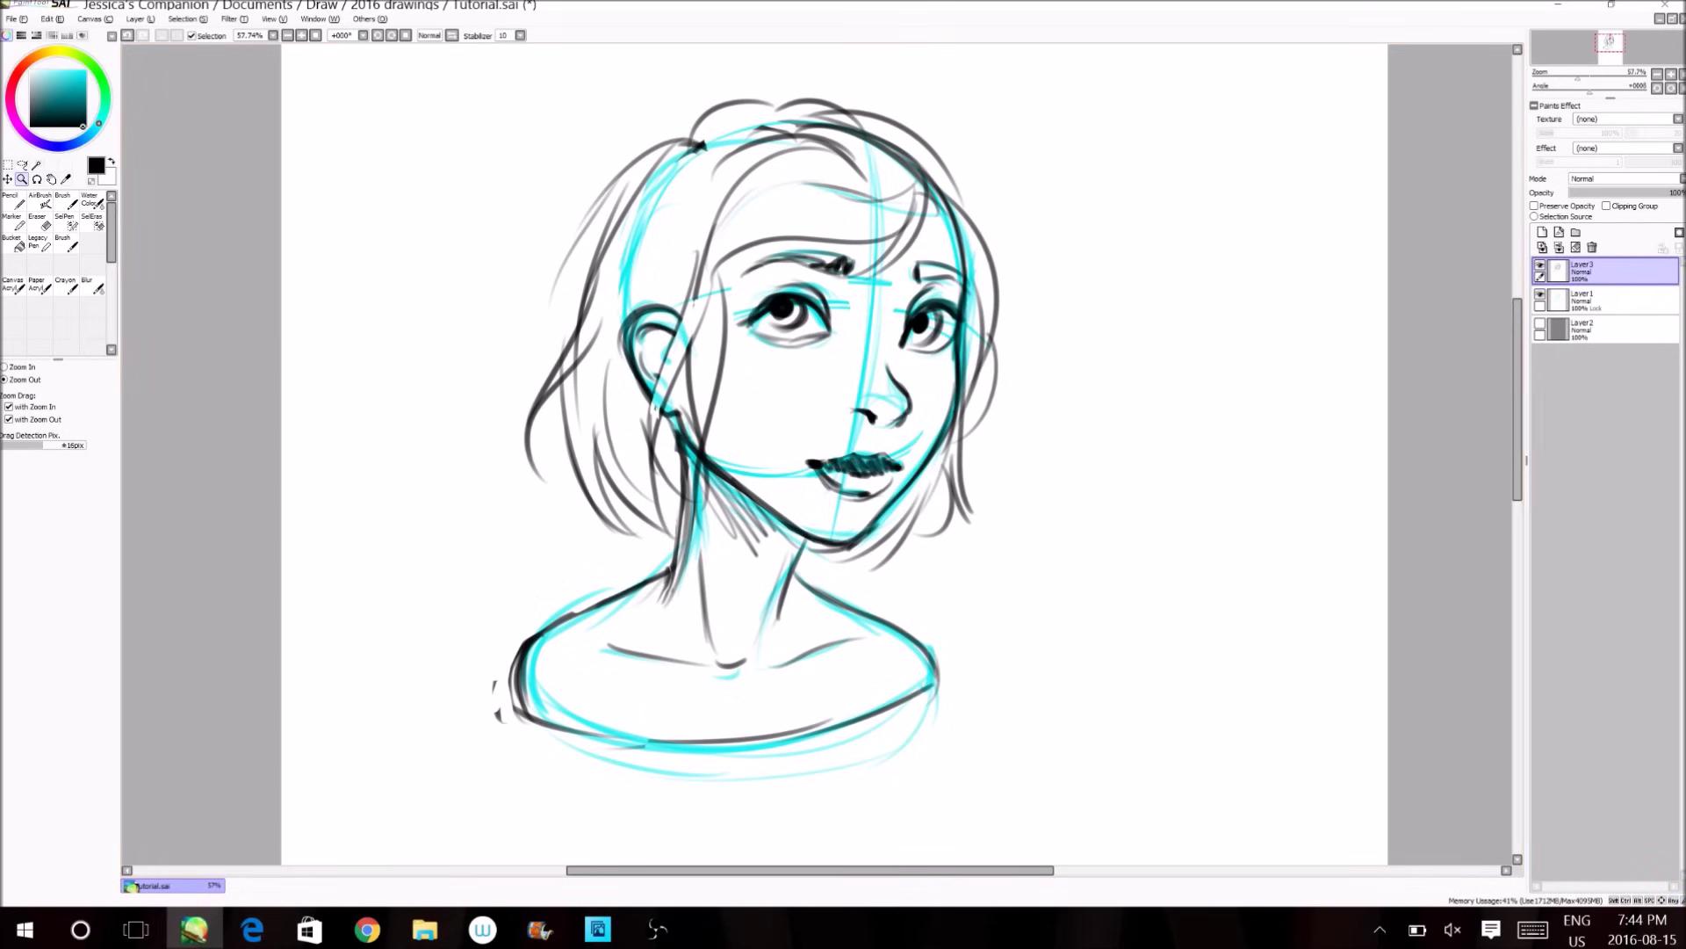
{"action": "scroll", "coordinate": [834, 439], "scroll_direction": "down", "scroll_amount": 3}
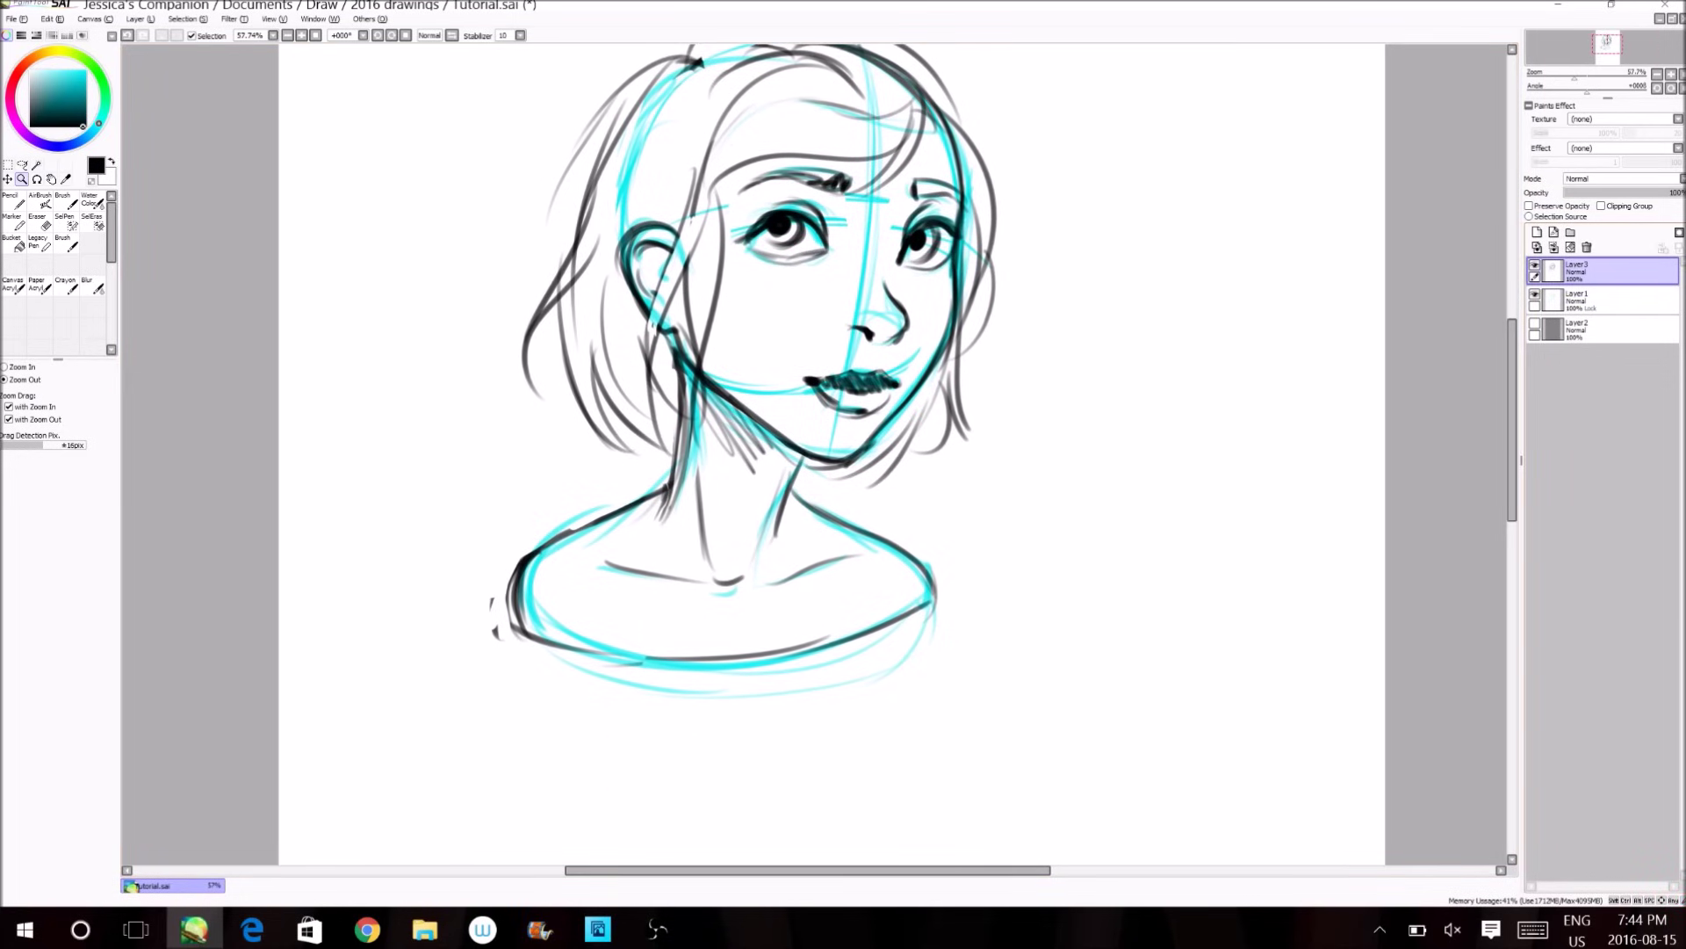
{"action": "scroll", "coordinate": [751, 395], "scroll_direction": "up", "scroll_amount": 2}
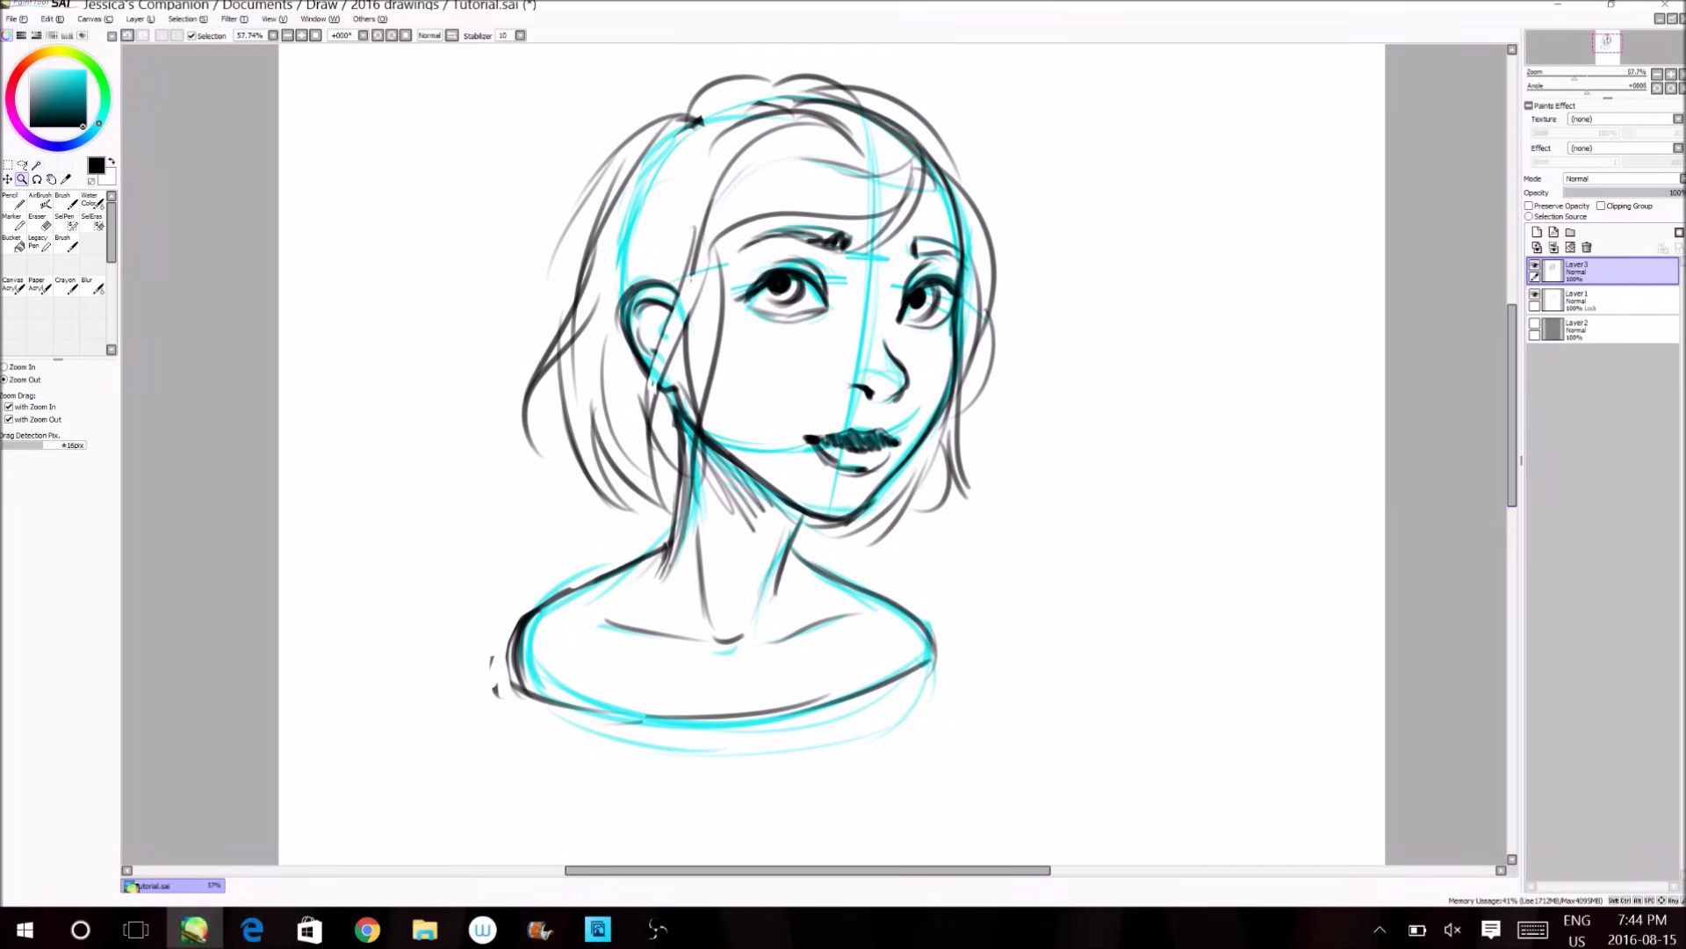